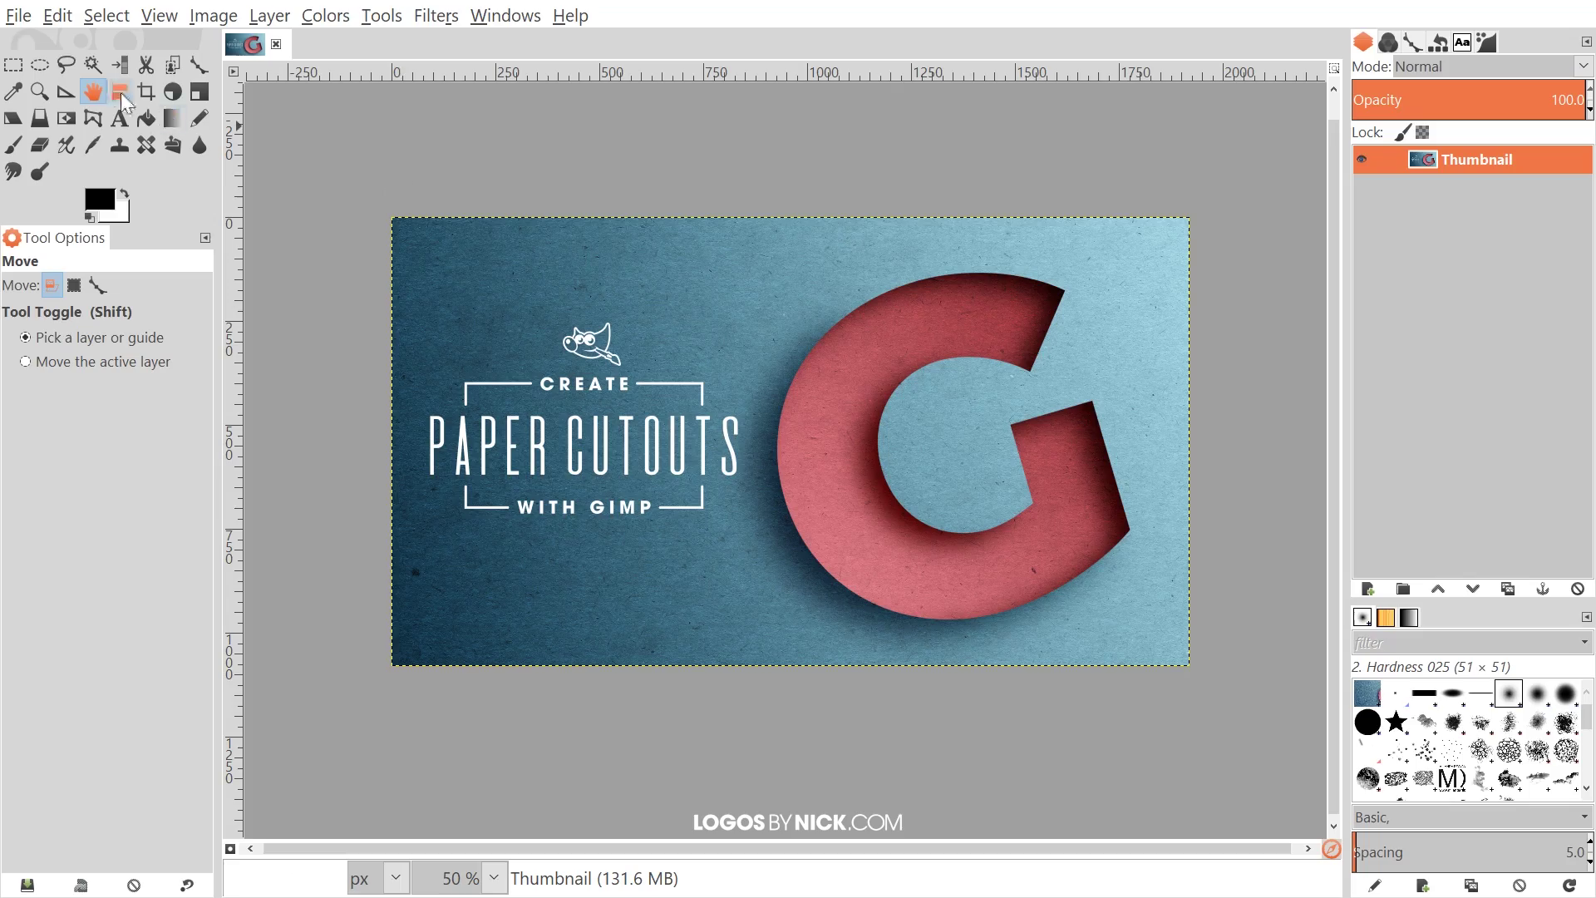
- Create a new blank image 1280 px wide and 1280 px high
left_click(18, 15)
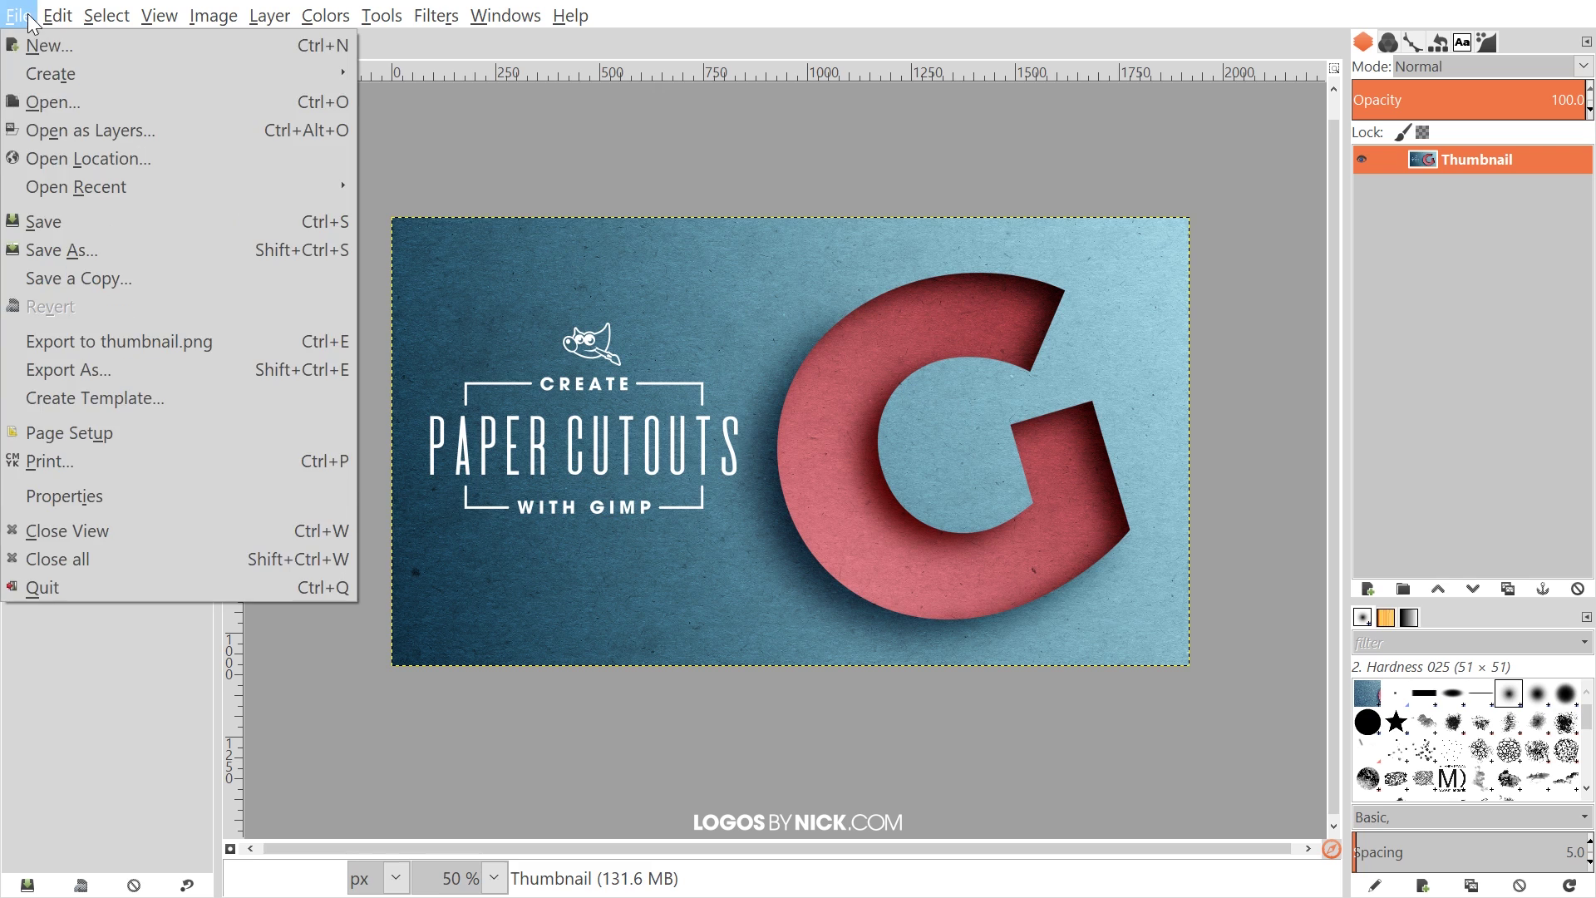
left_click(37, 44)
left_click_drag(1330, 196, 757, 218)
double_click(757, 333)
type("1280")
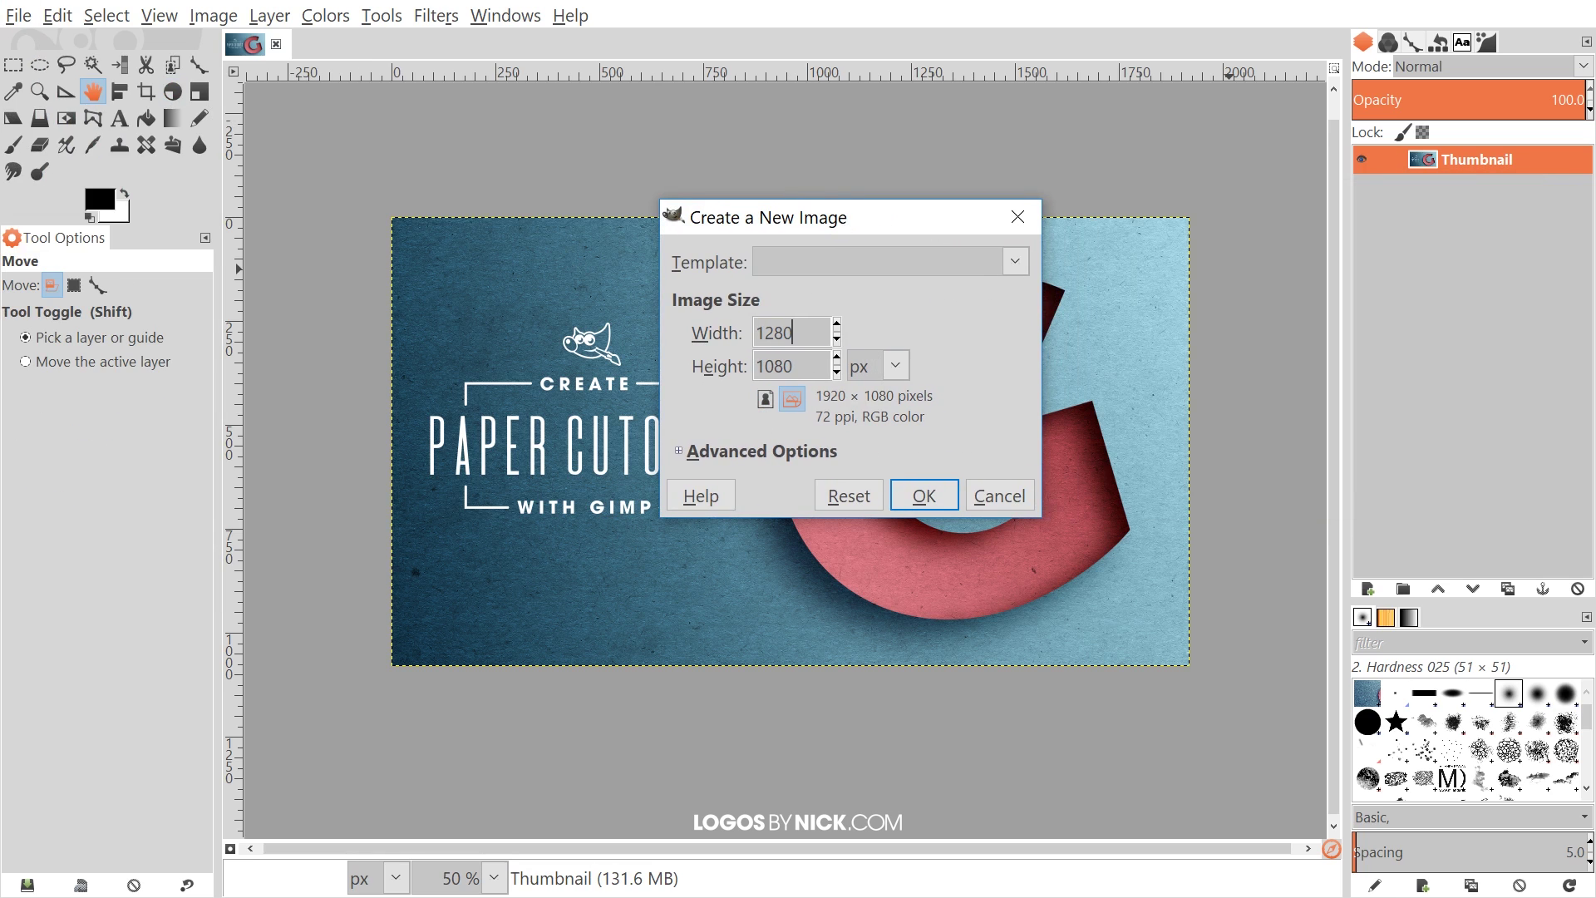
key("Tab")
type("12")
left_click(924, 495)
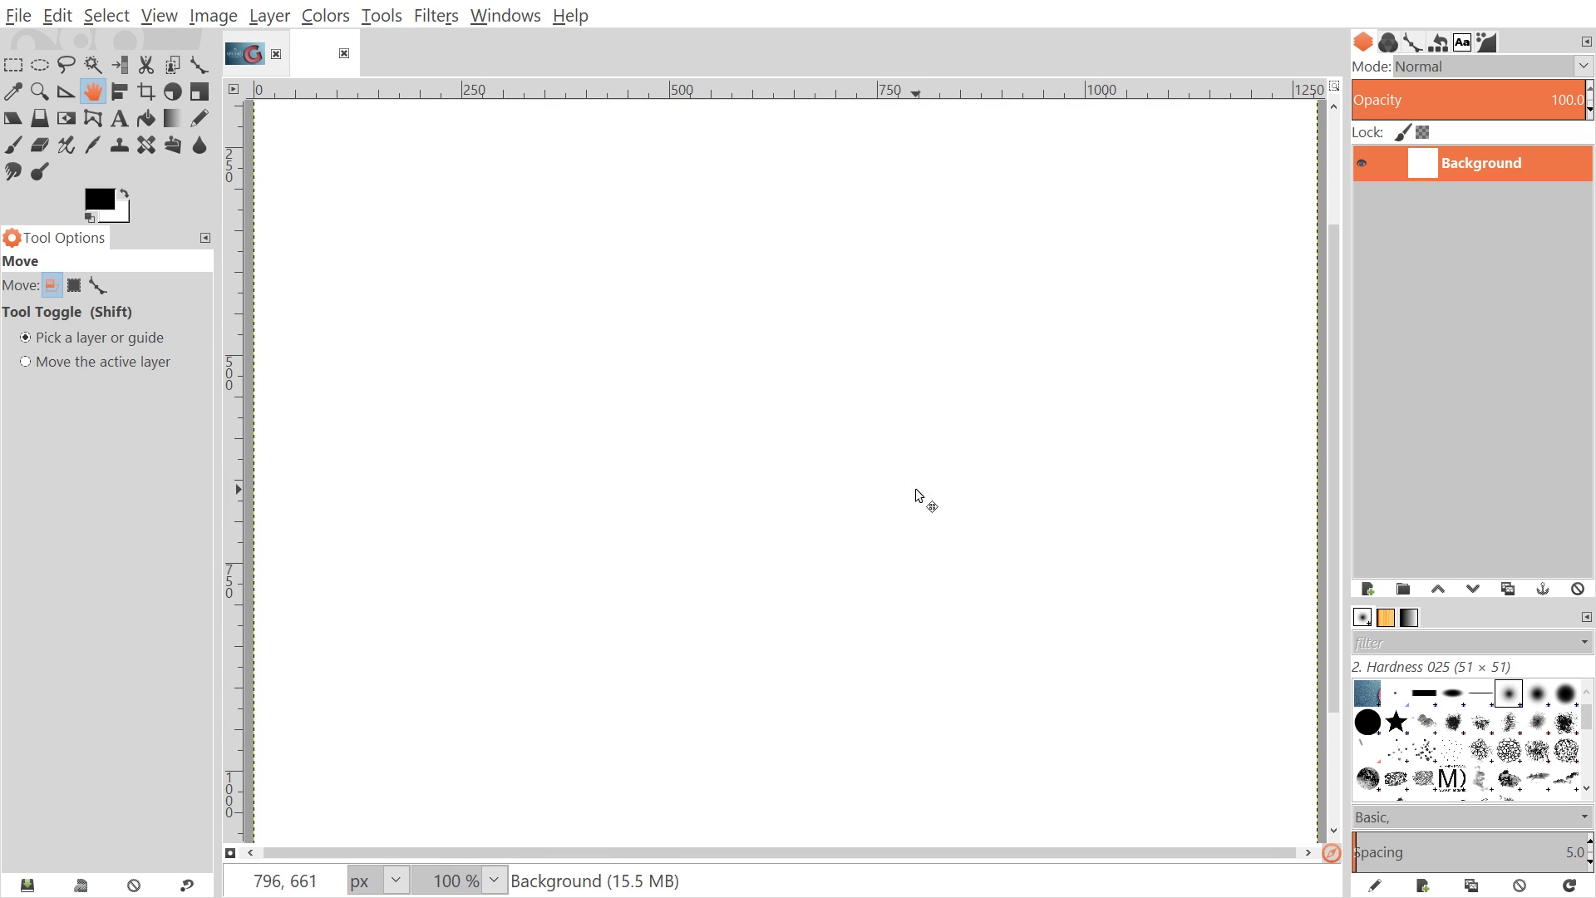
key("minus")
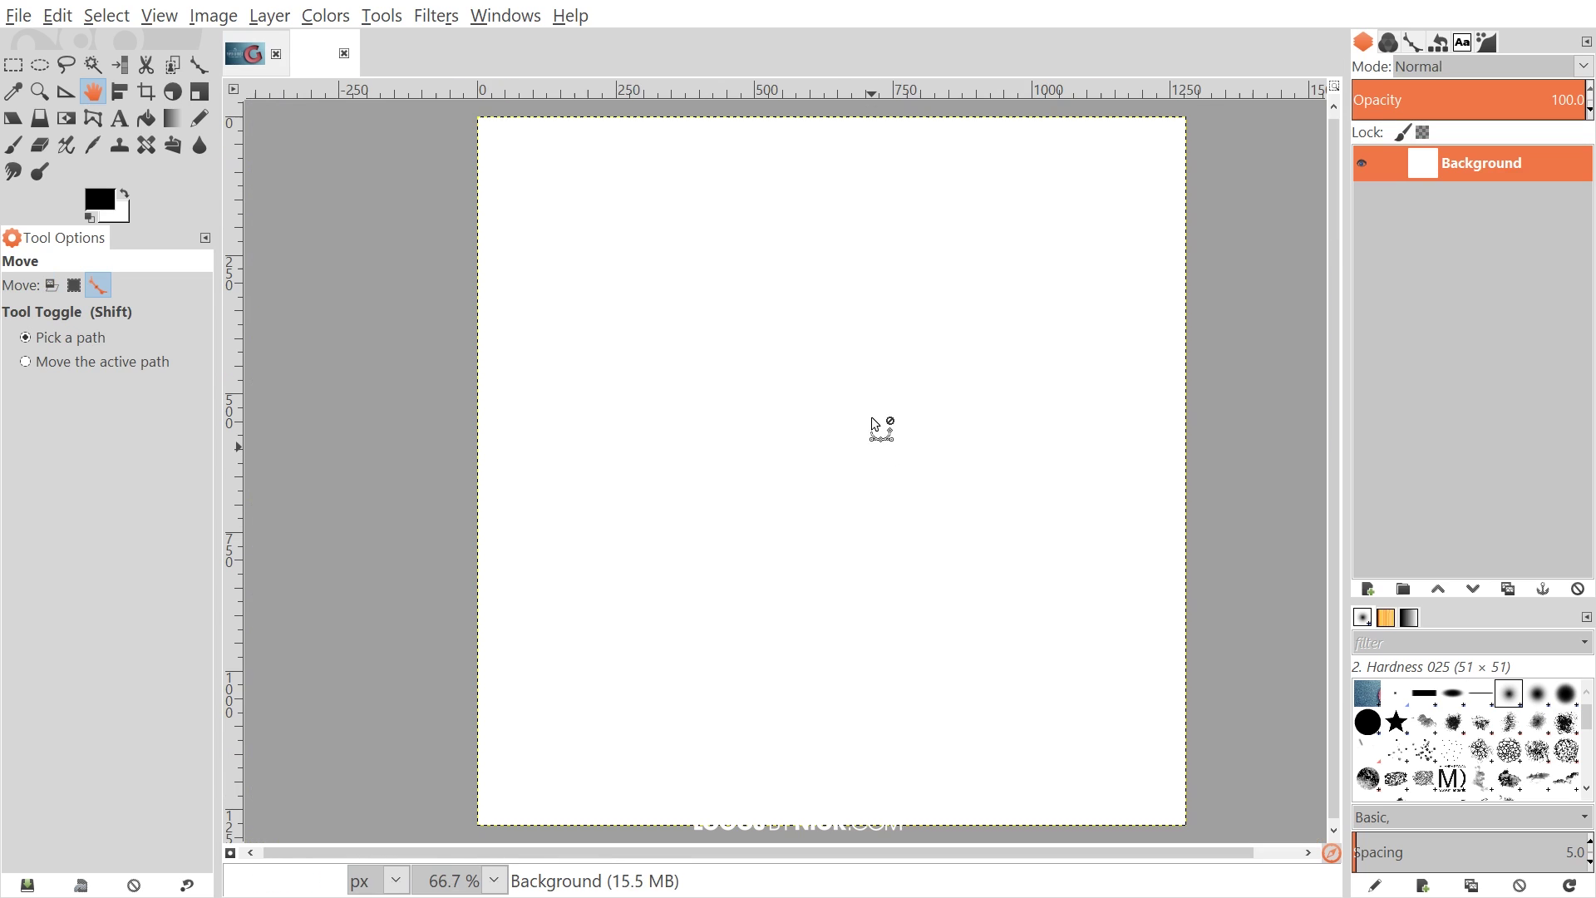
key("minus")
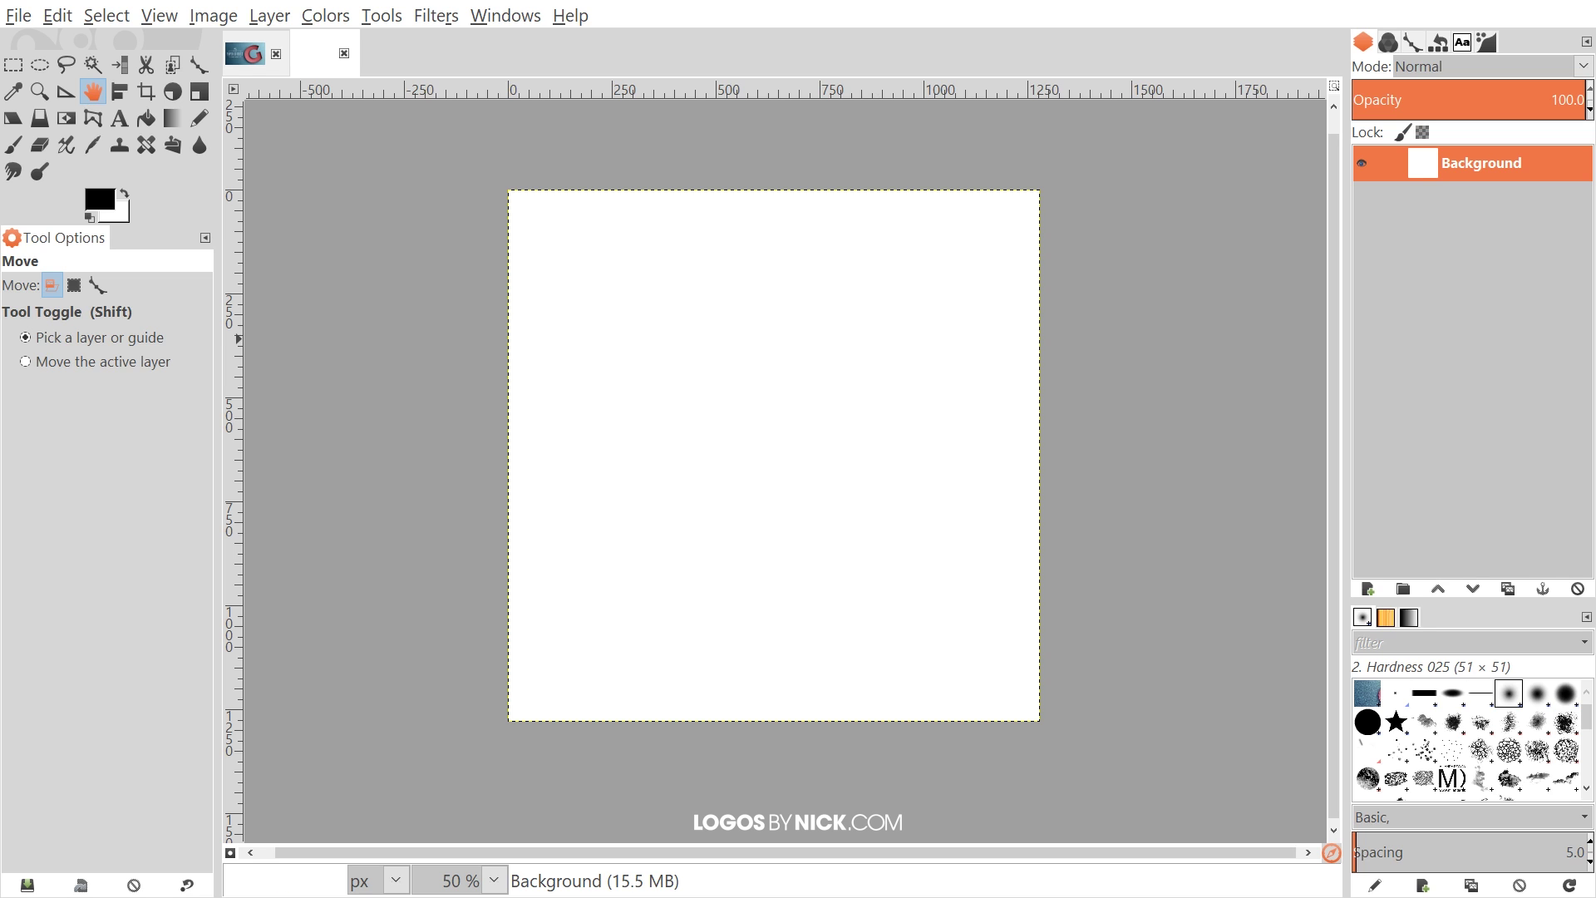
- Switch to File Explorer and bring paper-texture.jpg from the Tutorials folder into the GIMP image as a new layer
key("alt+Tab")
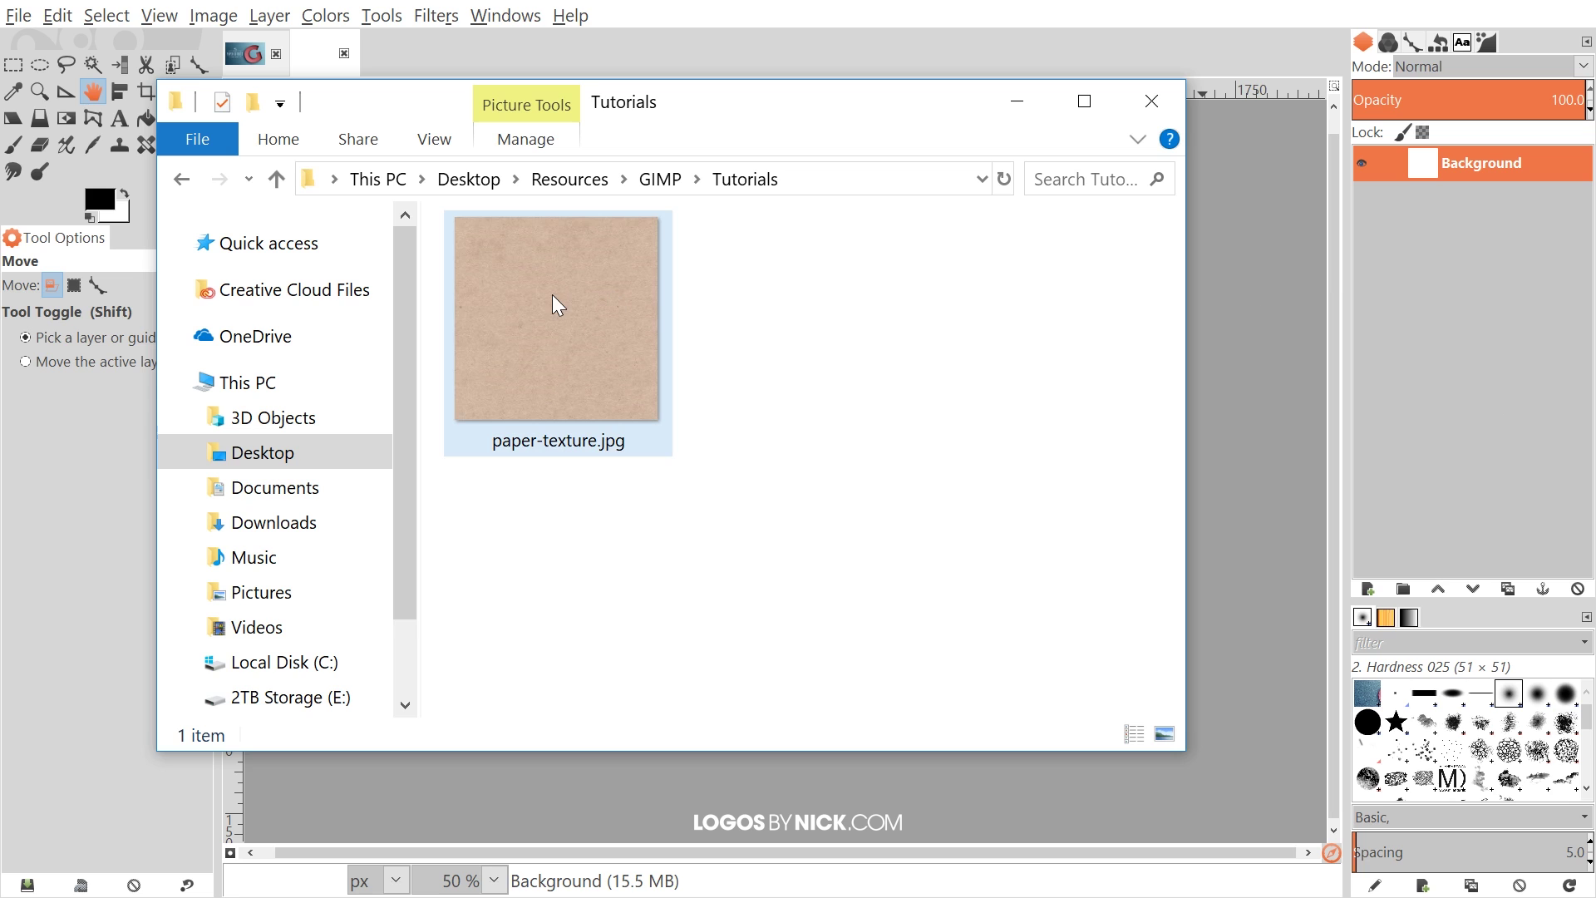
left_click_drag(547, 310, 1260, 326)
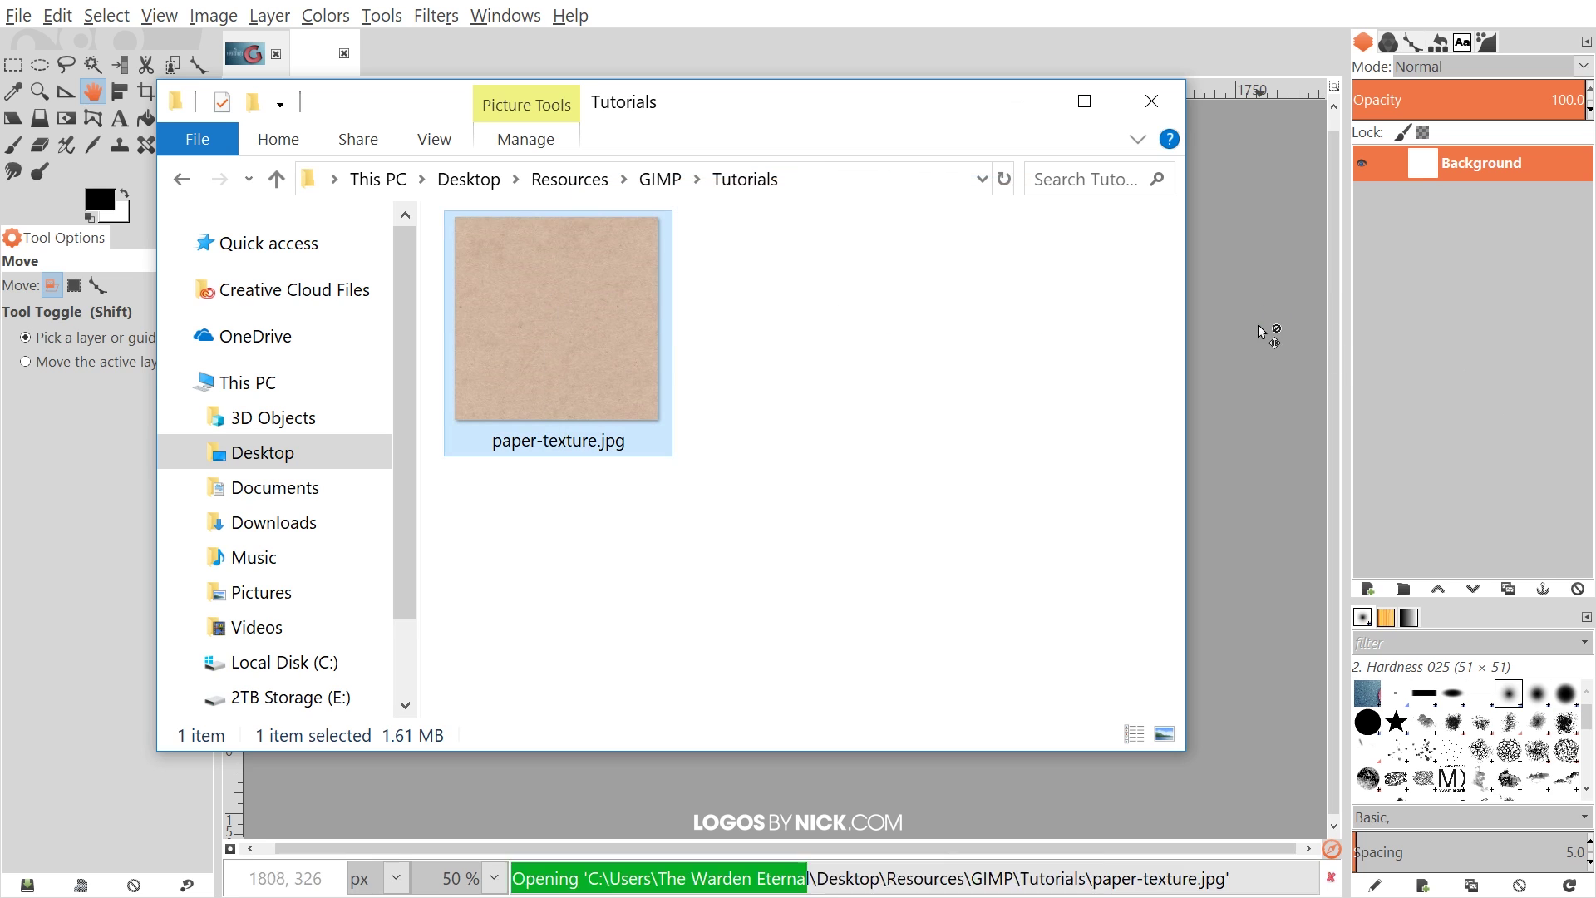
scroll(764, 495, "up", 2)
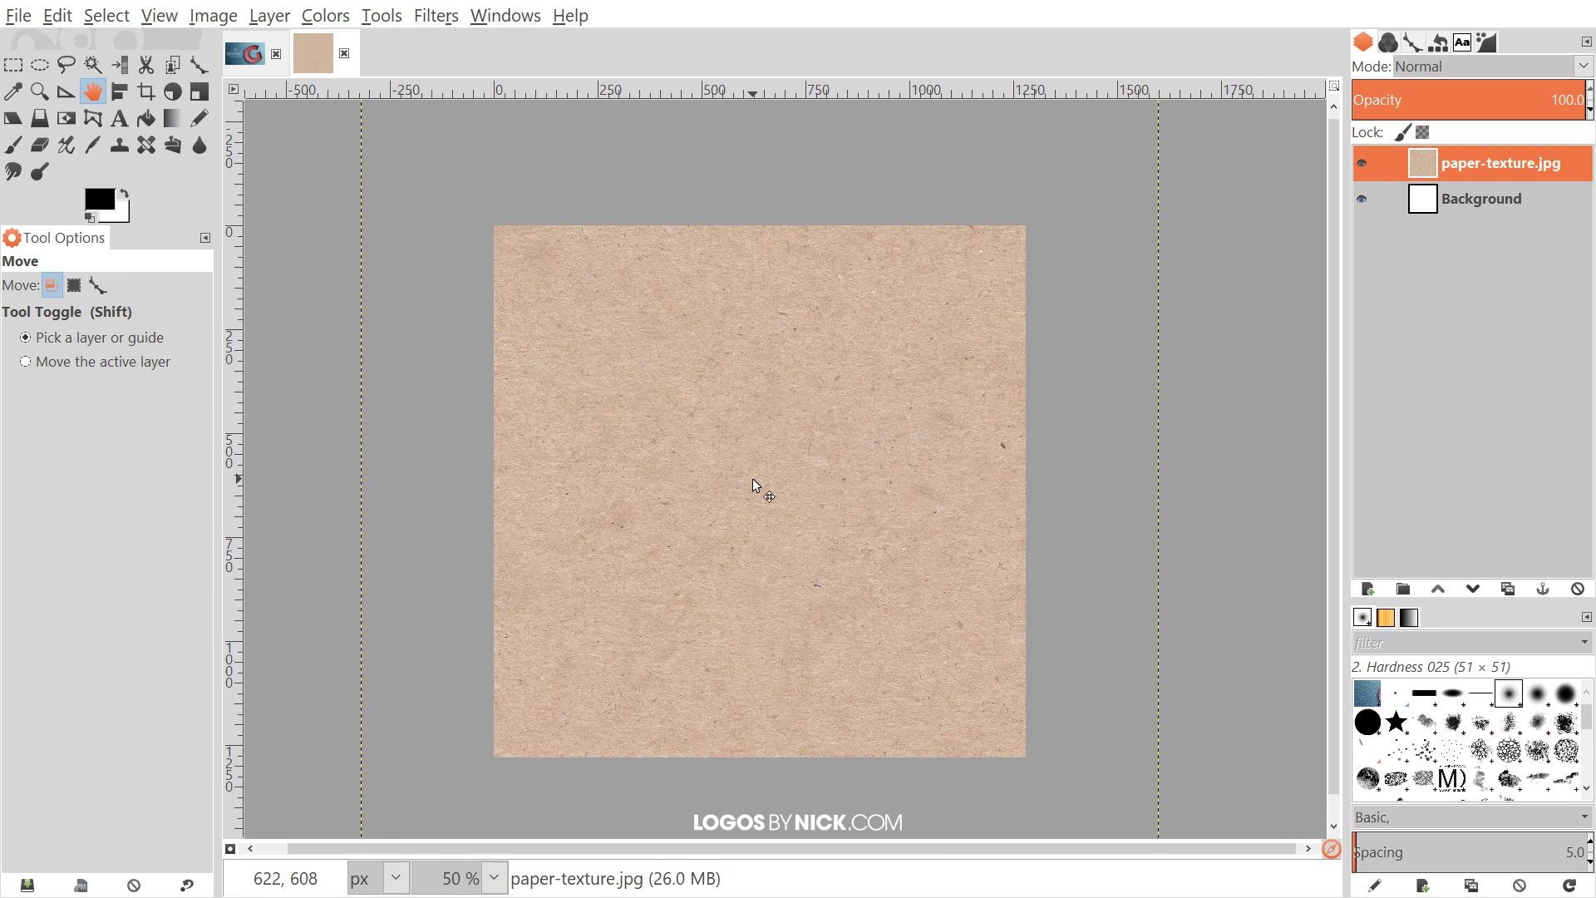
scroll(1004, 460, "down", 2)
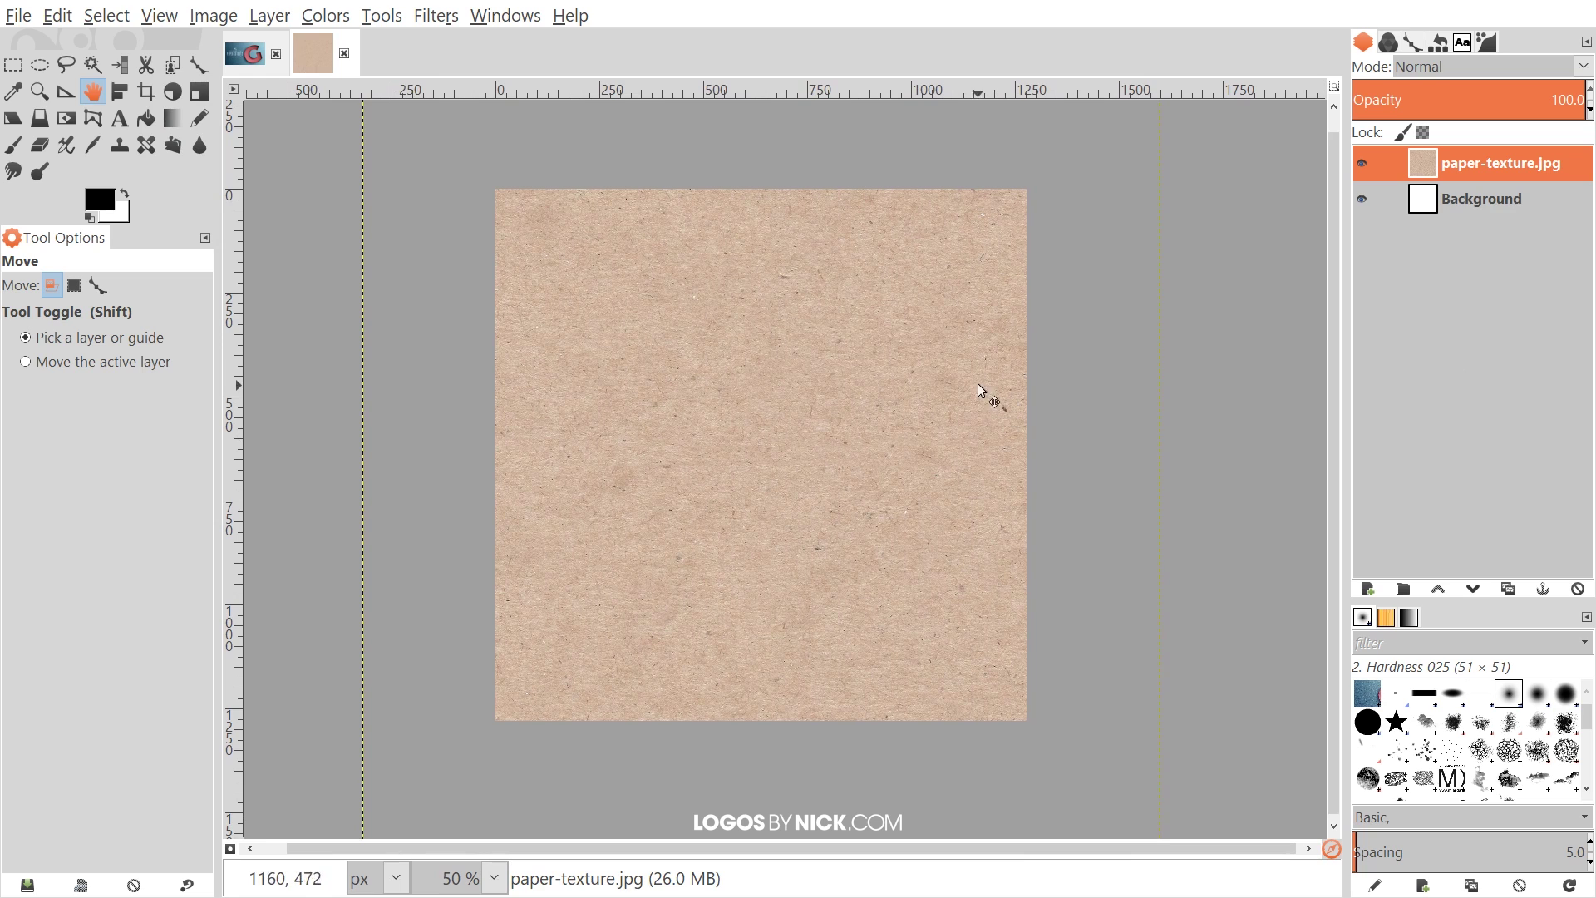
scroll(781, 364, "up", 1)
scroll(781, 363, "right", 1)
scroll(766, 399, "down", 1)
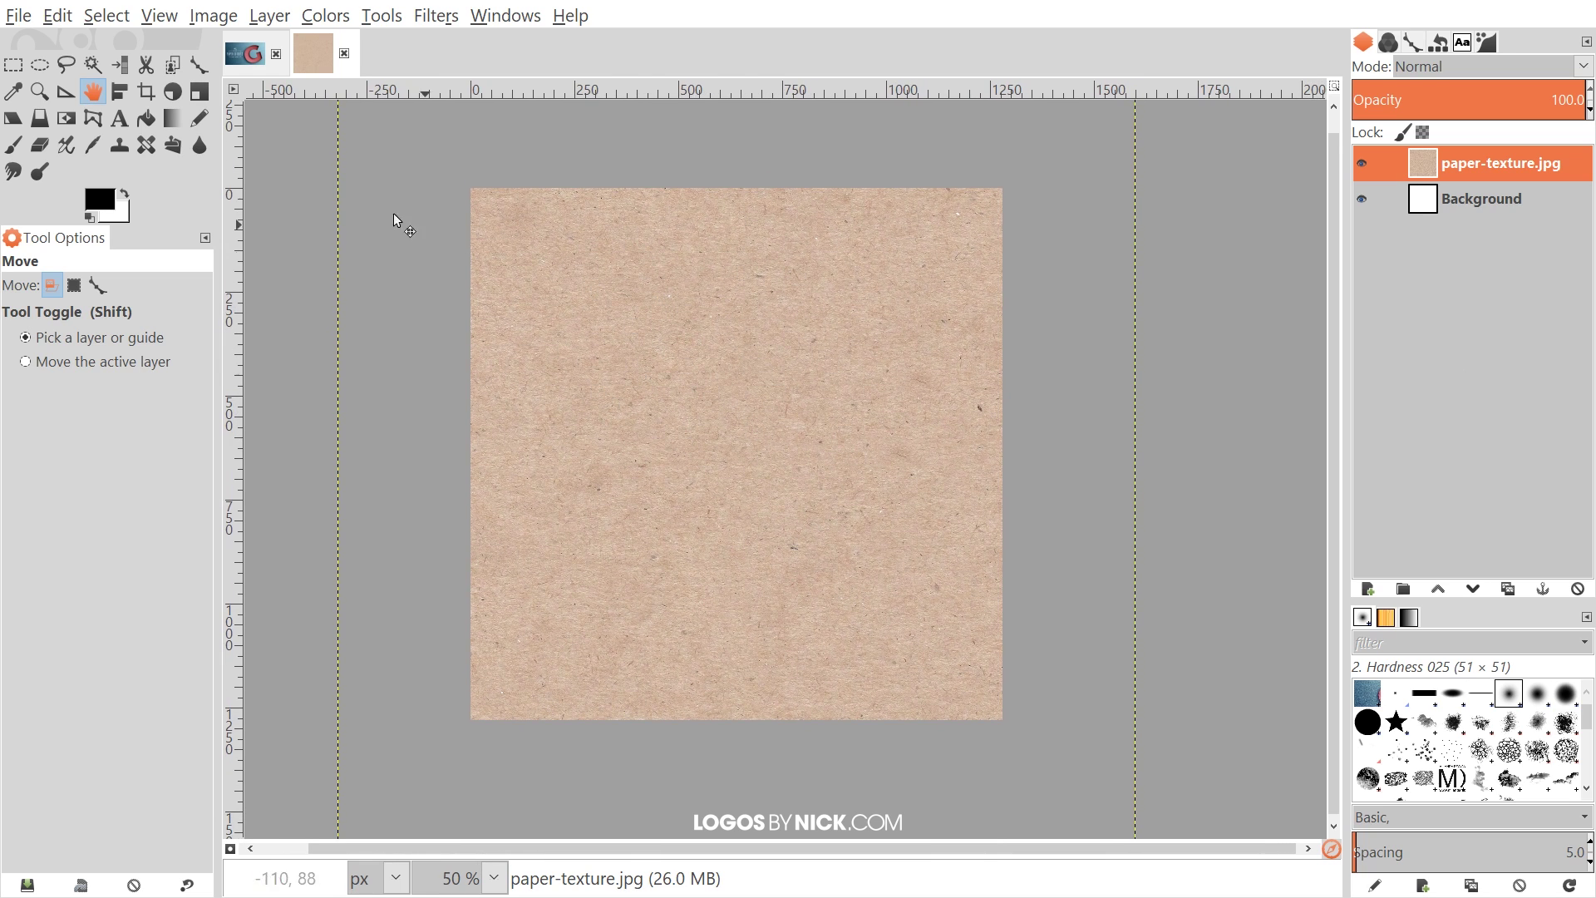
- Desaturate the paper texture layer using the Lightness shade of gray
left_click(315, 11)
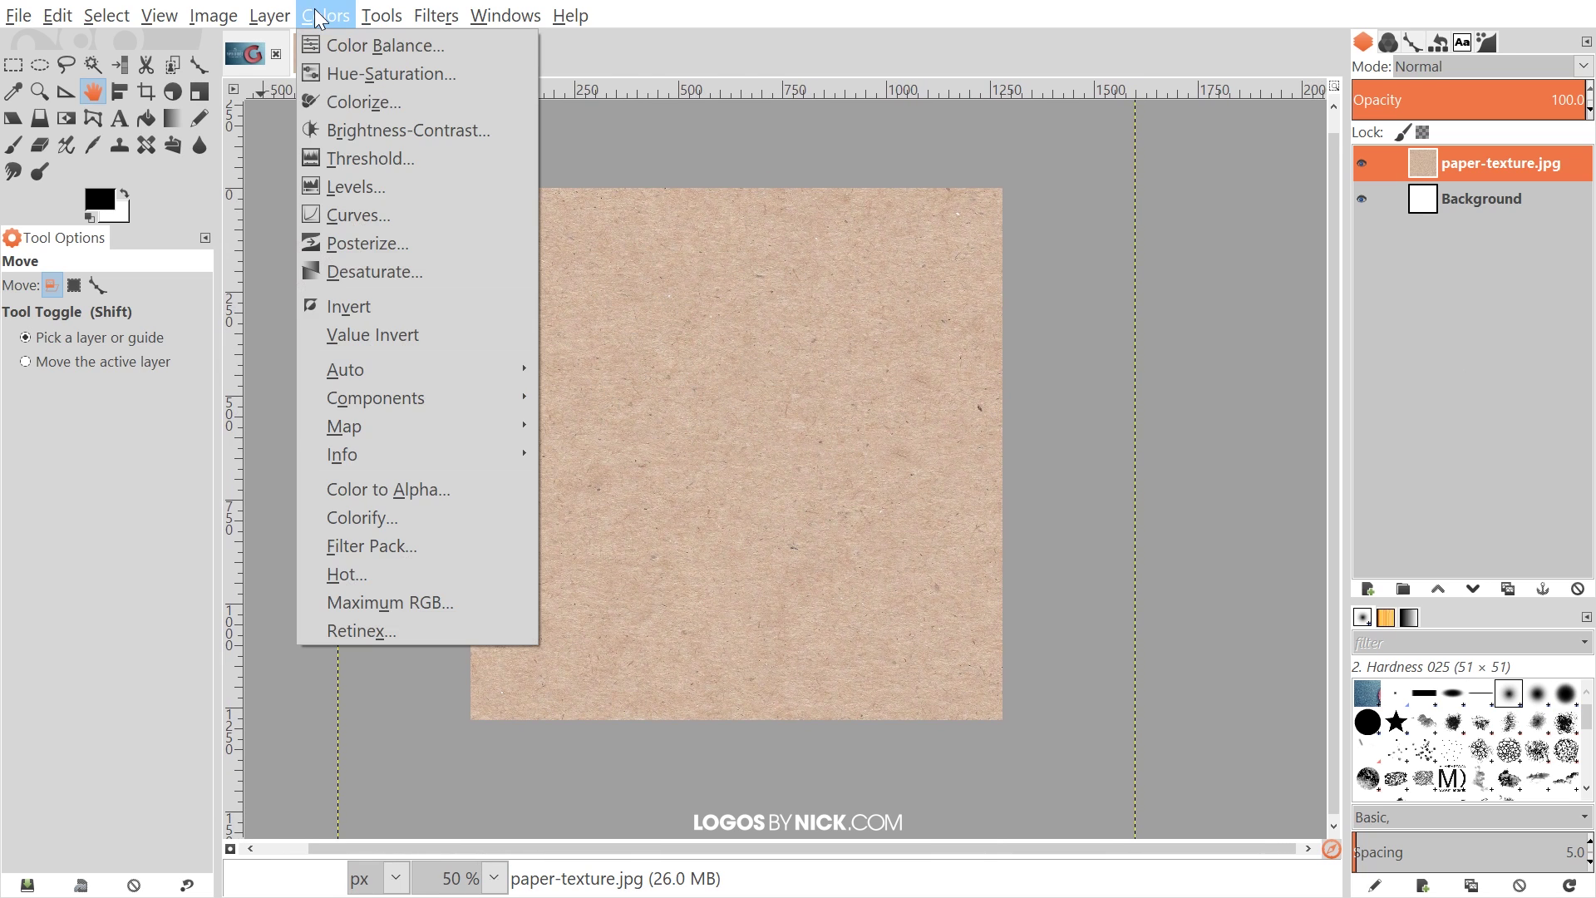
left_click(363, 272)
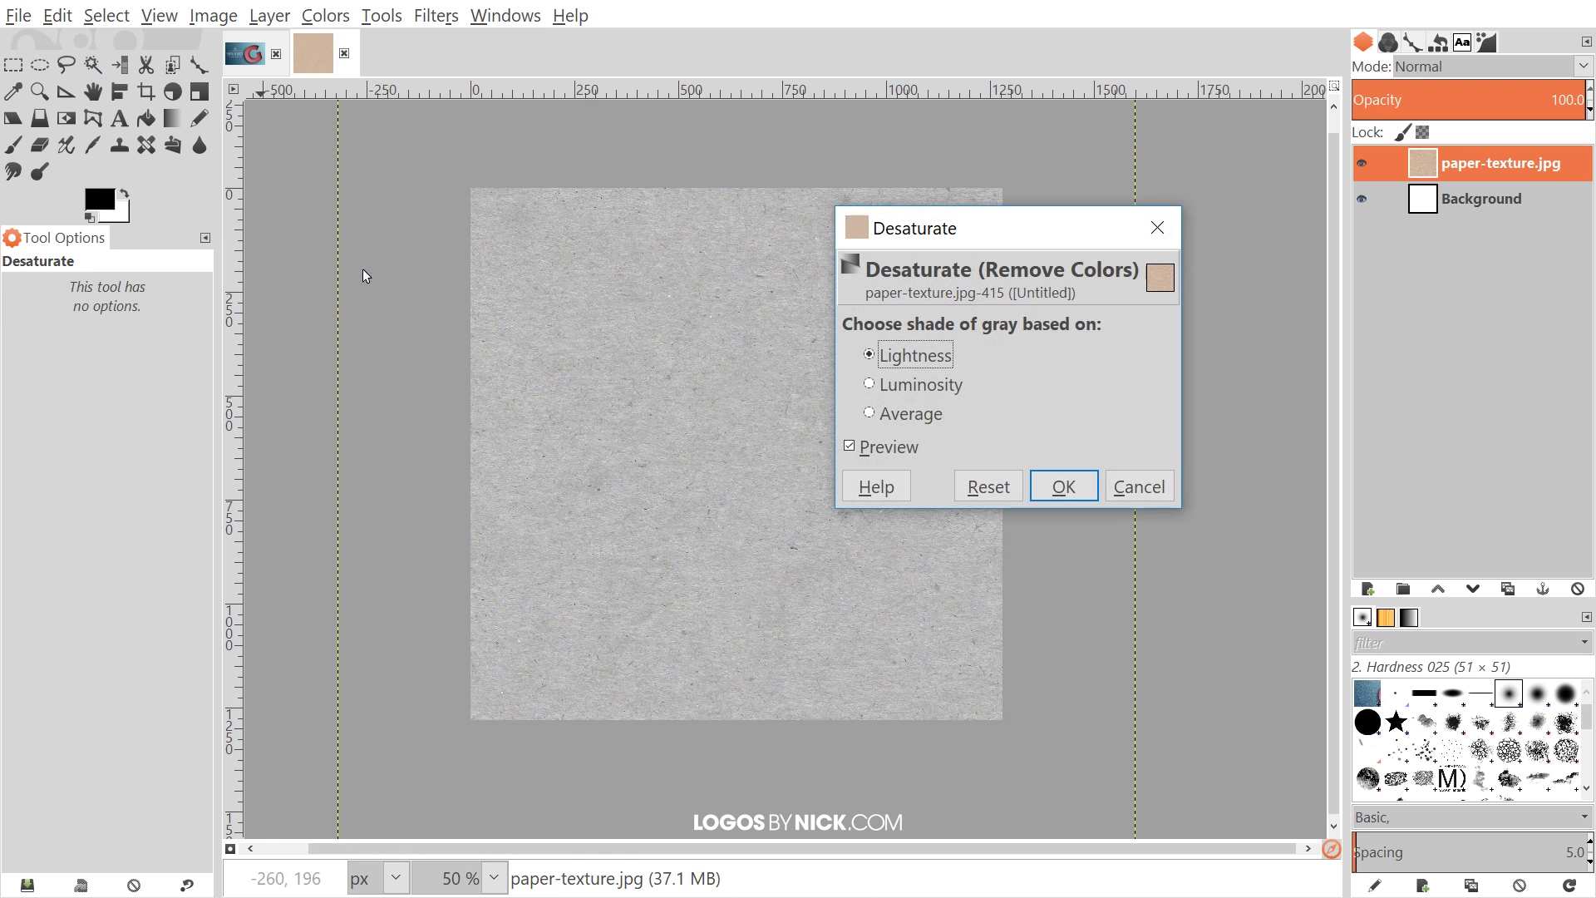
left_click(1080, 487)
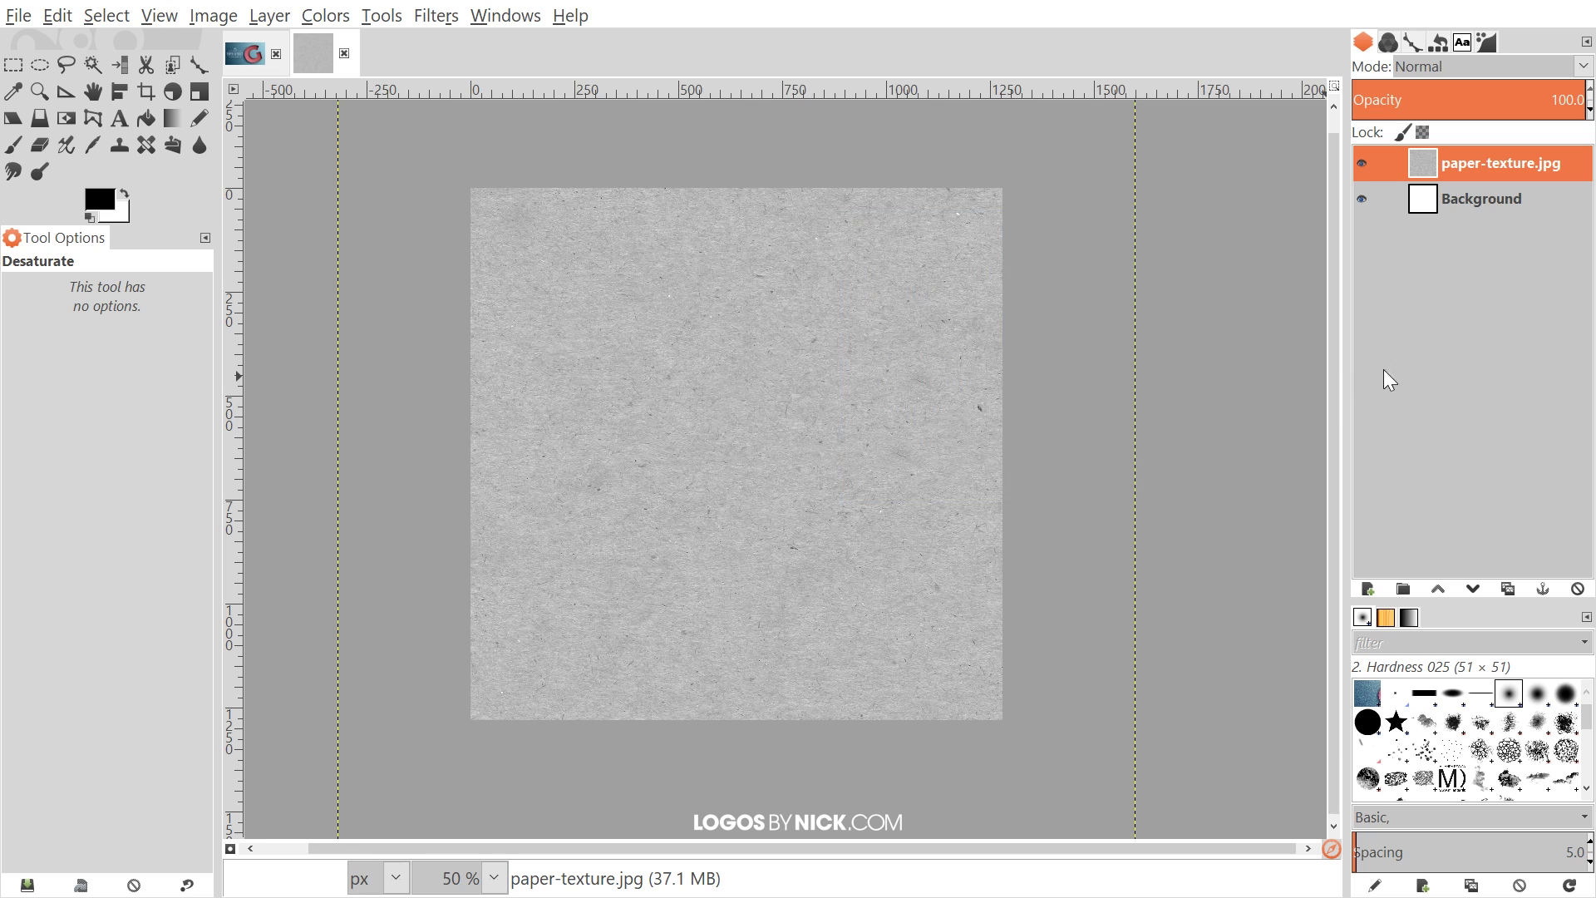
- Add a transparent 1280 × 1280 px layer above the paper texture and set its blend mode to Multiply
left_click(1366, 590)
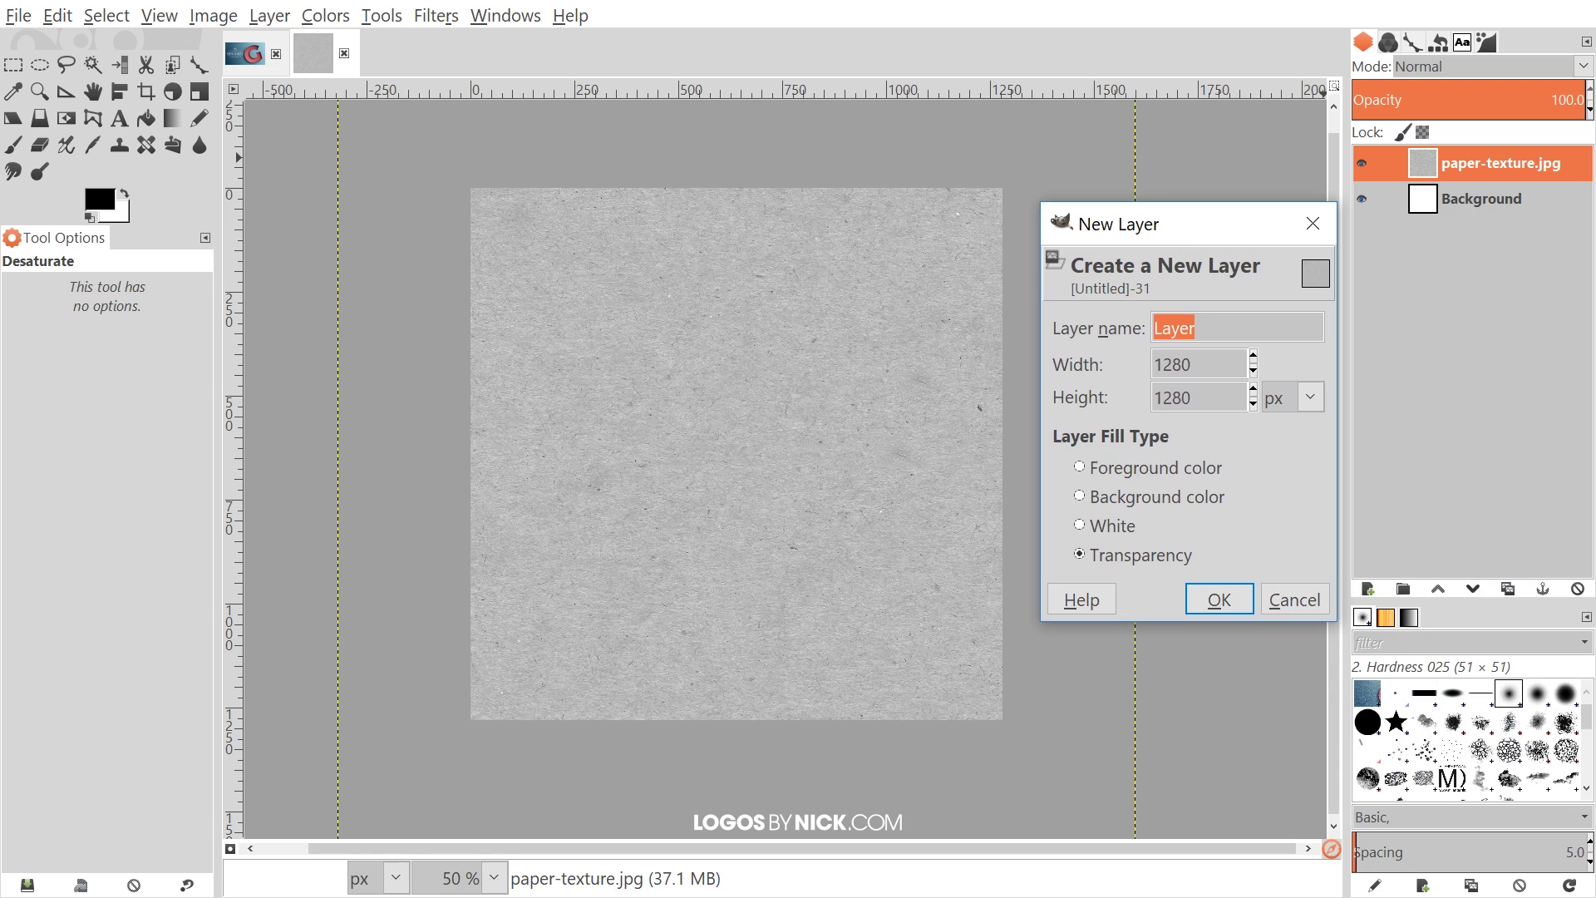
left_click(1230, 596)
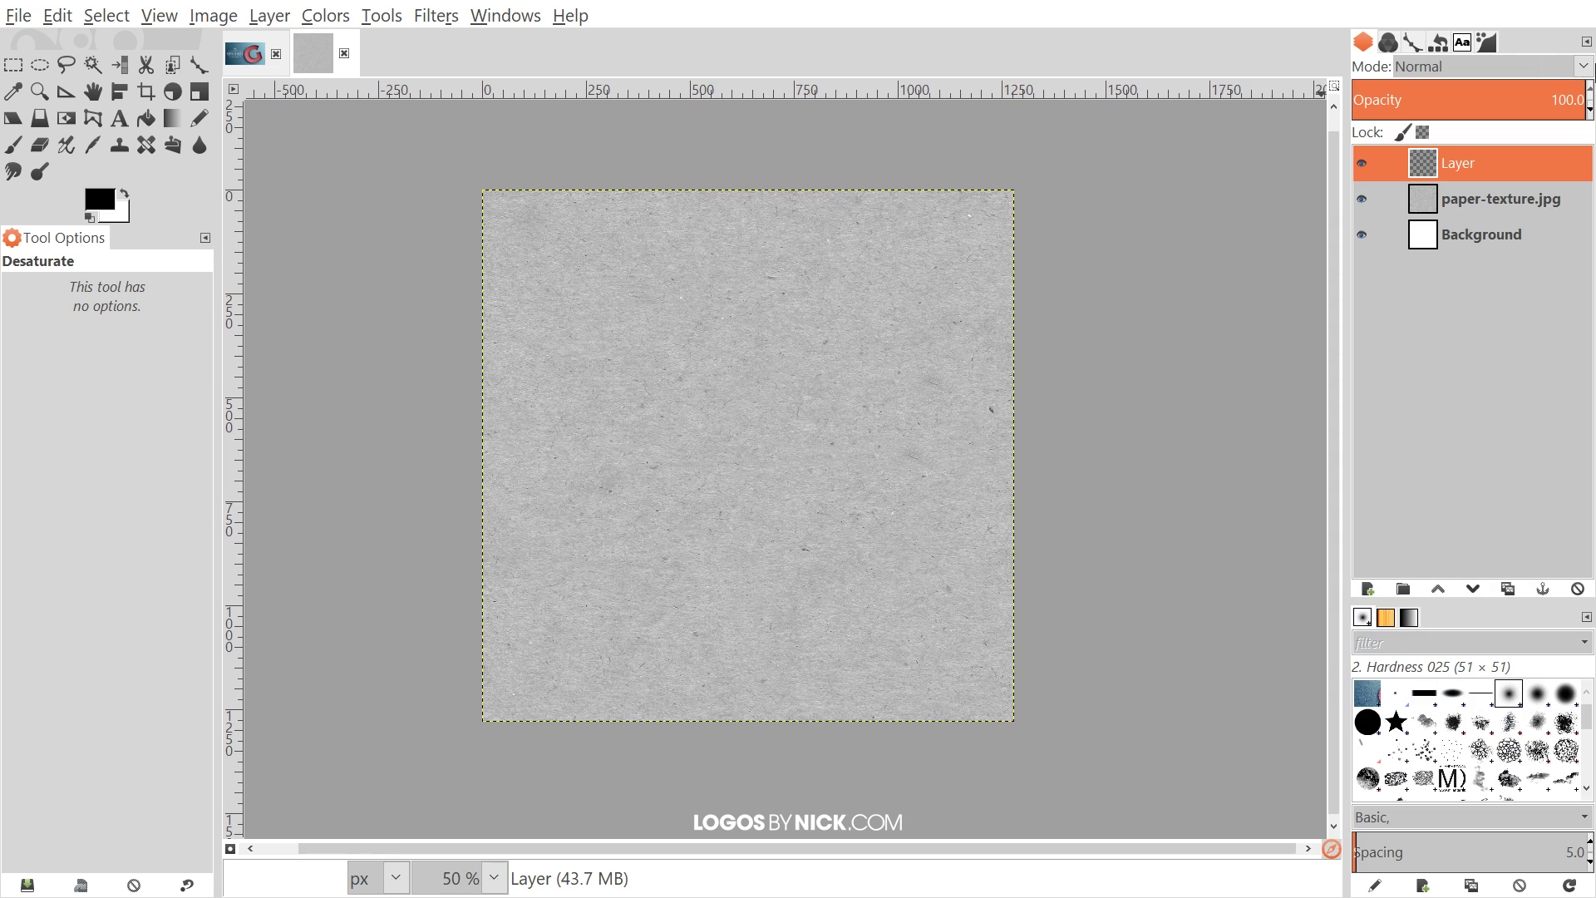
left_click(1584, 68)
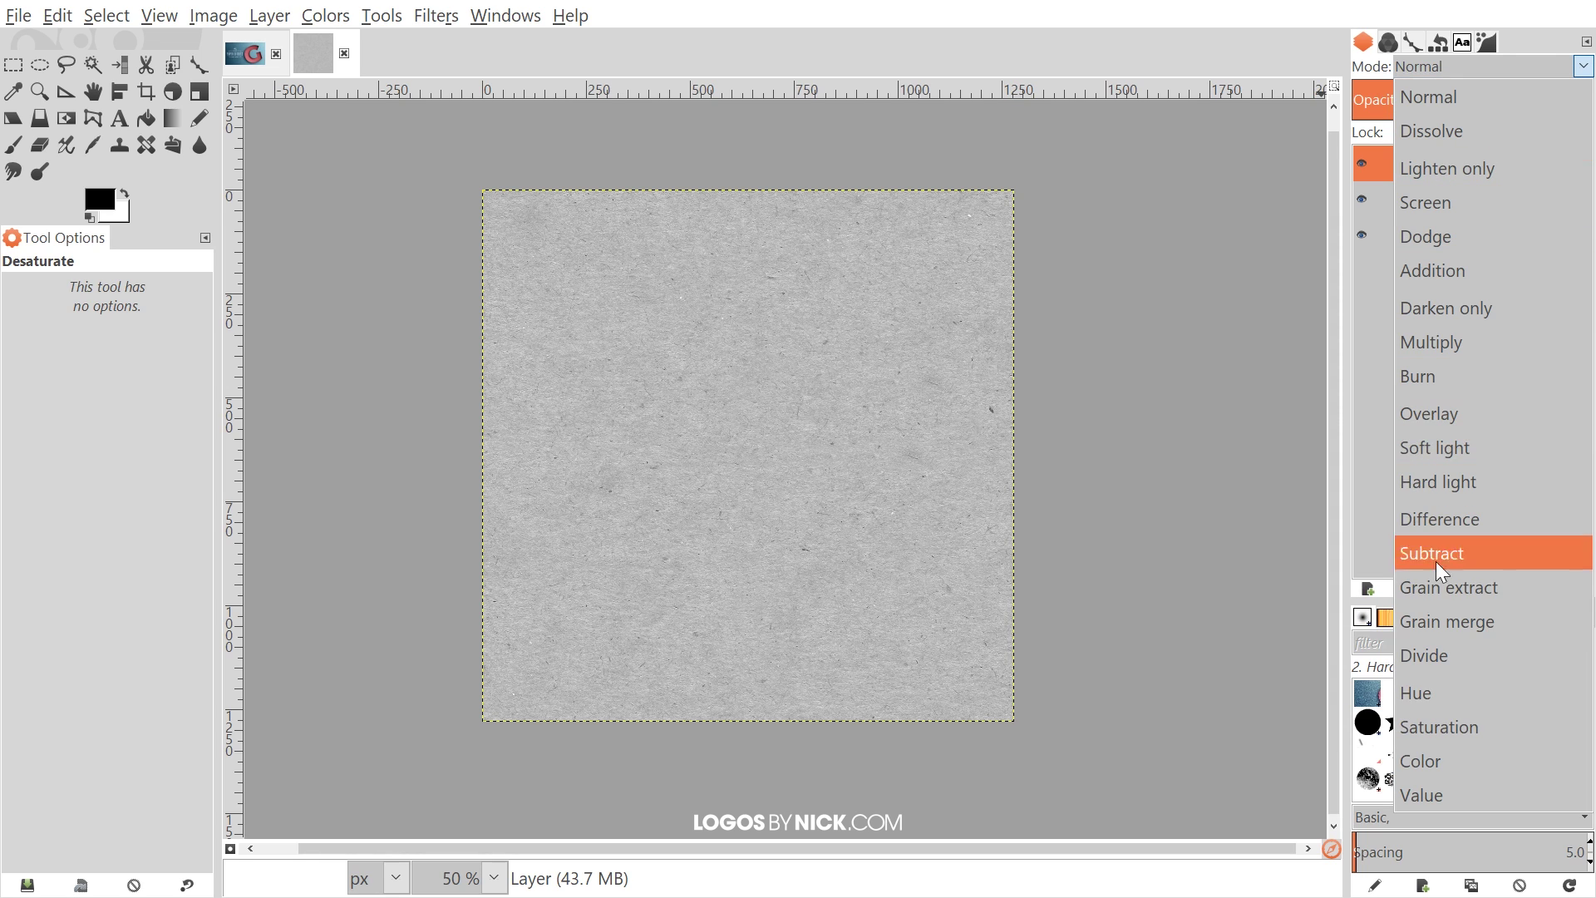
left_click(1433, 343)
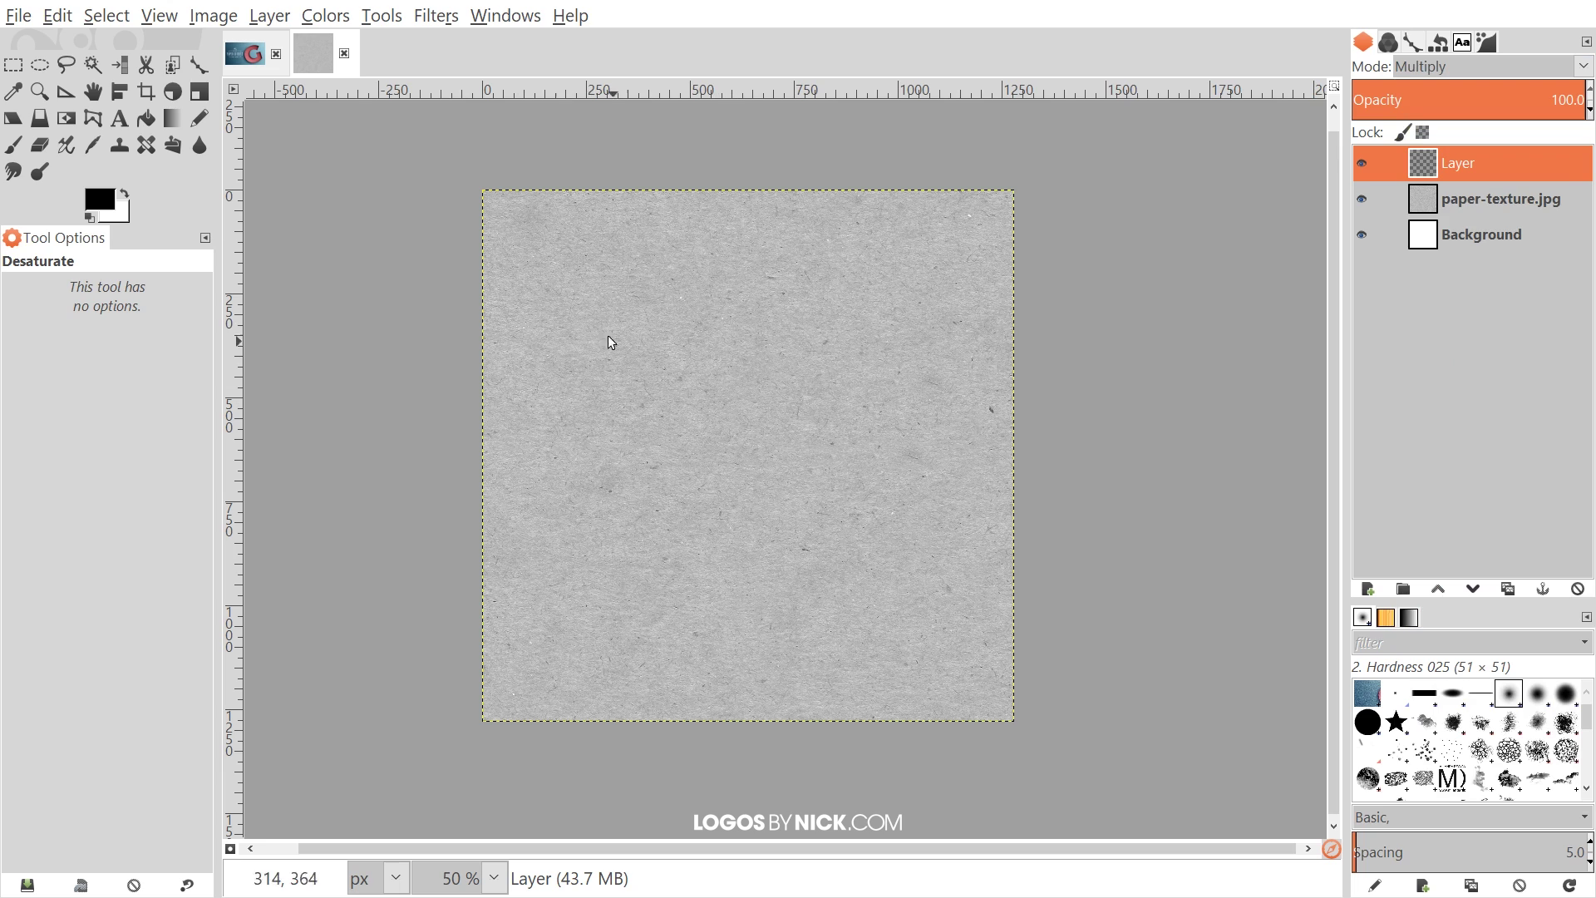
- Set the foreground color to light blue 8acee7 and fill the Multiply layer with it
left_click(100, 205)
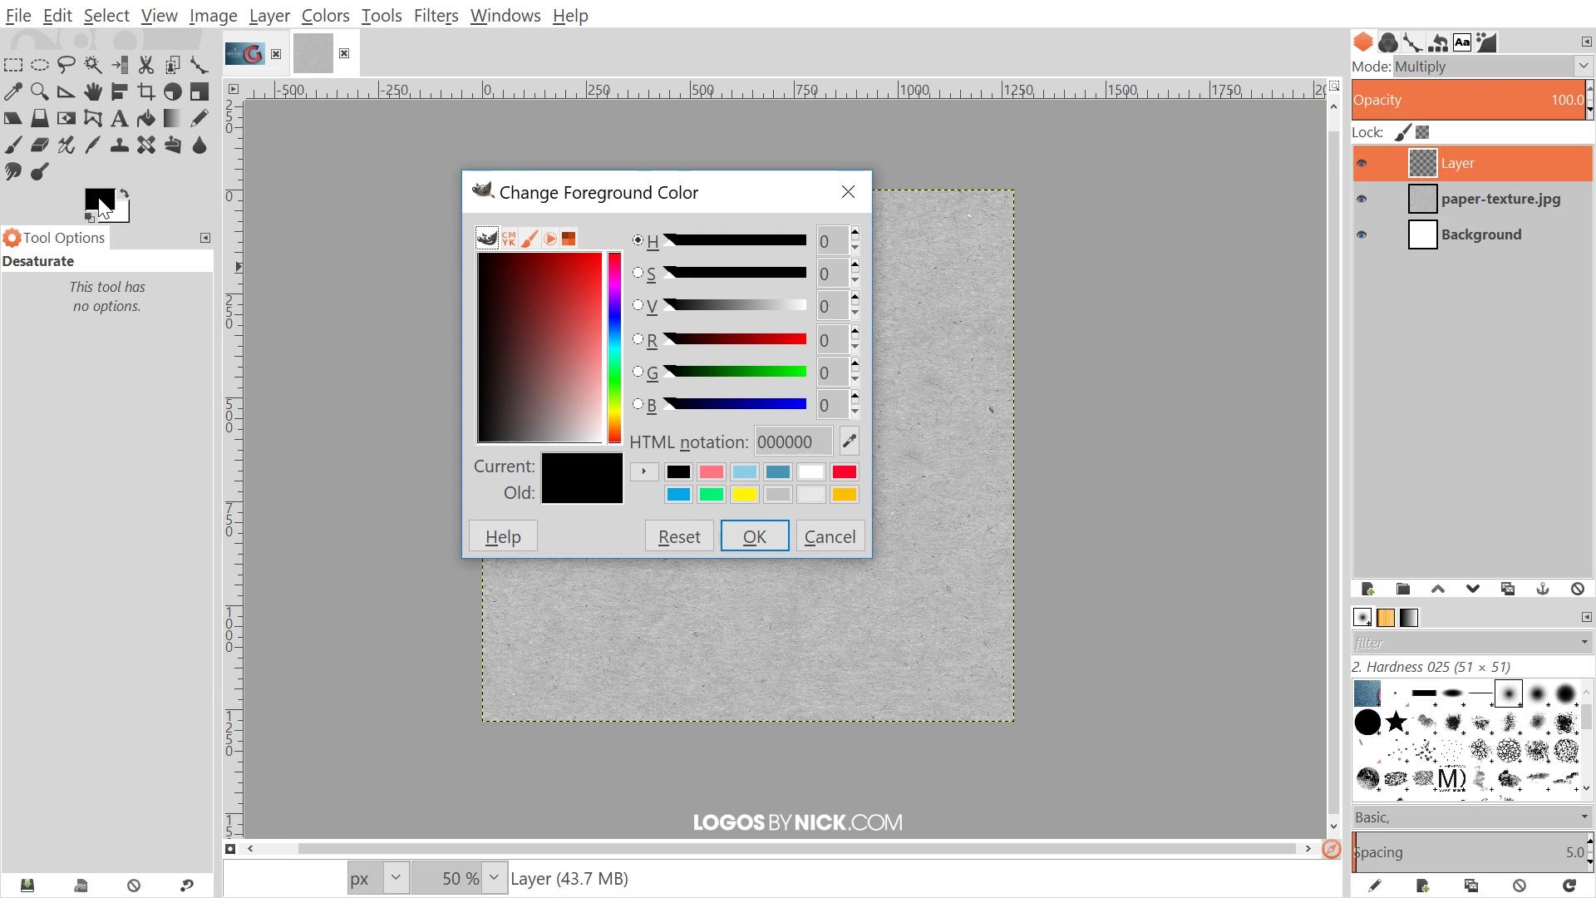
left_click(745, 471)
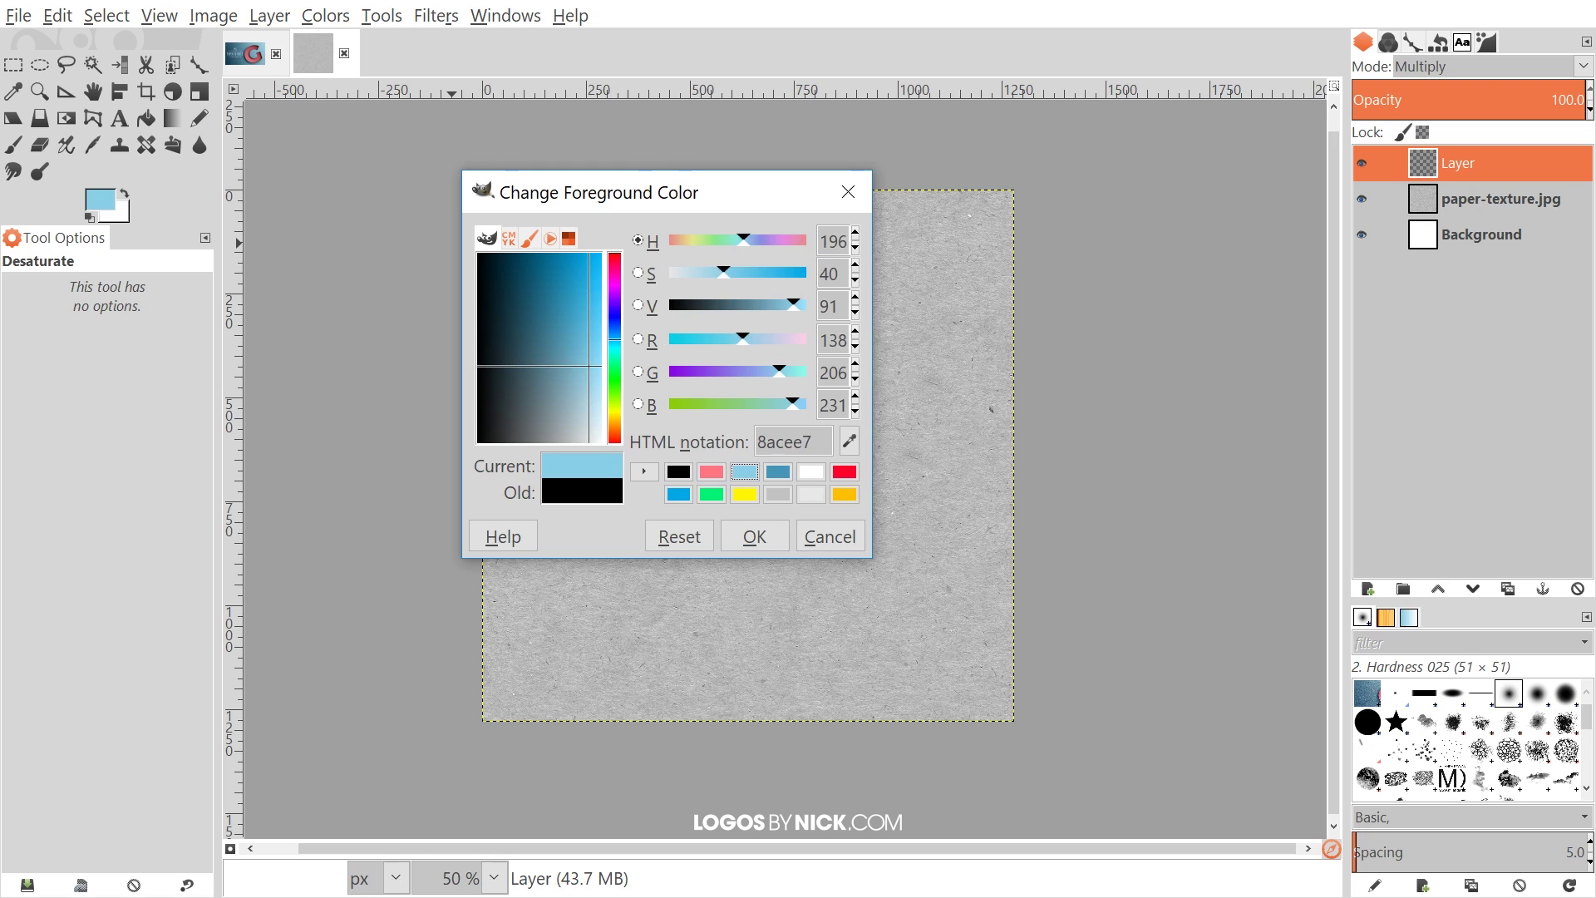
left_click(771, 542)
left_click(59, 16)
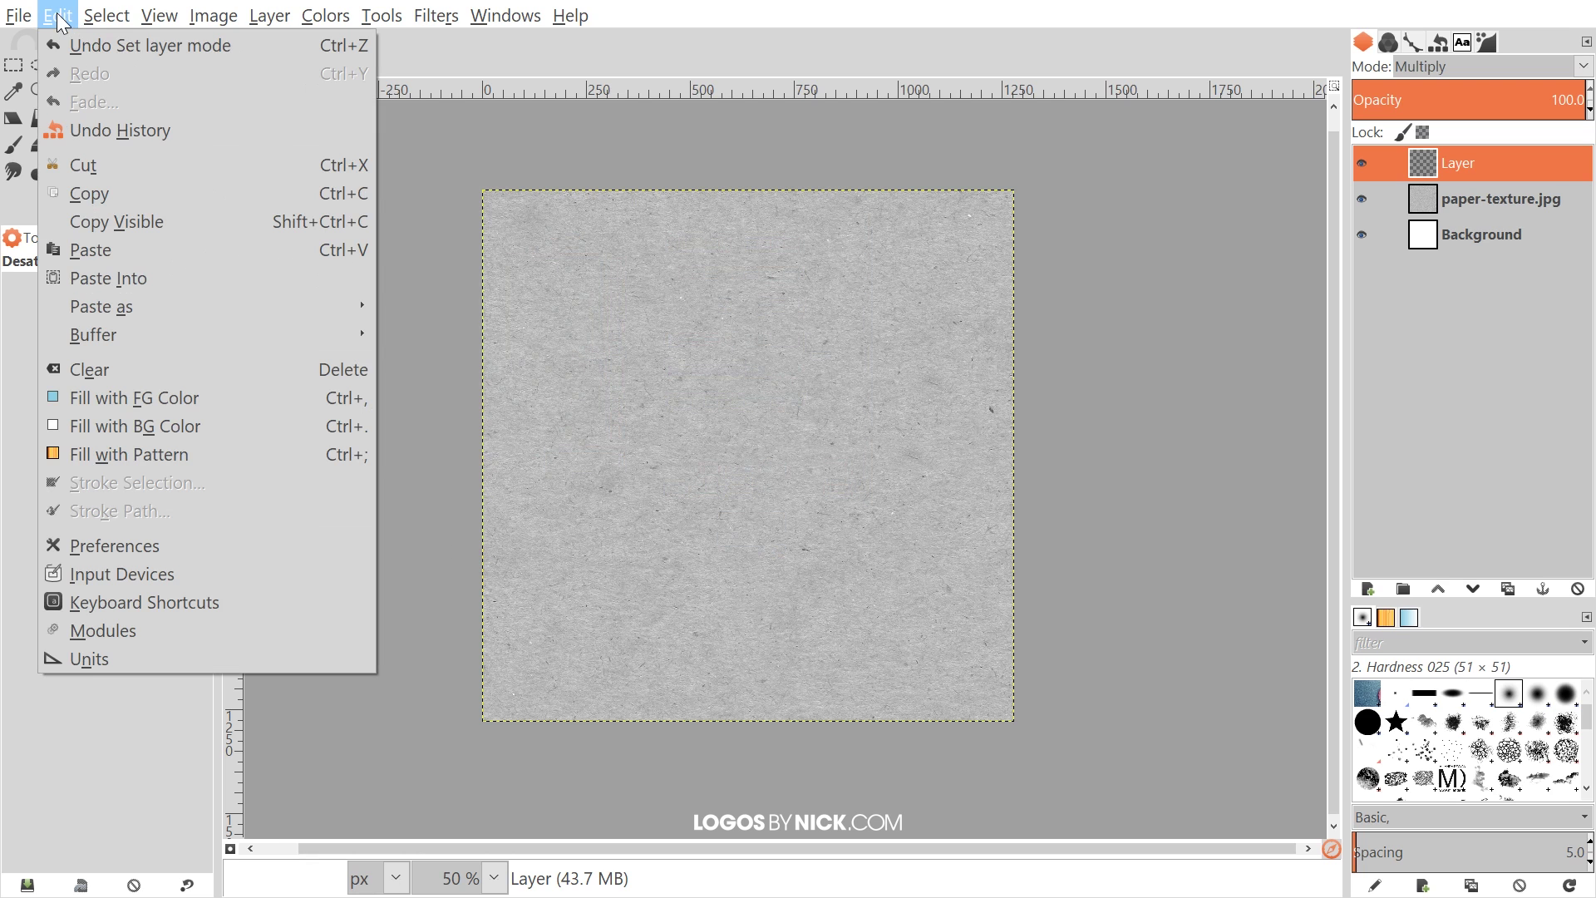
left_click(138, 396)
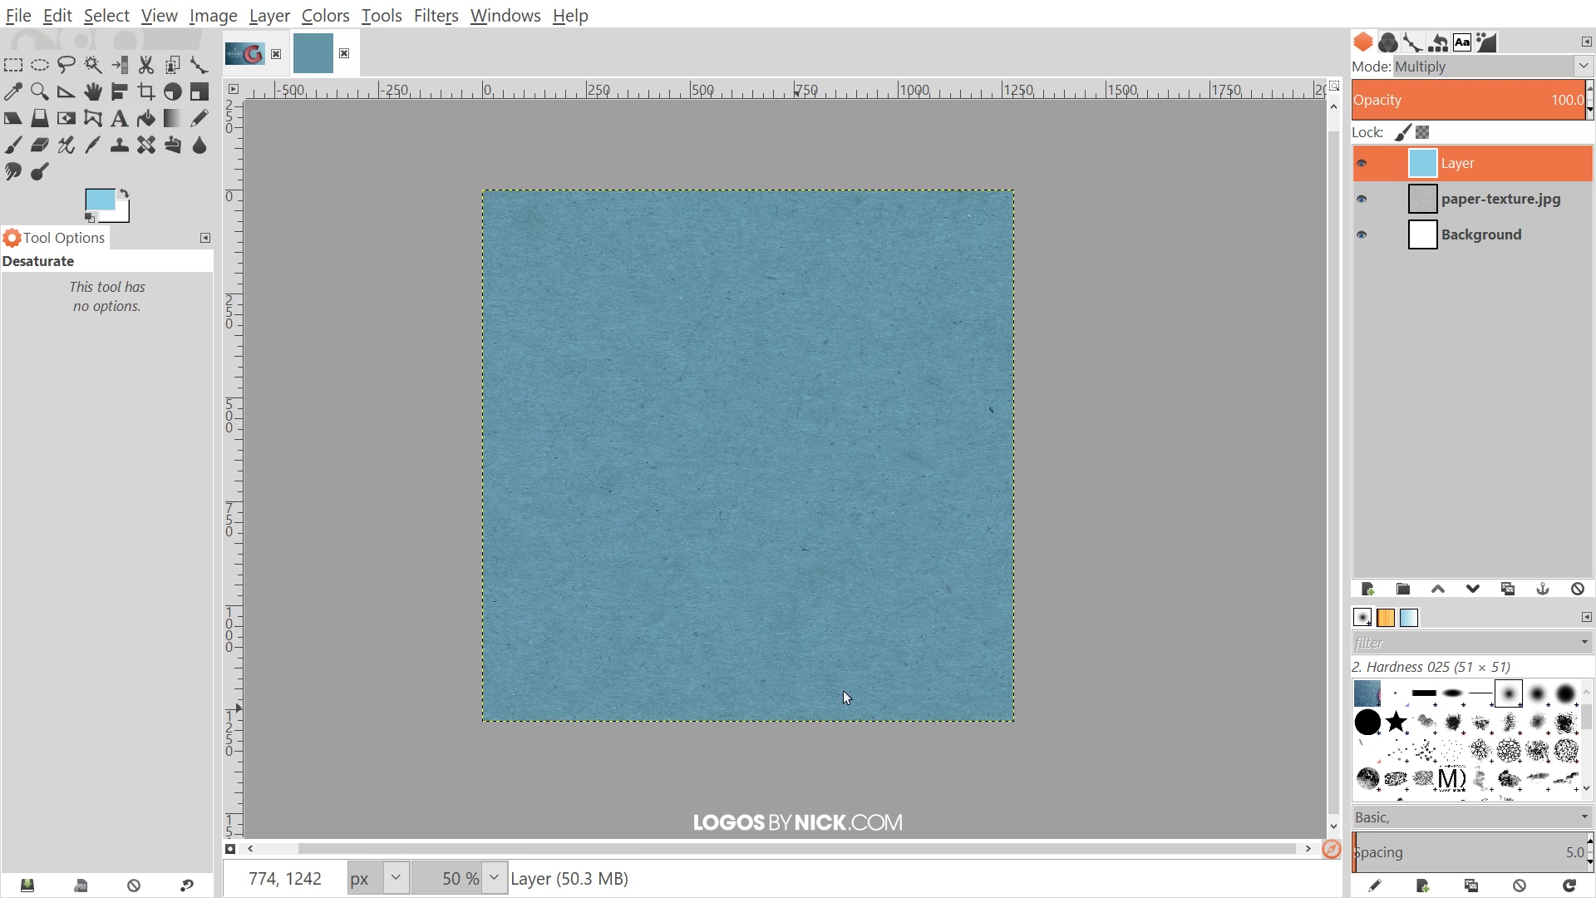
- Add another transparent 1280 × 1280 px layer above the blue one and set its blend mode to Overlay
key("space")
left_click_drag(1039, 286, 1056, 304)
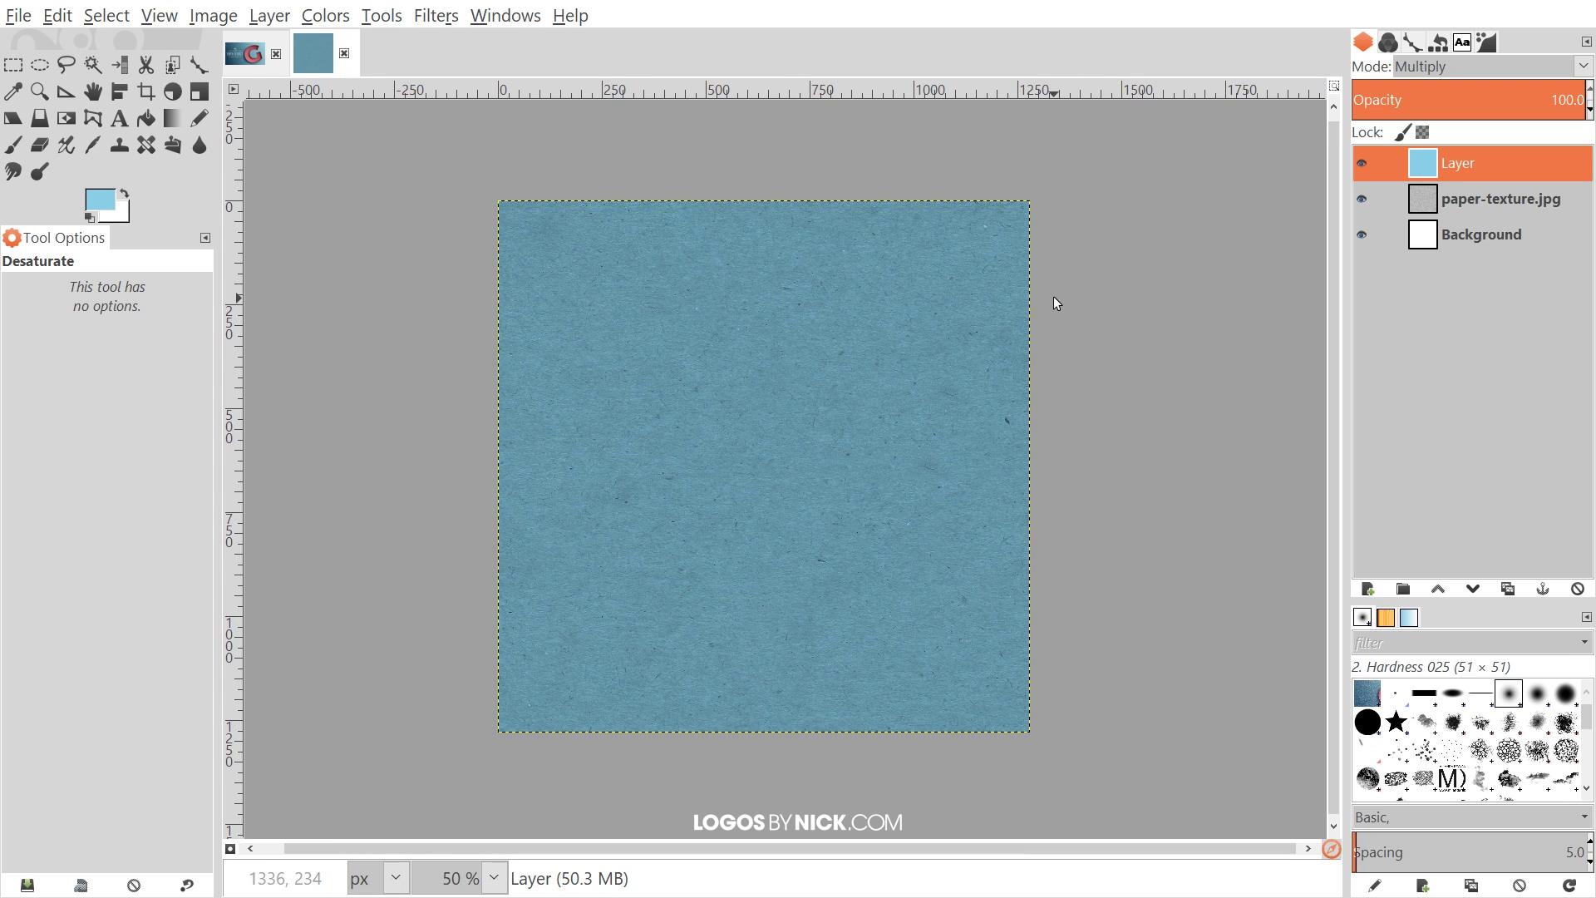
left_click(1366, 590)
left_click_drag(1347, 429, 1241, 276)
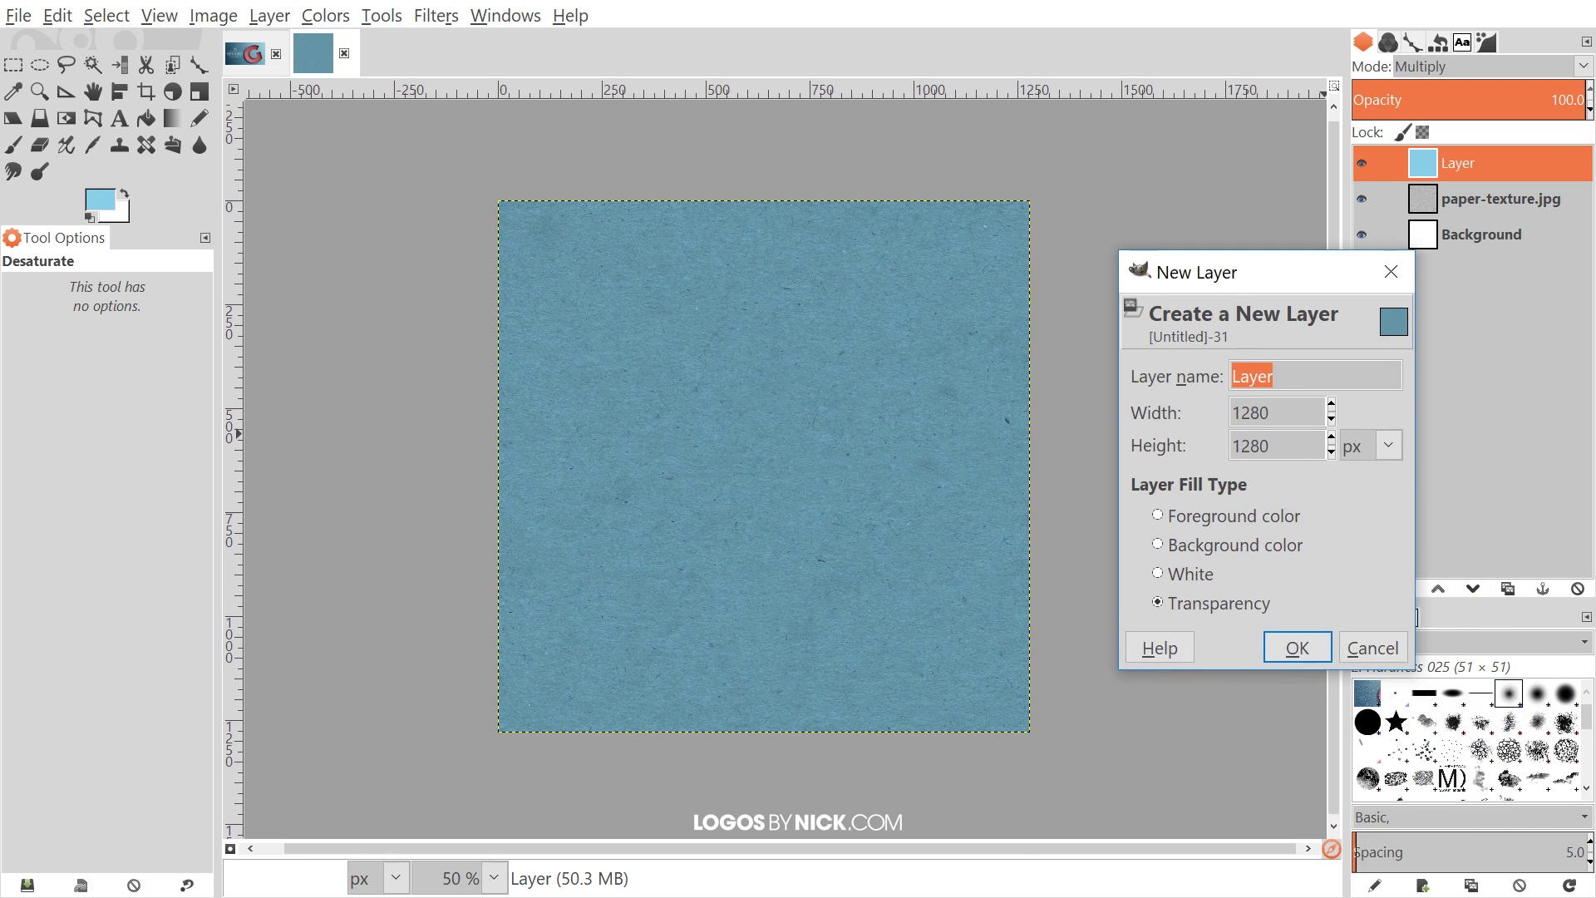
left_click(1290, 640)
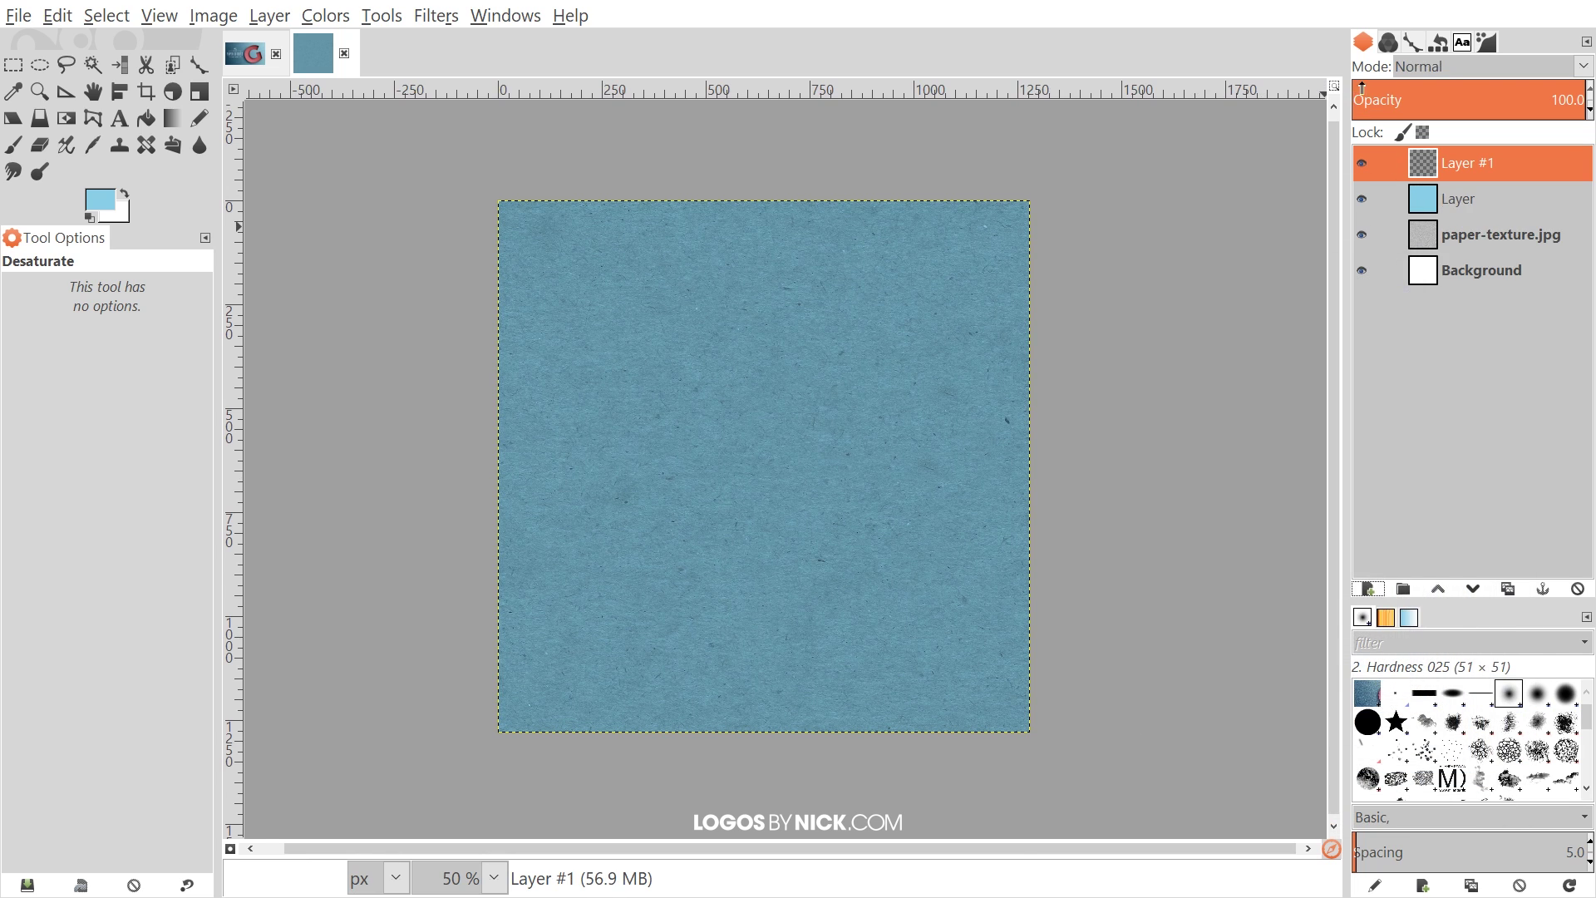
left_click(1584, 69)
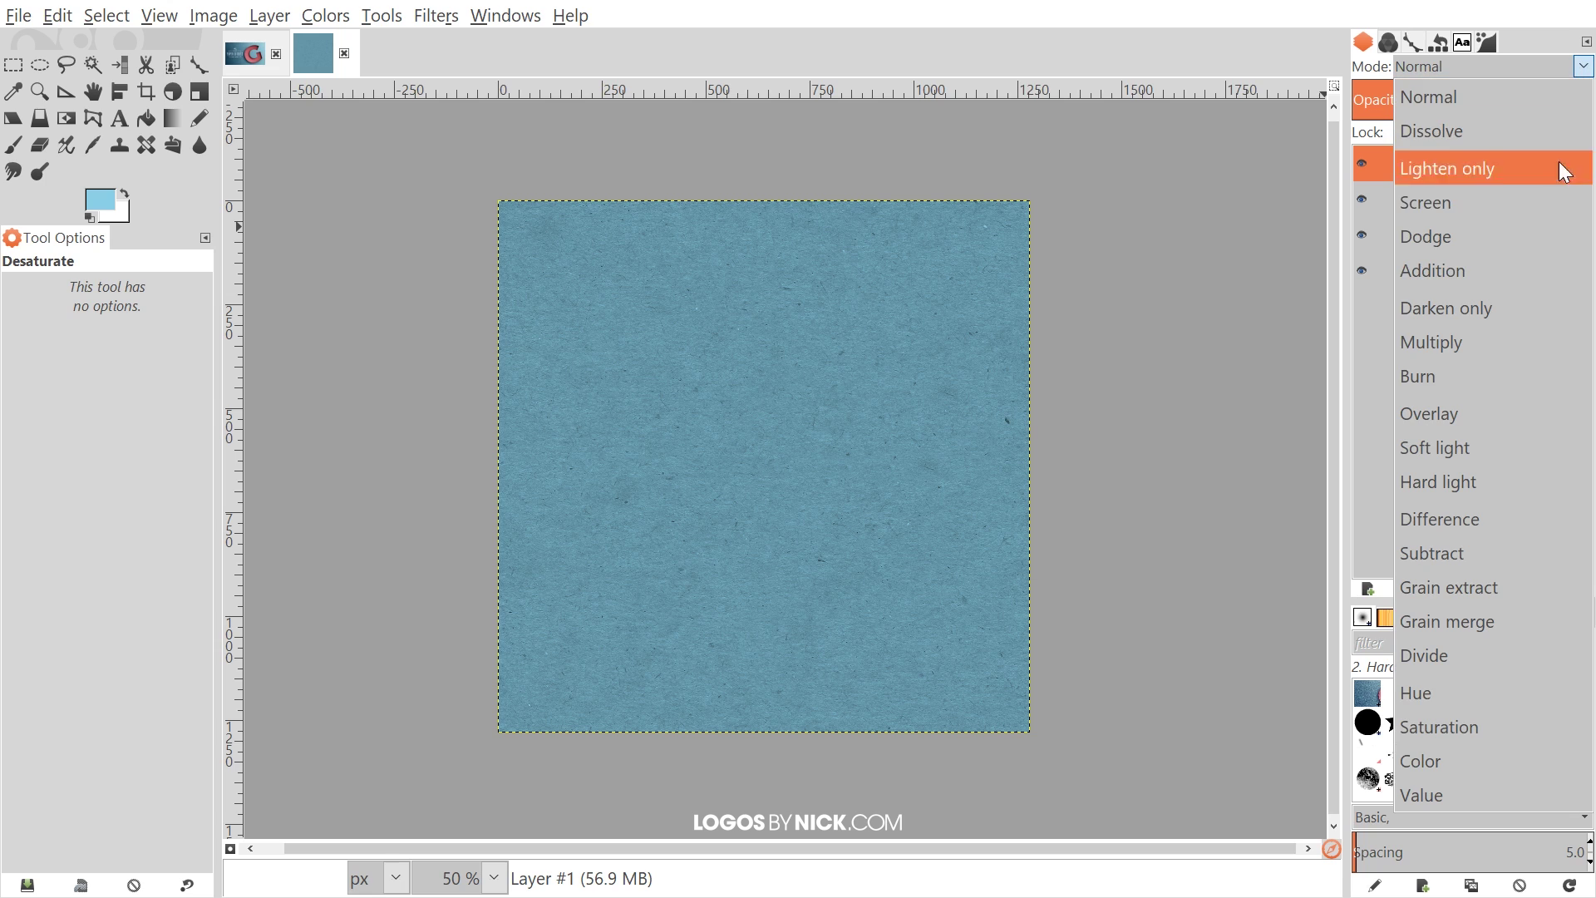
left_click(1456, 416)
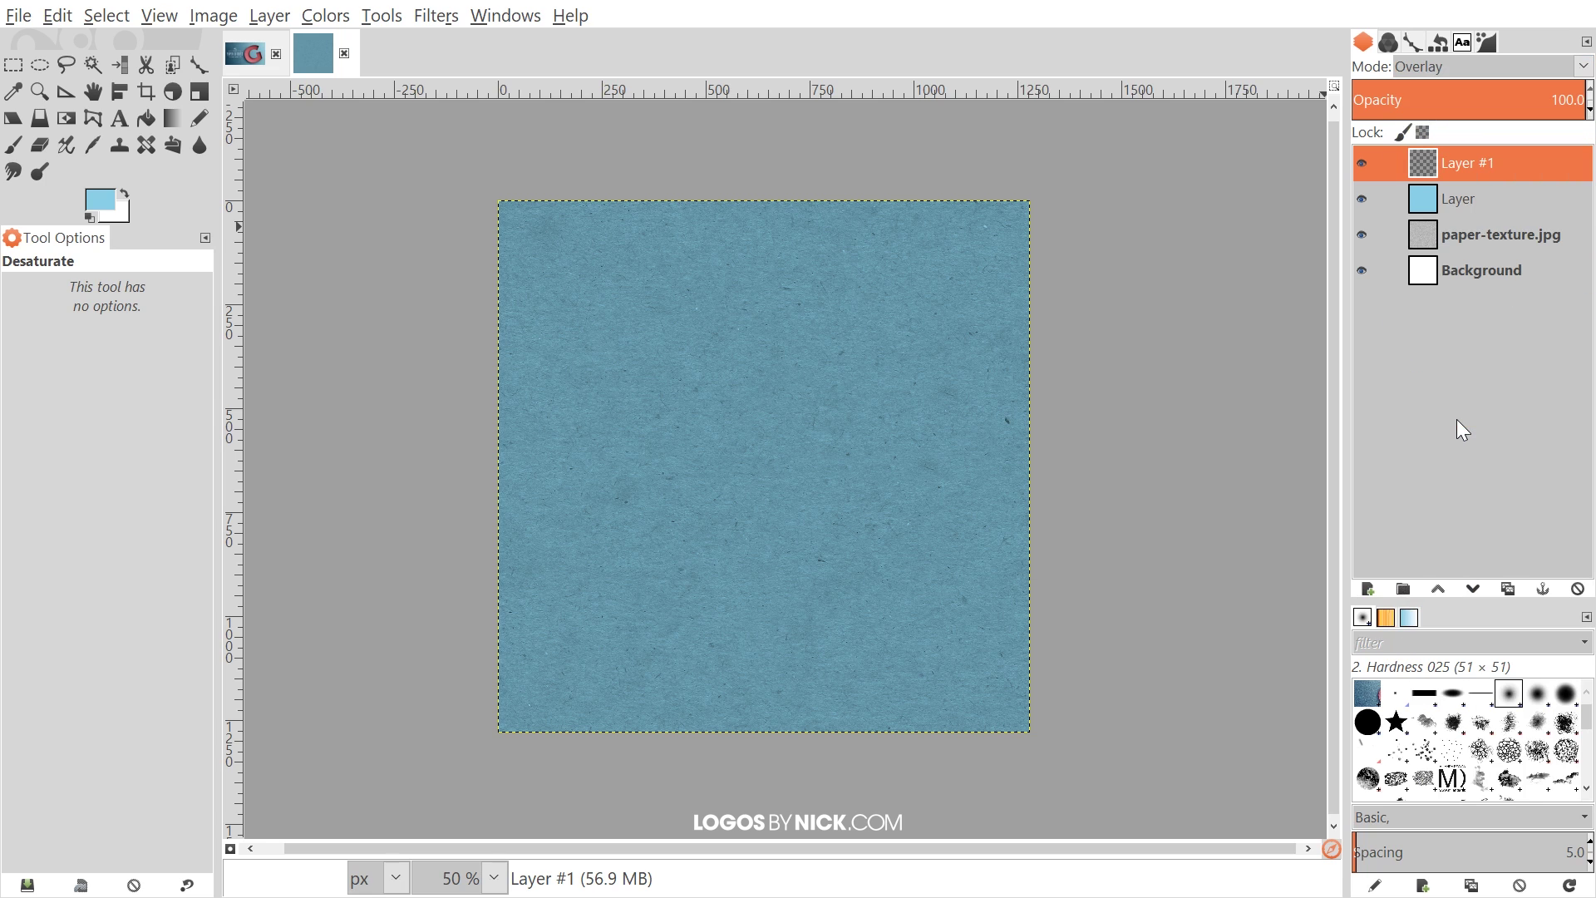
- Set the foreground color to black and choose the Blend tool with the linear FG to BG (RGB) gradient
left_click(101, 208)
left_click_drag(561, 299, 477, 248)
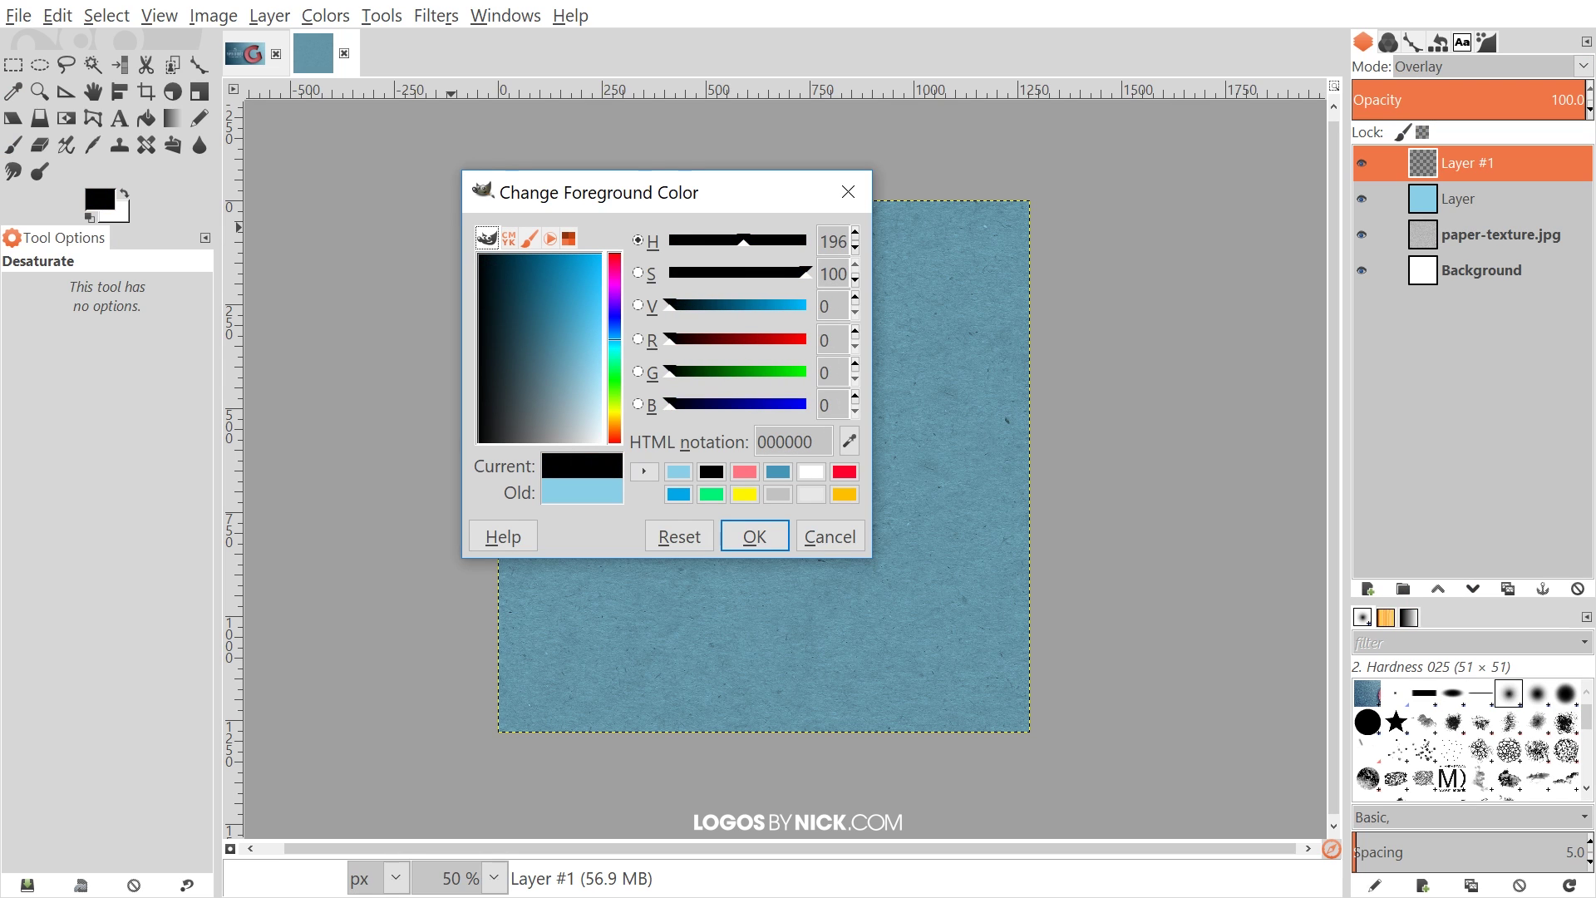
left_click(772, 542)
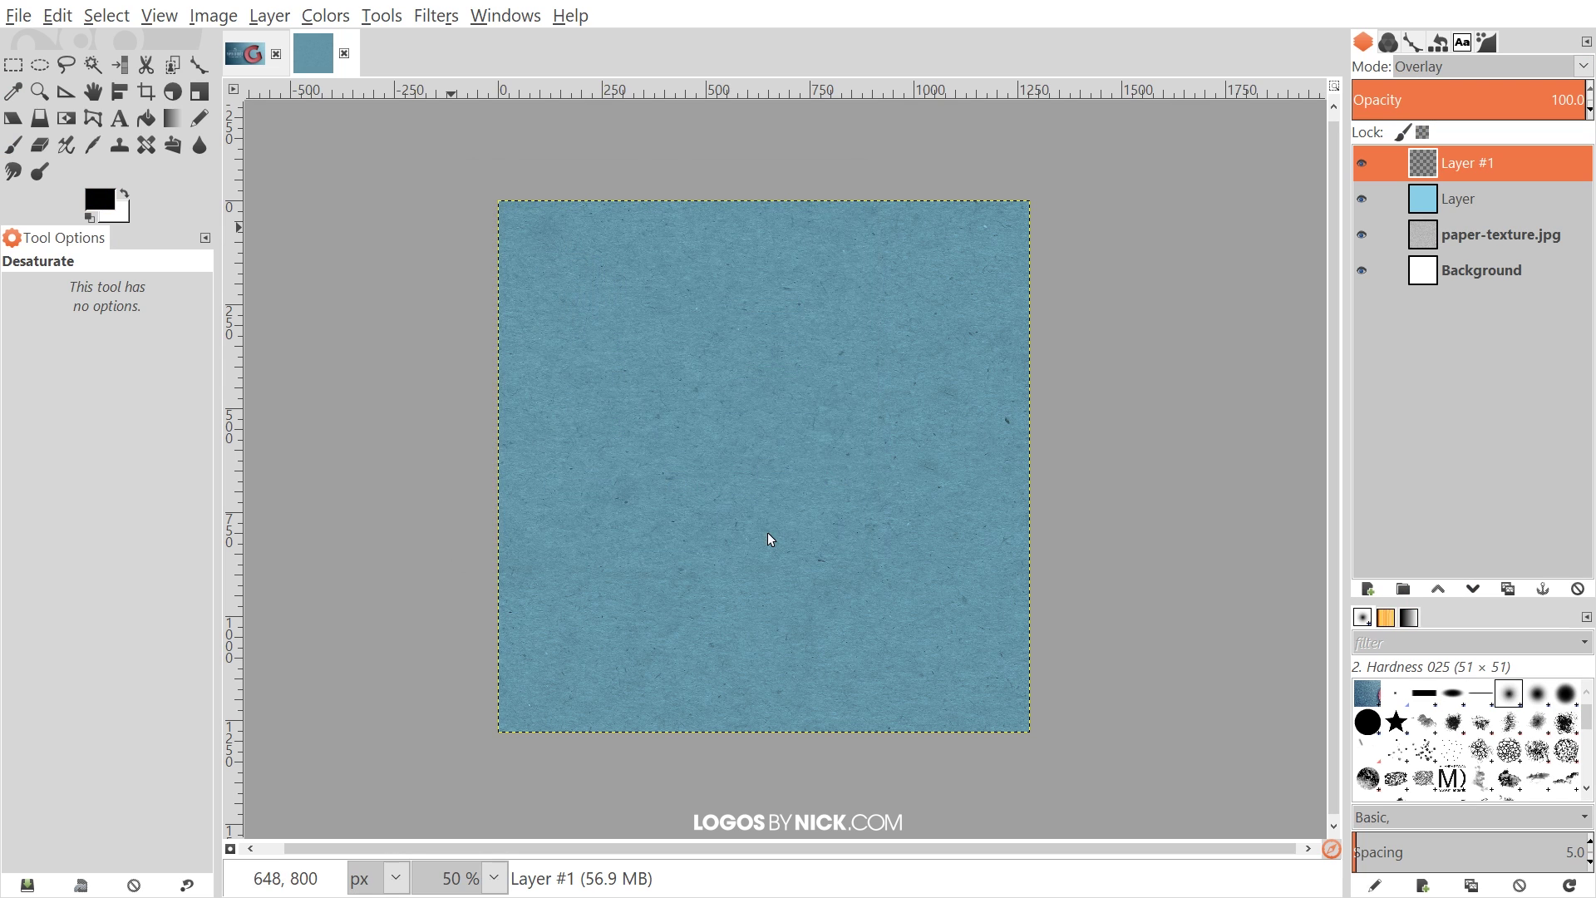
left_click(176, 118)
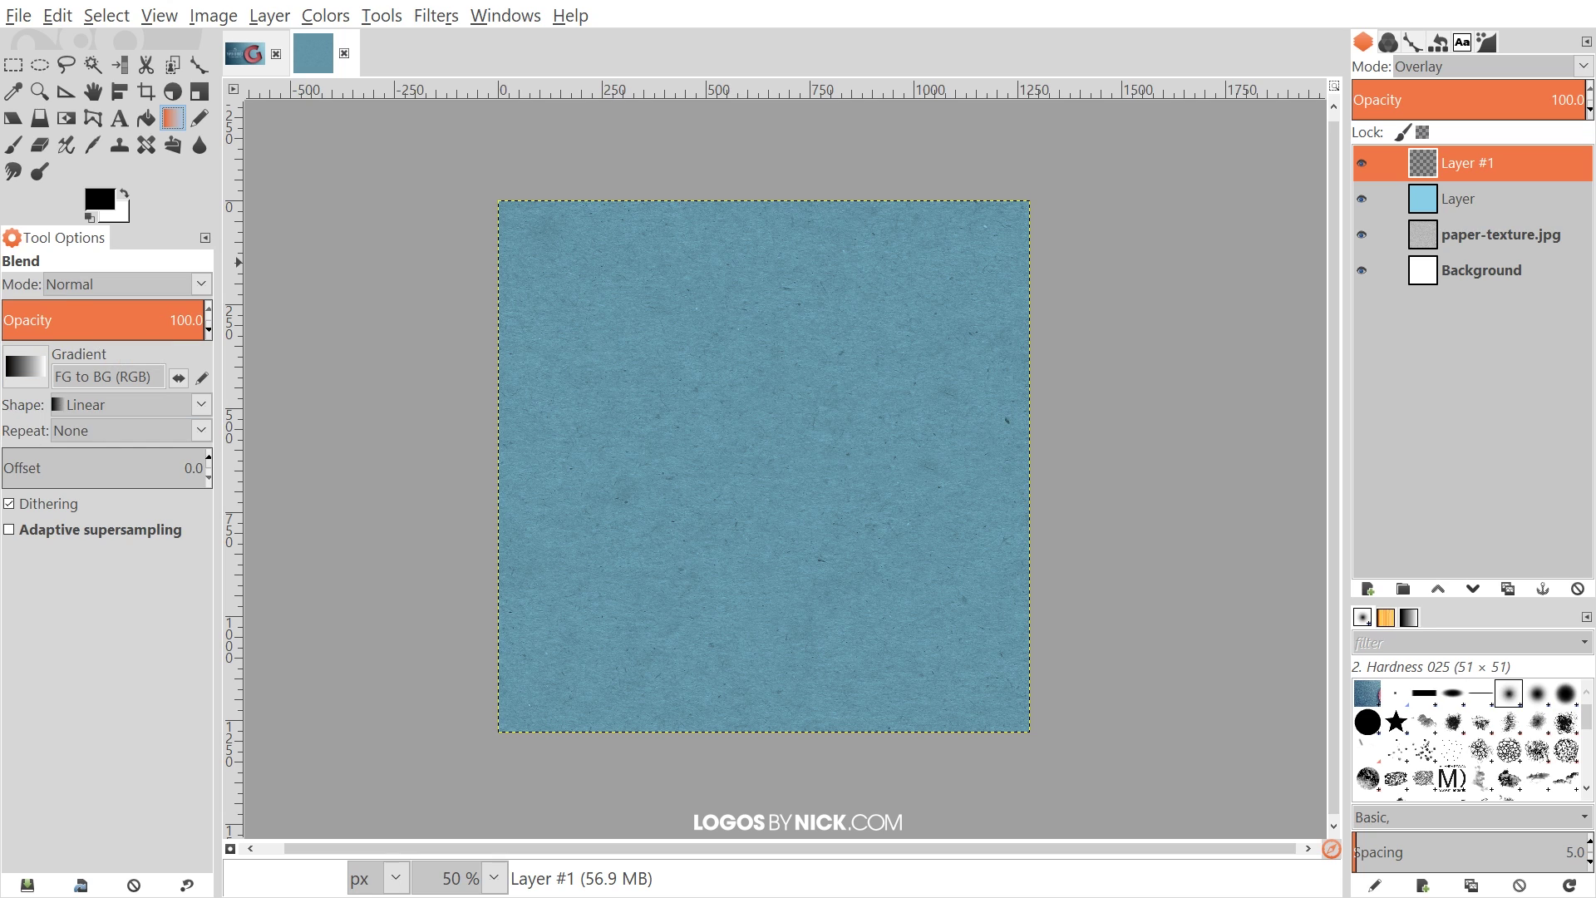
left_click(28, 368)
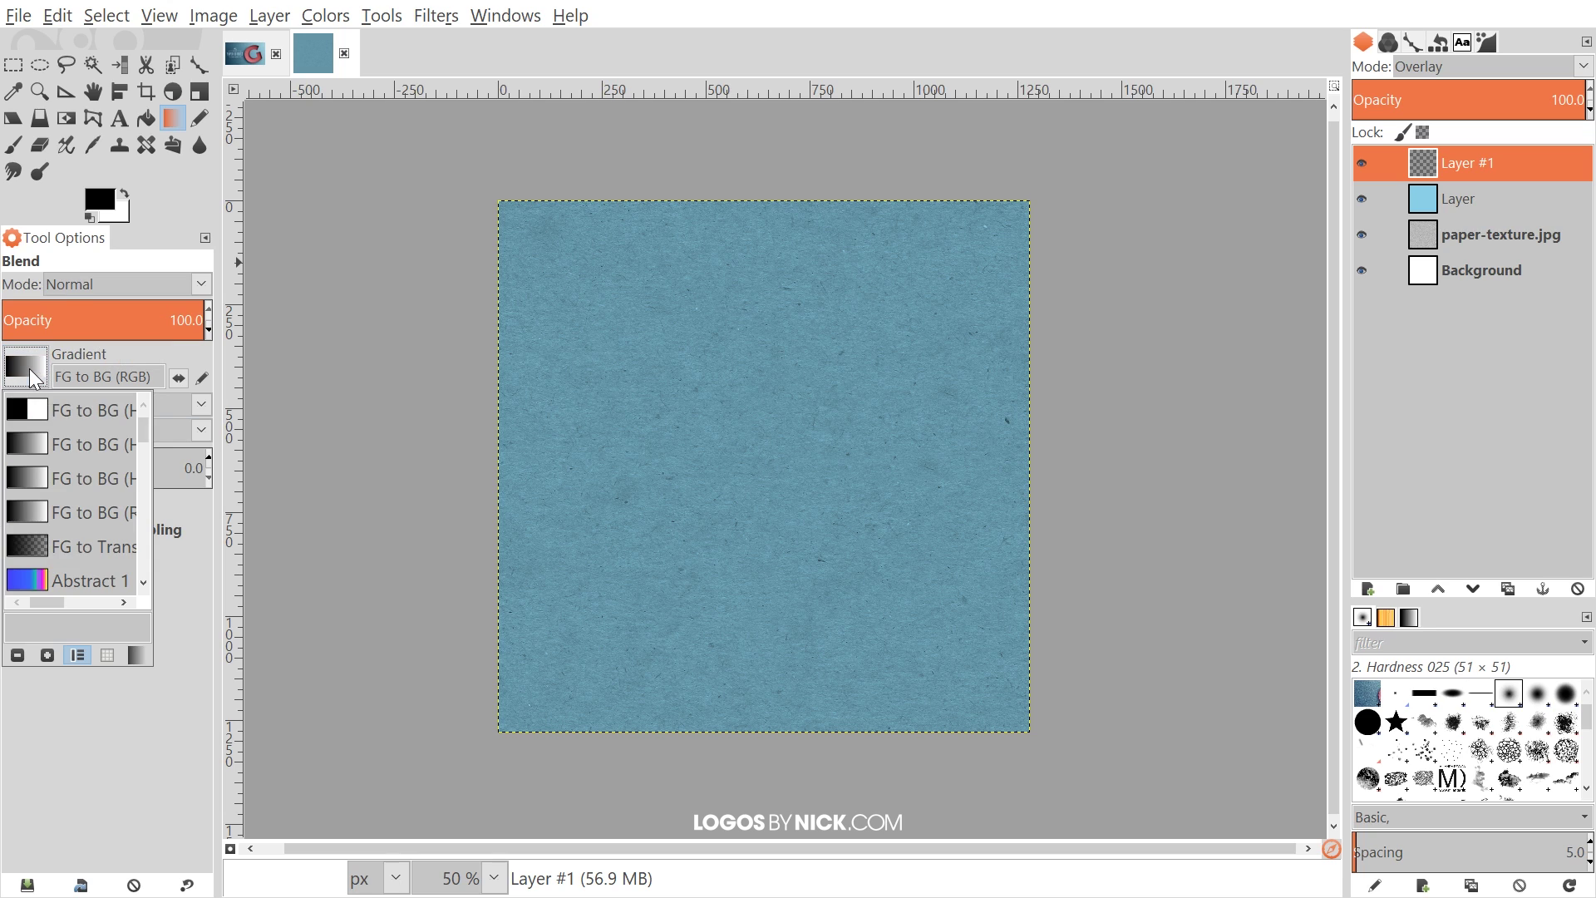
left_click(80, 346)
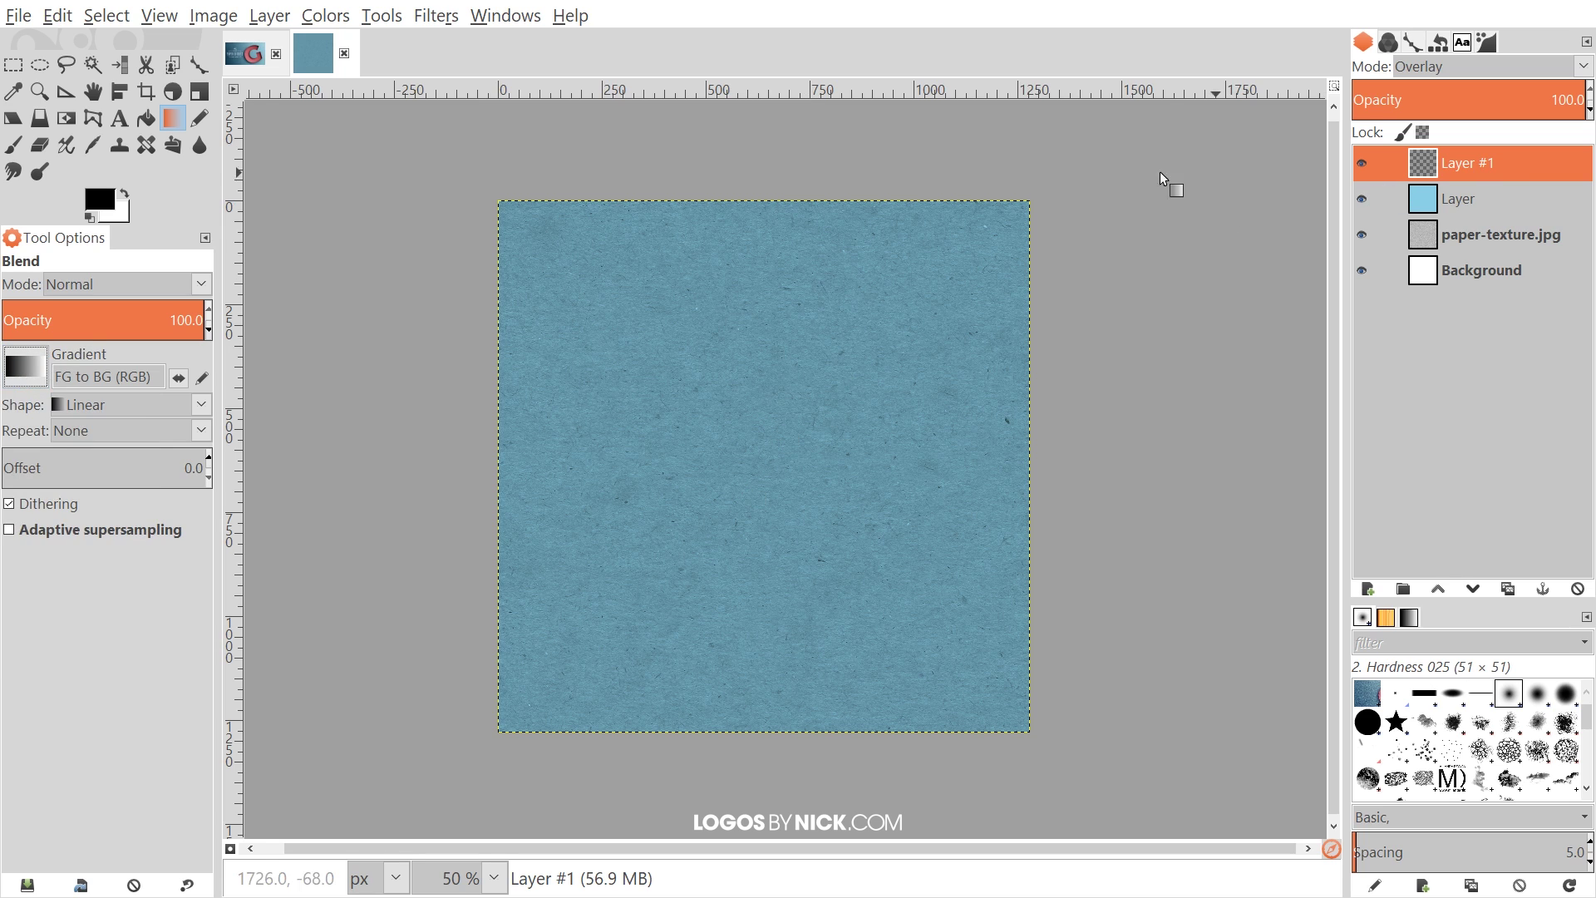
- Apply the black-to-white linear gradient diagonally across the Overlay layer, redoing it to run from the canvas's lower-left corner to its upper-right corner
left_click_drag(1022, 208, 524, 717)
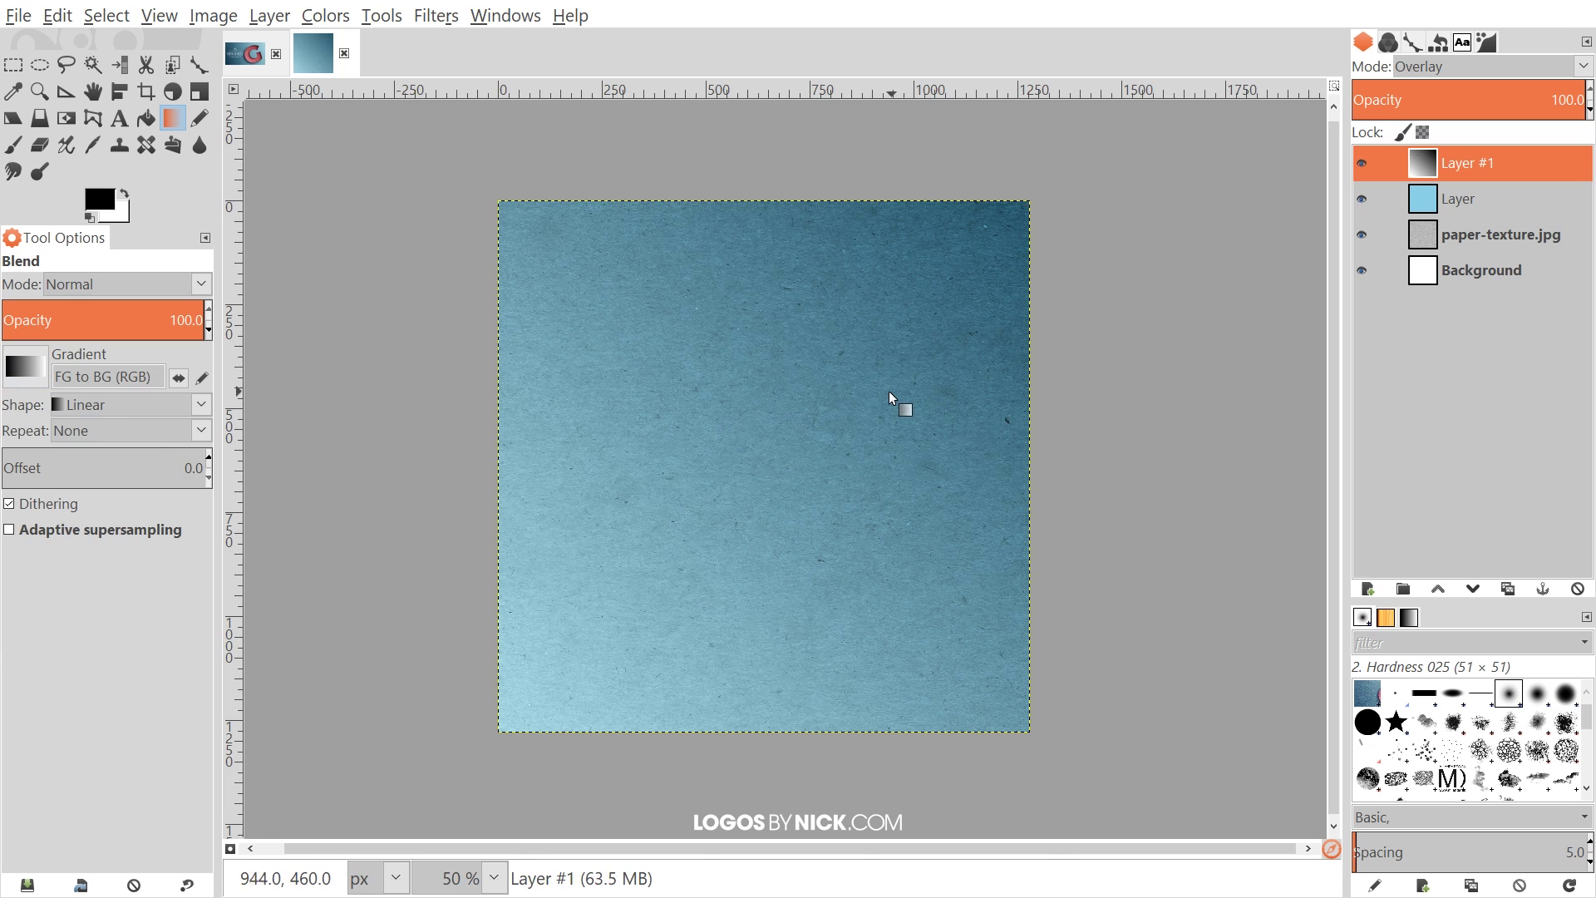
key("ctrl+z")
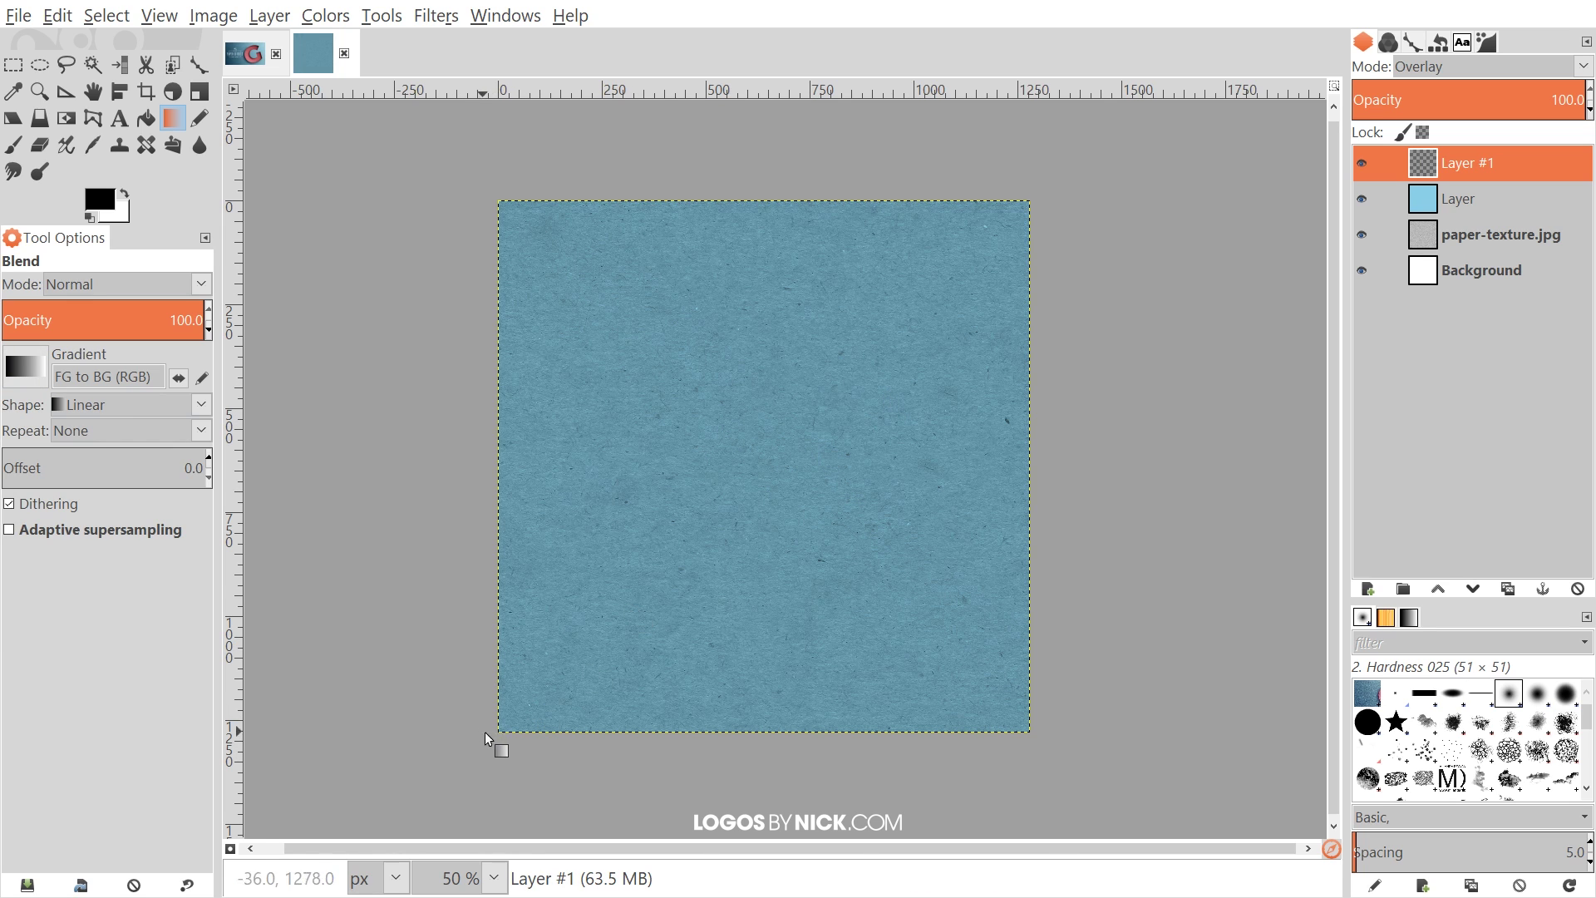
left_click_drag(510, 722, 1024, 218)
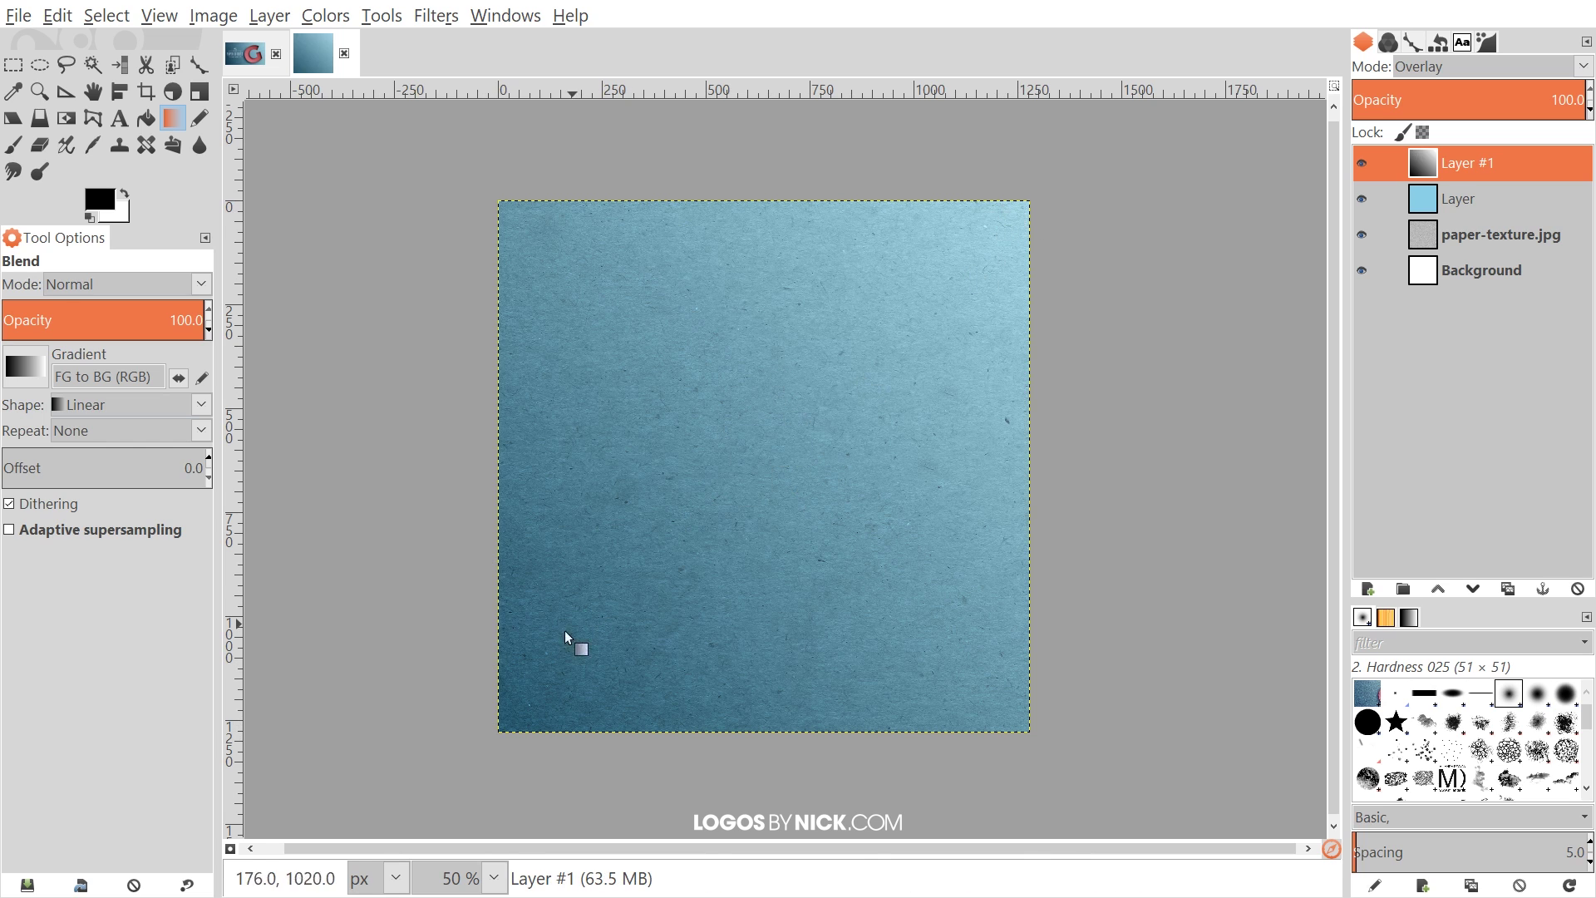
left_click_drag(523, 682, 1249, 233)
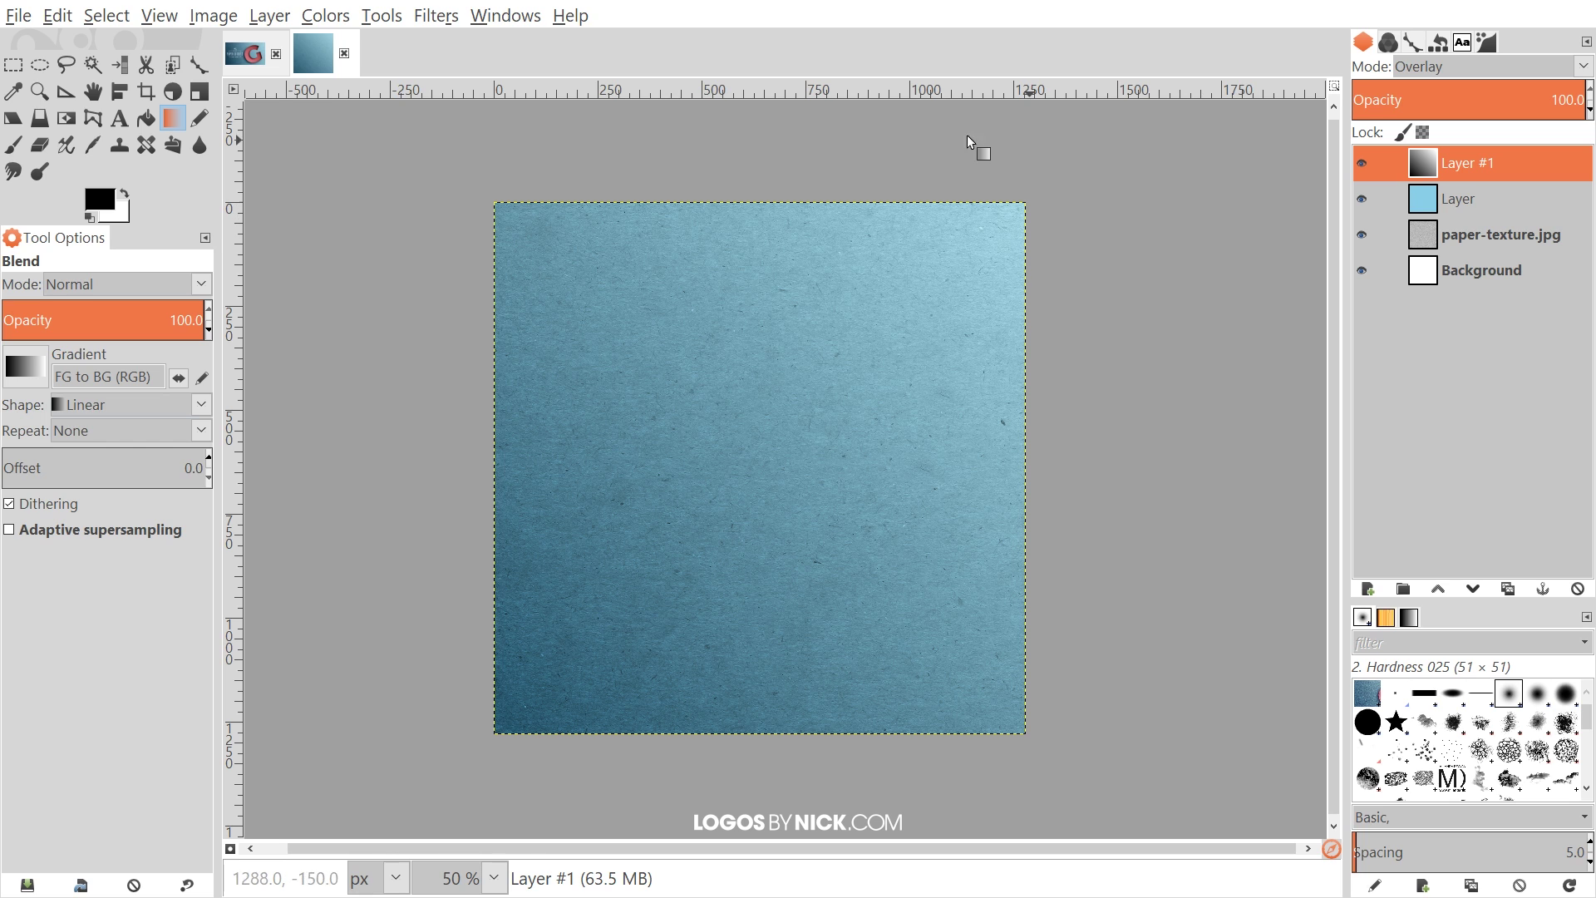
- Add a black letter G on the blue background in Montserrat Ultra-Bold at 635 px
left_click(249, 52)
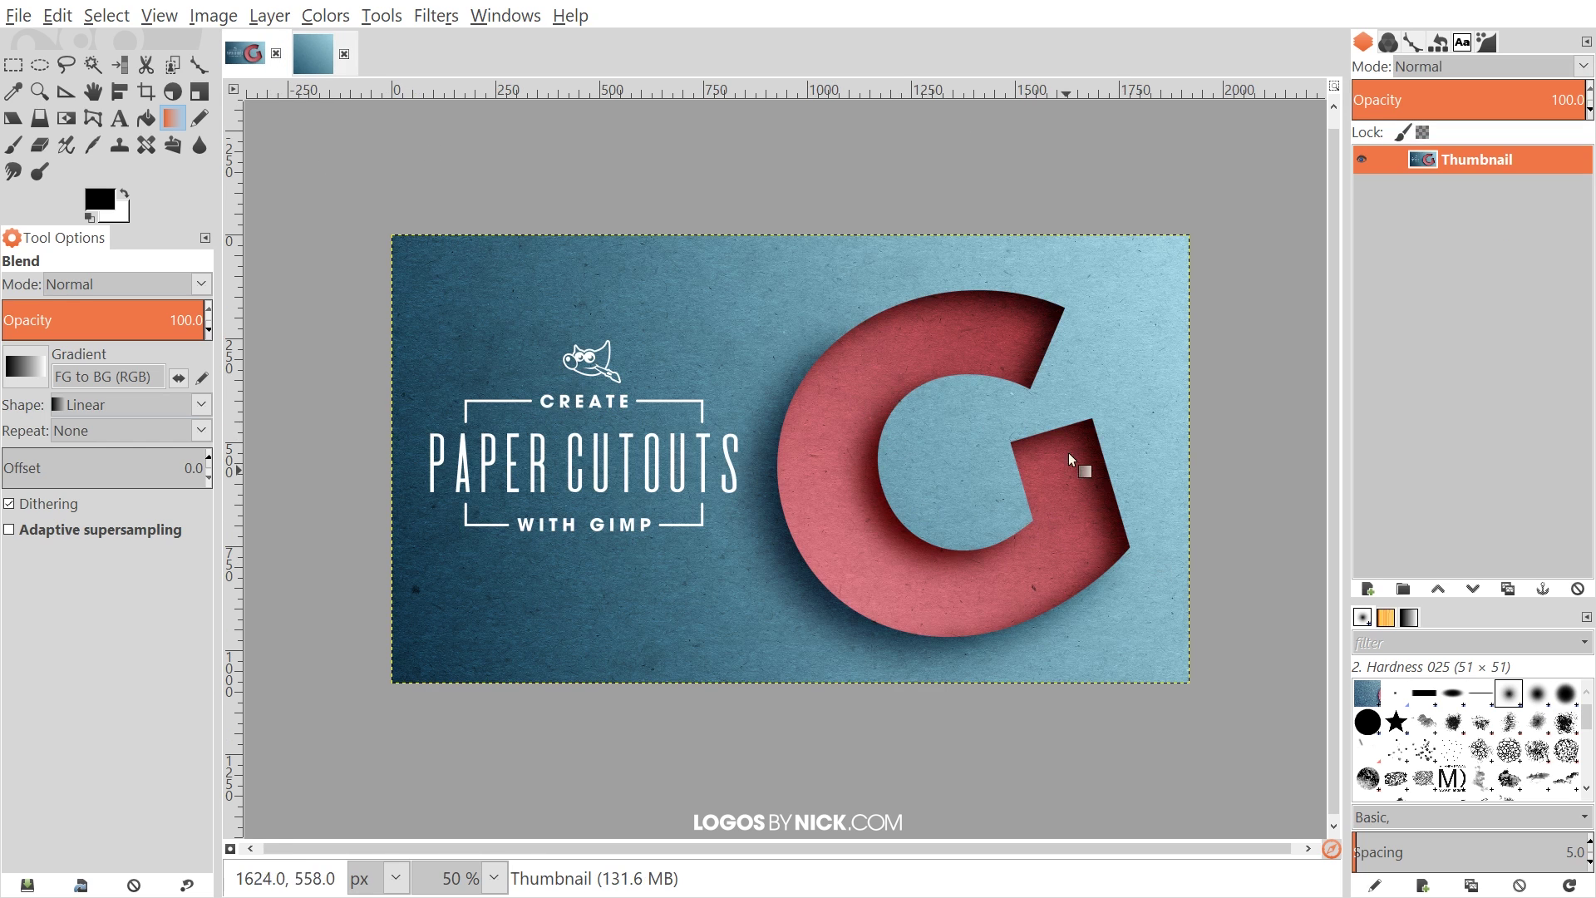
left_click(311, 53)
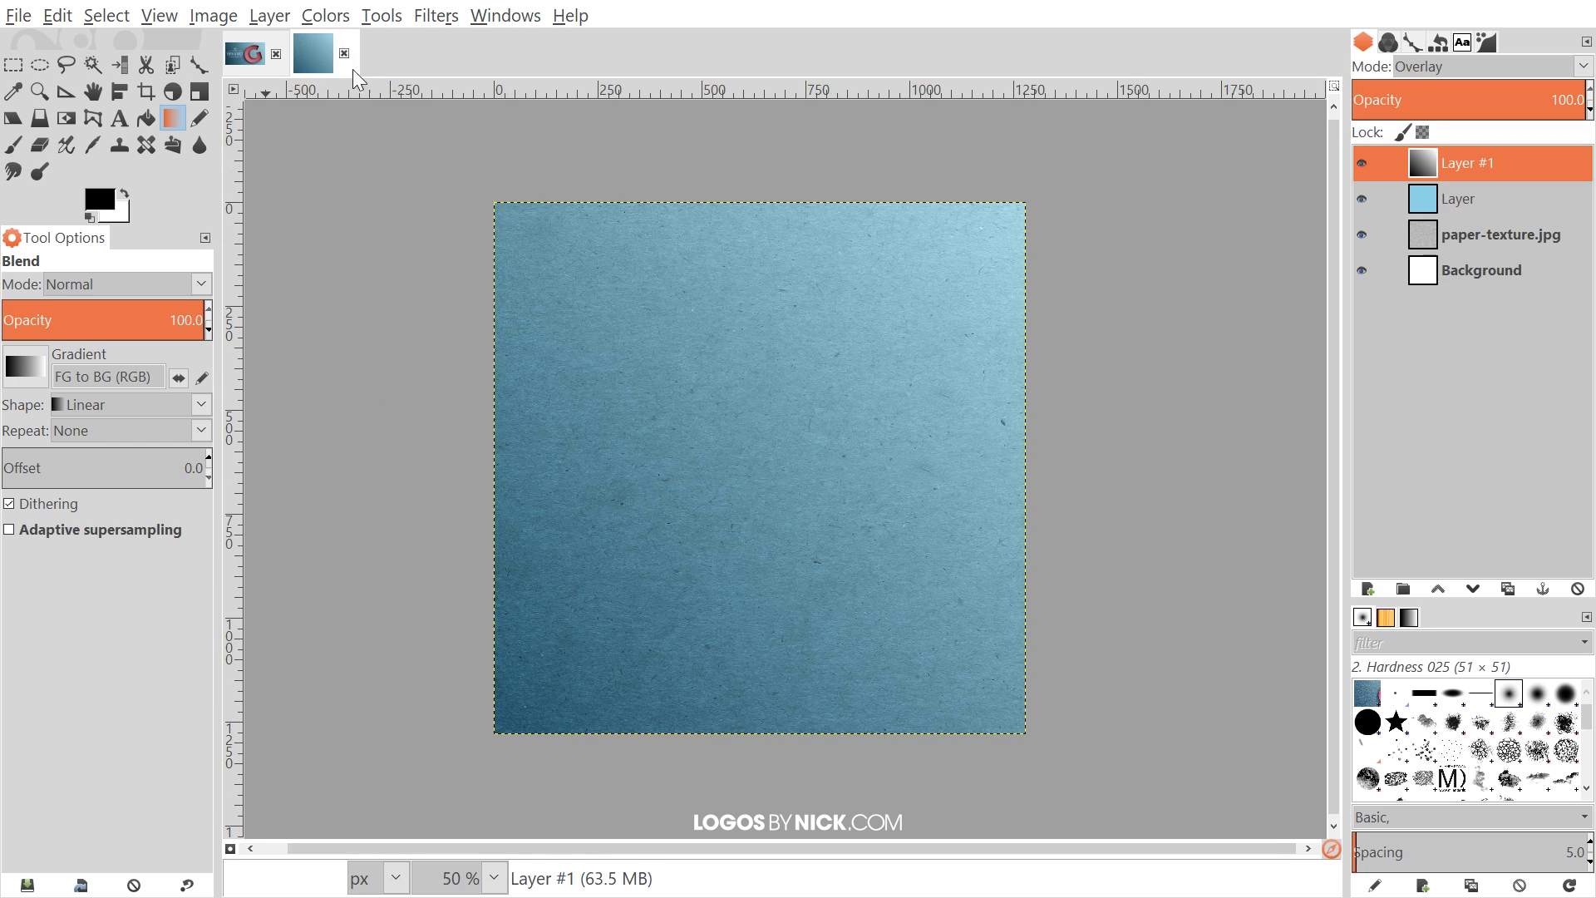
left_click(114, 124)
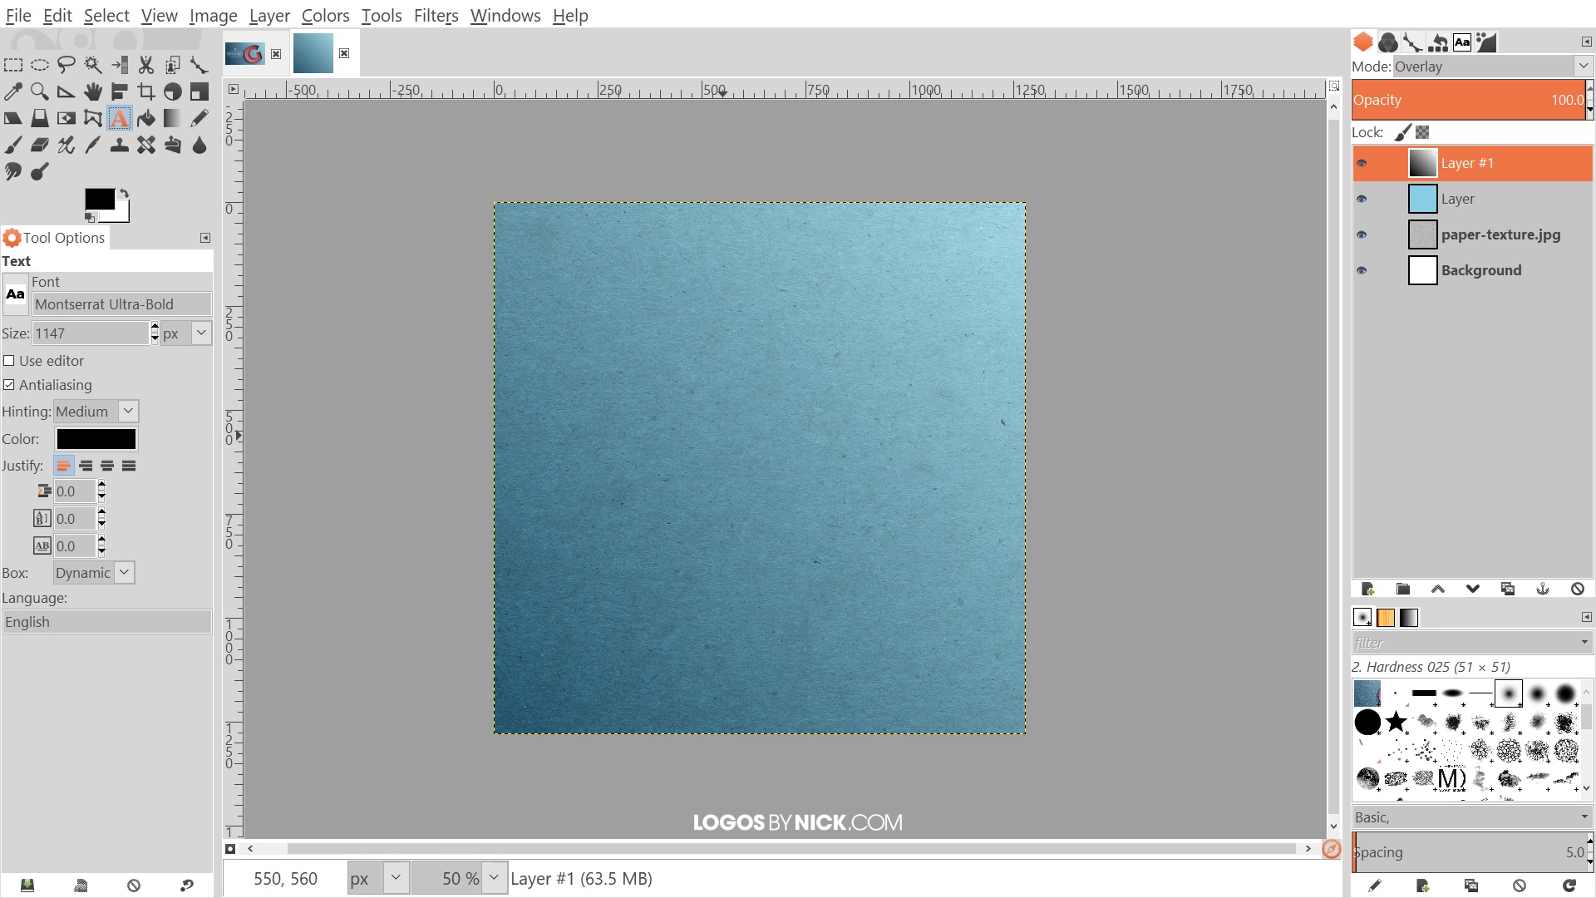
left_click(675, 415)
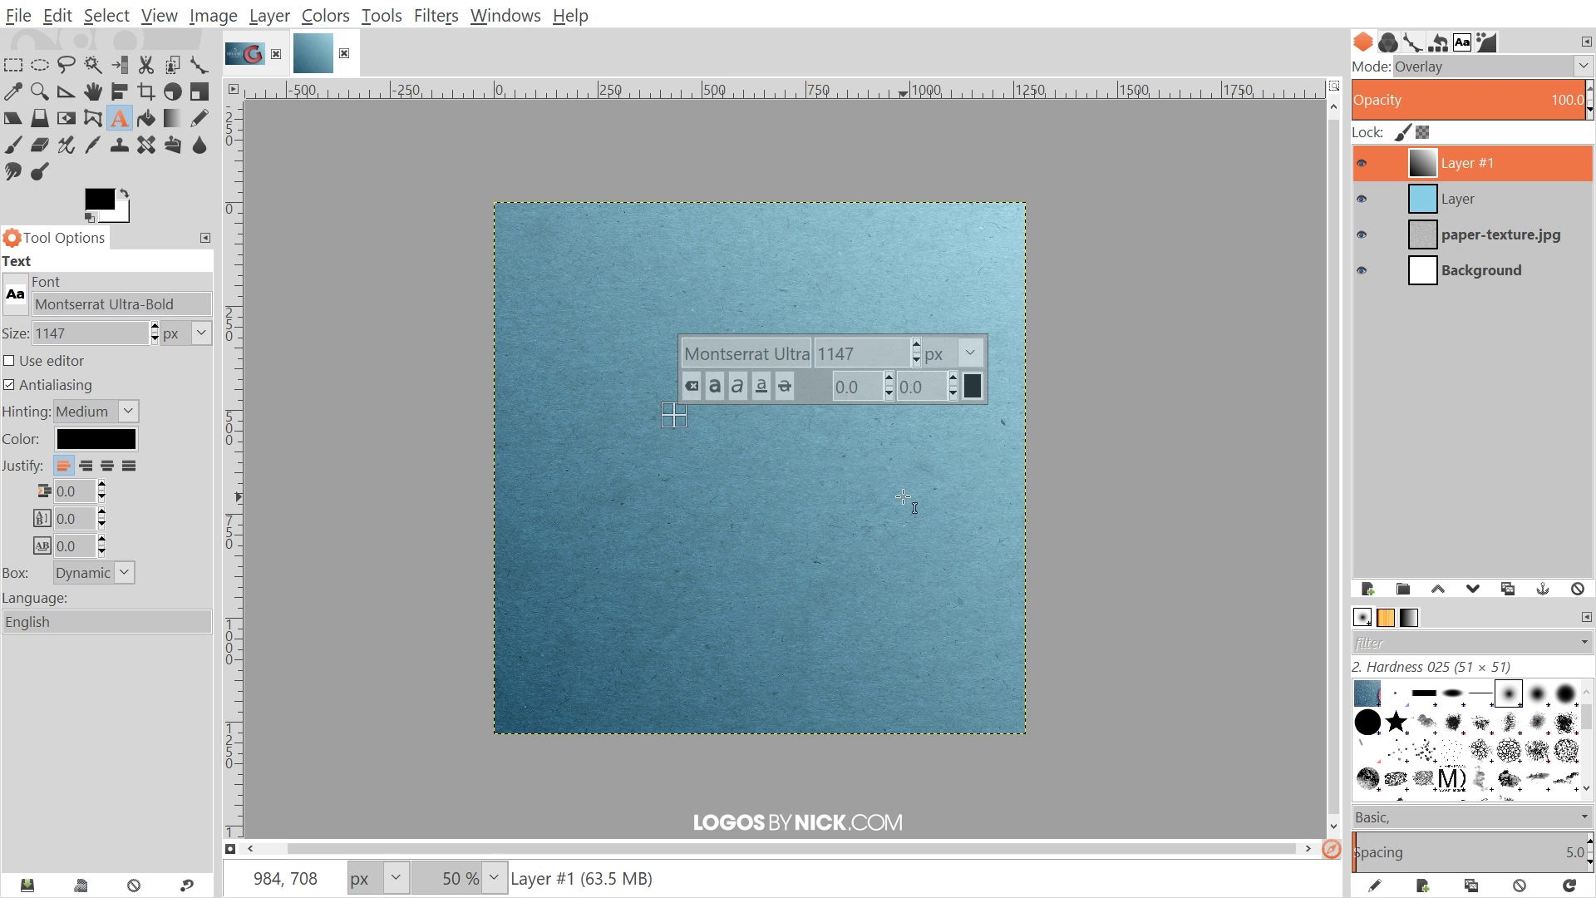
type("G")
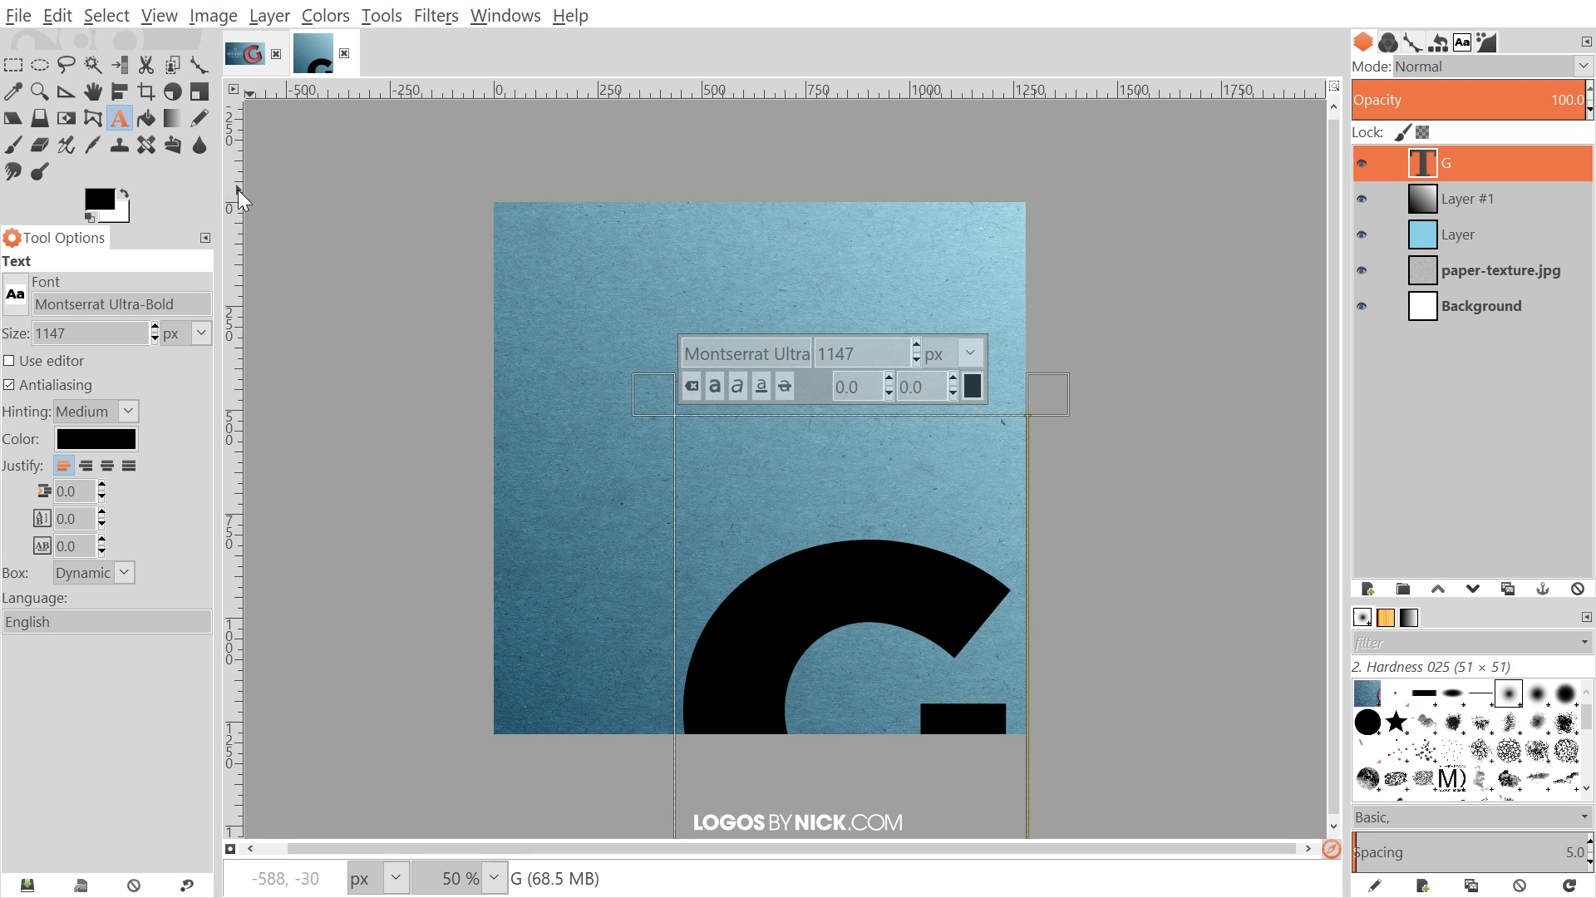
left_click_drag(156, 339, 156, 341)
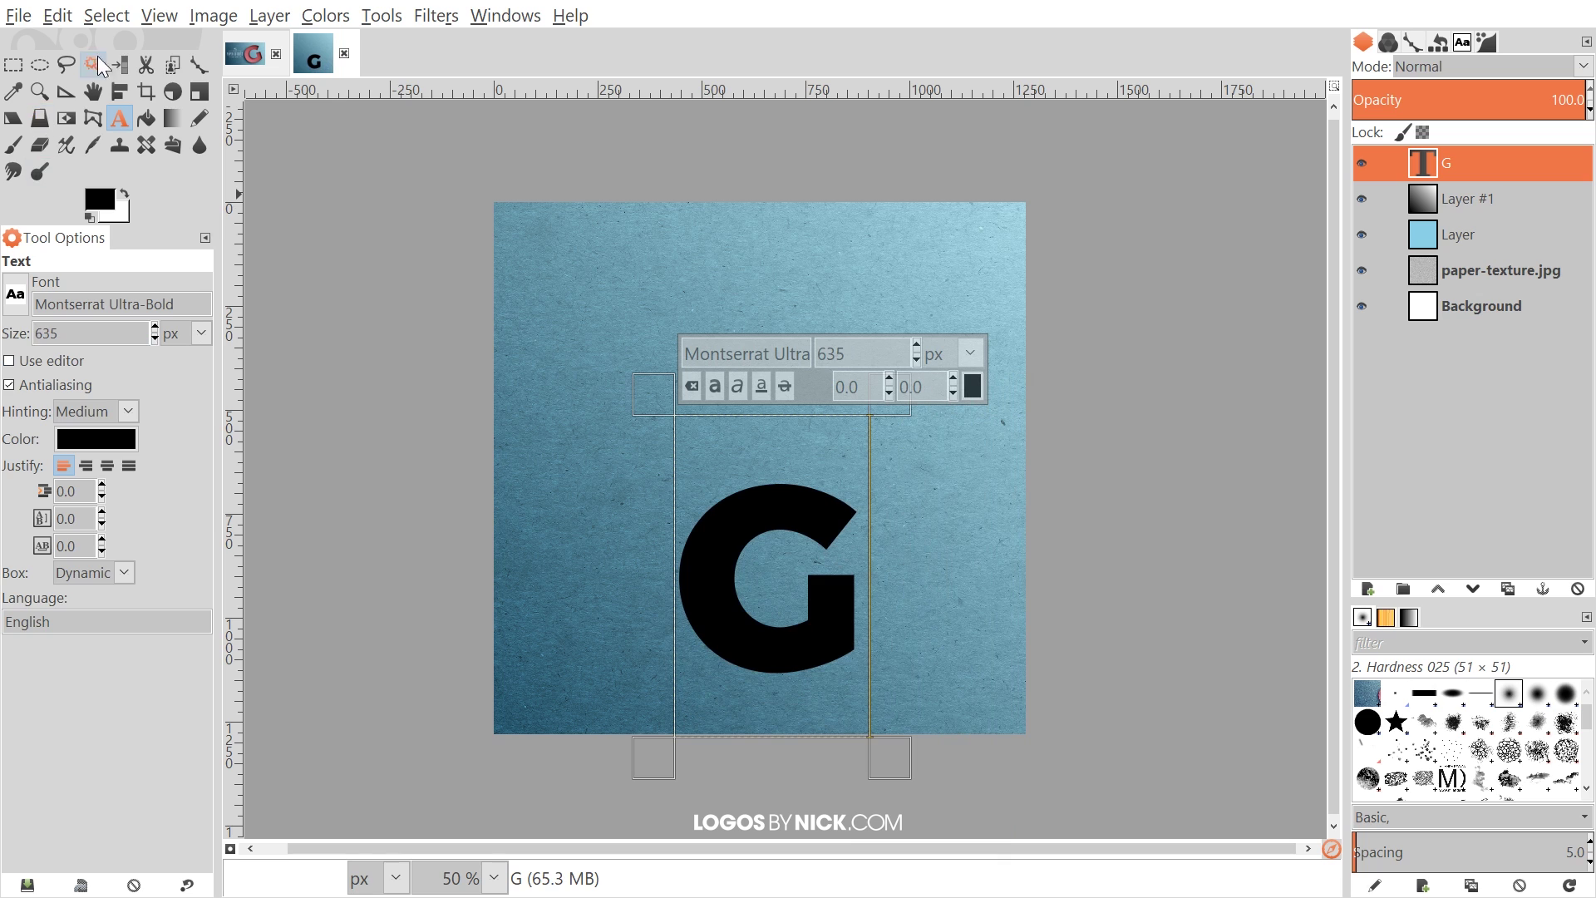
- Move the G to the middle of the canvas and centre it horizontally and vertically relative to the image
left_click(93, 92)
left_click_drag(802, 523, 782, 409)
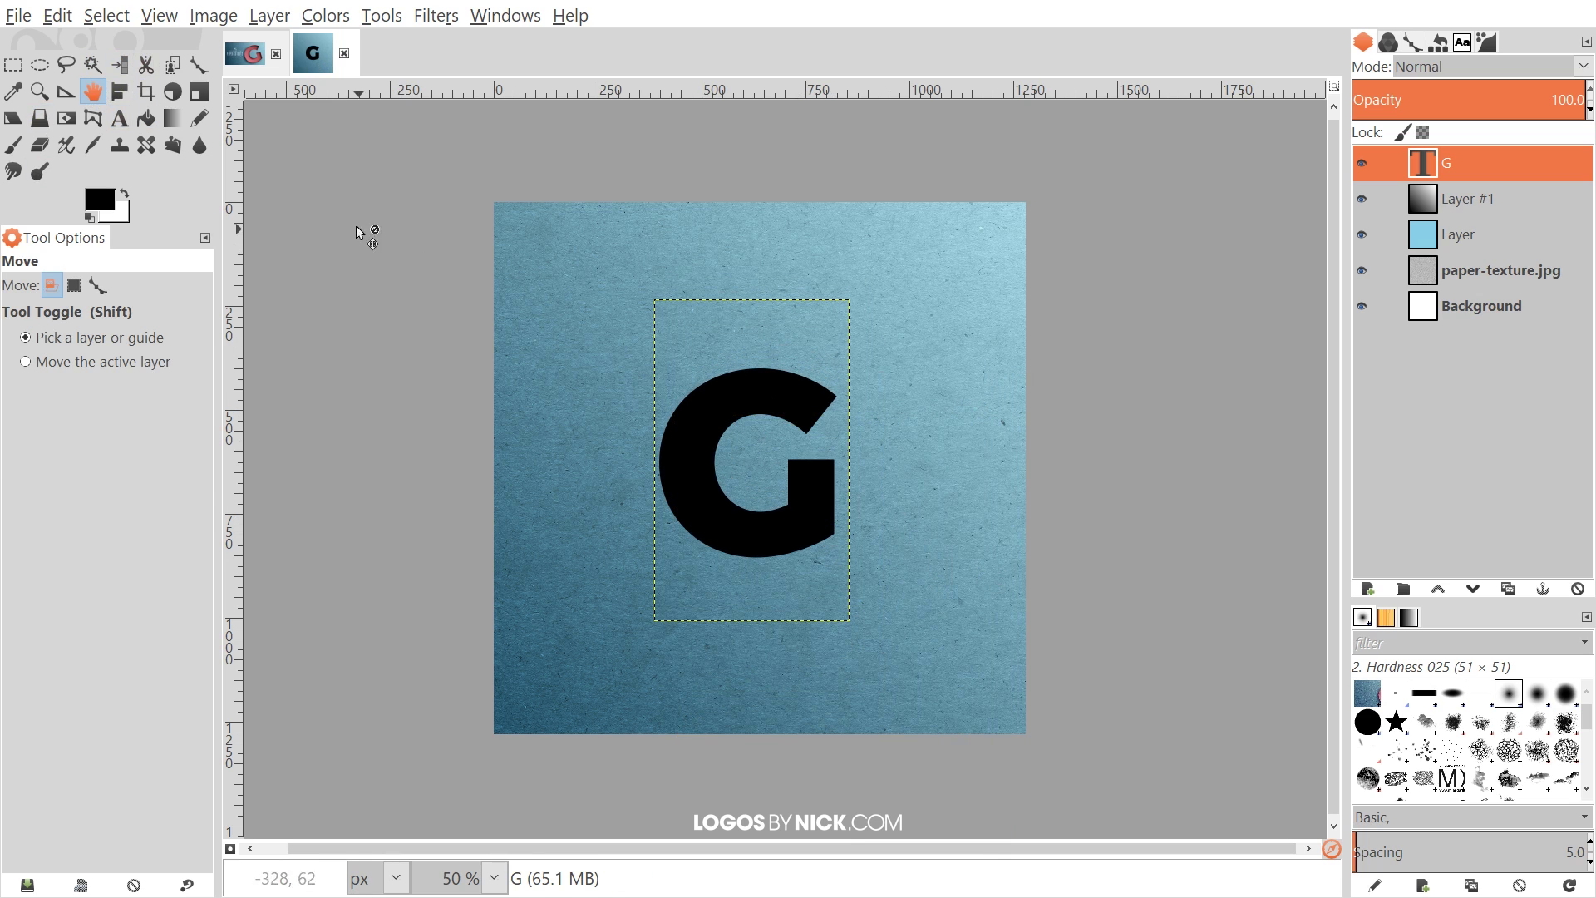
left_click(114, 95)
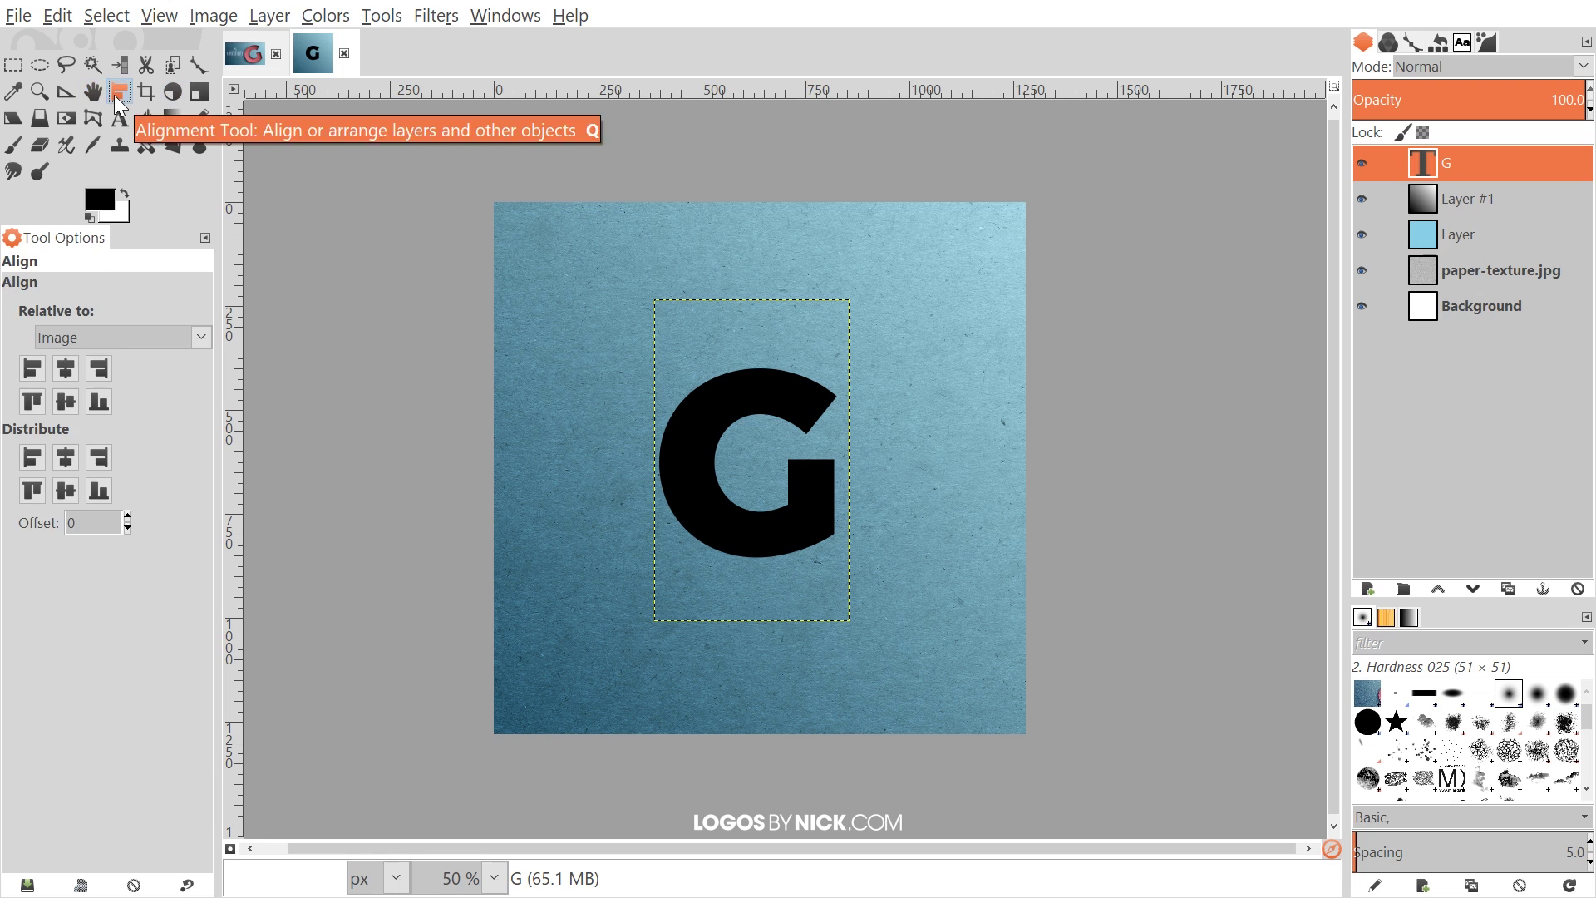
left_click(53, 341)
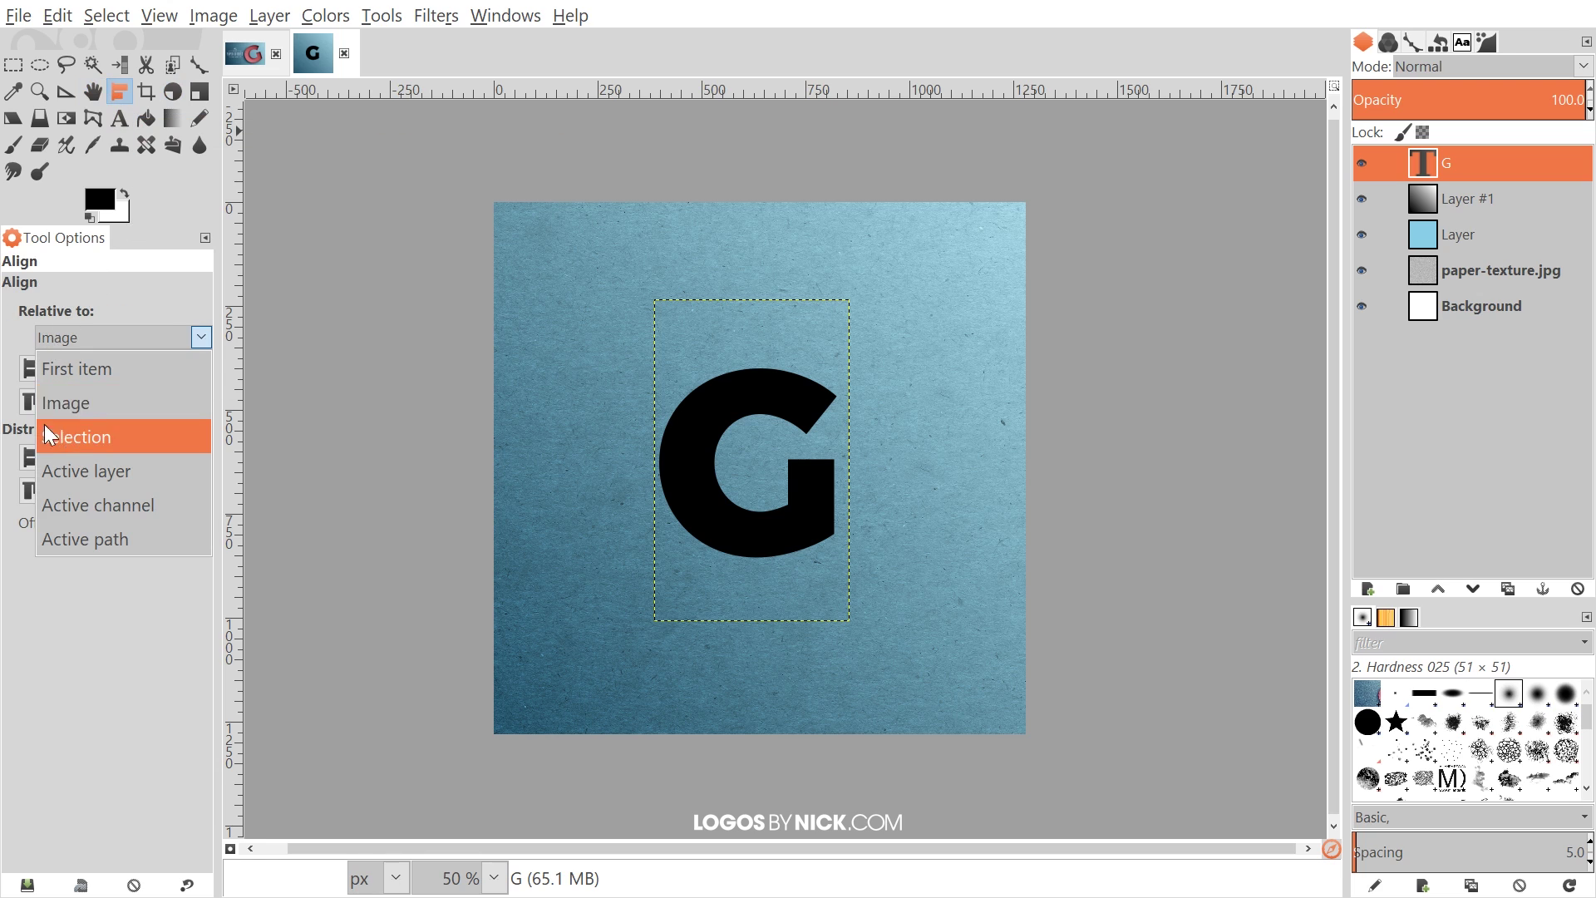
left_click(66, 403)
left_click(765, 391)
left_click(67, 369)
left_click(67, 402)
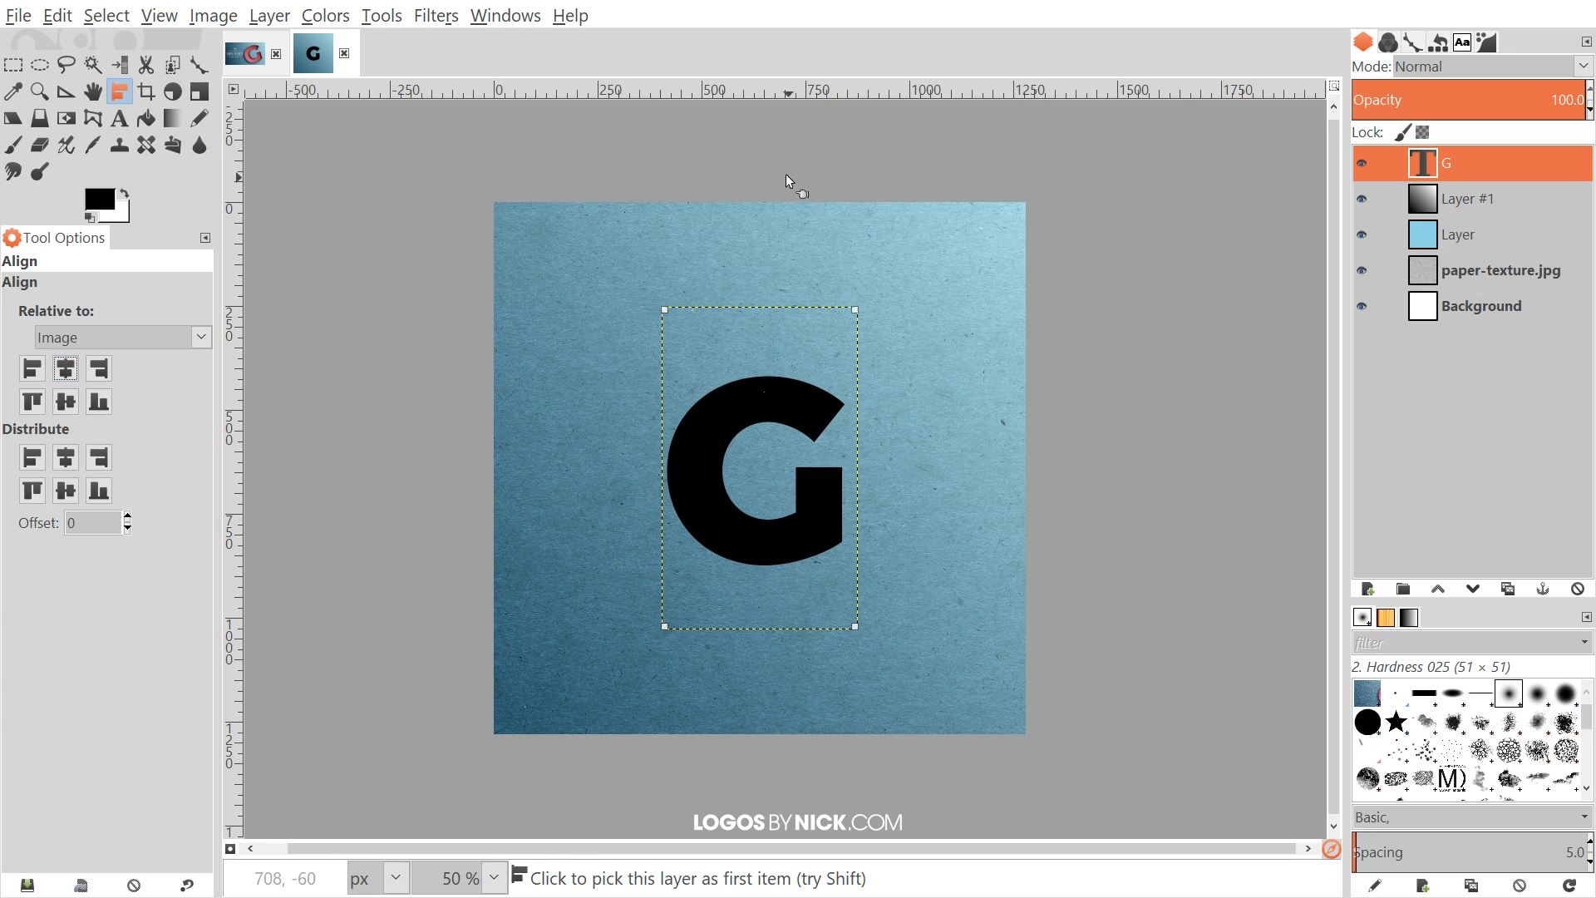
left_click(93, 91)
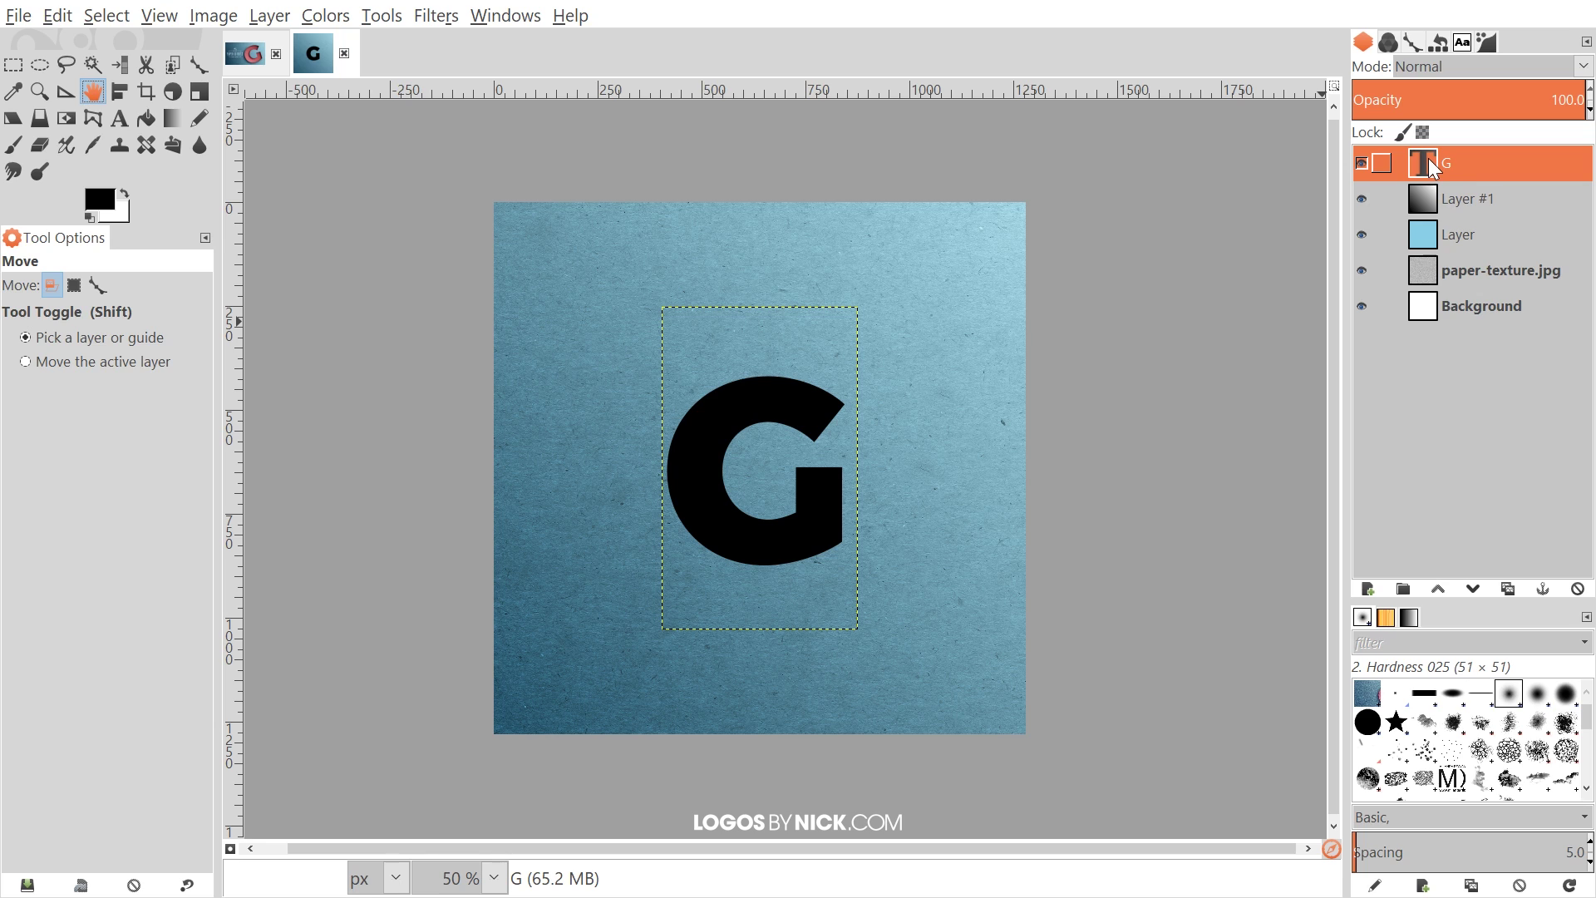
- Duplicate the paper-texture.jpg layer and place the copy at the top of the layer stack
left_click(1489, 278)
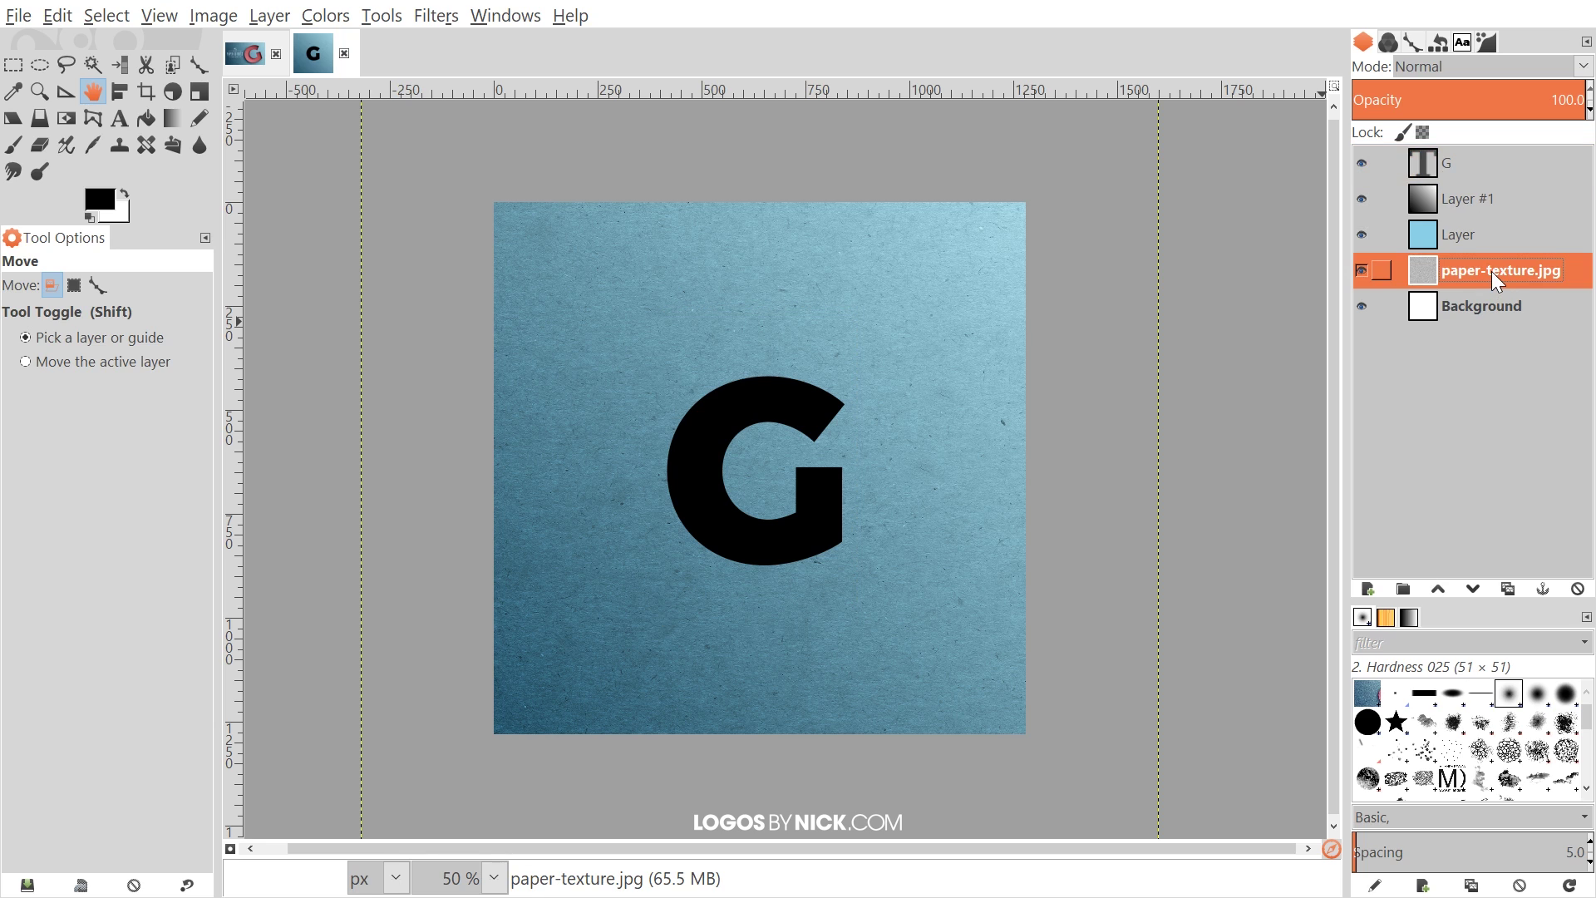
left_click(1509, 590)
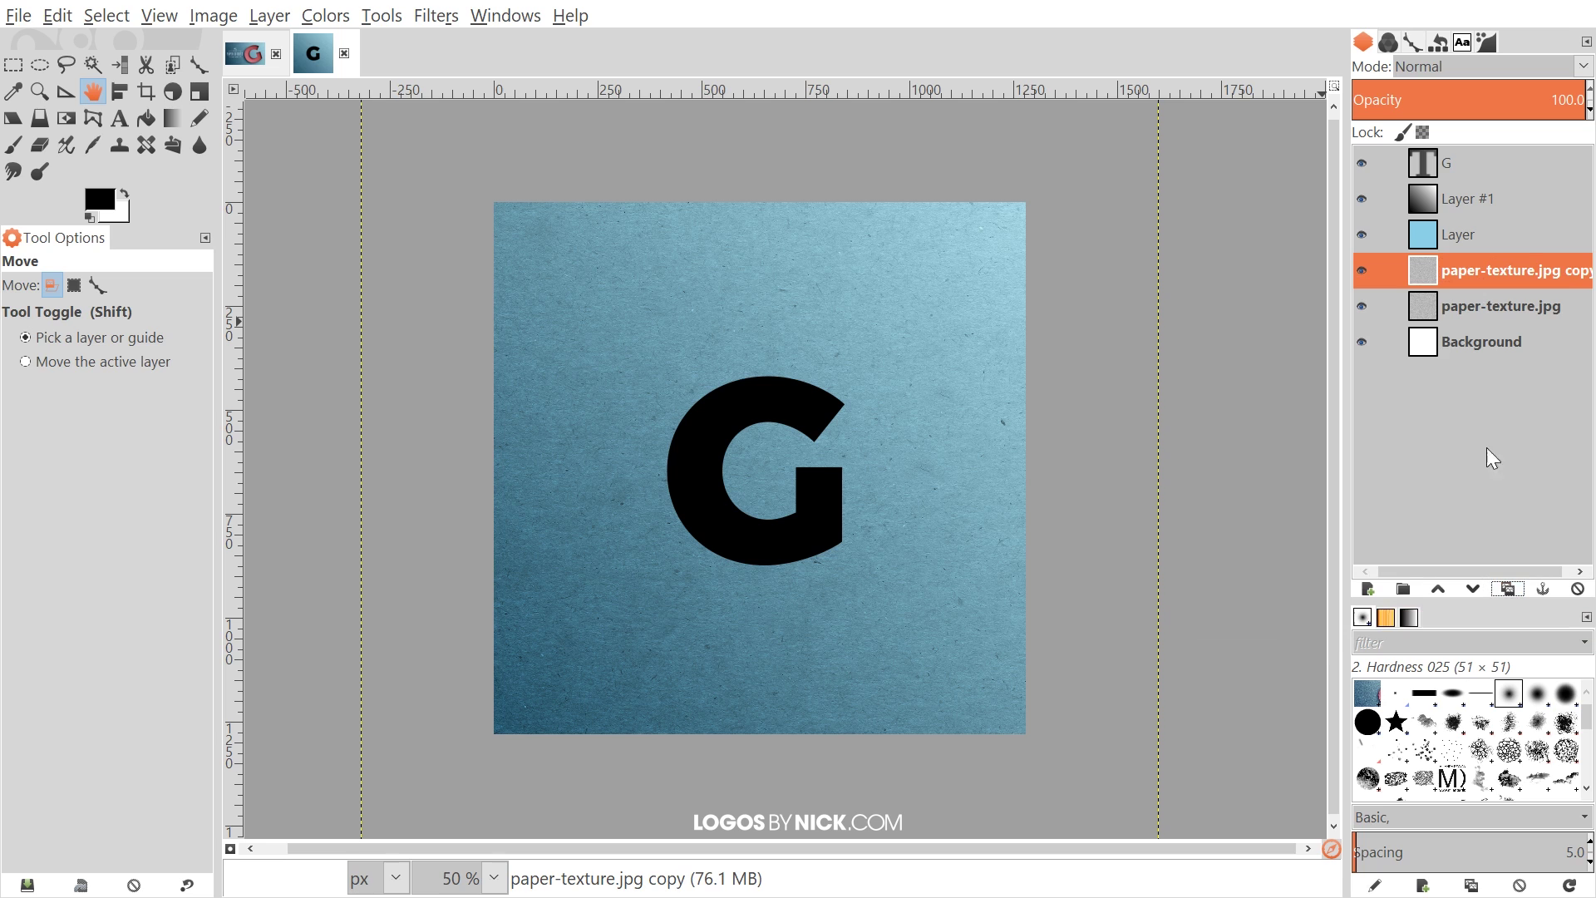
left_click_drag(1478, 278, 1478, 151)
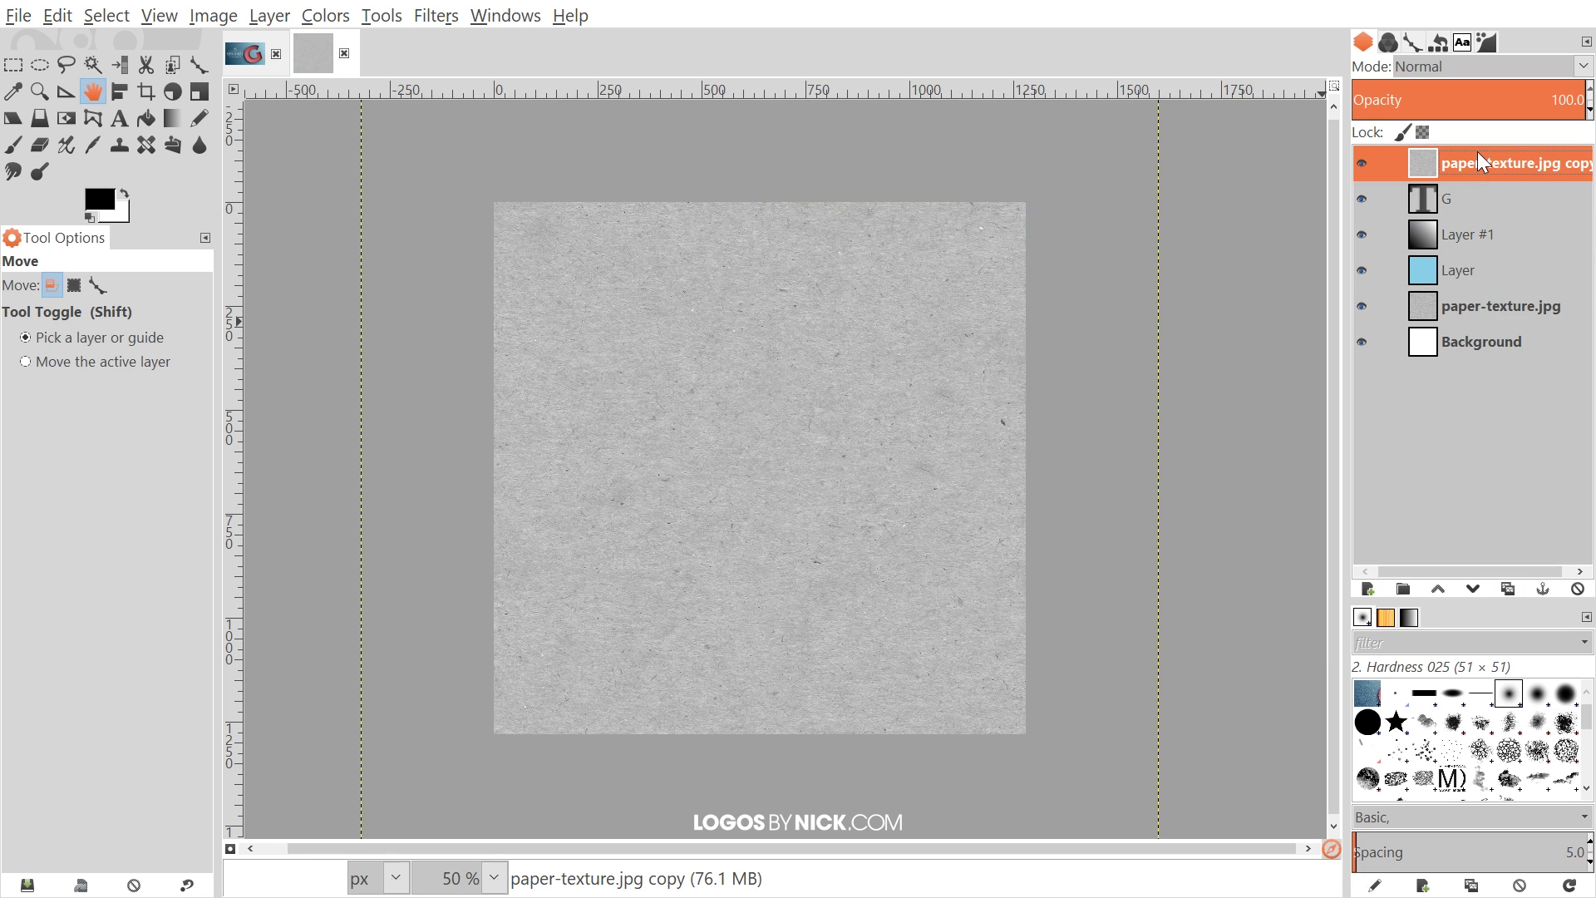
- Duplicate the light blue Multiply layer and place the copy above the duplicated paper texture
left_click(1459, 271)
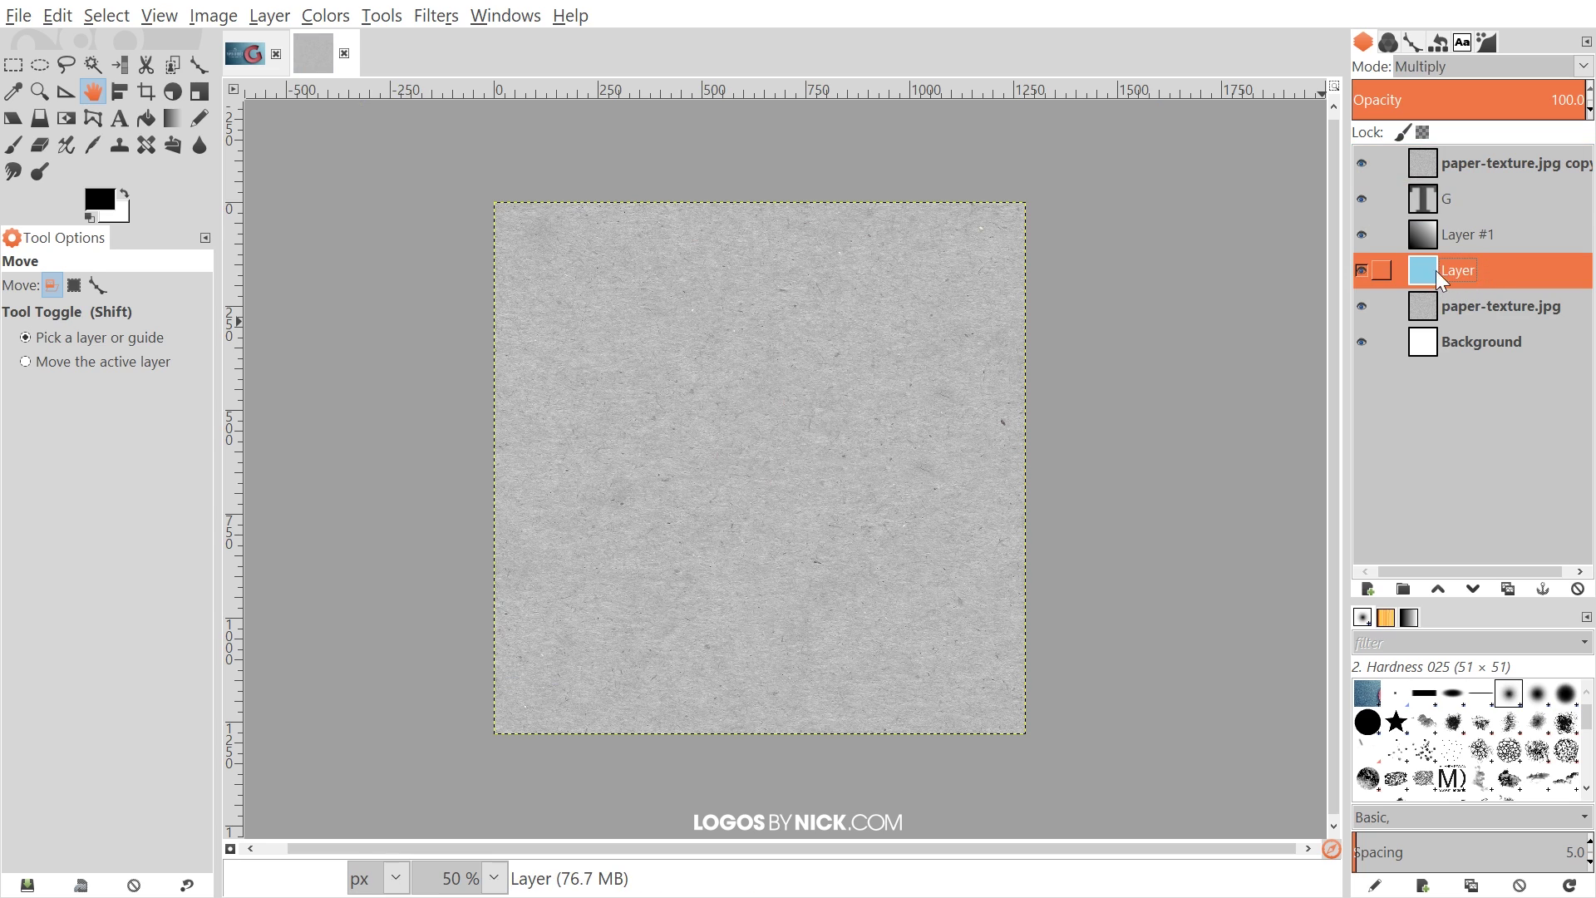
left_click(1506, 588)
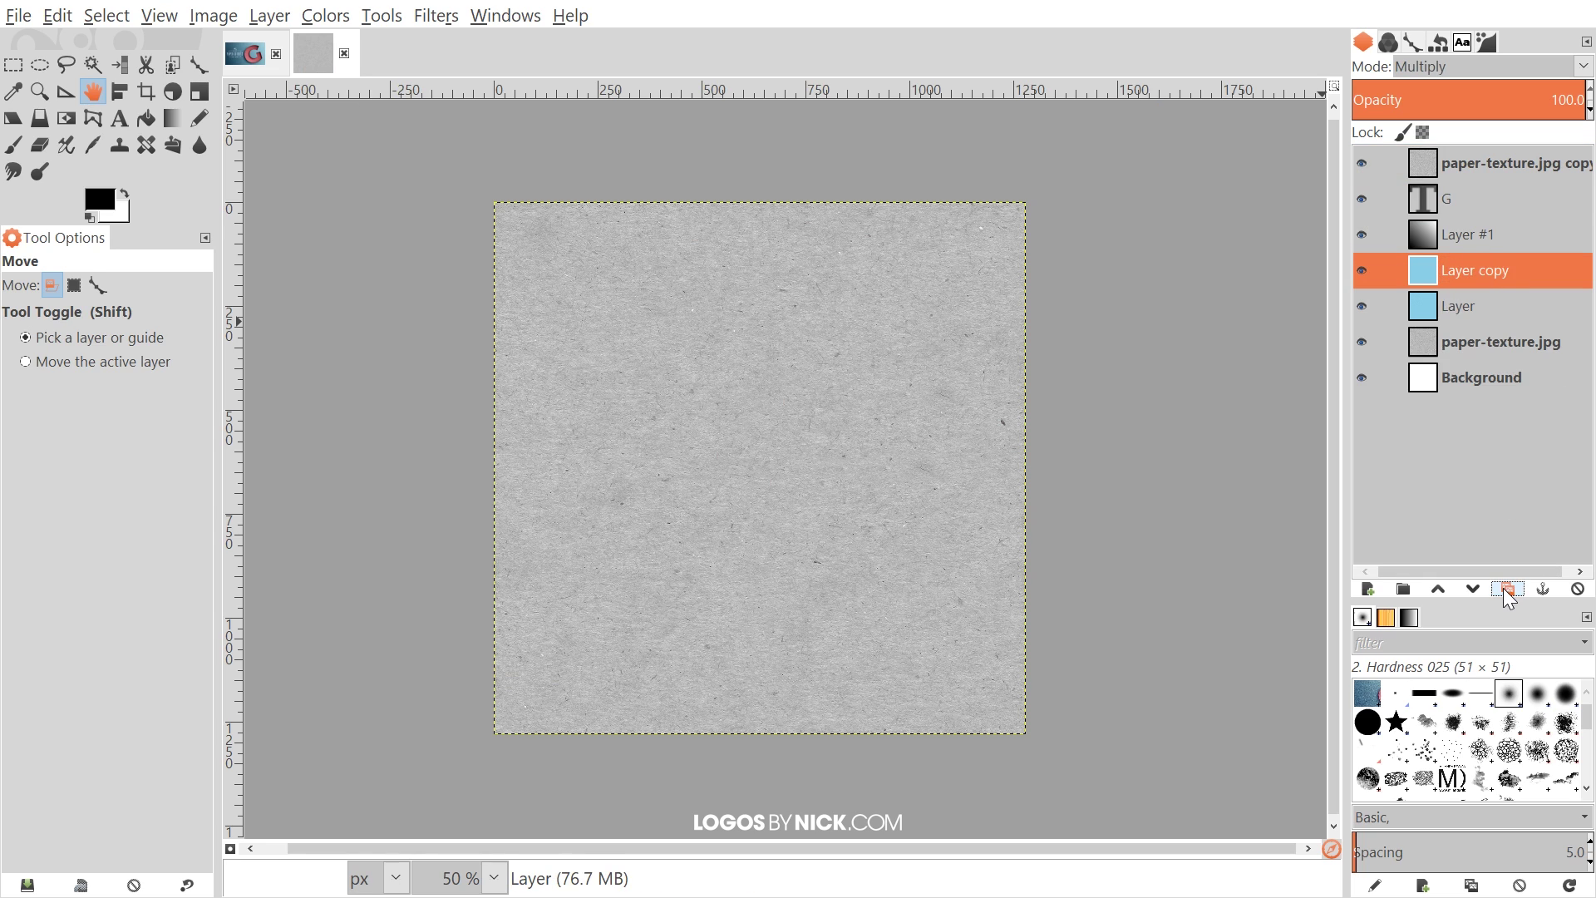
left_click_drag(1467, 277, 1469, 167)
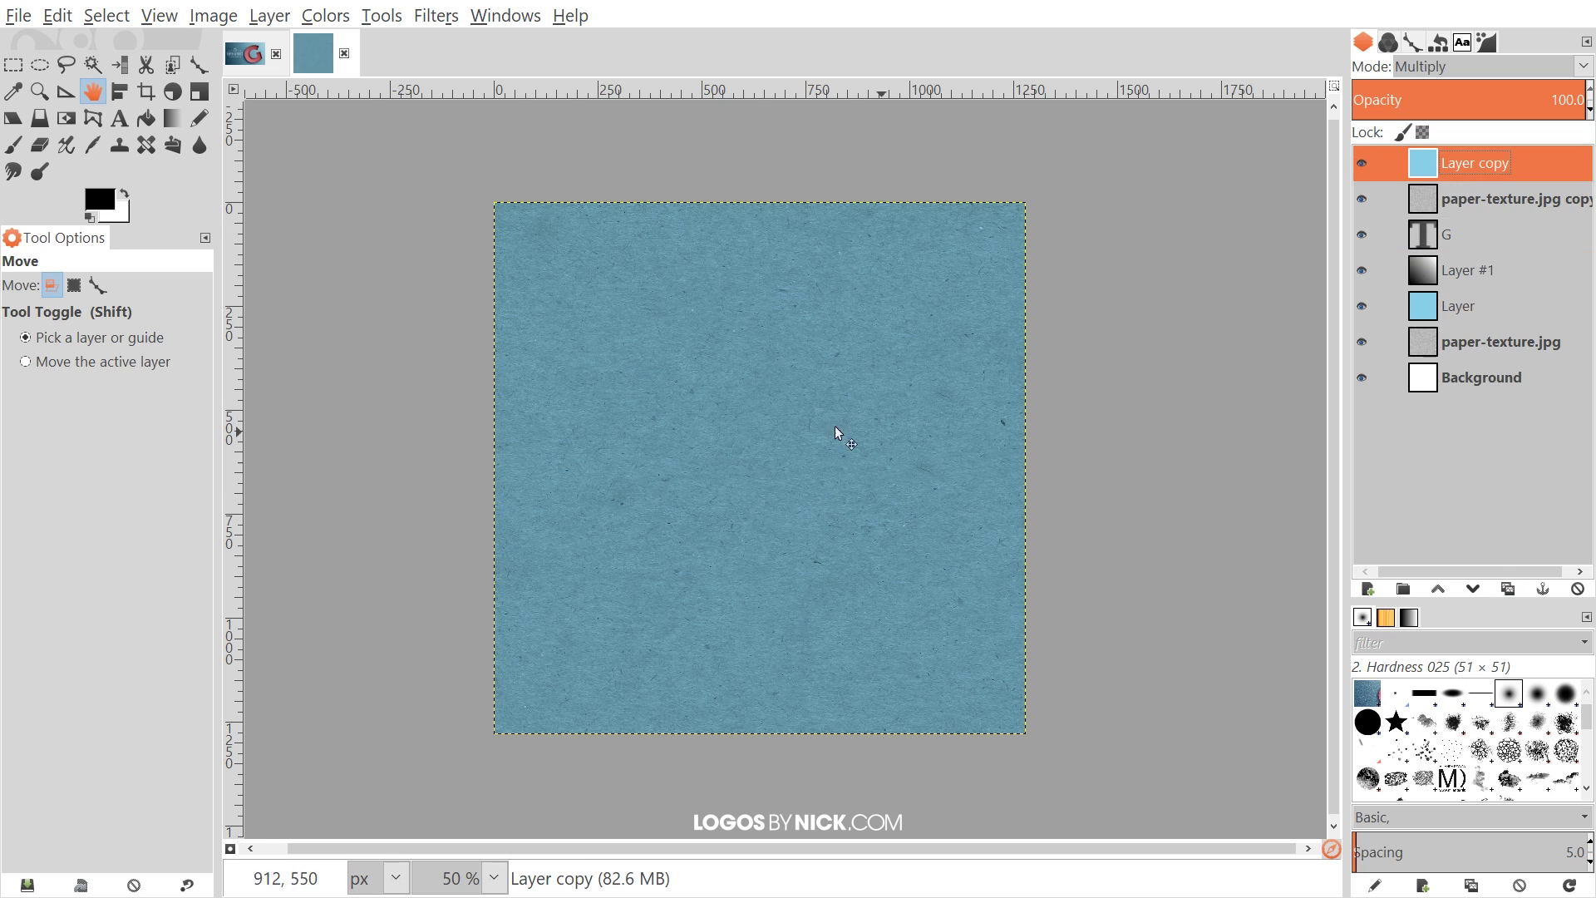
- Set the foreground color to pink ff7581 and fill the copied blue layer with it
left_click(250, 55)
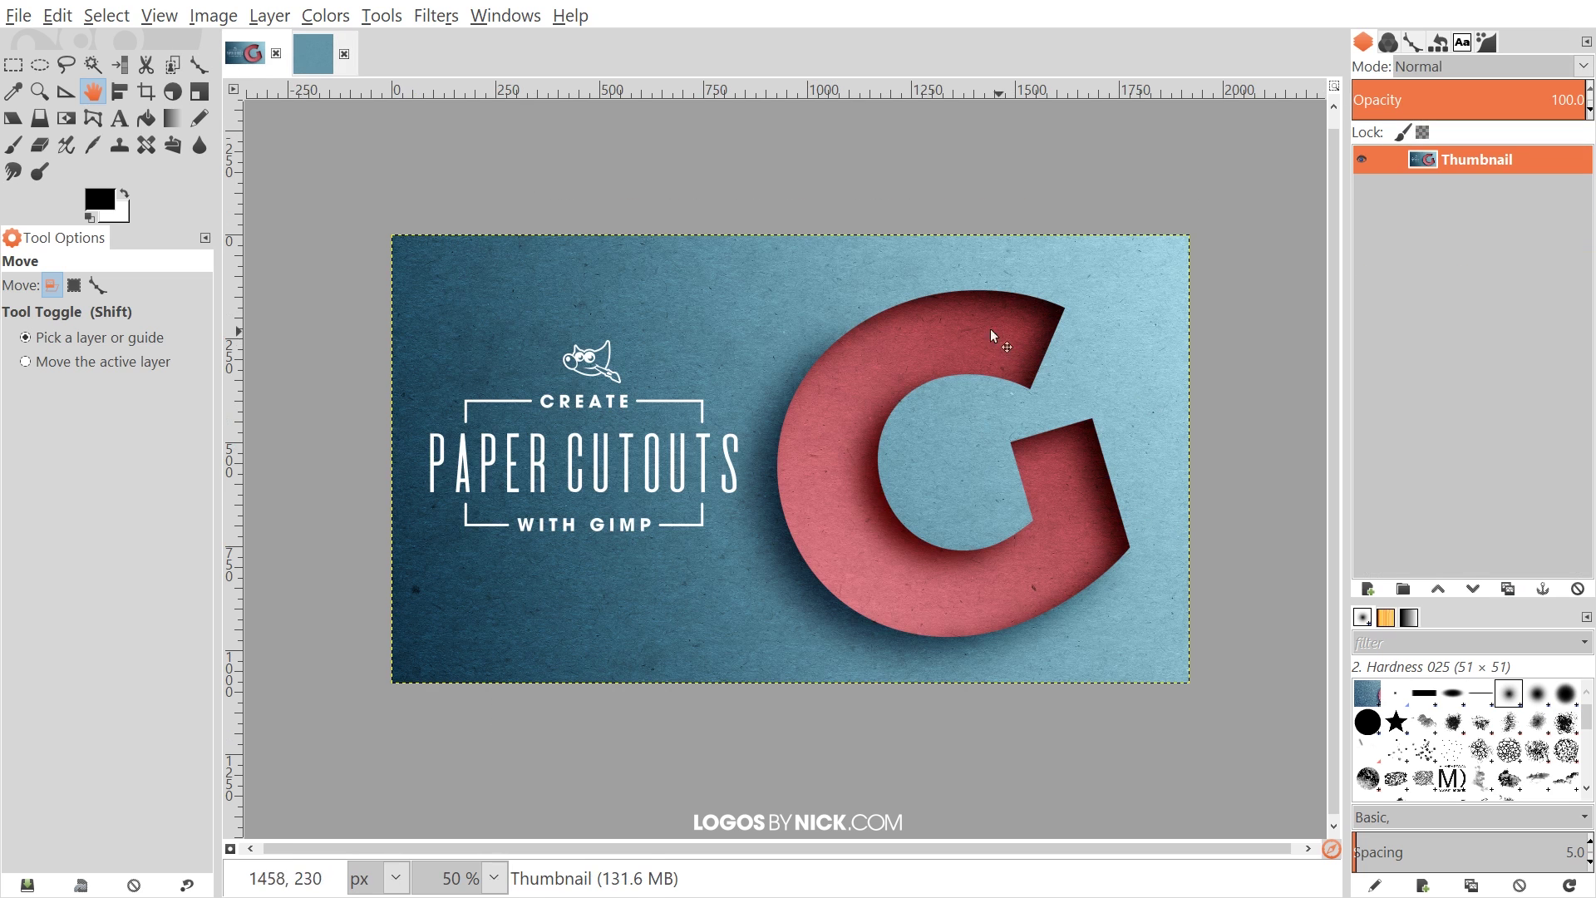
left_click(314, 53)
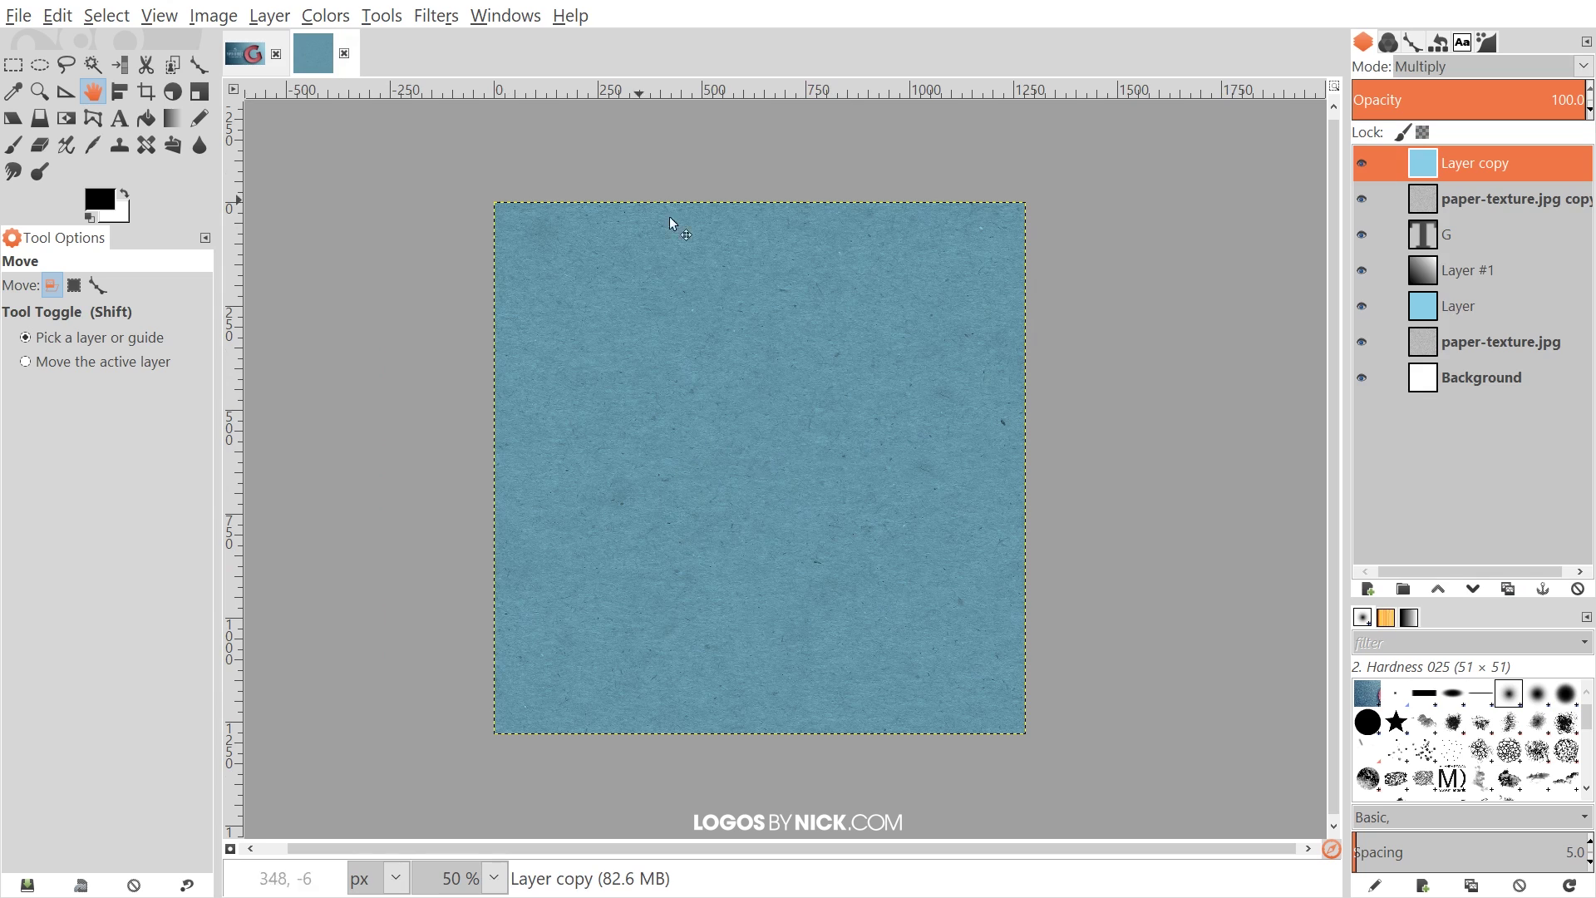
left_click(95, 205)
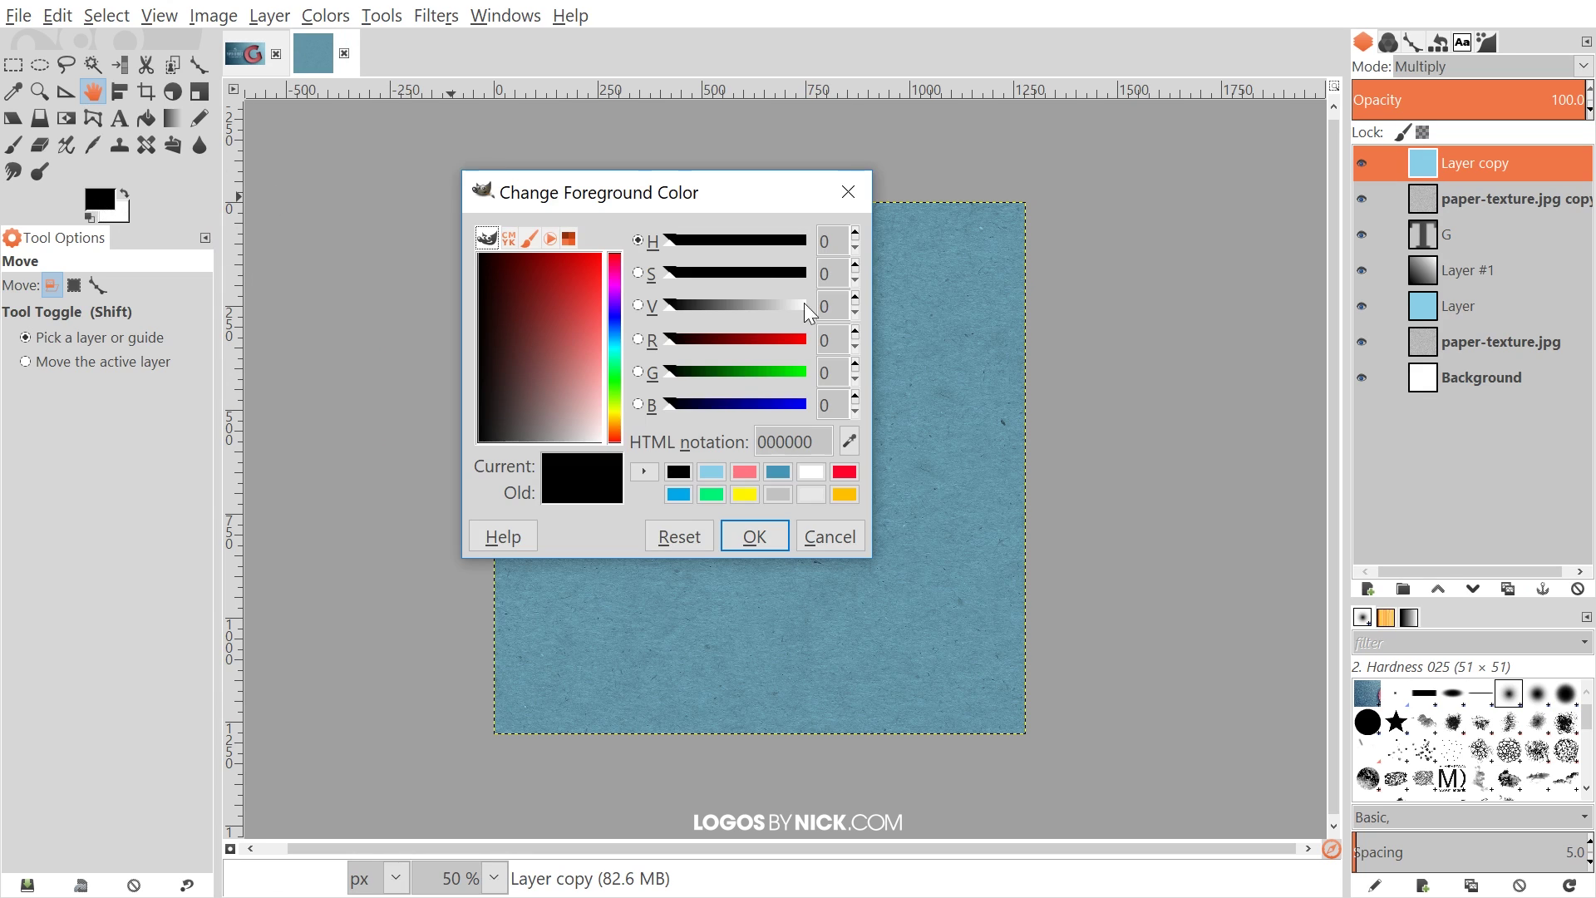
left_click(747, 473)
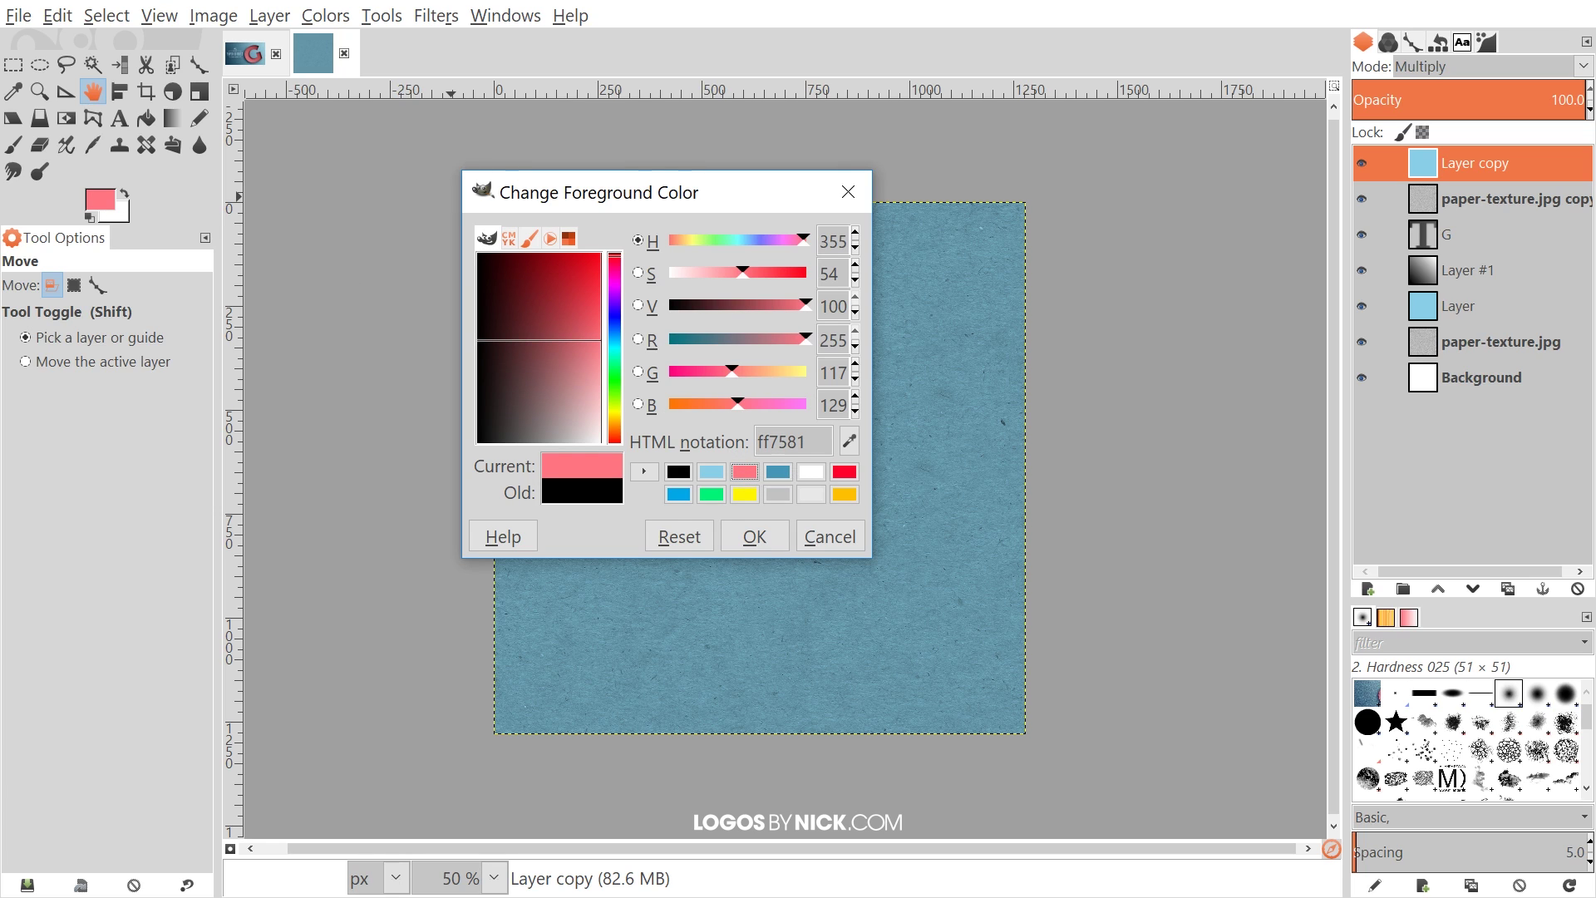
left_click(752, 536)
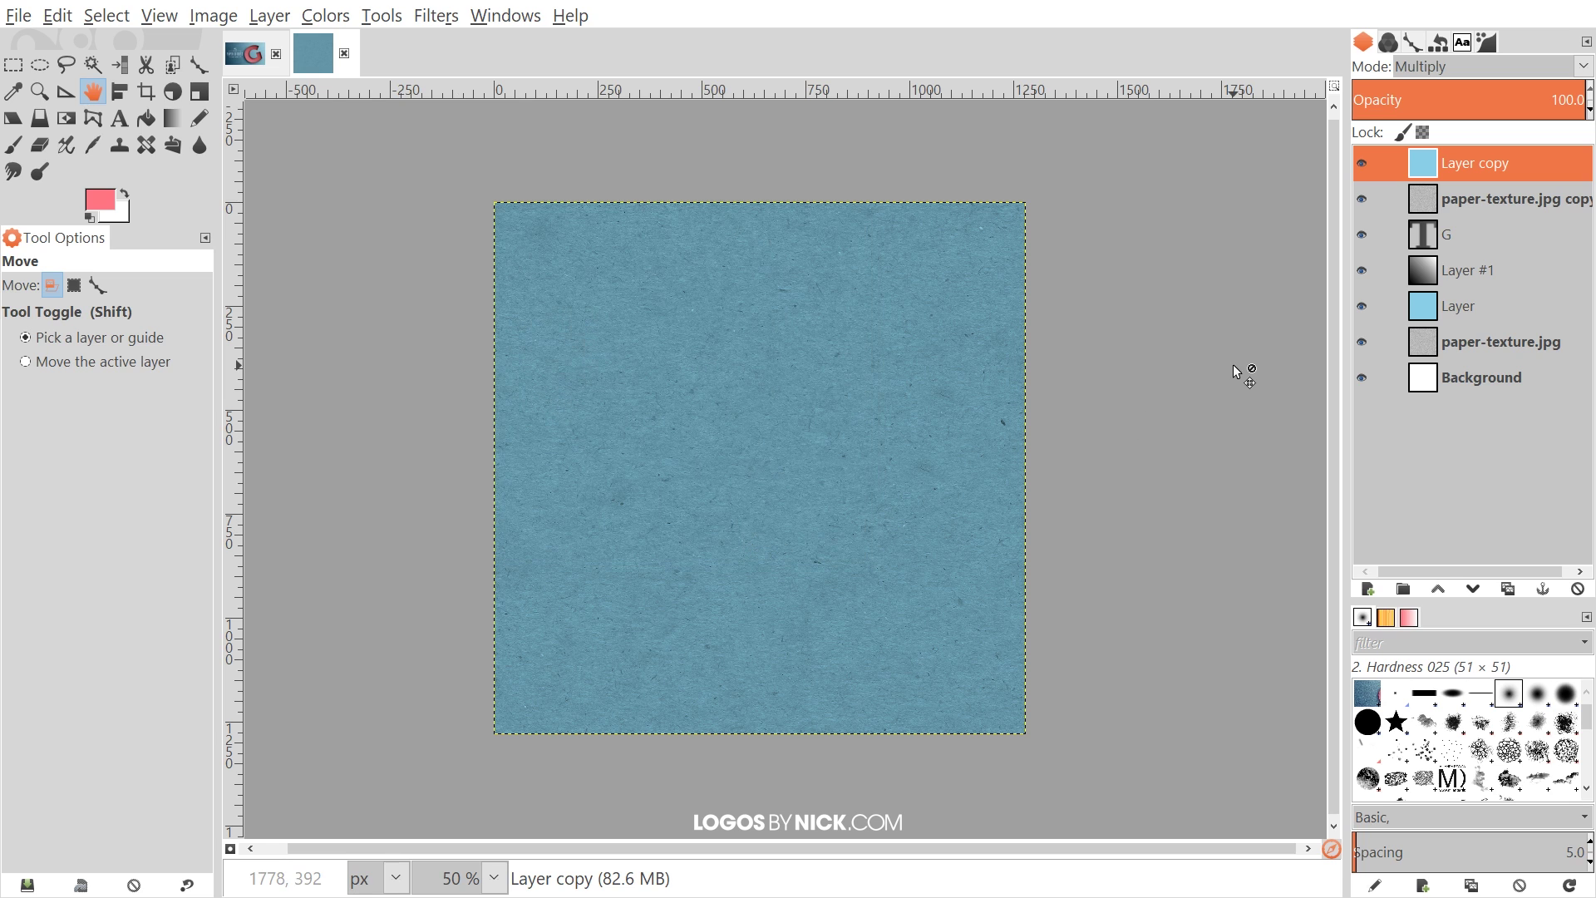
left_click(57, 15)
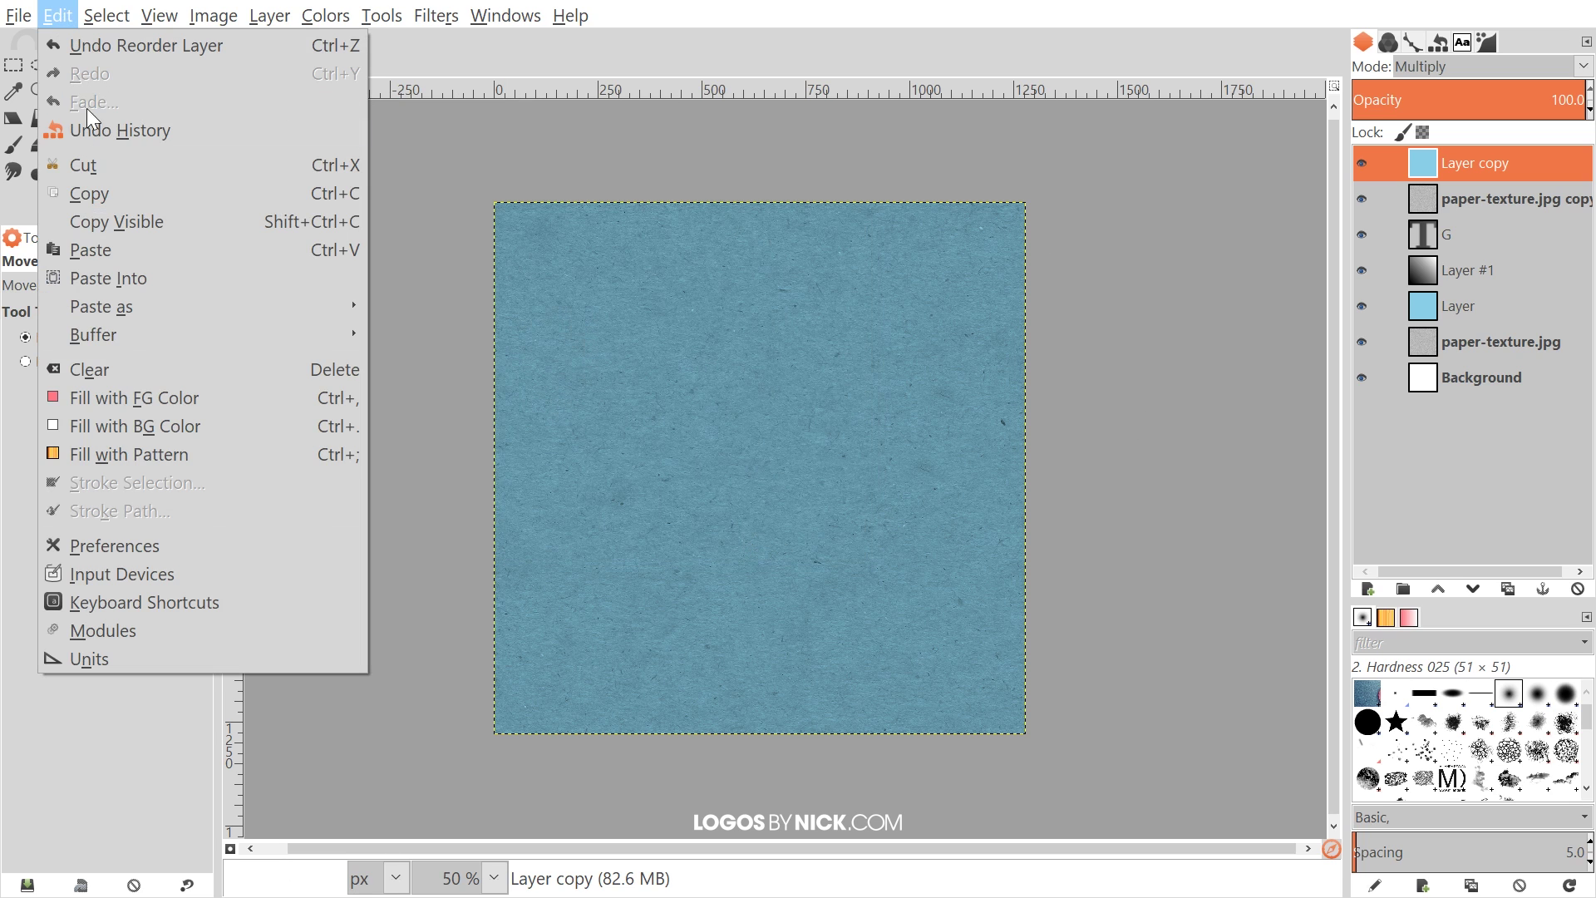
left_click(133, 397)
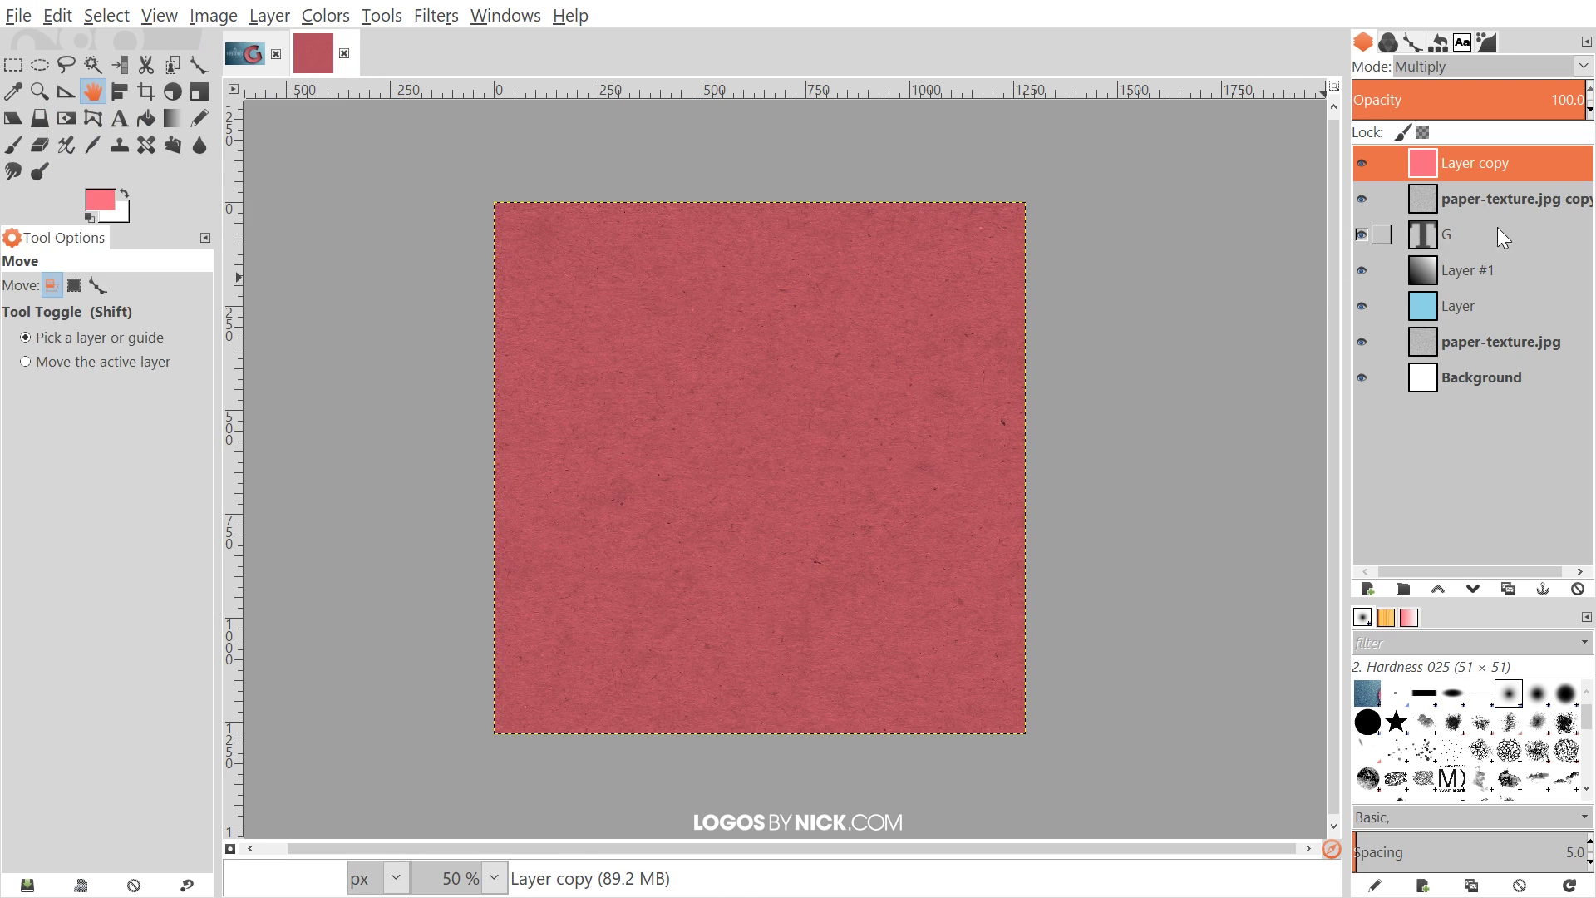
- Trim the pink layer to the G shape by deleting everything outside the text layer's alpha, using an inverted selection
right_click(1439, 233)
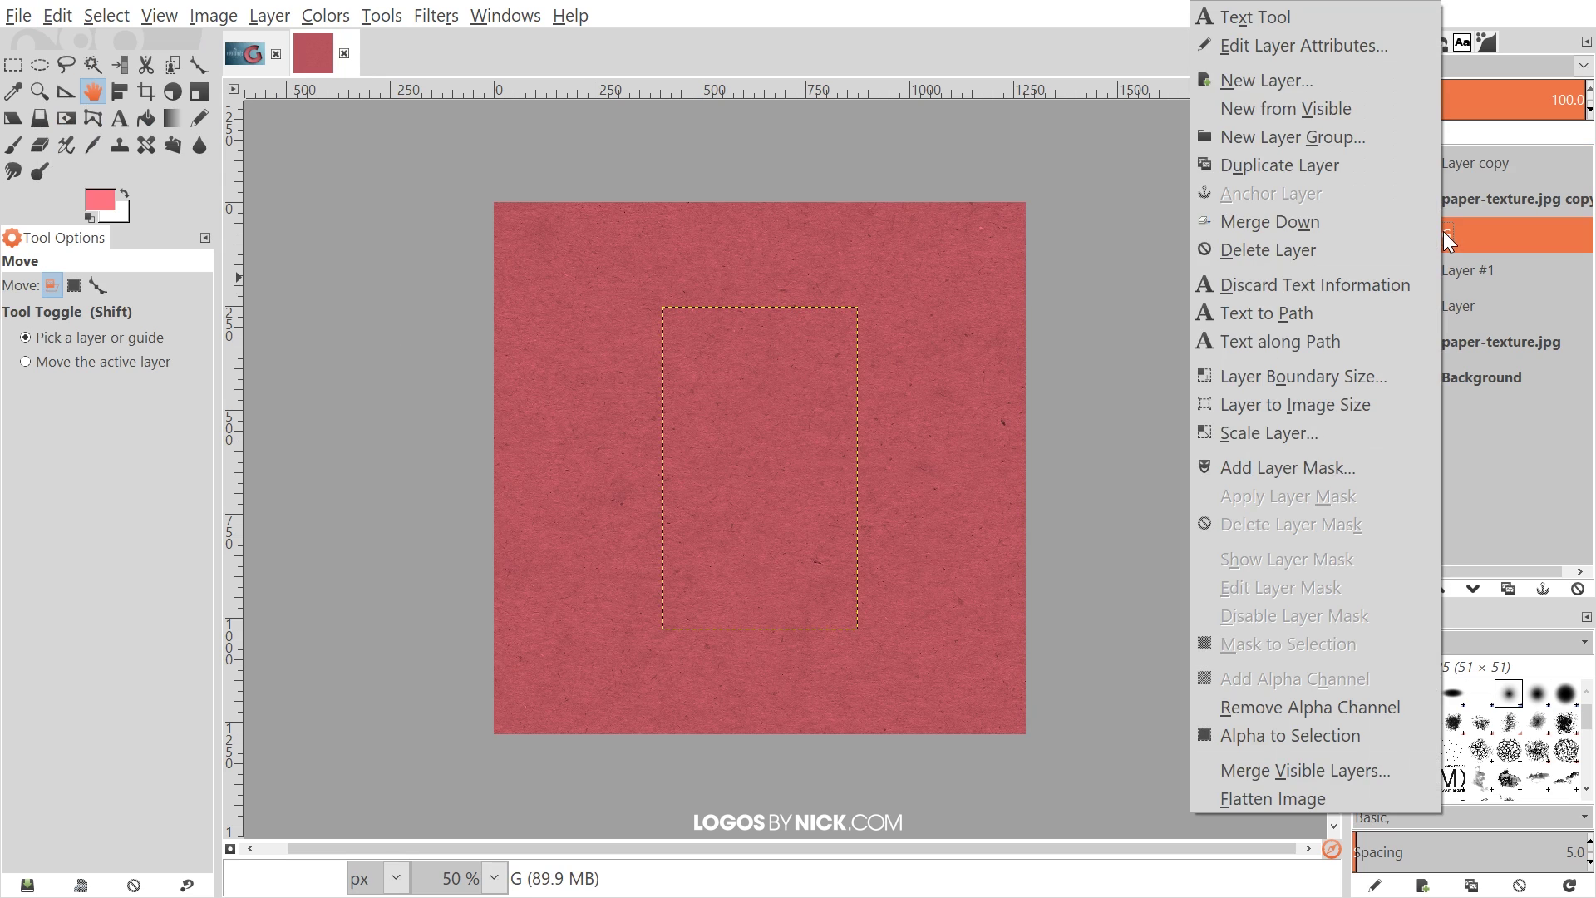
left_click(1284, 736)
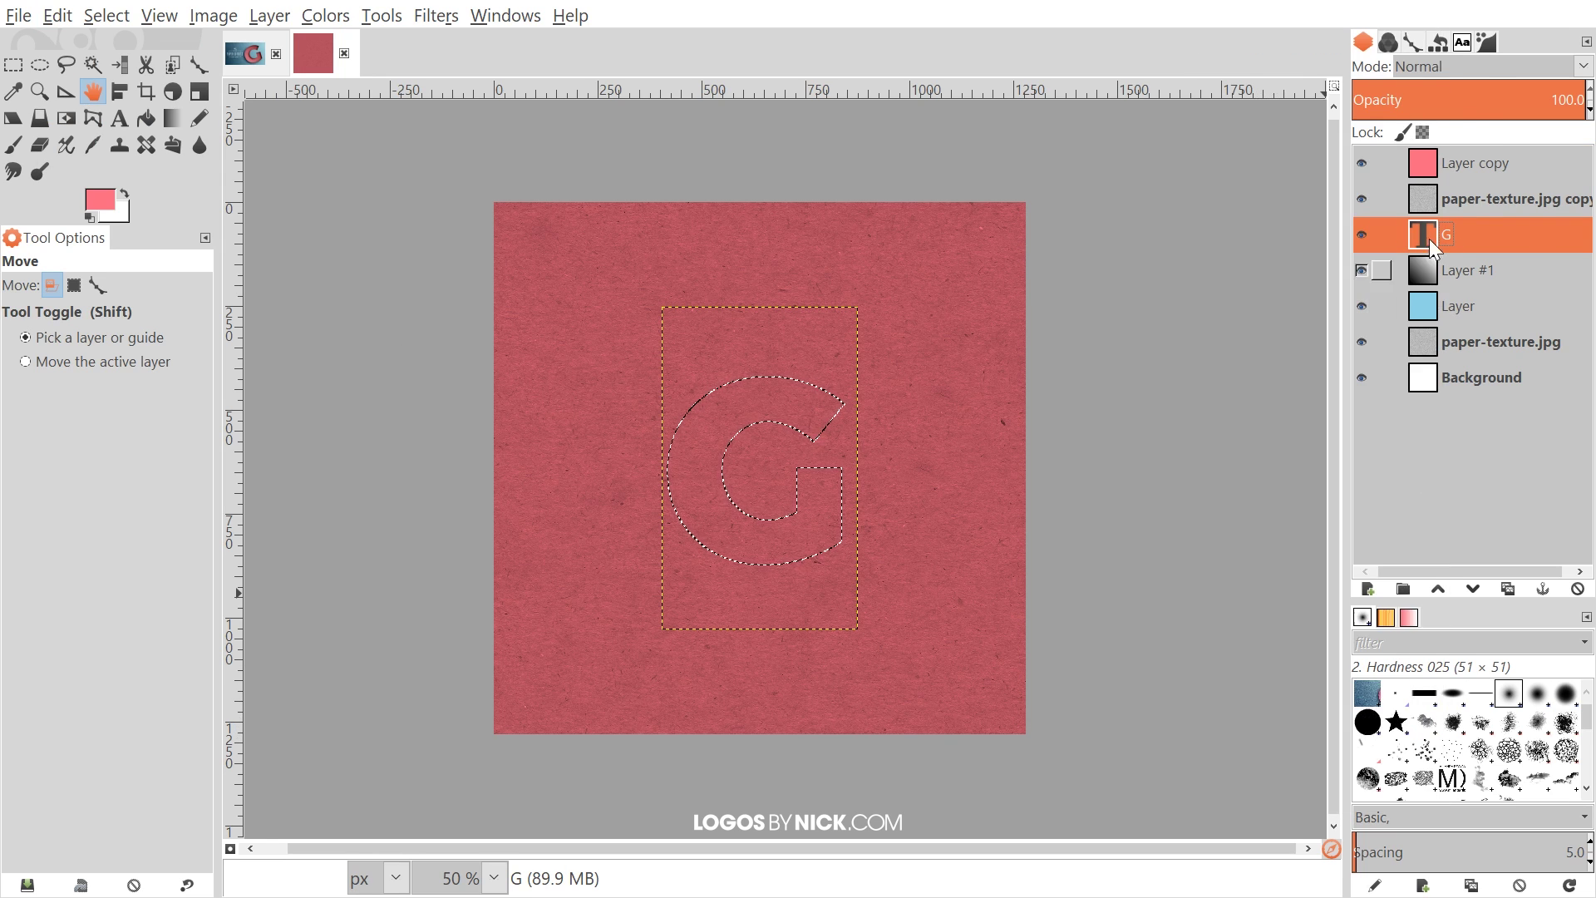
left_click(1475, 161)
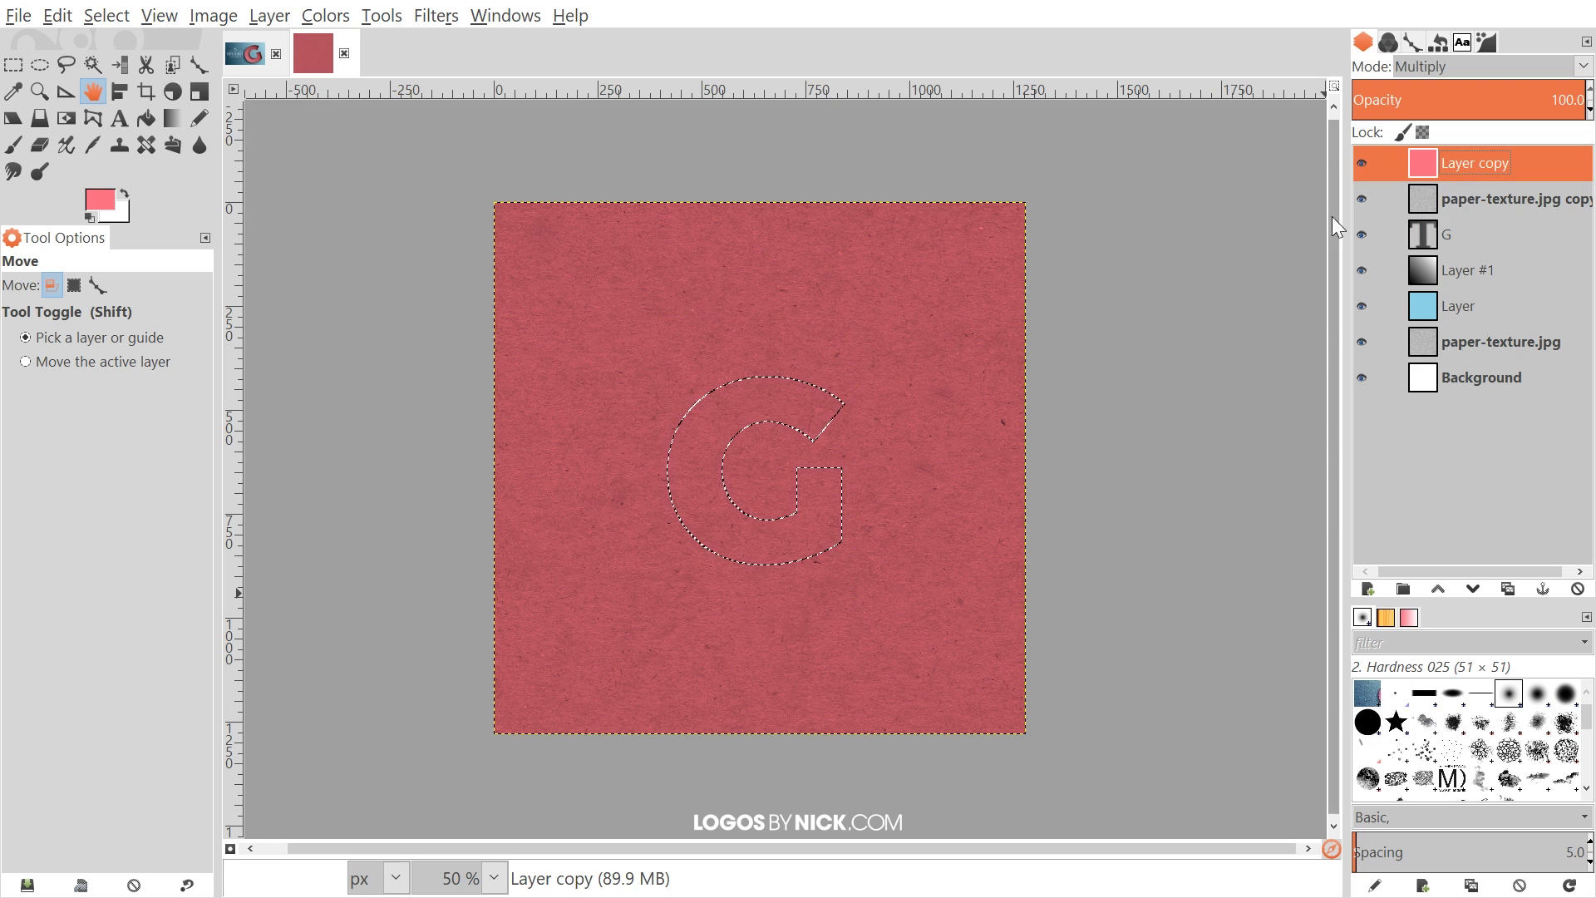
left_click(105, 15)
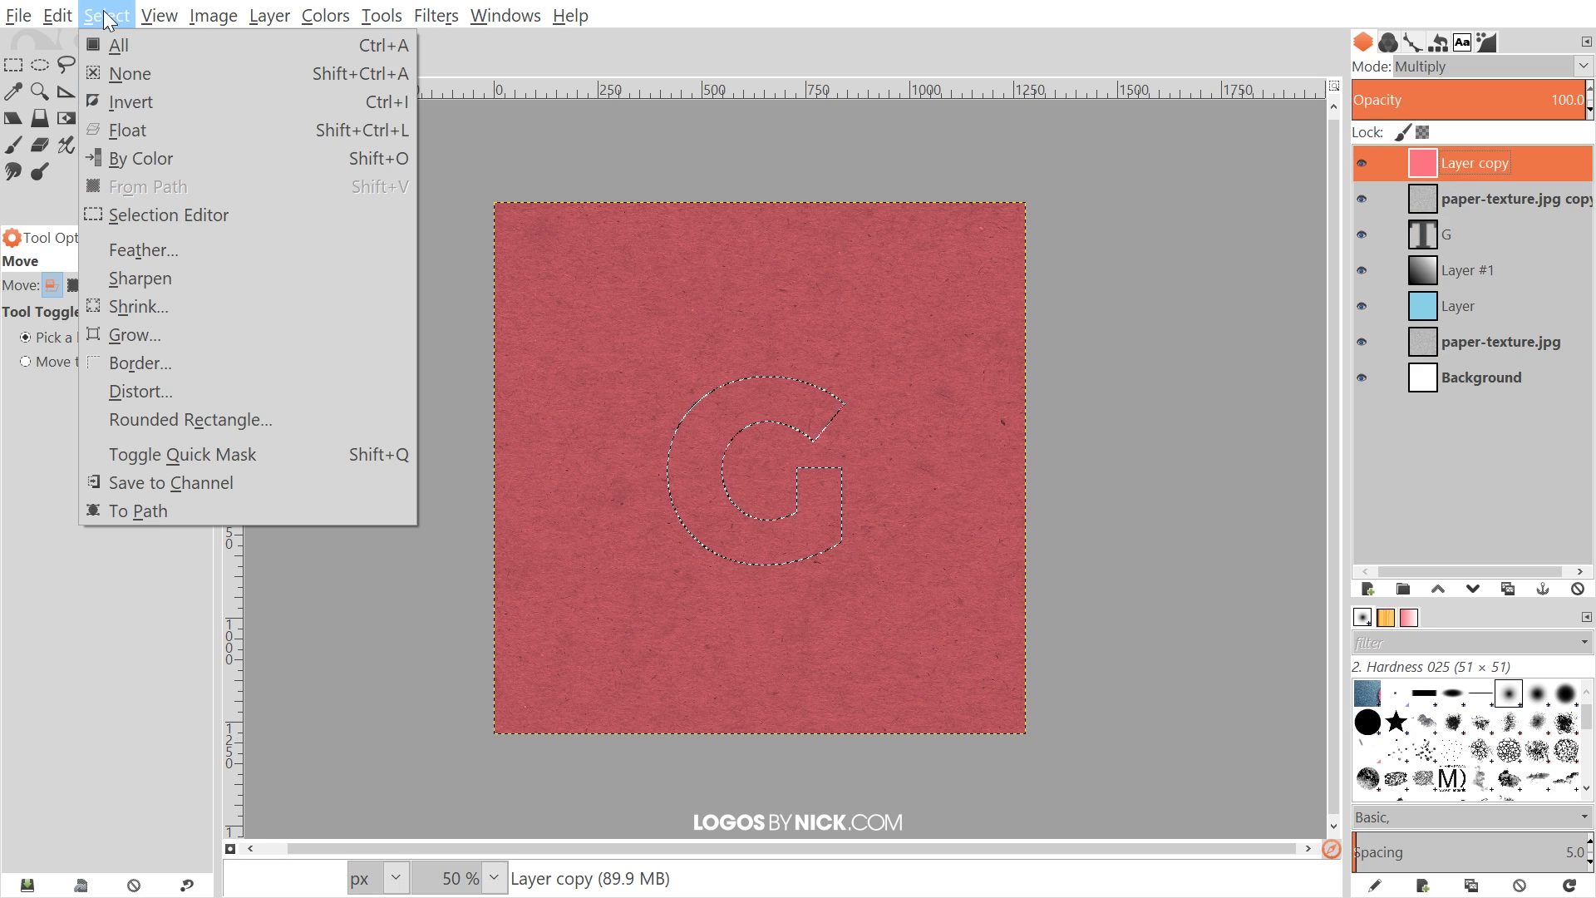
left_click(133, 103)
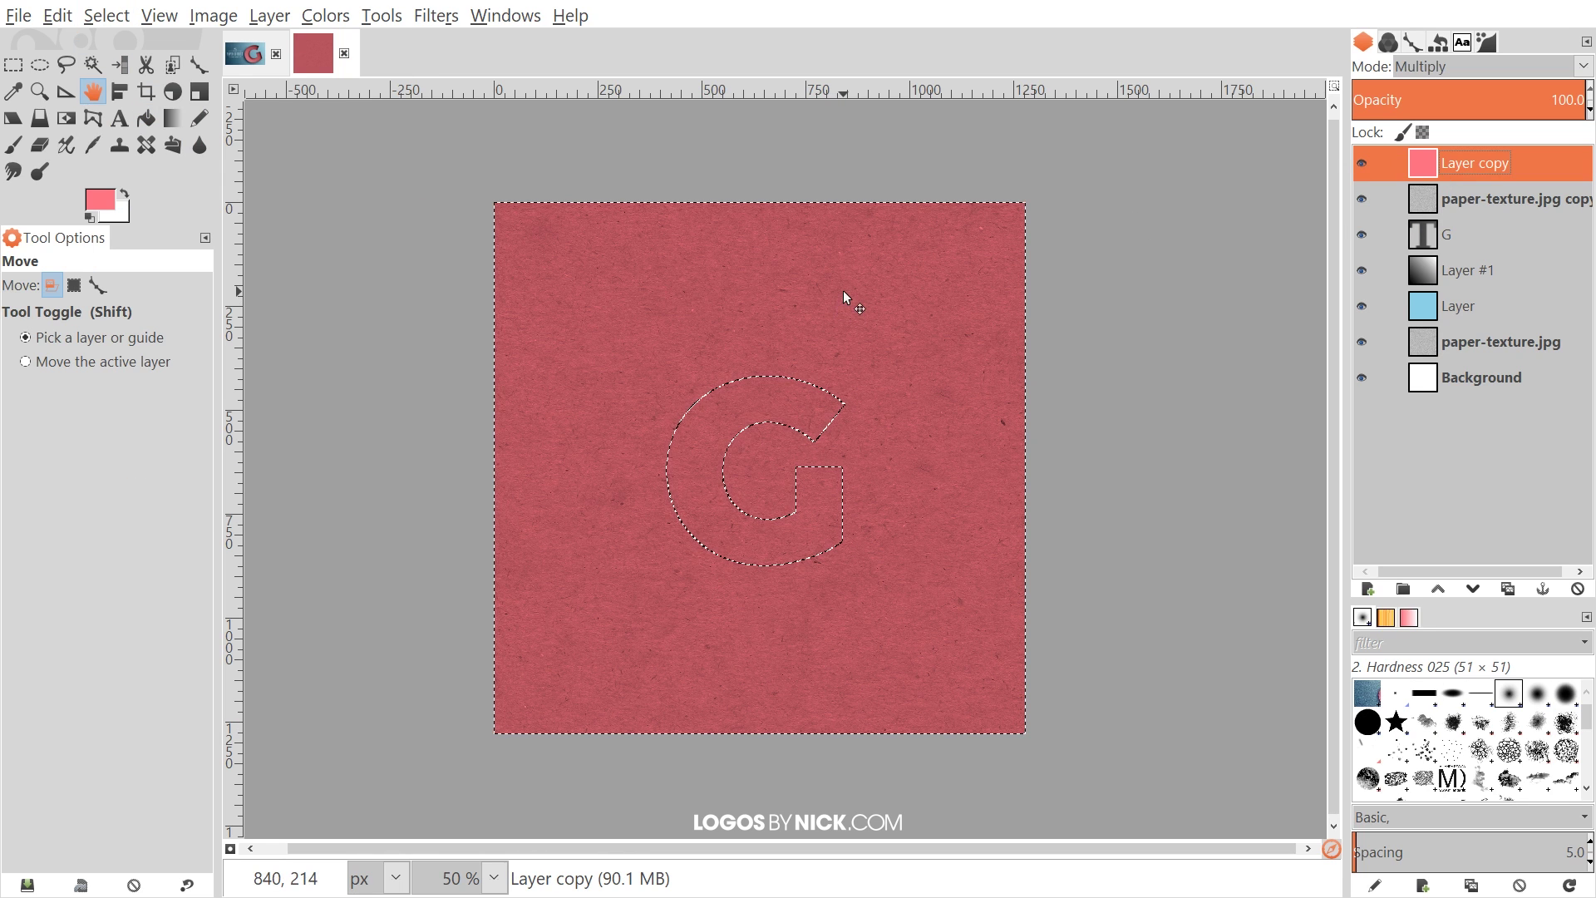
key("Delete")
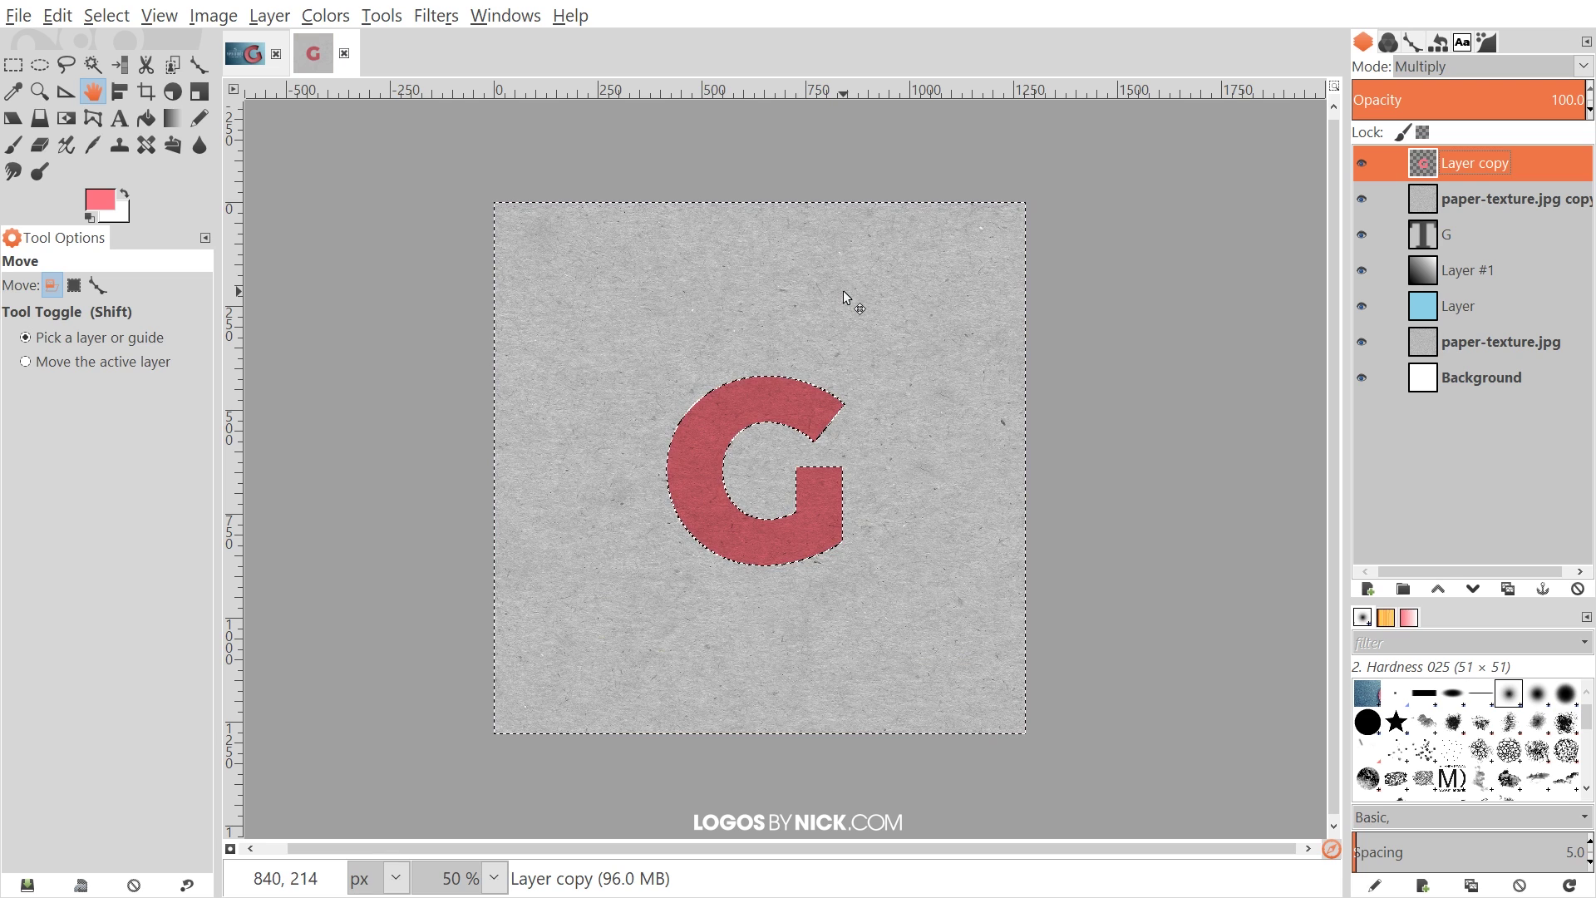
- Try to delete the area outside the G from the paper-texture.jpg copy layer, and undo the deletion
left_click(57, 16)
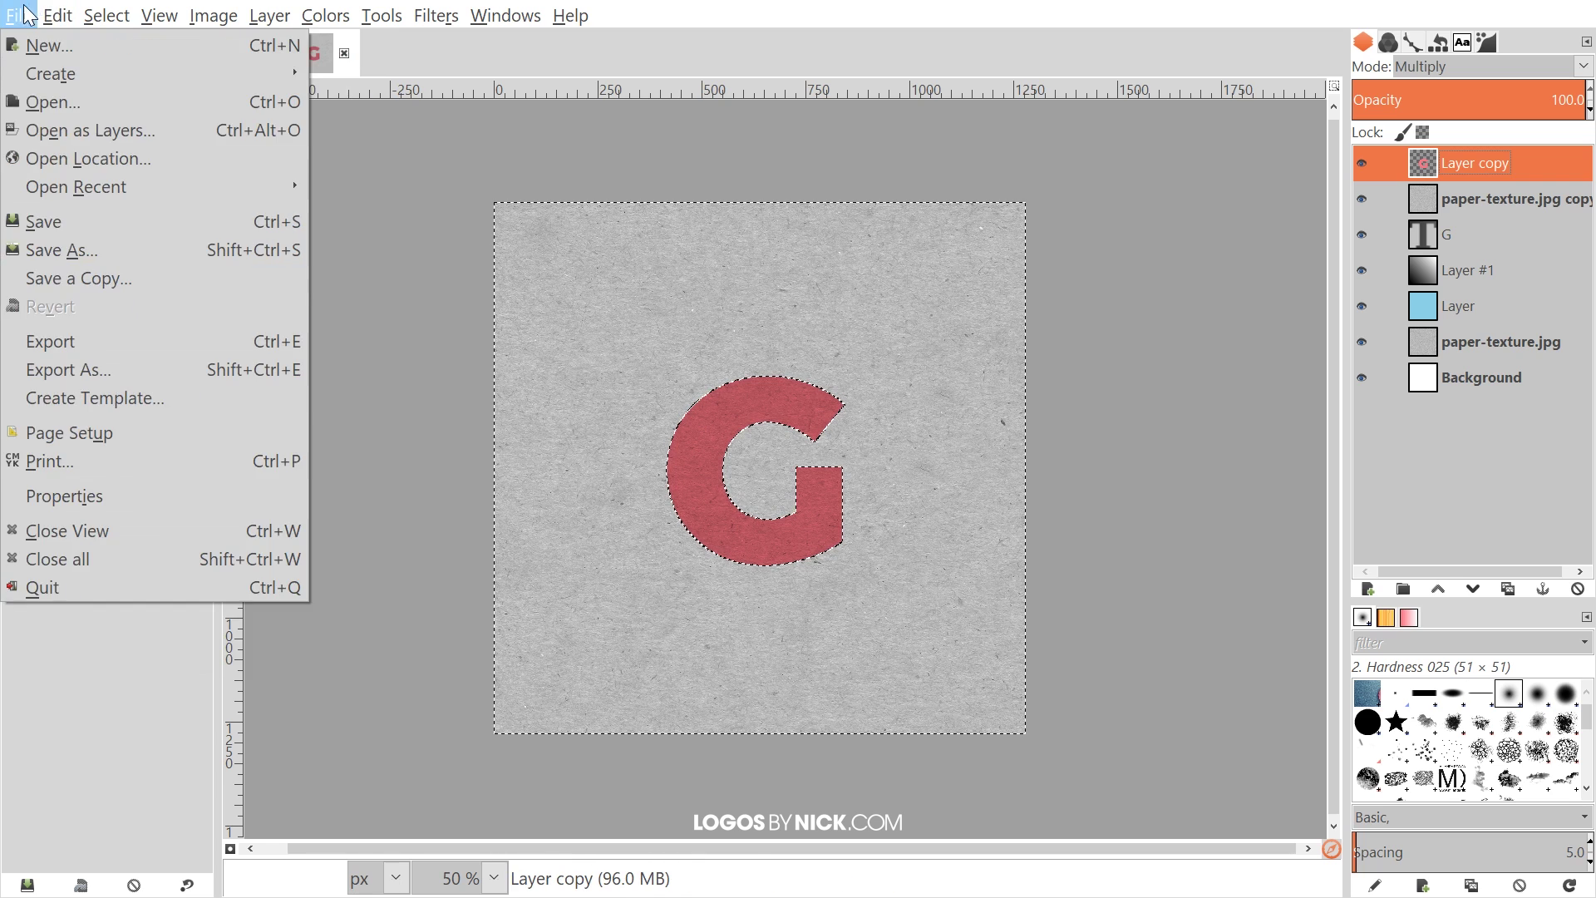
left_click(1197, 376)
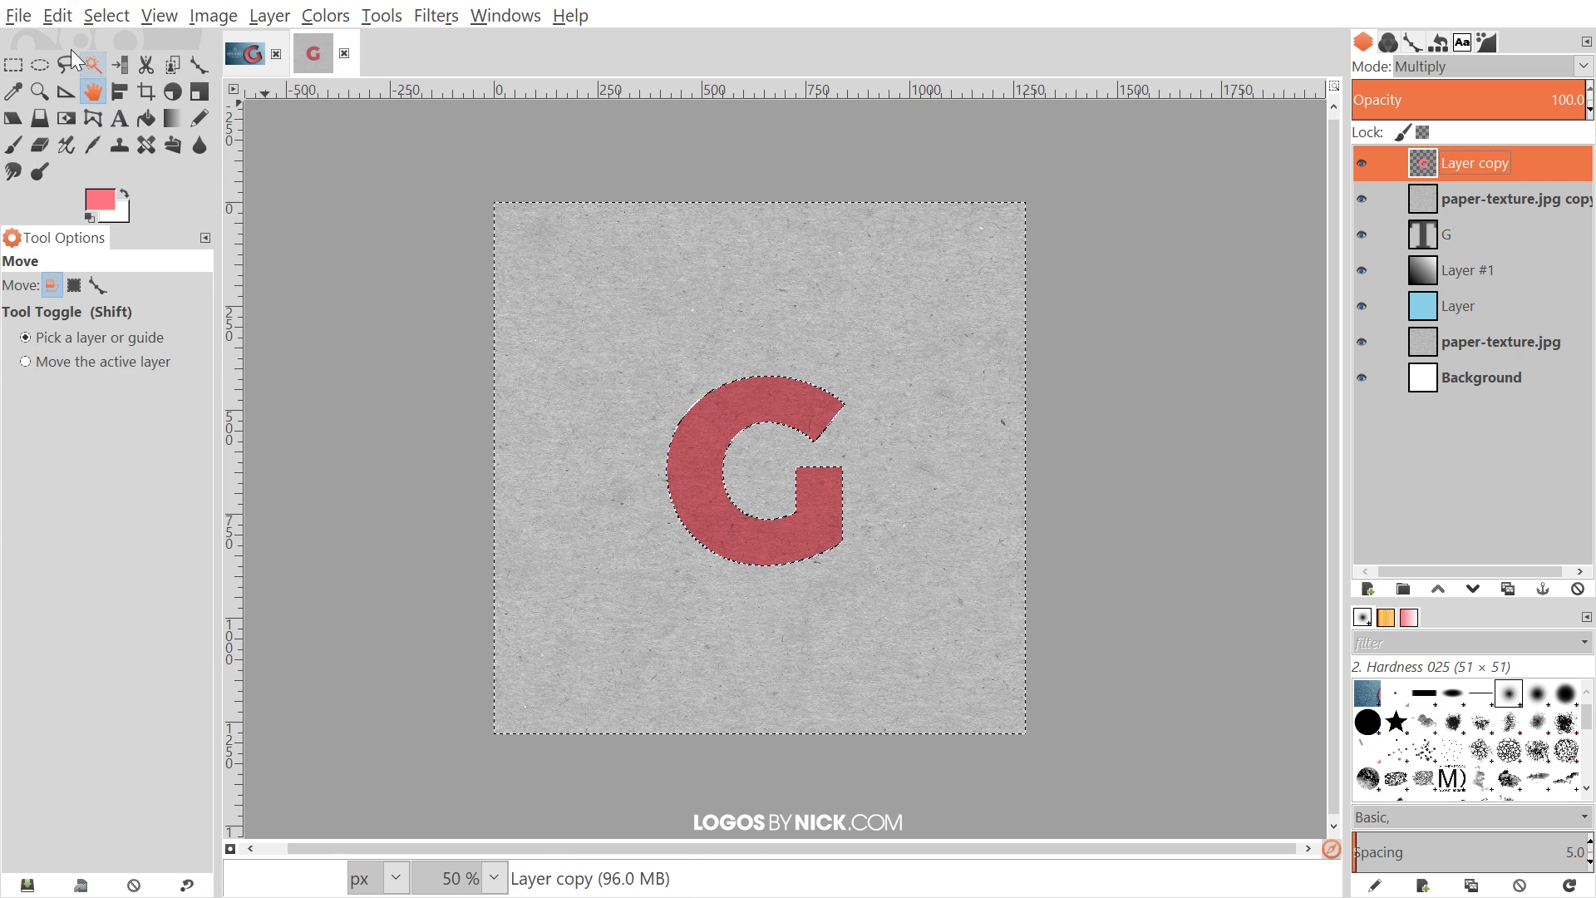
left_click(1489, 198)
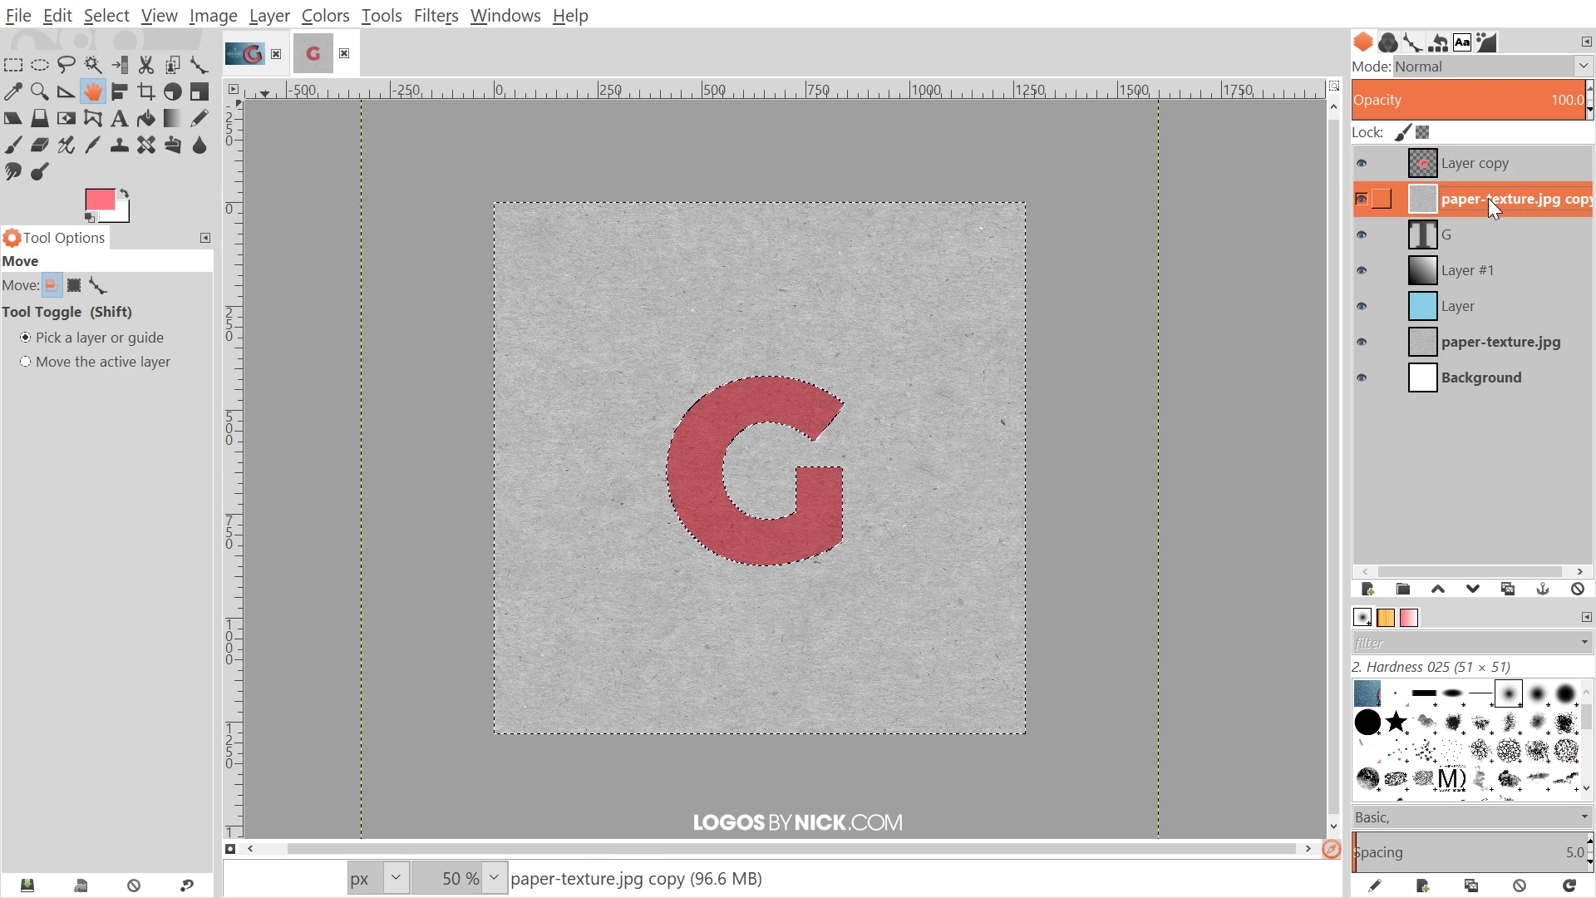
key("Delete")
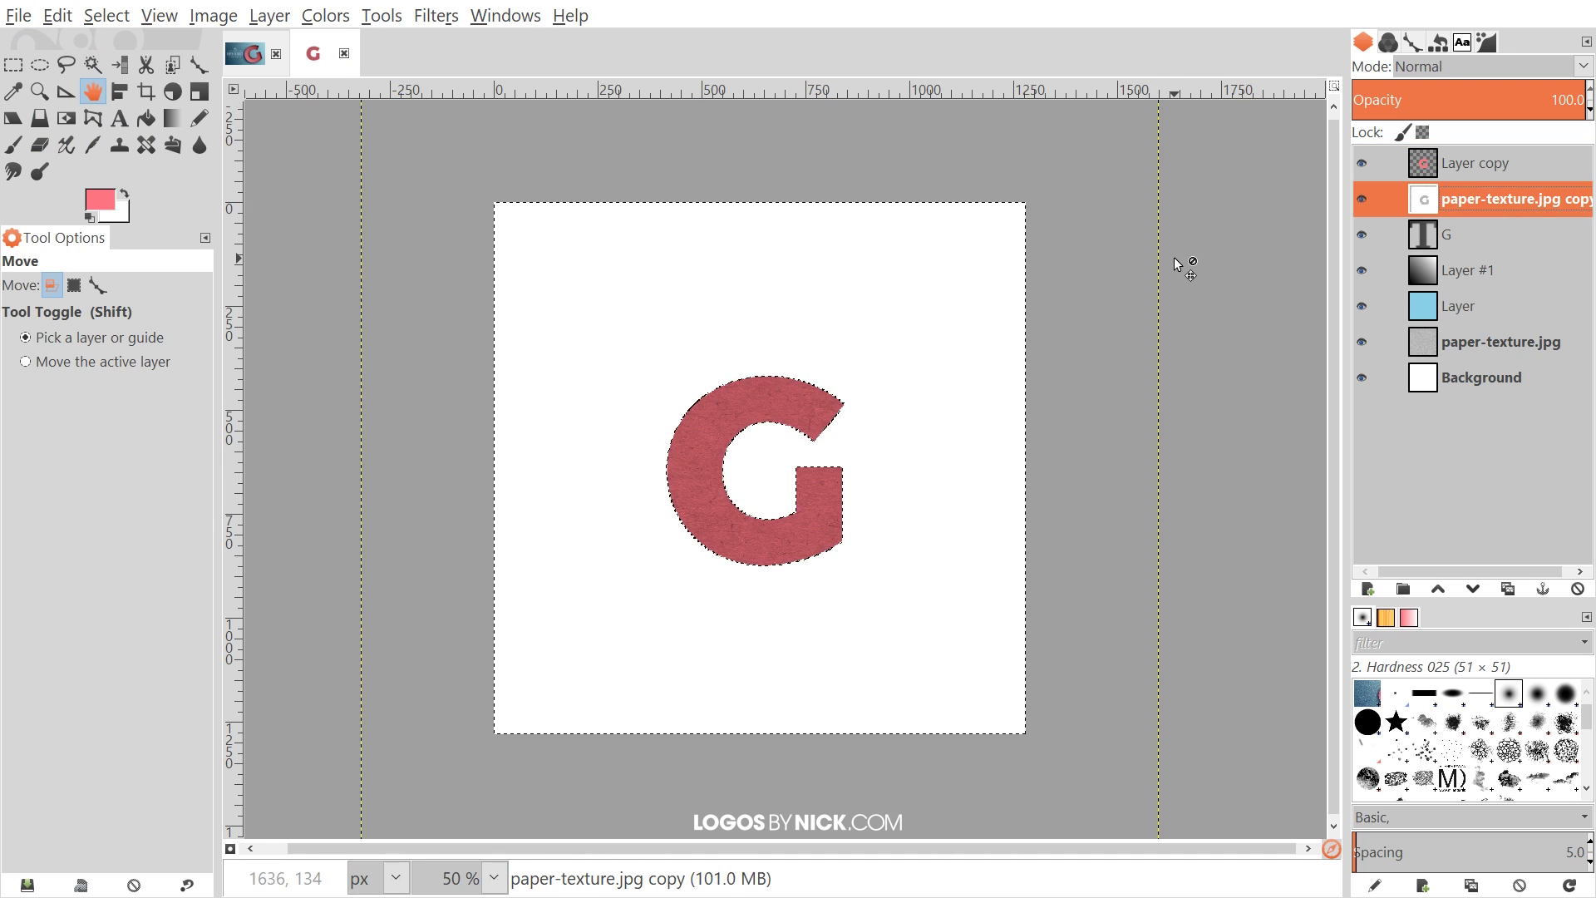
left_click(59, 15)
left_click(66, 47)
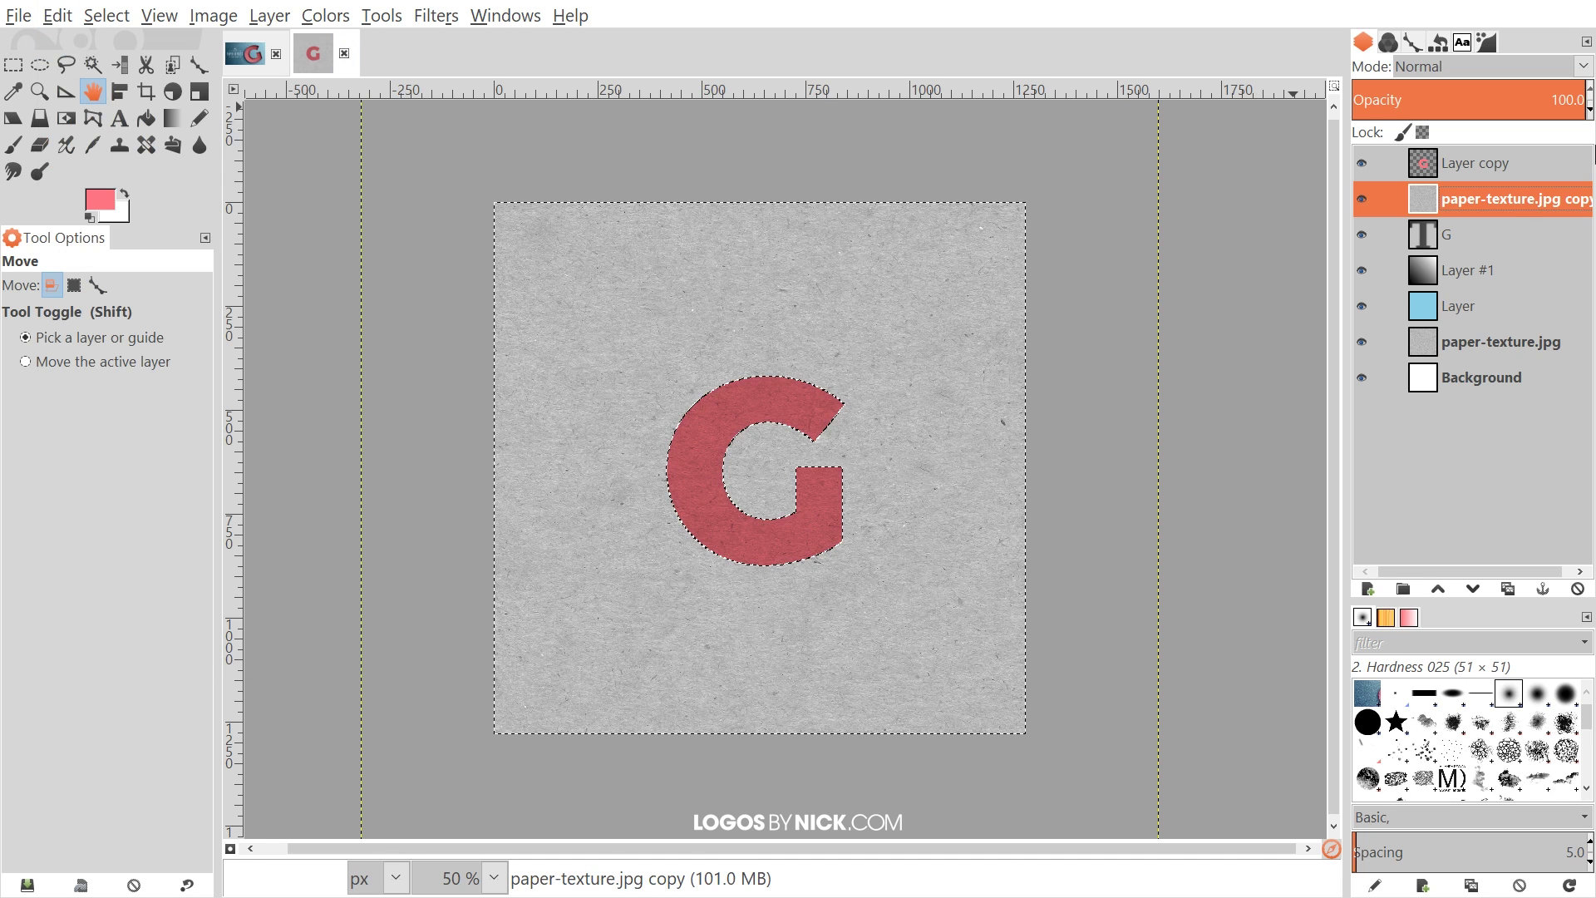
- Add an alpha channel to the paper-texture.jpg copy layer, delete its area outside the G, and clear the selection
right_click(1475, 194)
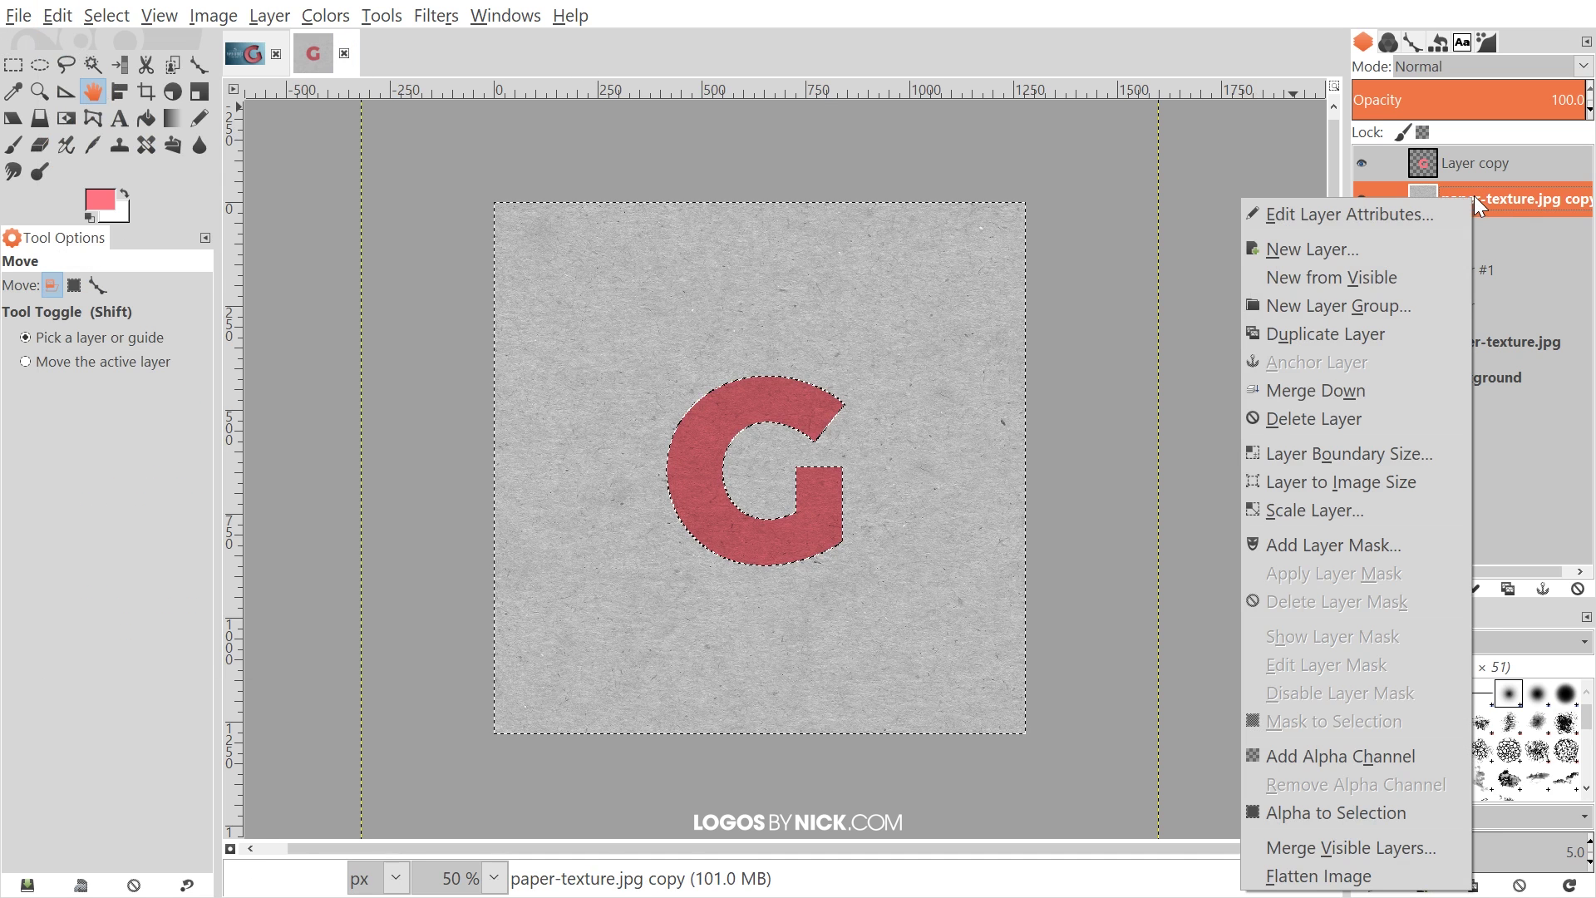
left_click(1324, 755)
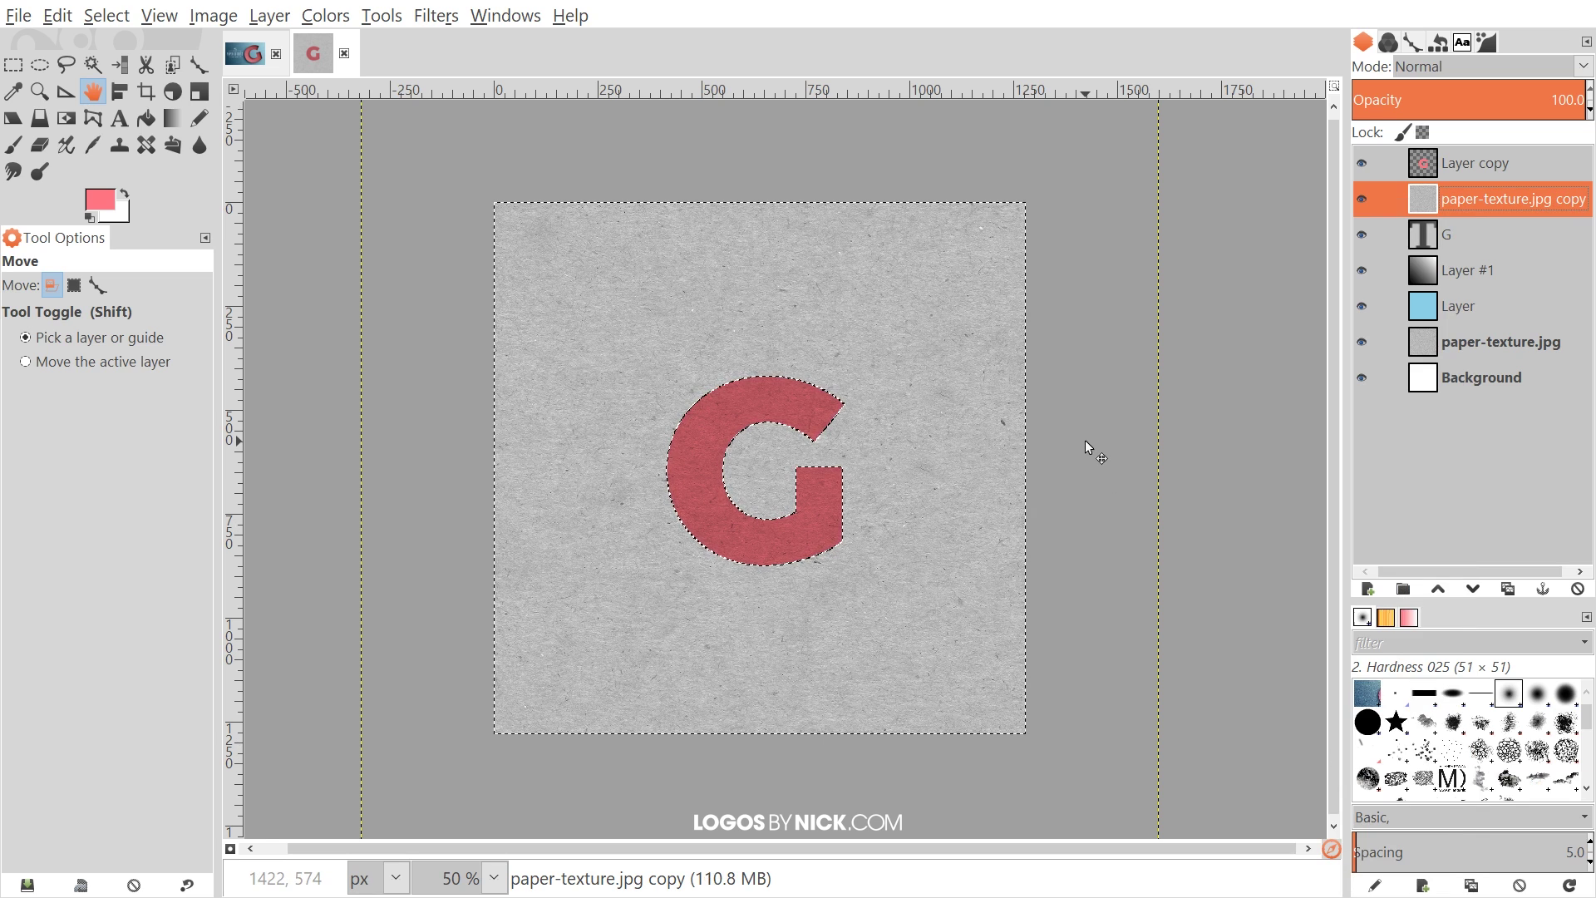
key("Delete")
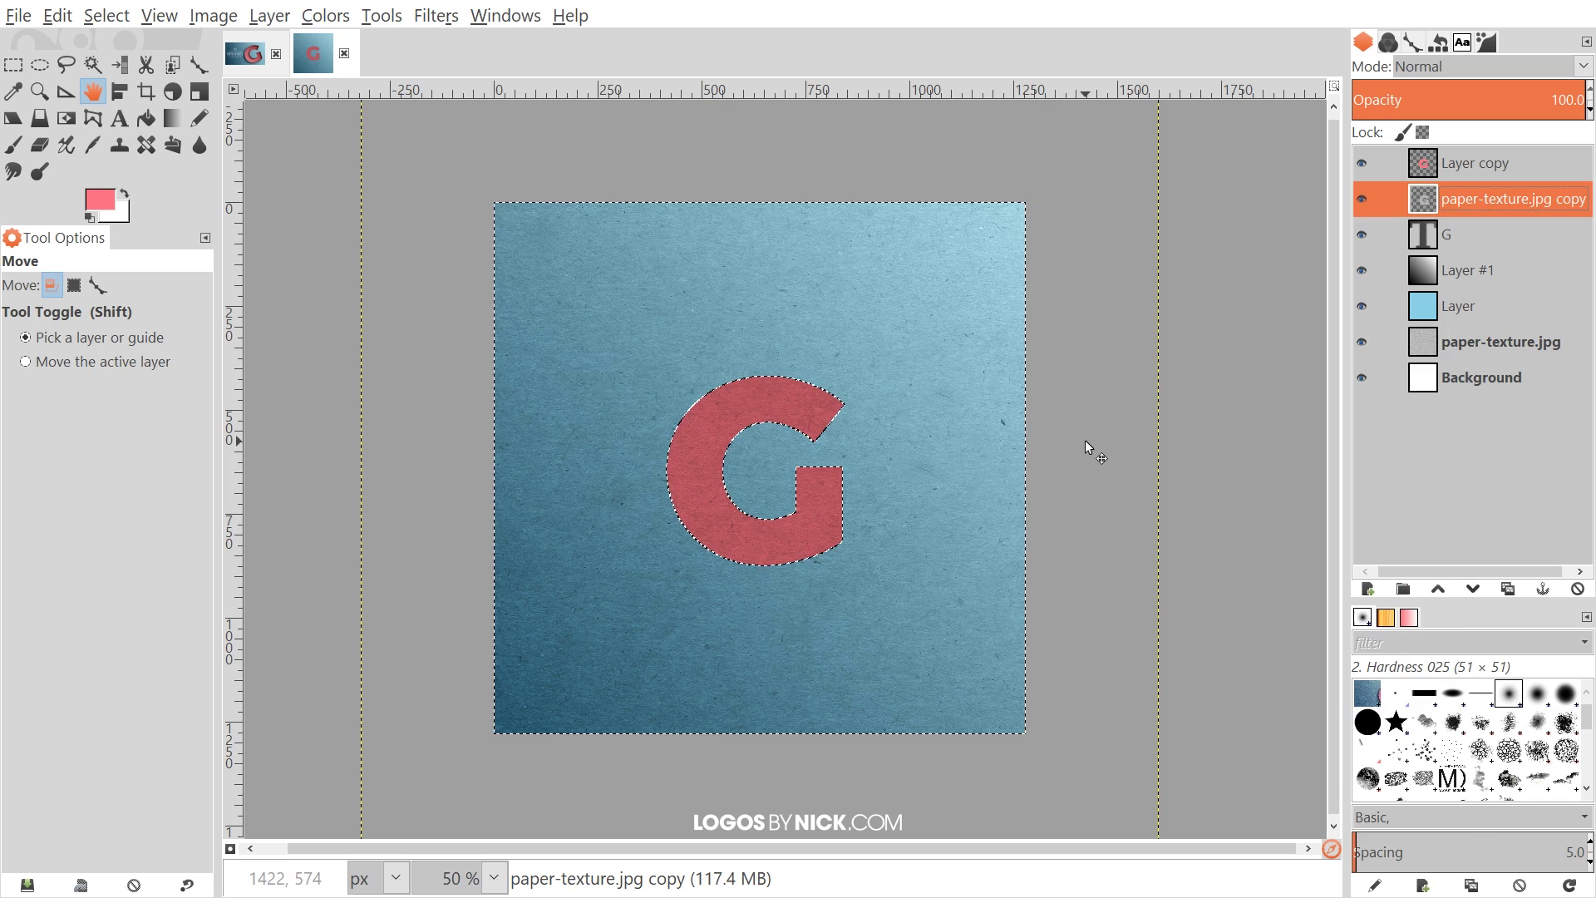
left_click(93, 16)
left_click(146, 74)
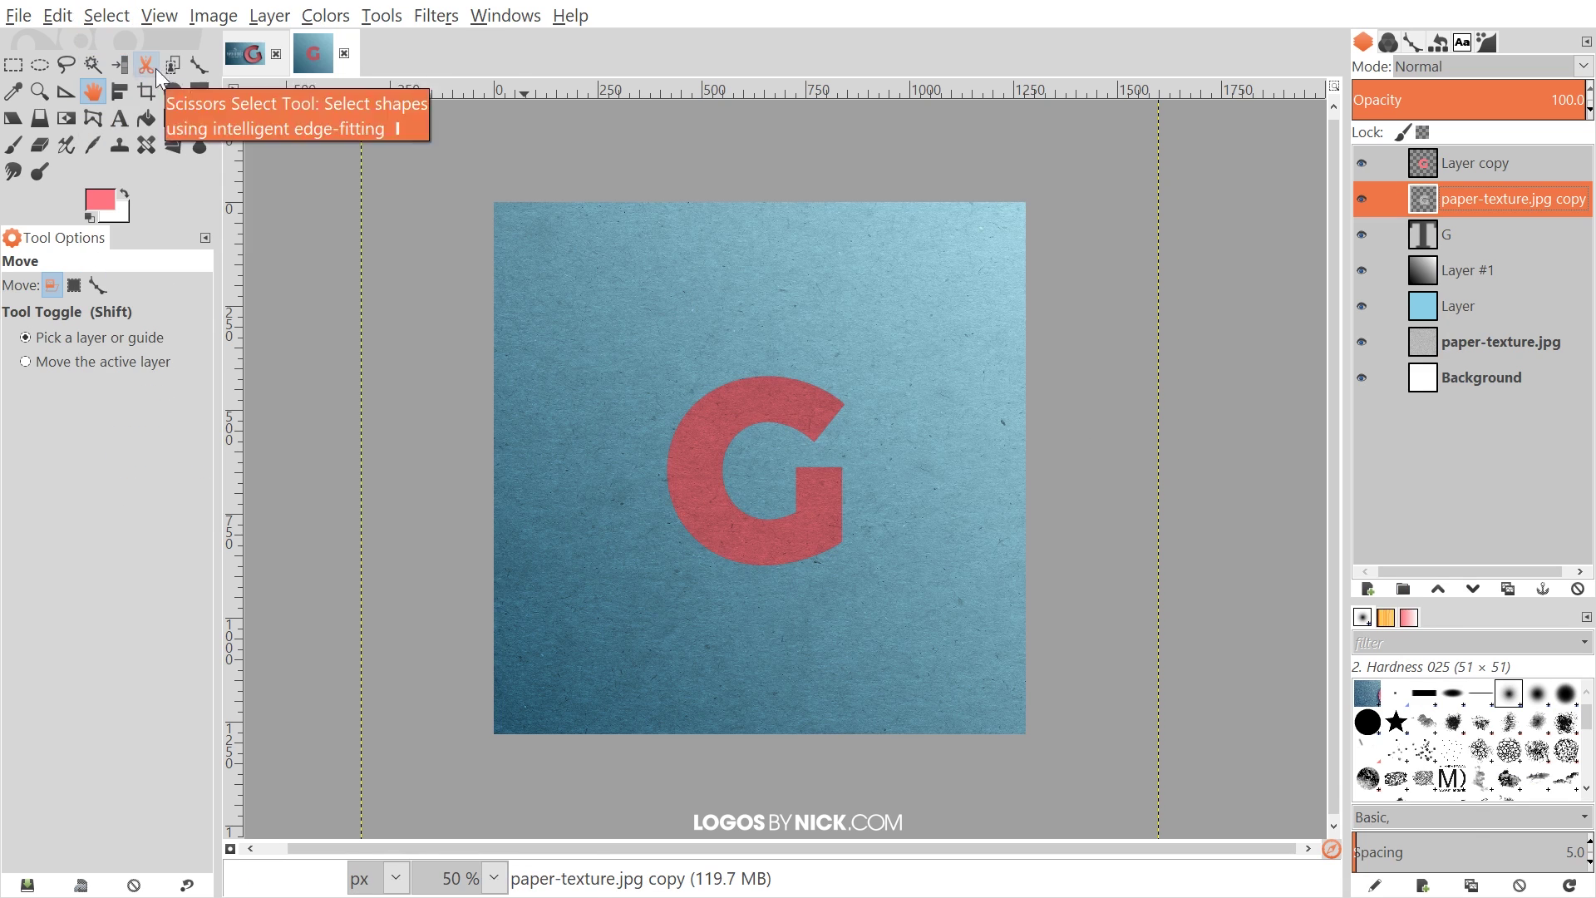
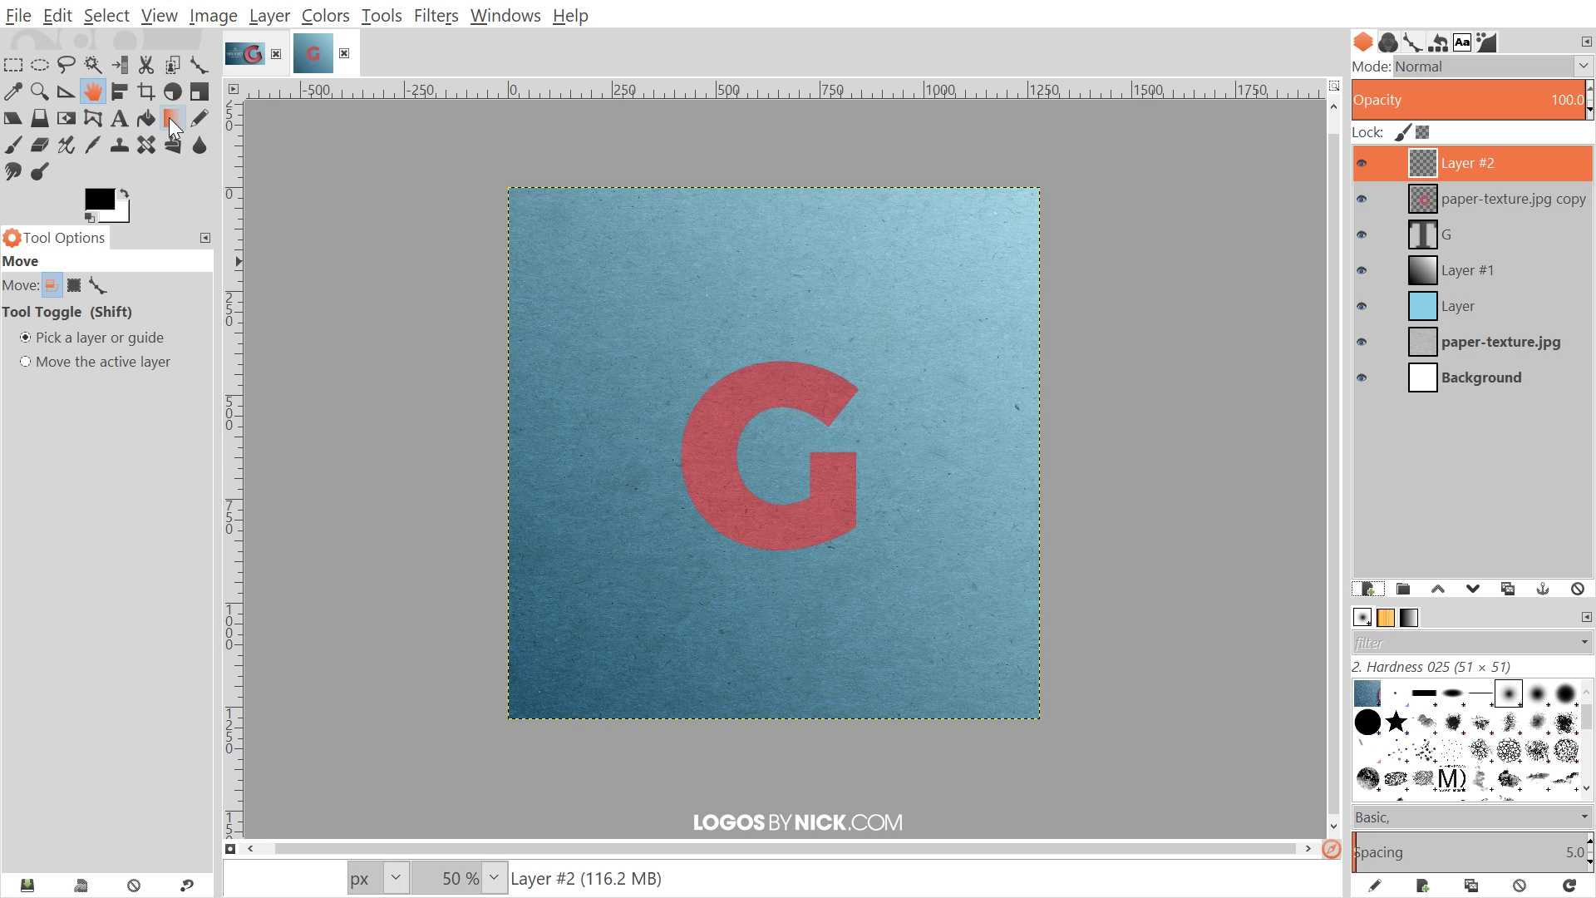
- Set Layer #2 to Overlay mode and select the G shape from the paper-texture.jpg copy layer's alpha, keeping Layer #2 active for the gradient
left_click(172, 123)
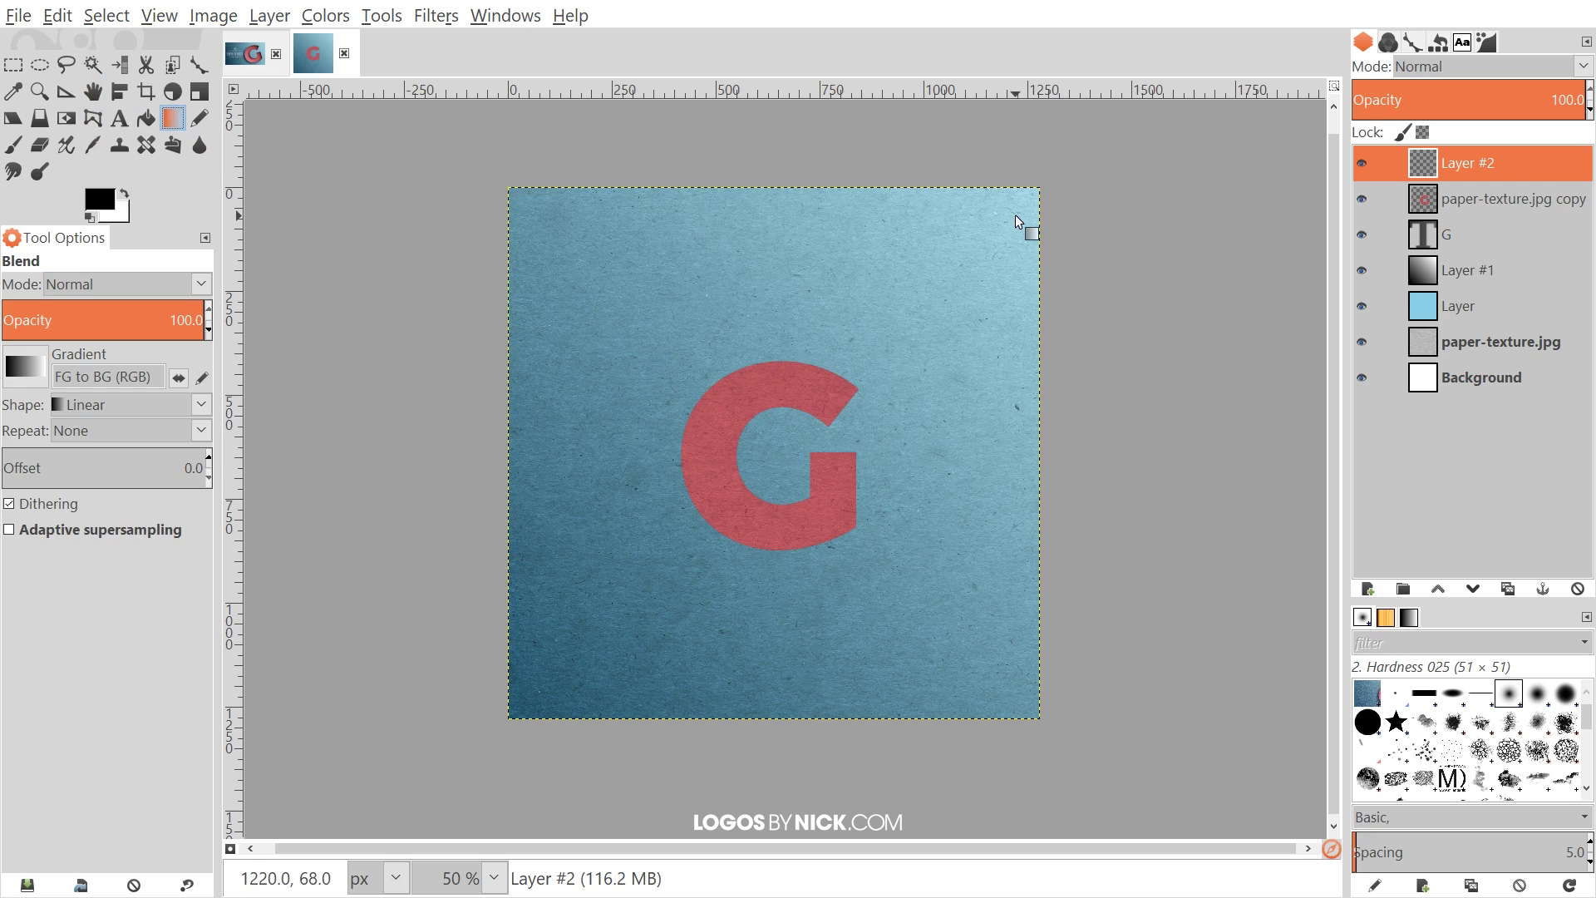
left_click(1585, 66)
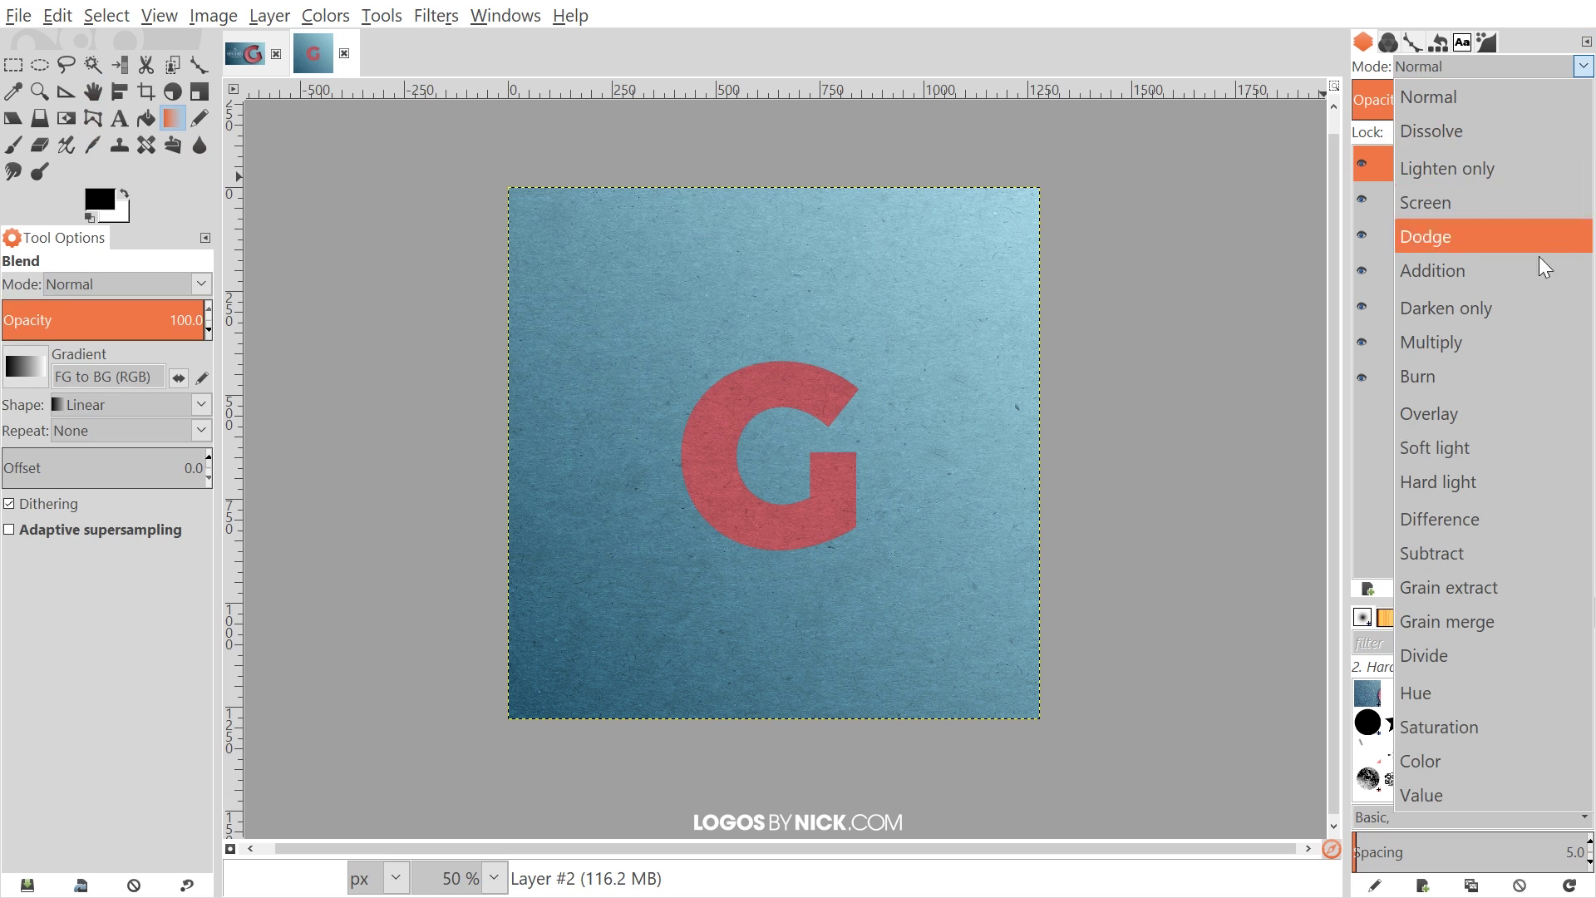
left_click(1455, 414)
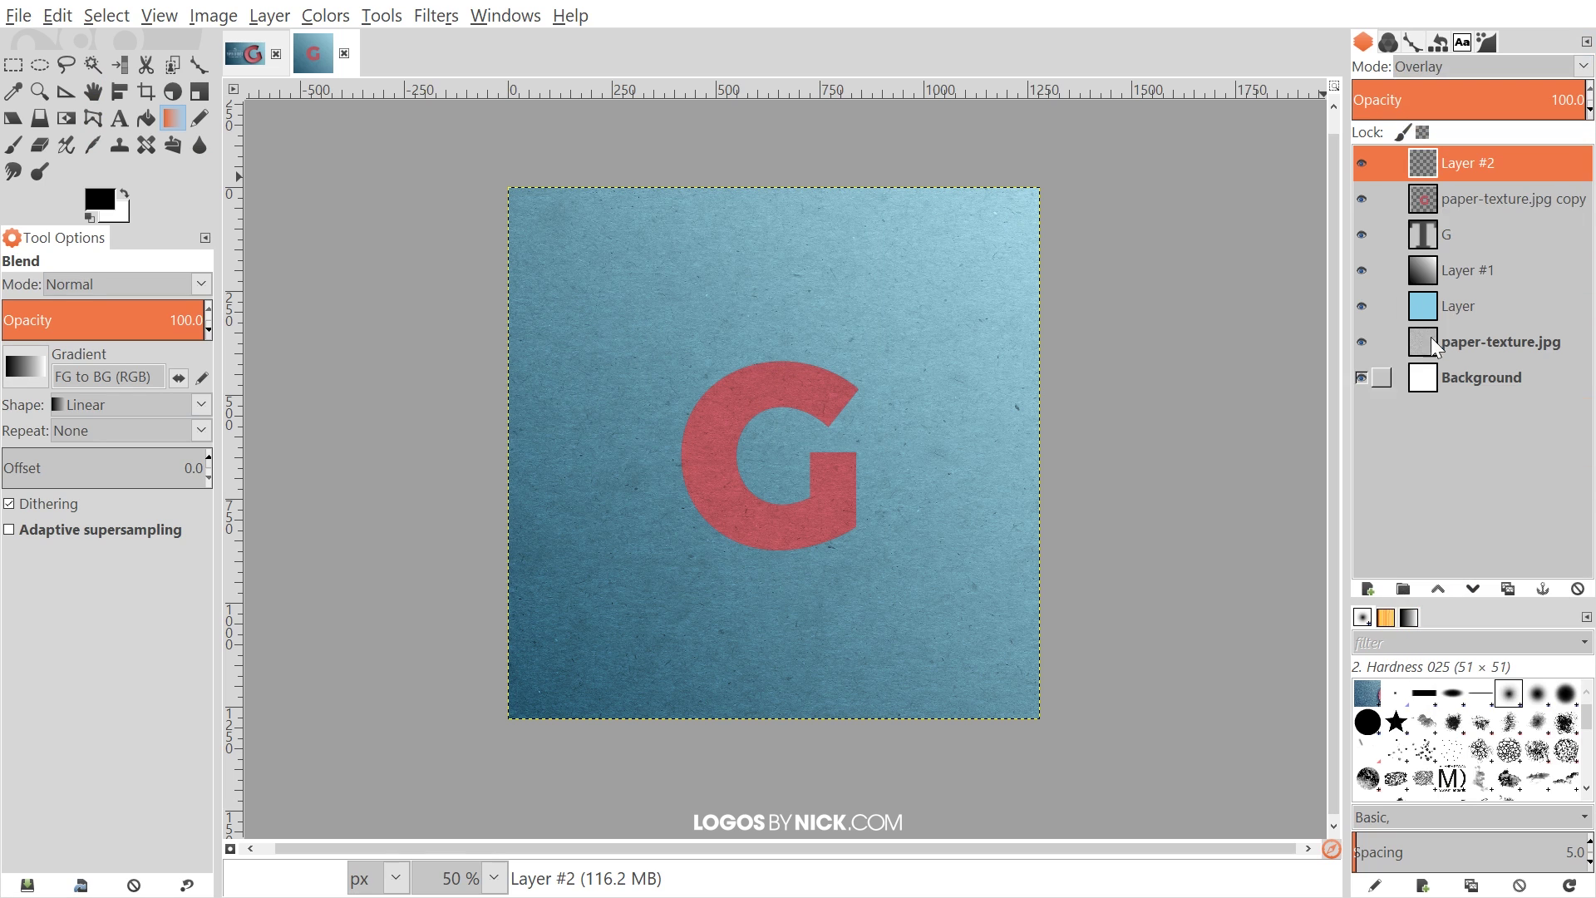
right_click(1440, 198)
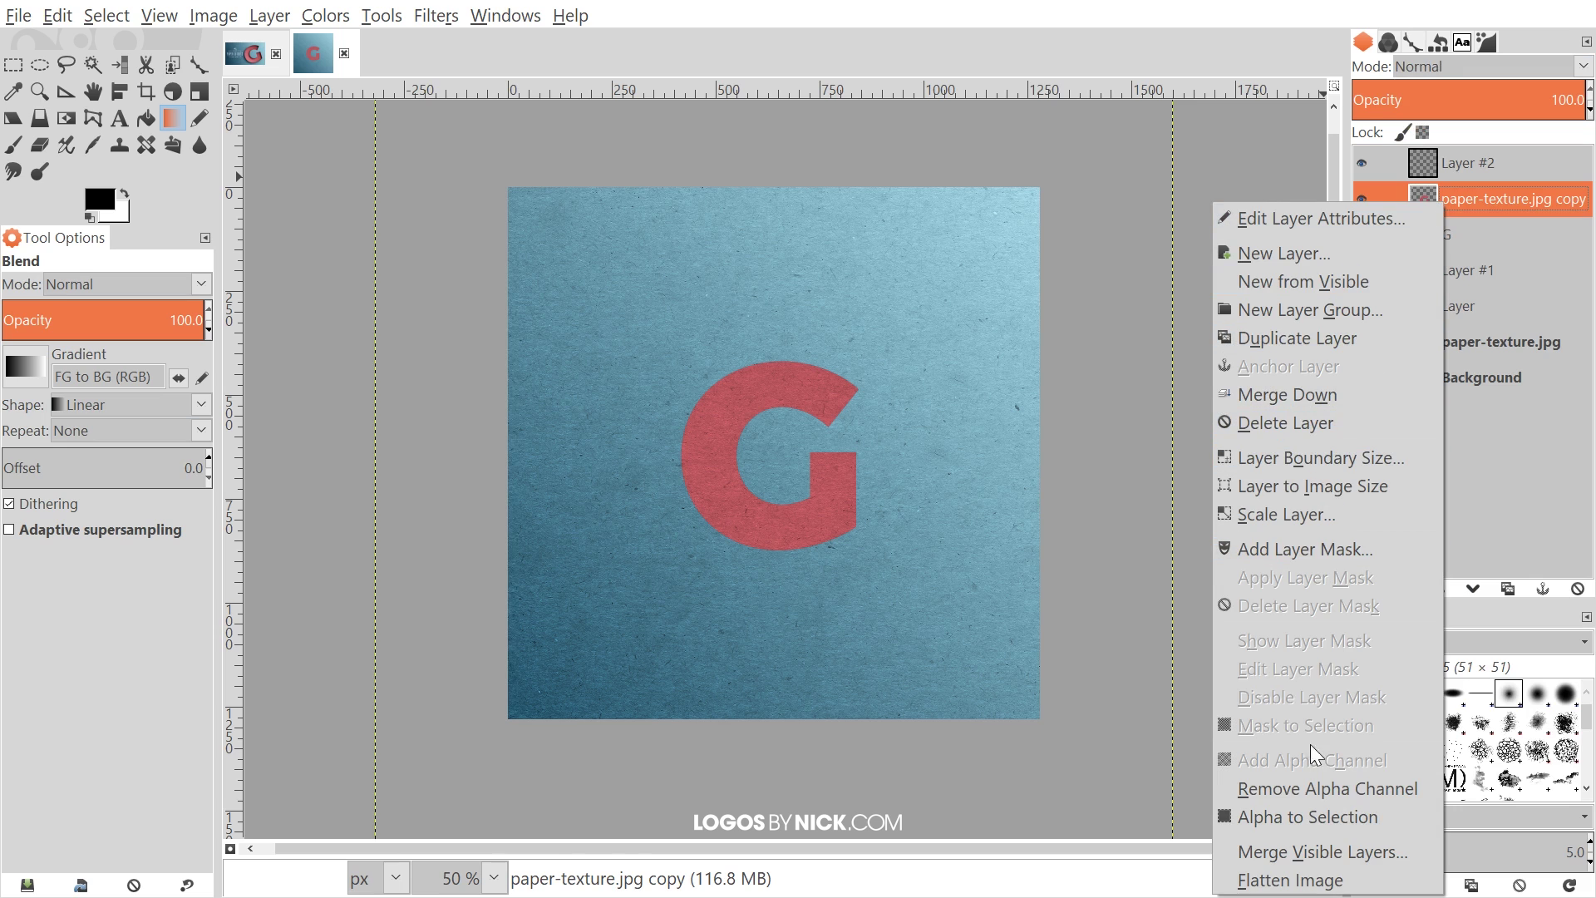
left_click(1290, 814)
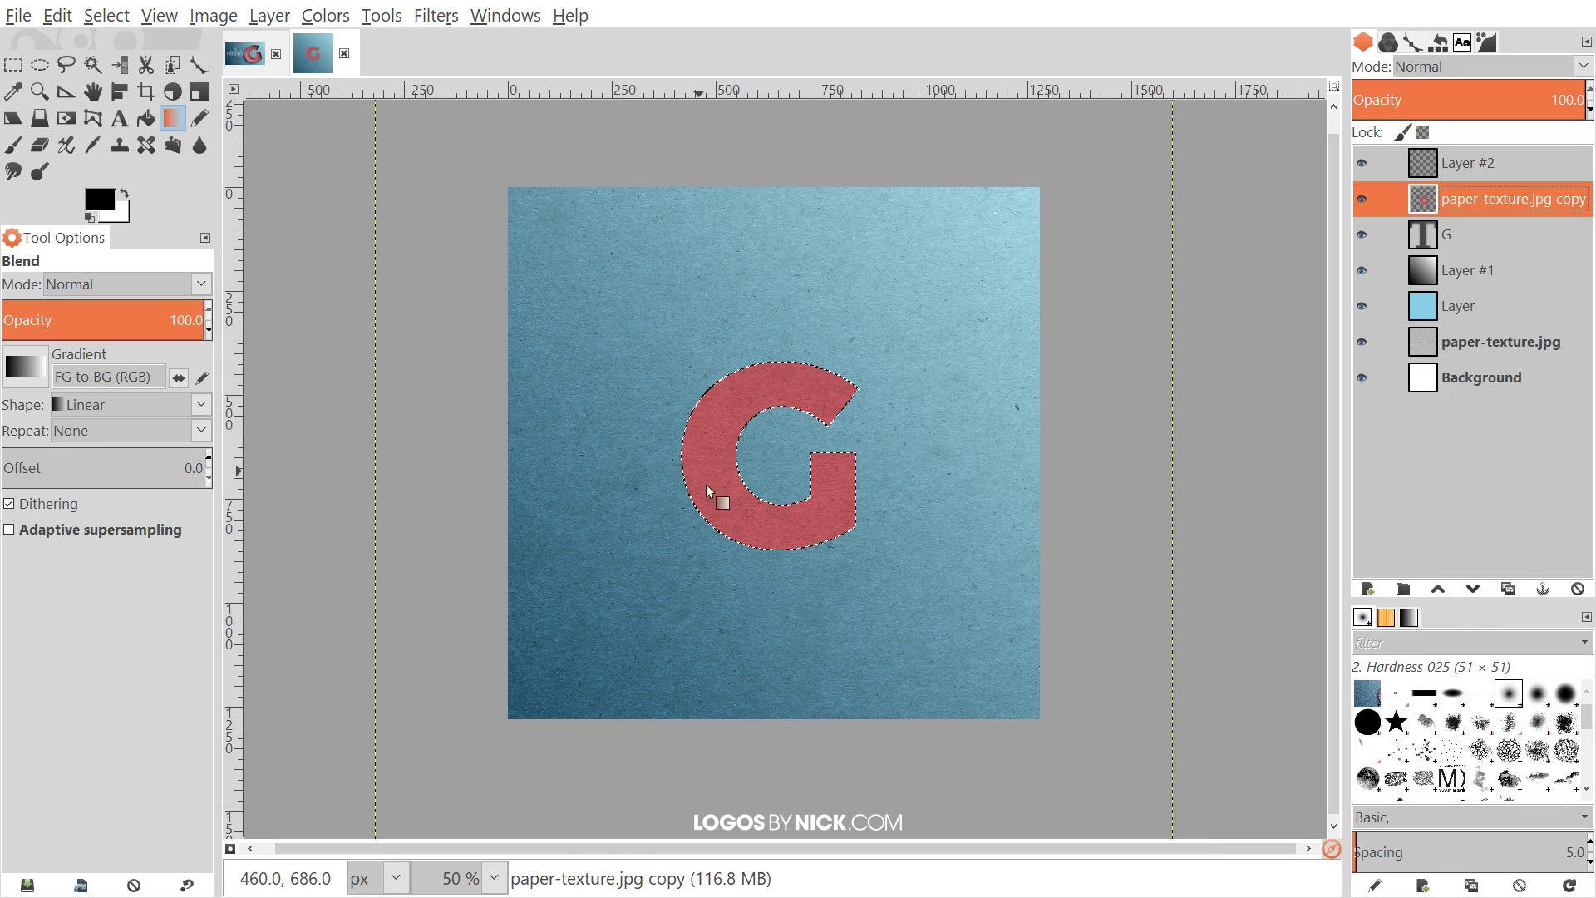
left_click(1455, 170)
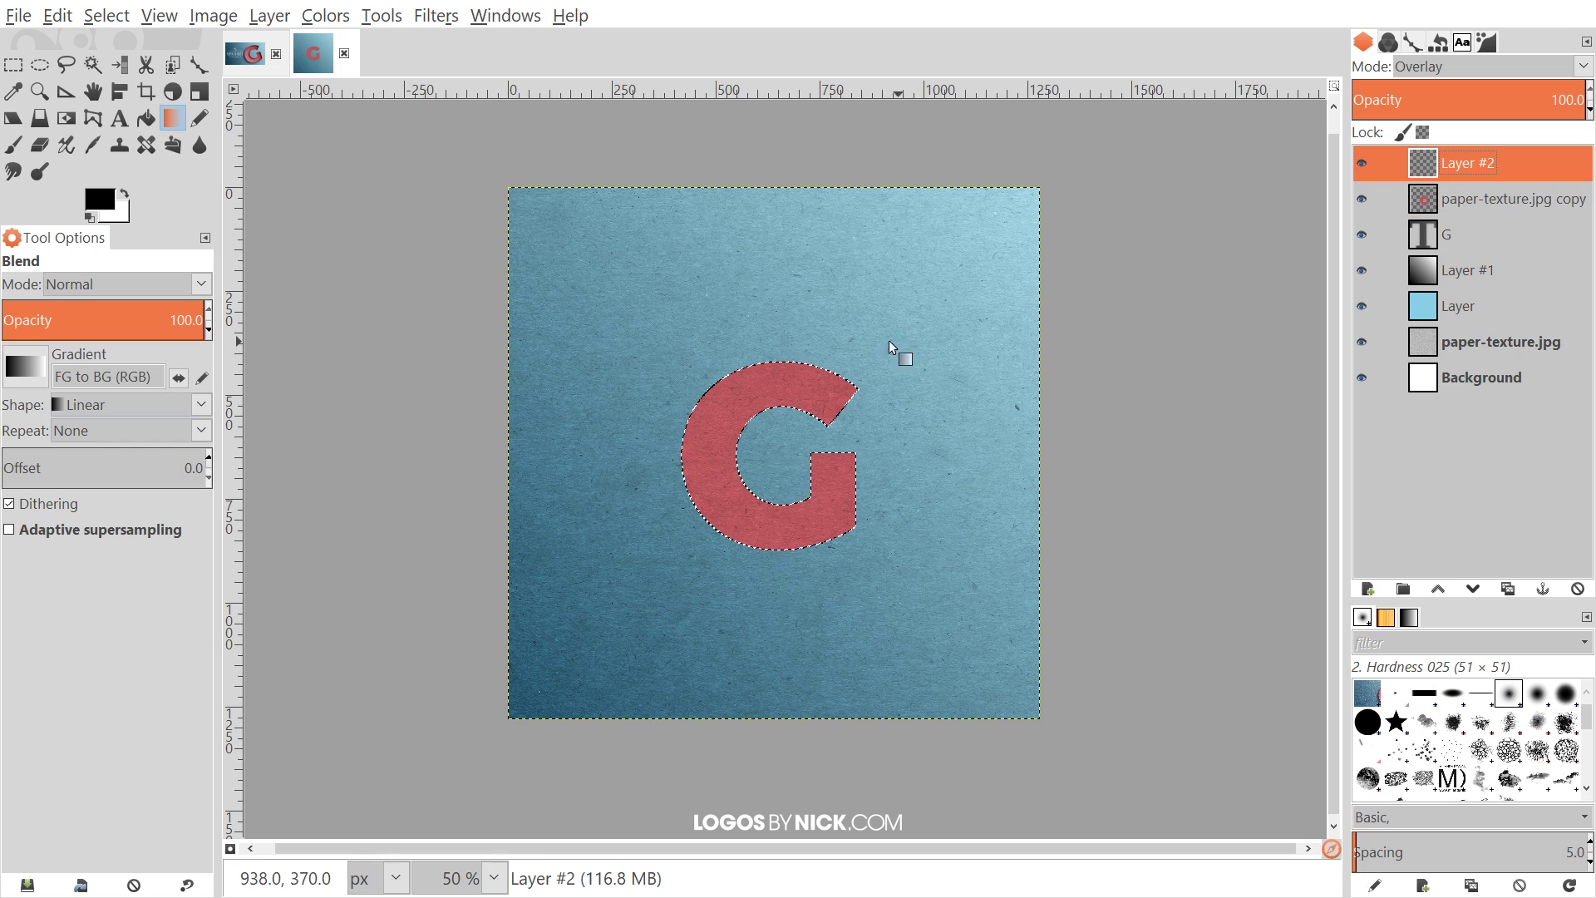
- Try two diagonal black-to-white gradients across the selected G from its upper right to its lower left, undoing each one
left_click_drag(858, 358, 697, 539)
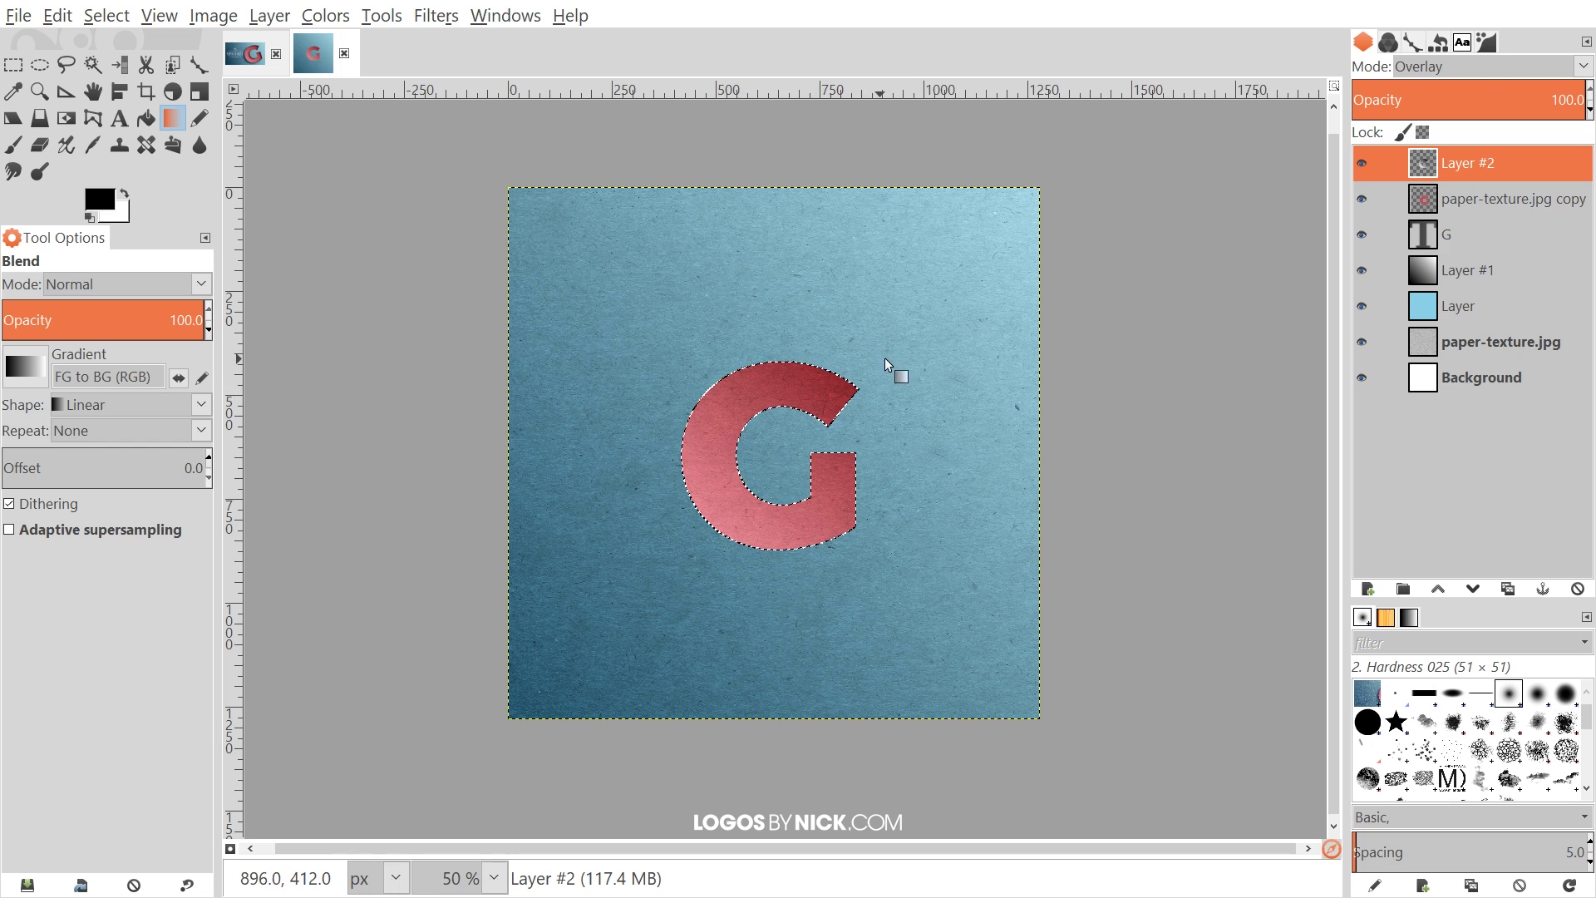
key("ctrl+z")
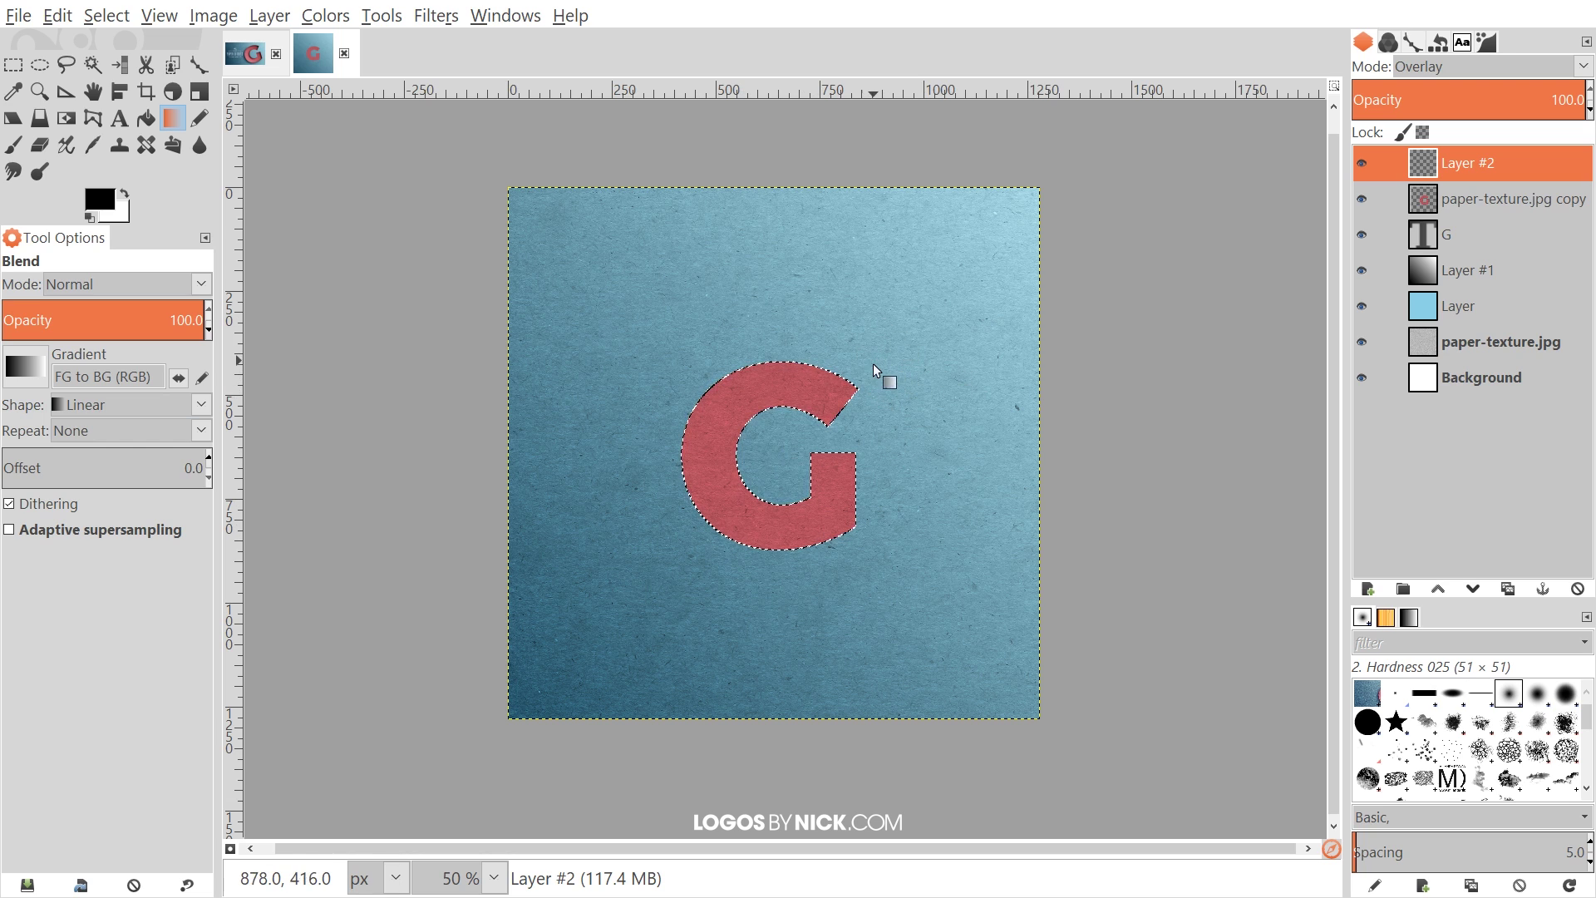
left_click_drag(883, 357, 600, 607)
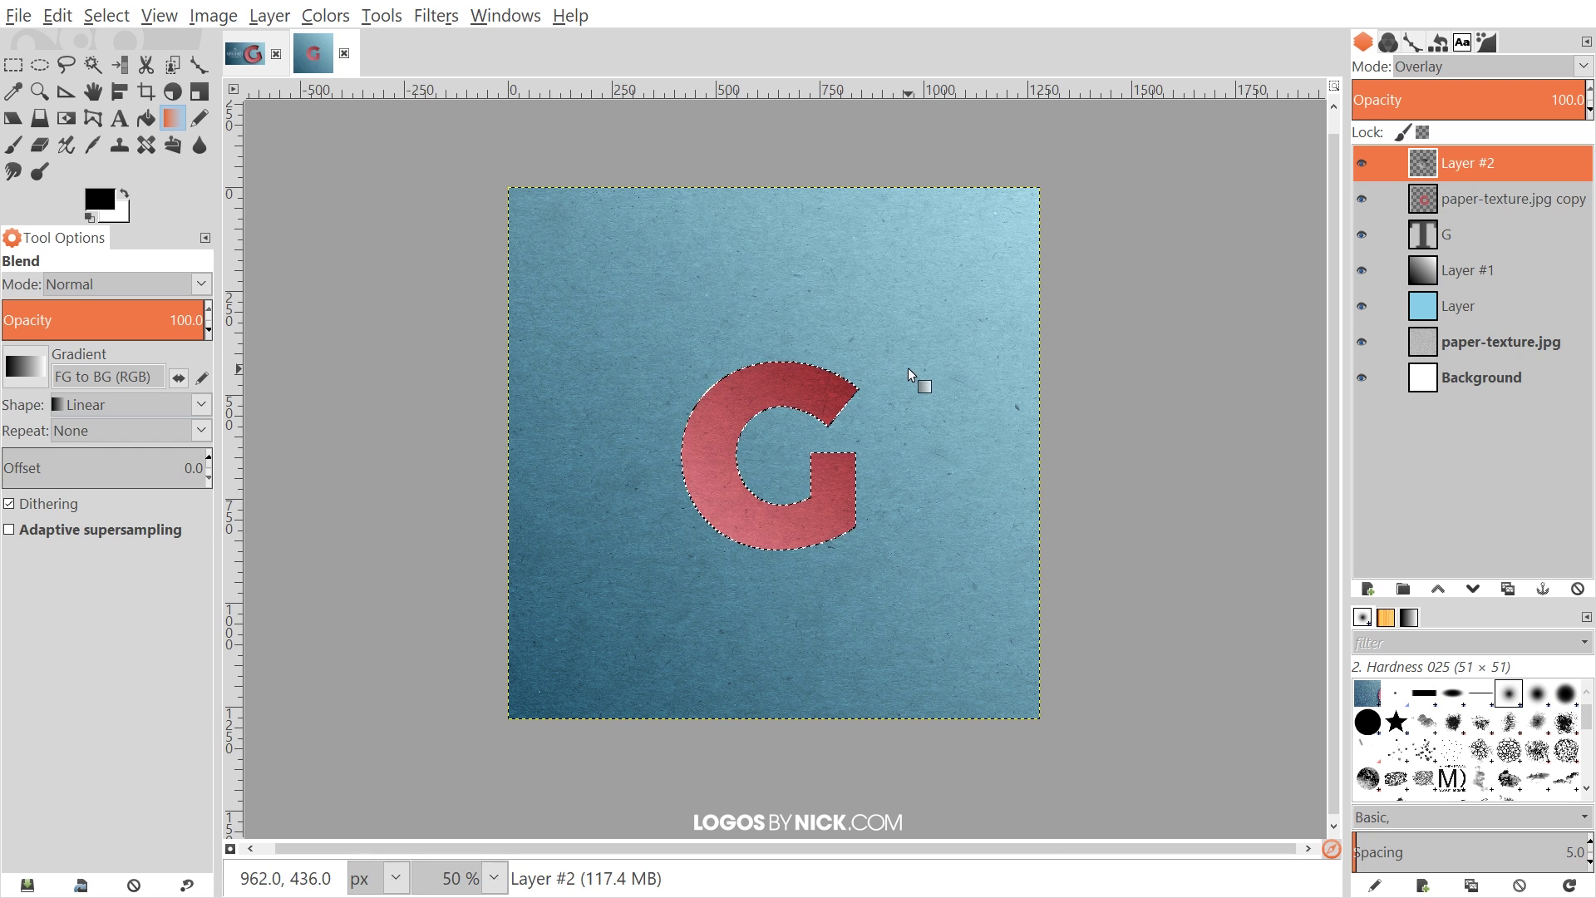
key("ctrl+z")
- Shade the selected G on Layer #2 with a linear black-to-white gradient from beyond its upper right to its lower left, and deselect
left_click_drag(911, 317, 649, 587)
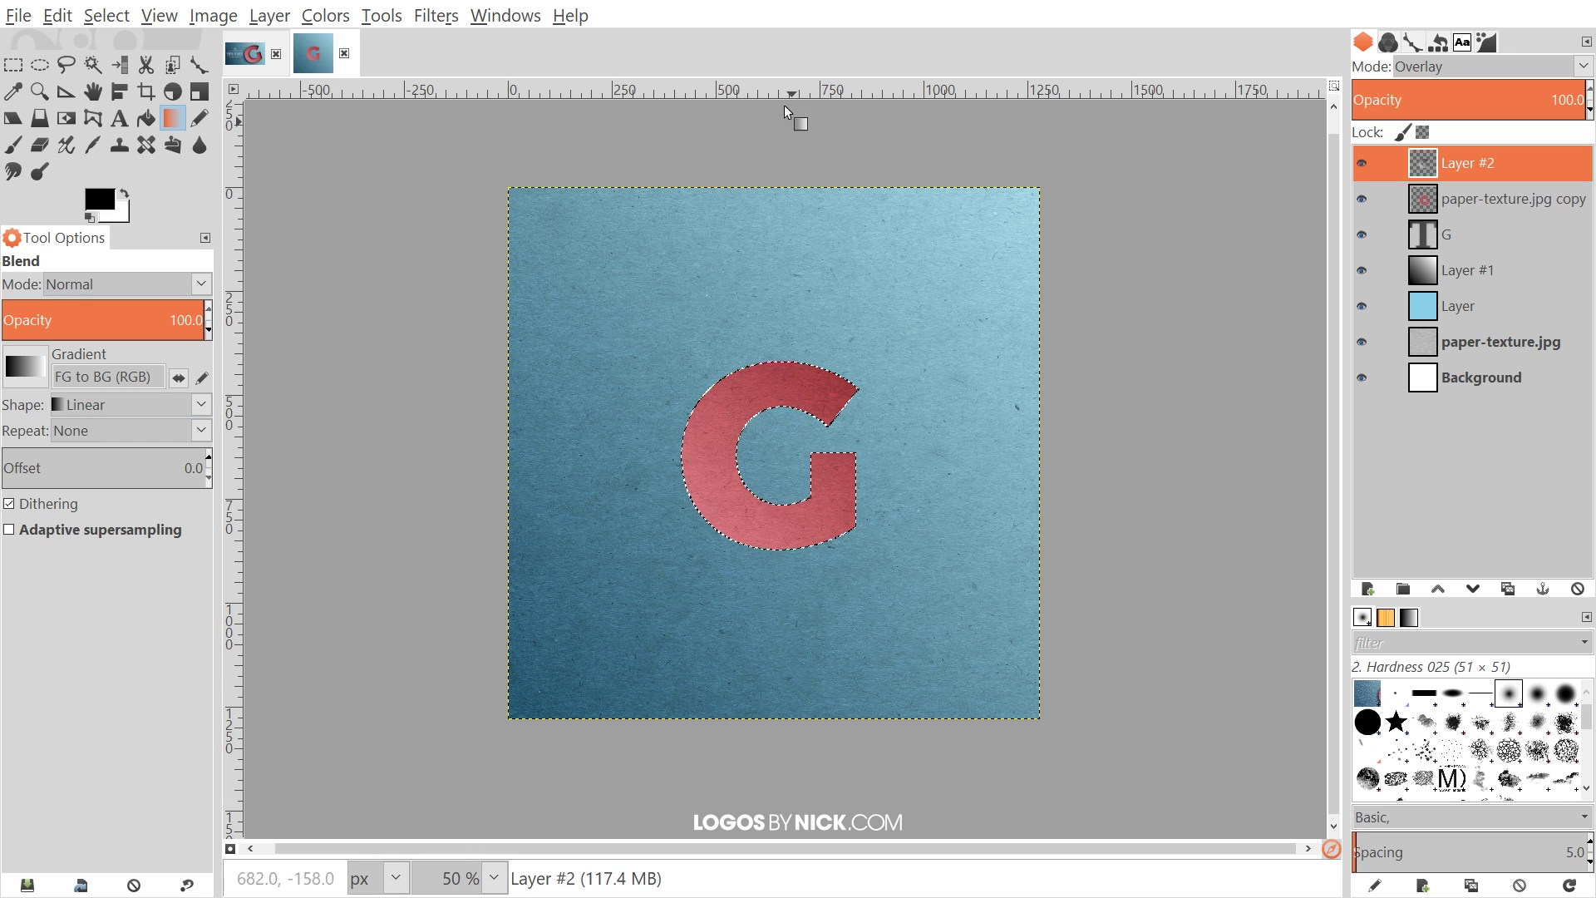
left_click(96, 15)
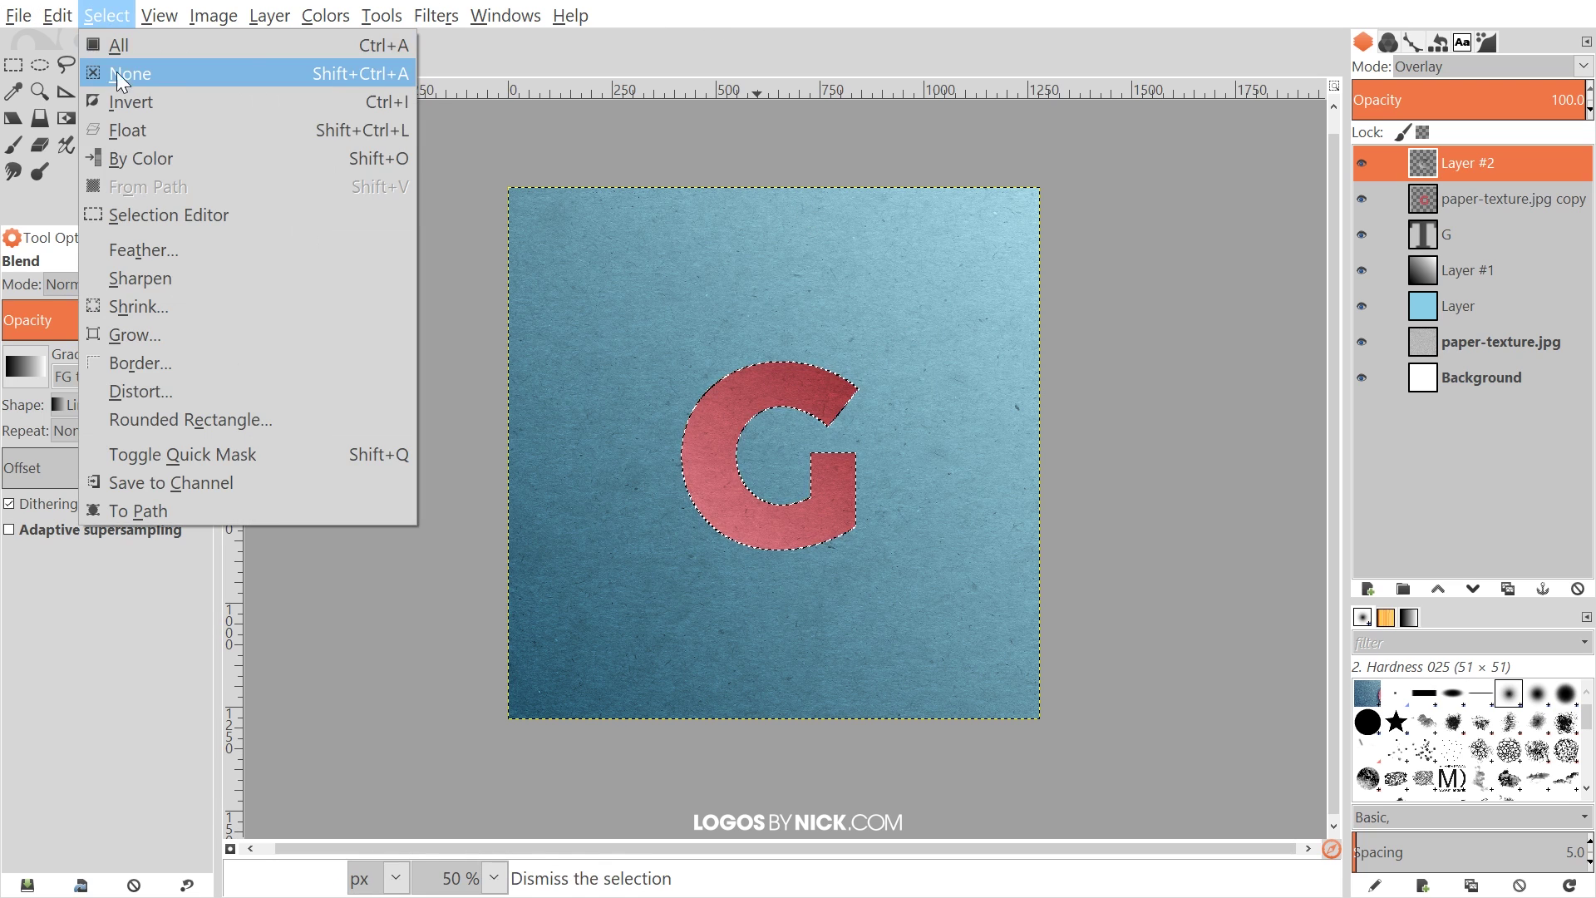
left_click(118, 72)
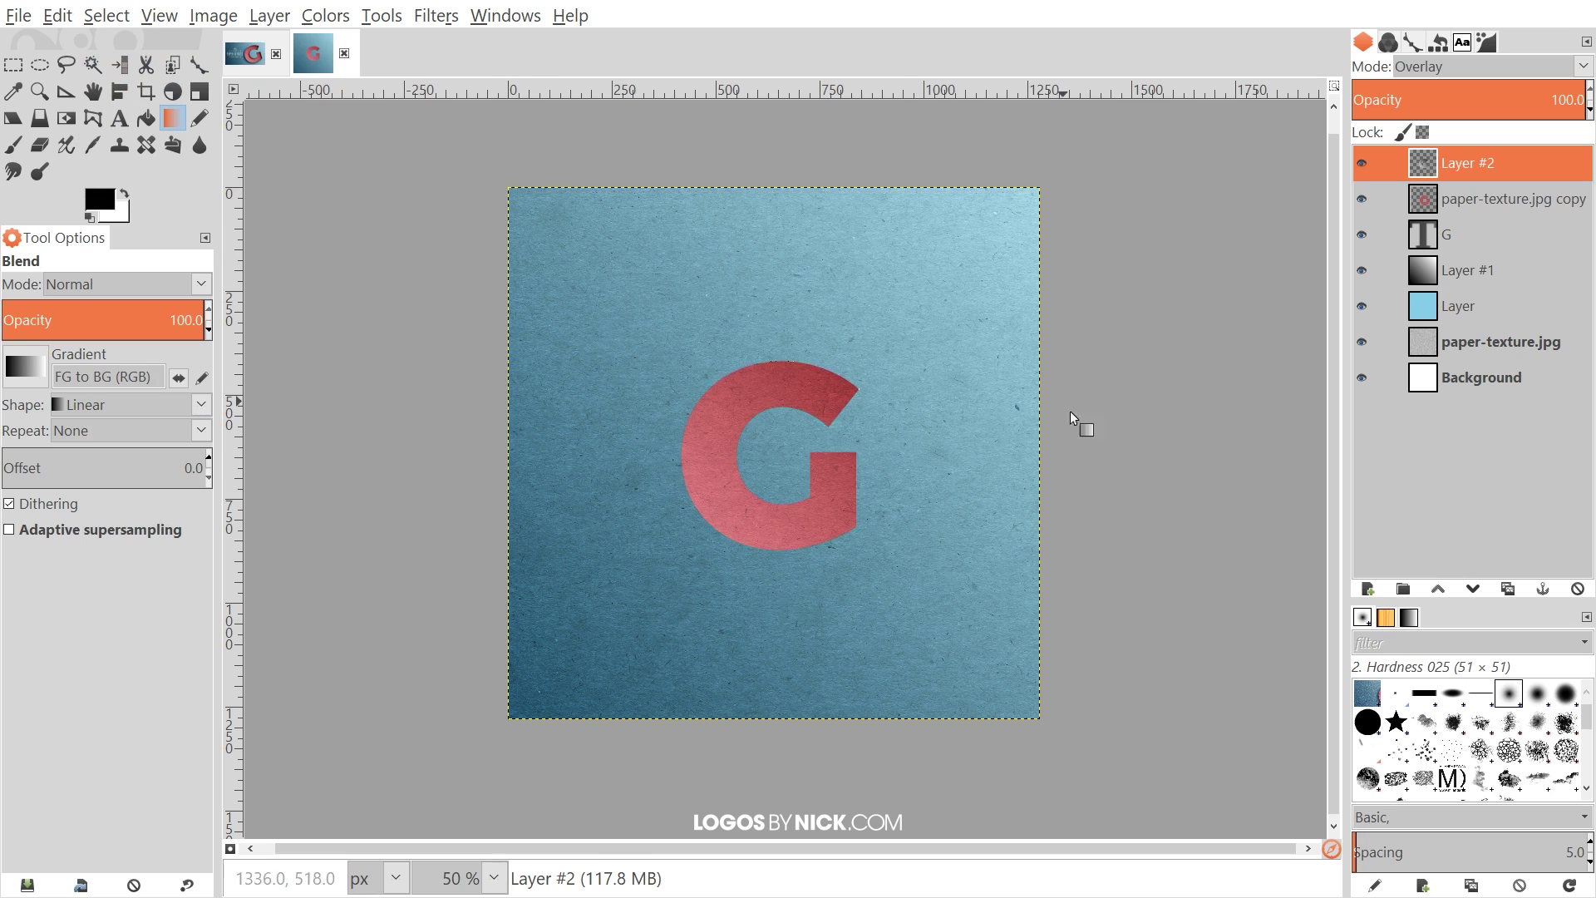
- Check the finished cutout in the thumbnail image, and add a new top layer filled with the black foreground color to the G design
scroll(903, 430, "up", 1)
scroll(903, 431, "down", 1)
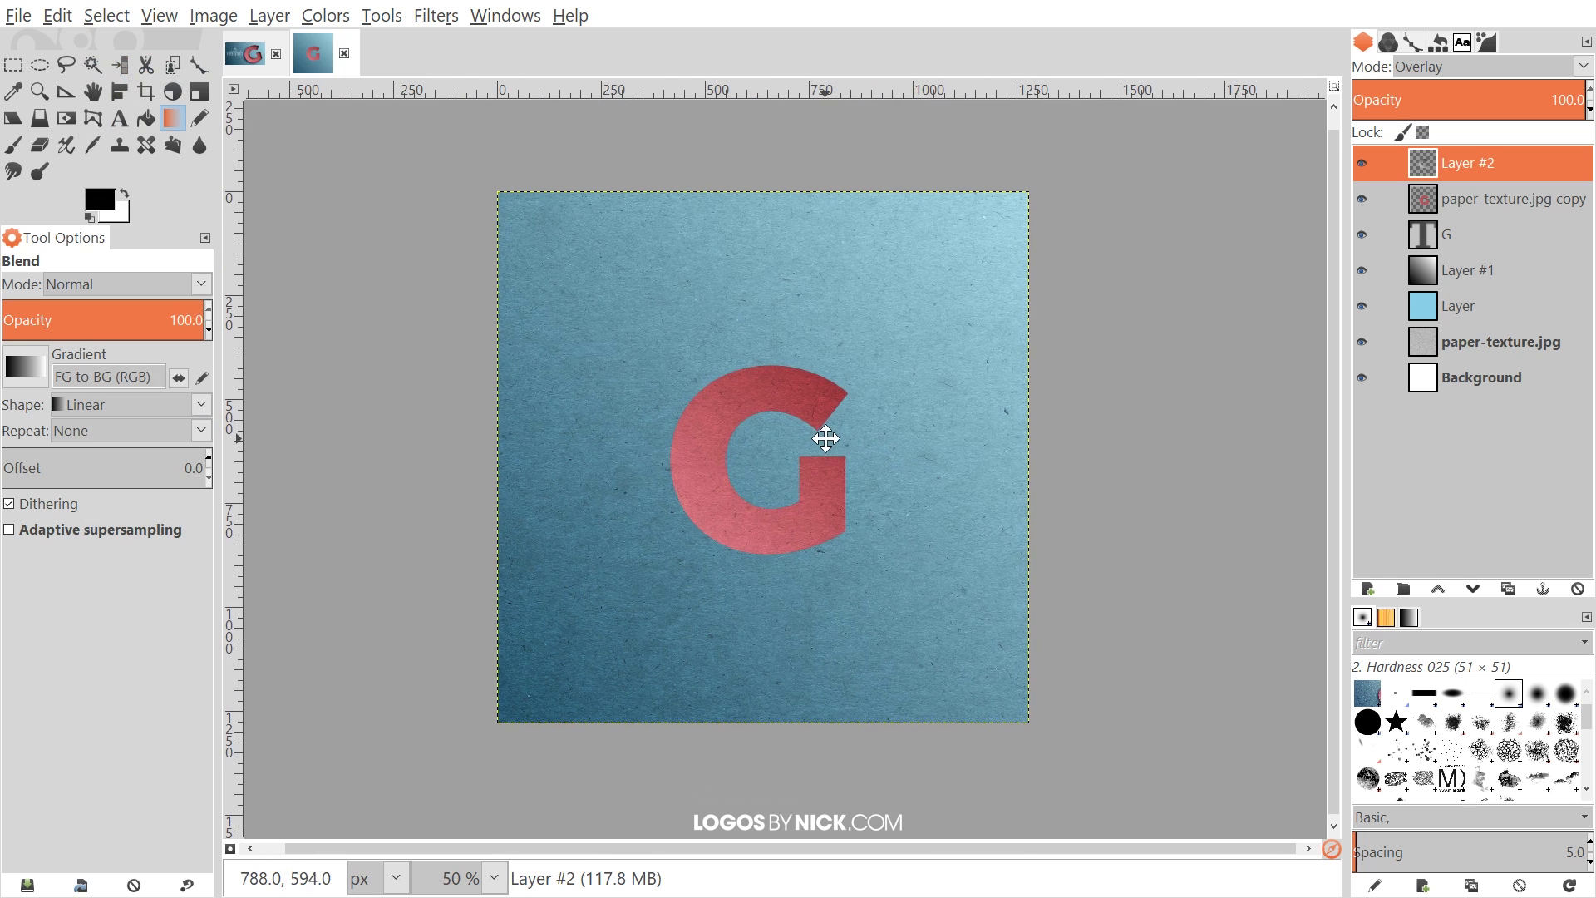
left_click(264, 54)
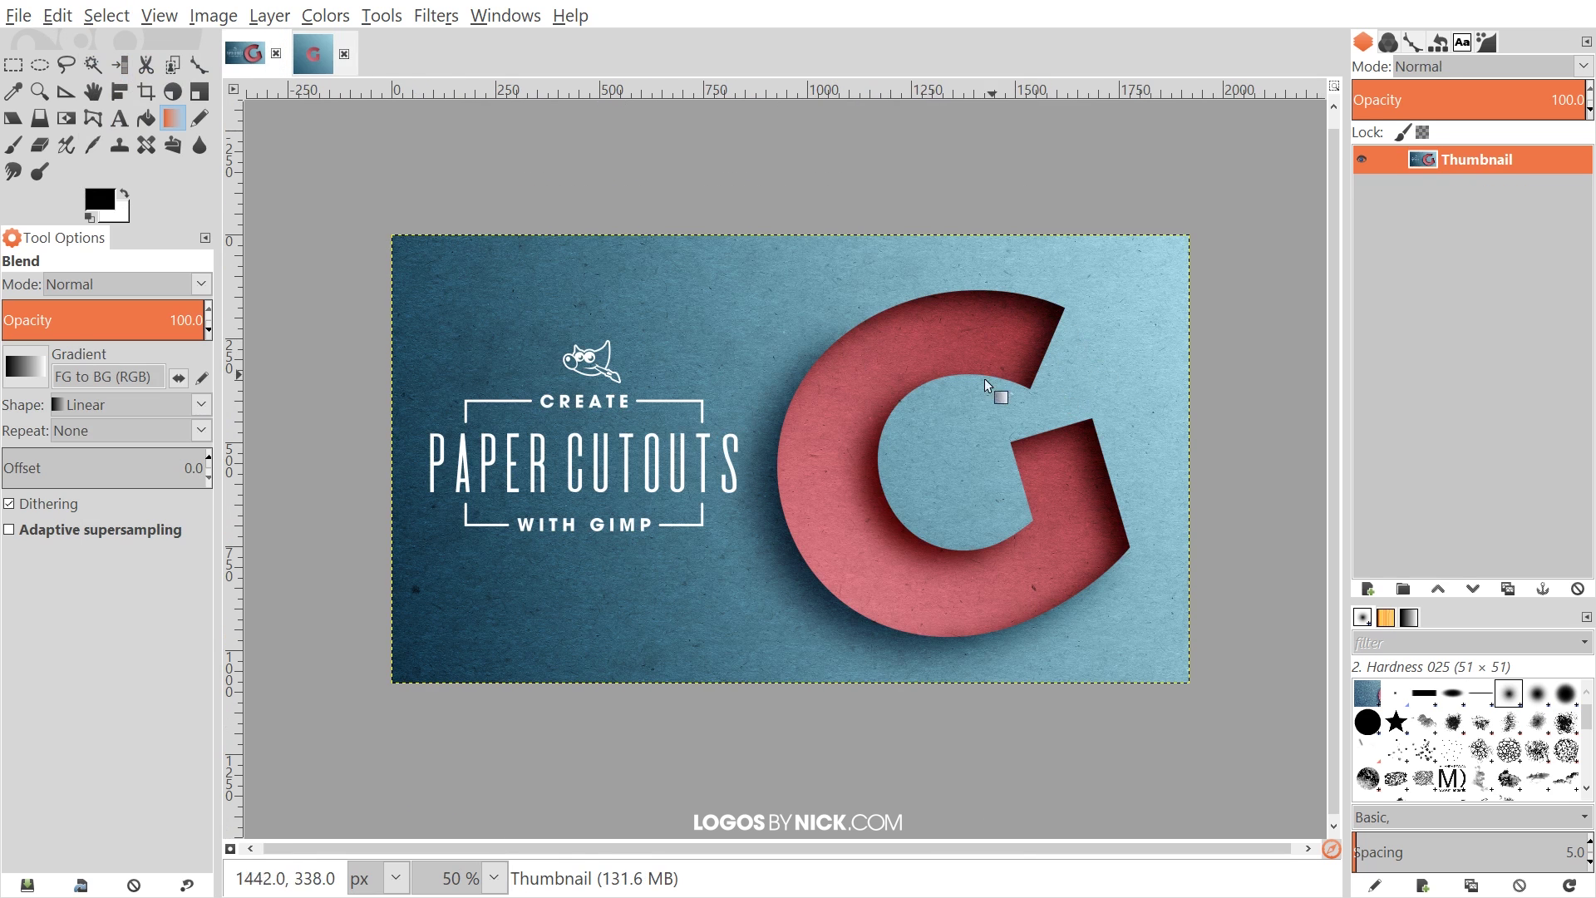
left_click(314, 51)
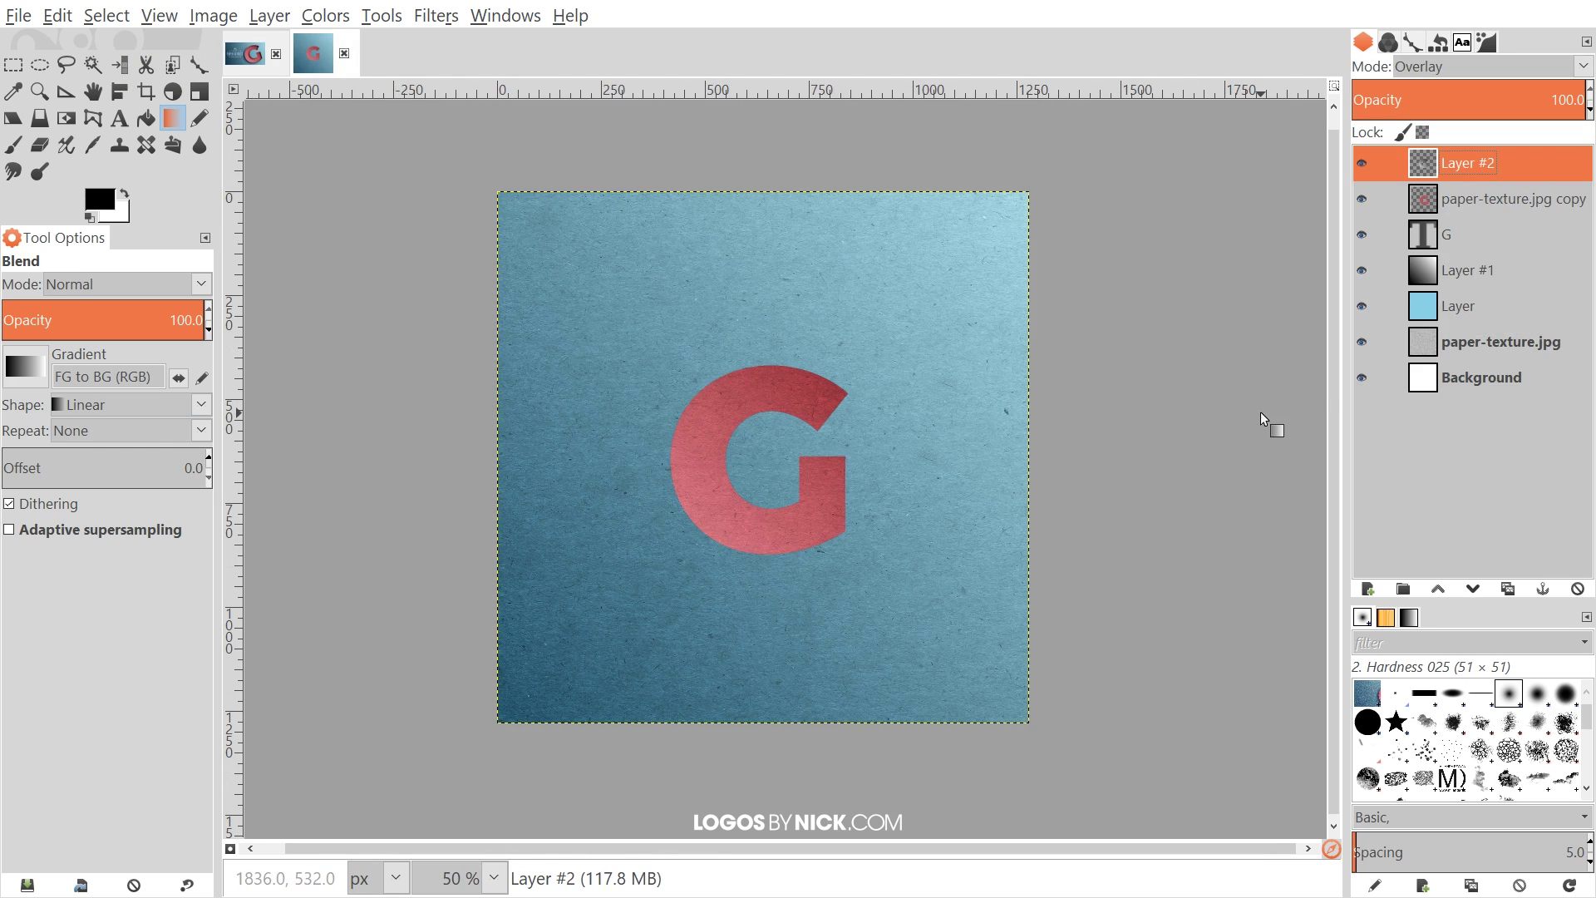
left_click(1368, 589)
left_click(1416, 796)
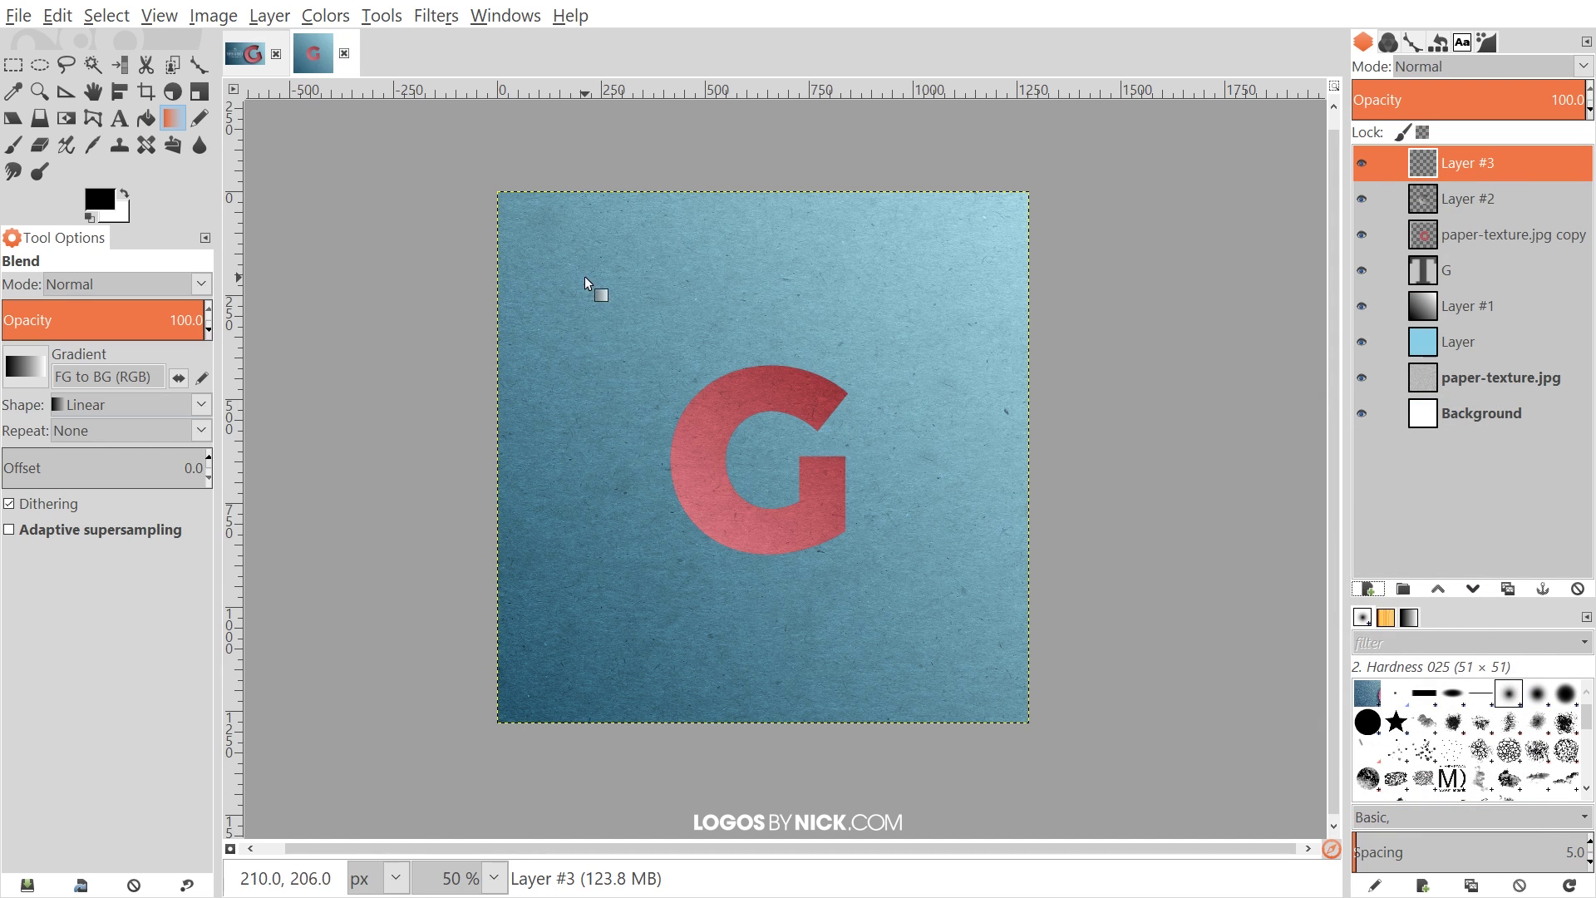
left_click(58, 16)
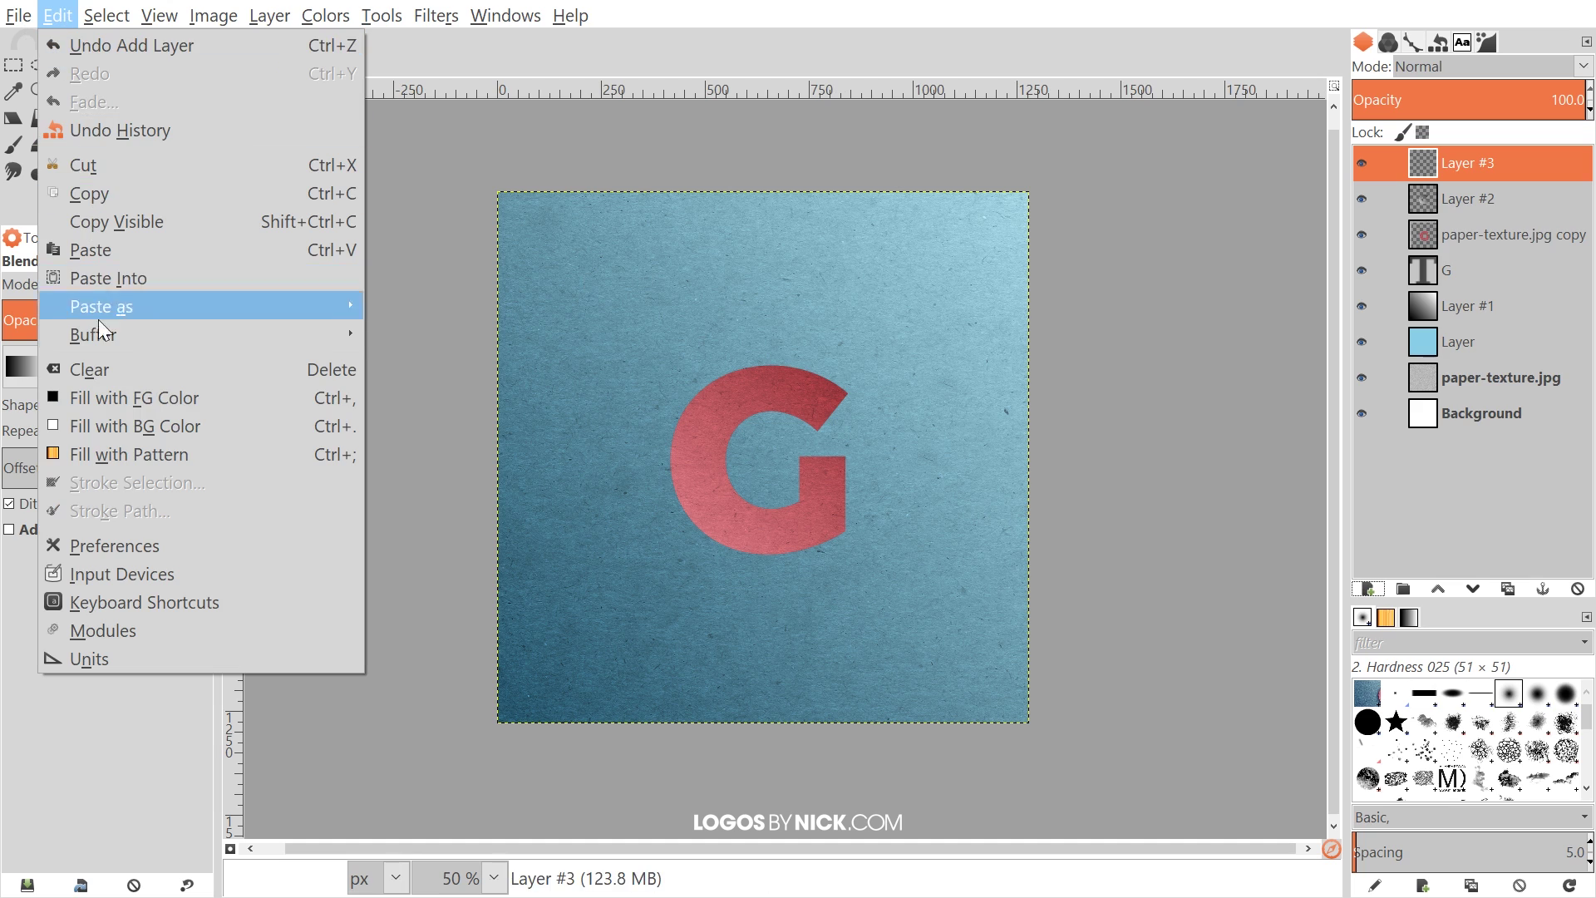
left_click(92, 402)
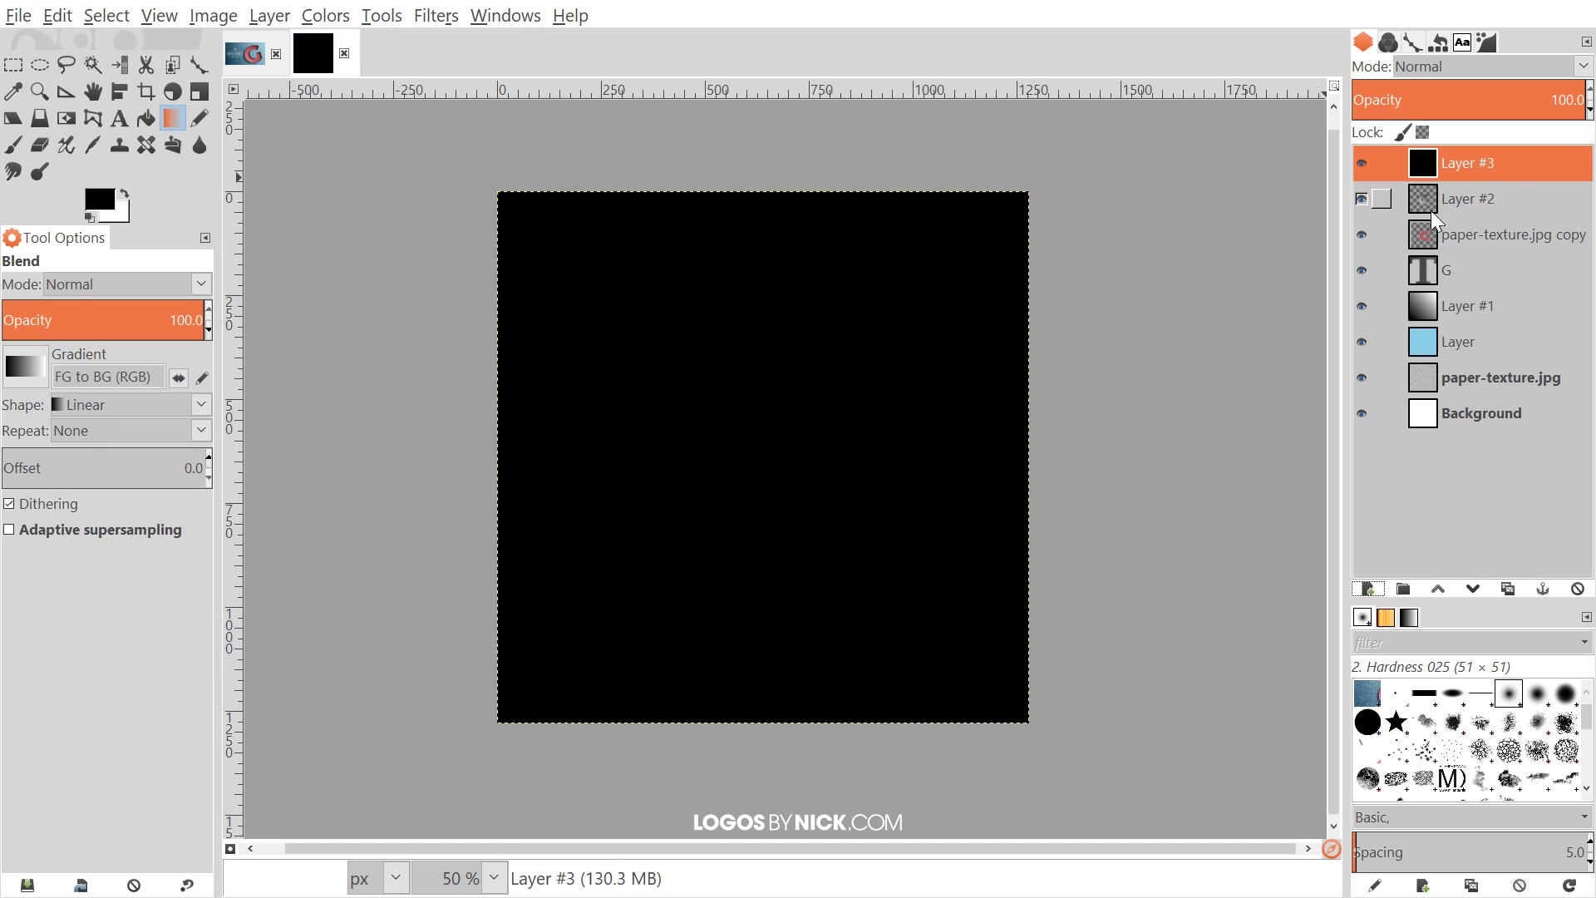
- Cut the G shape out of the black Layer #3 using Layer #2's alpha as the selection, and clear the selection
right_click(1460, 198)
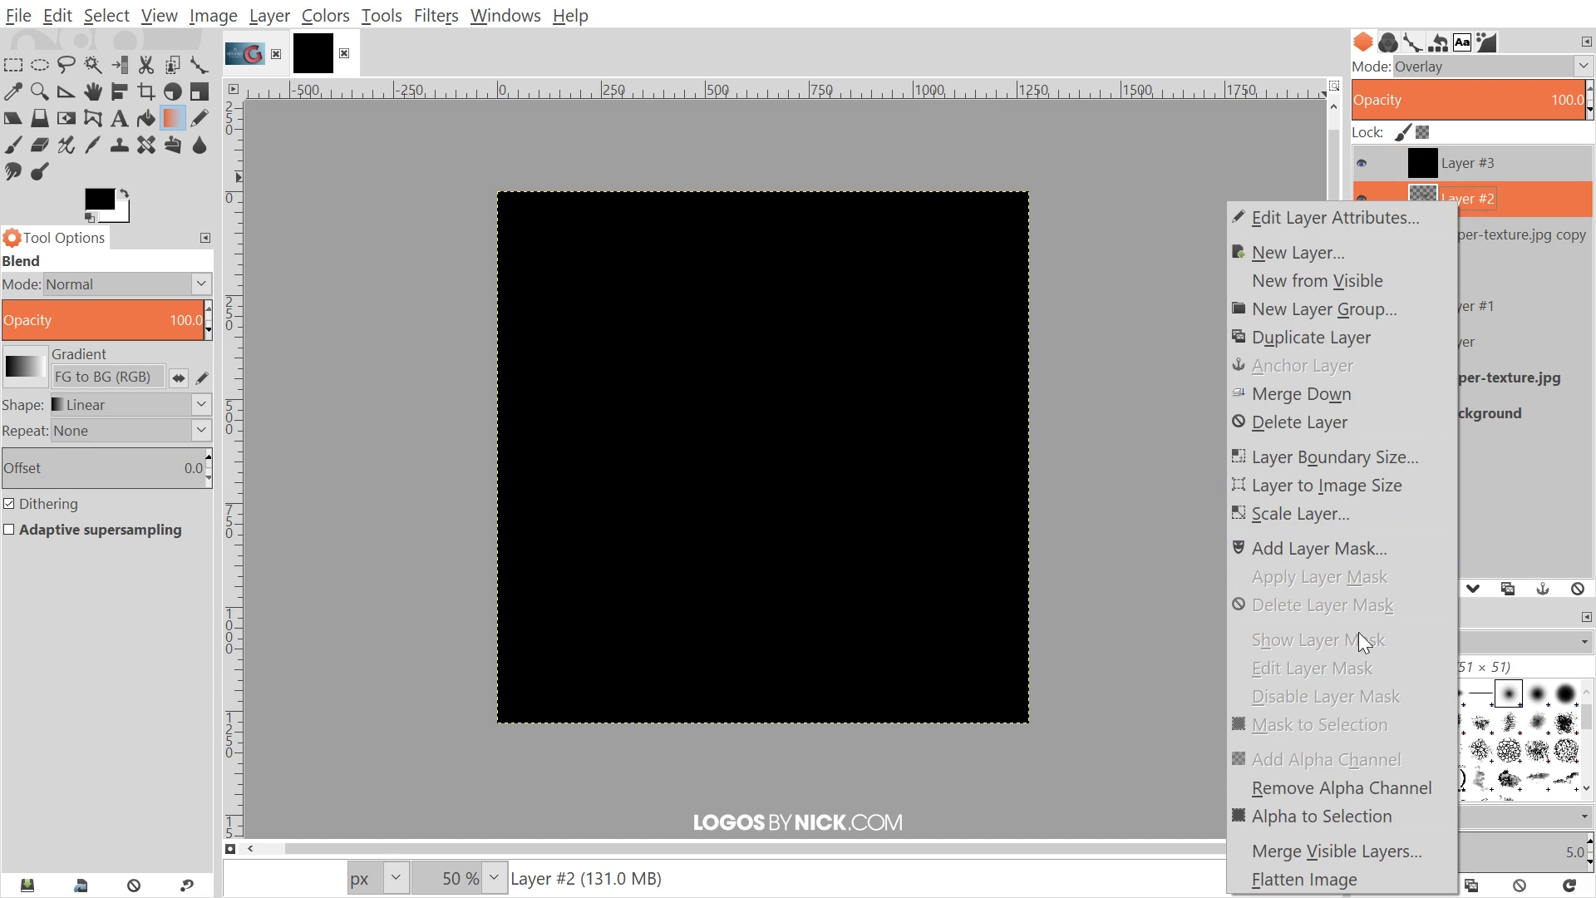
left_click(1321, 813)
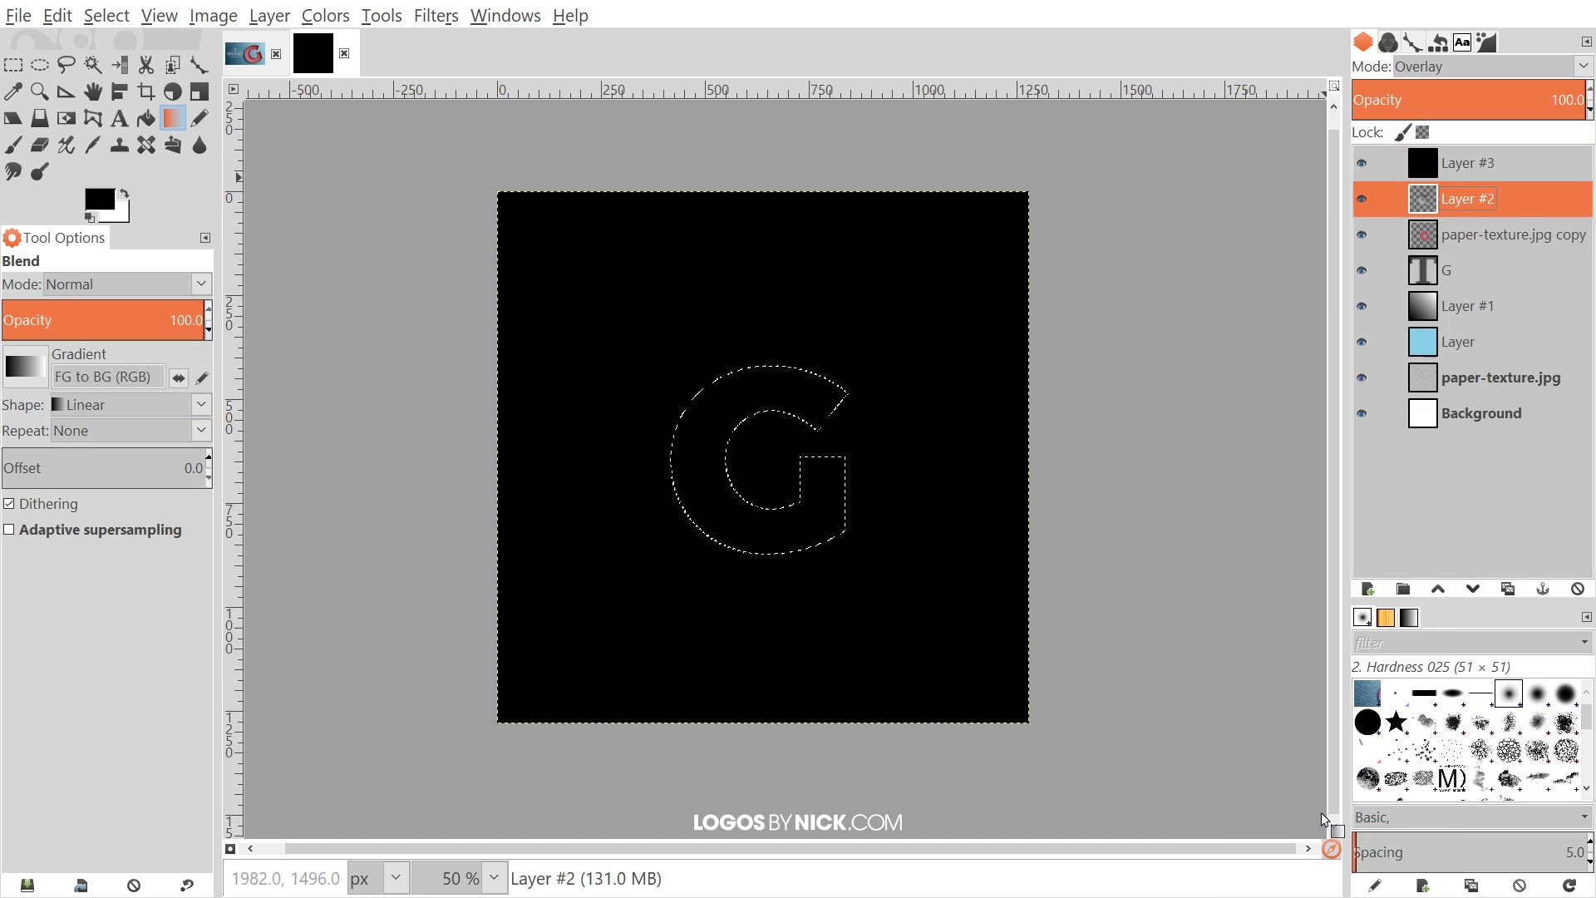
left_click(1464, 160)
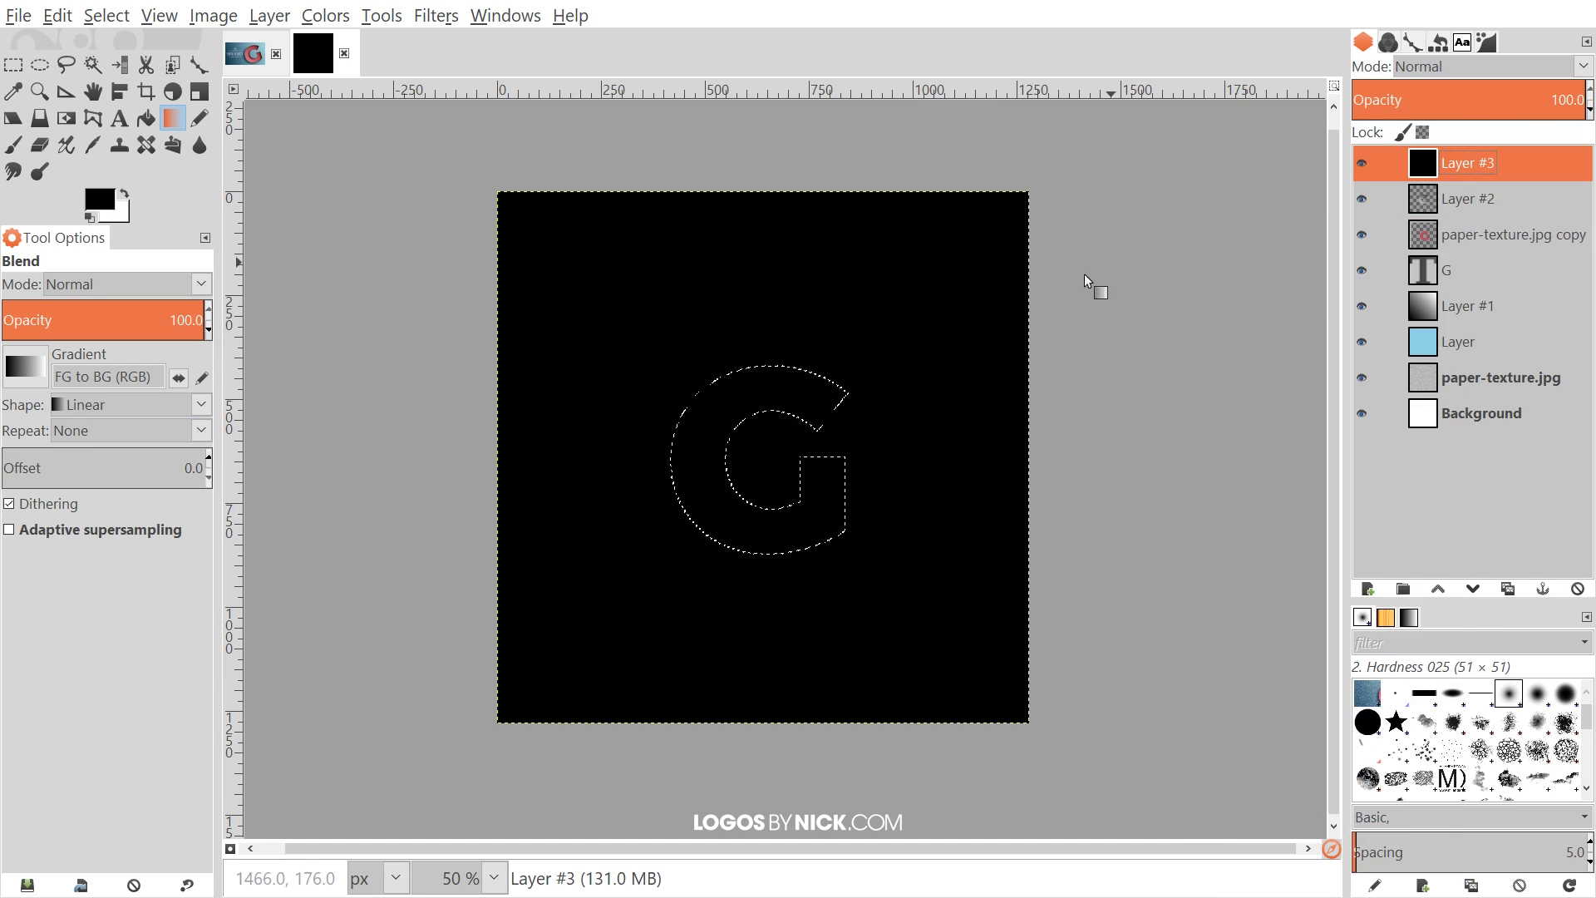
key("Delete")
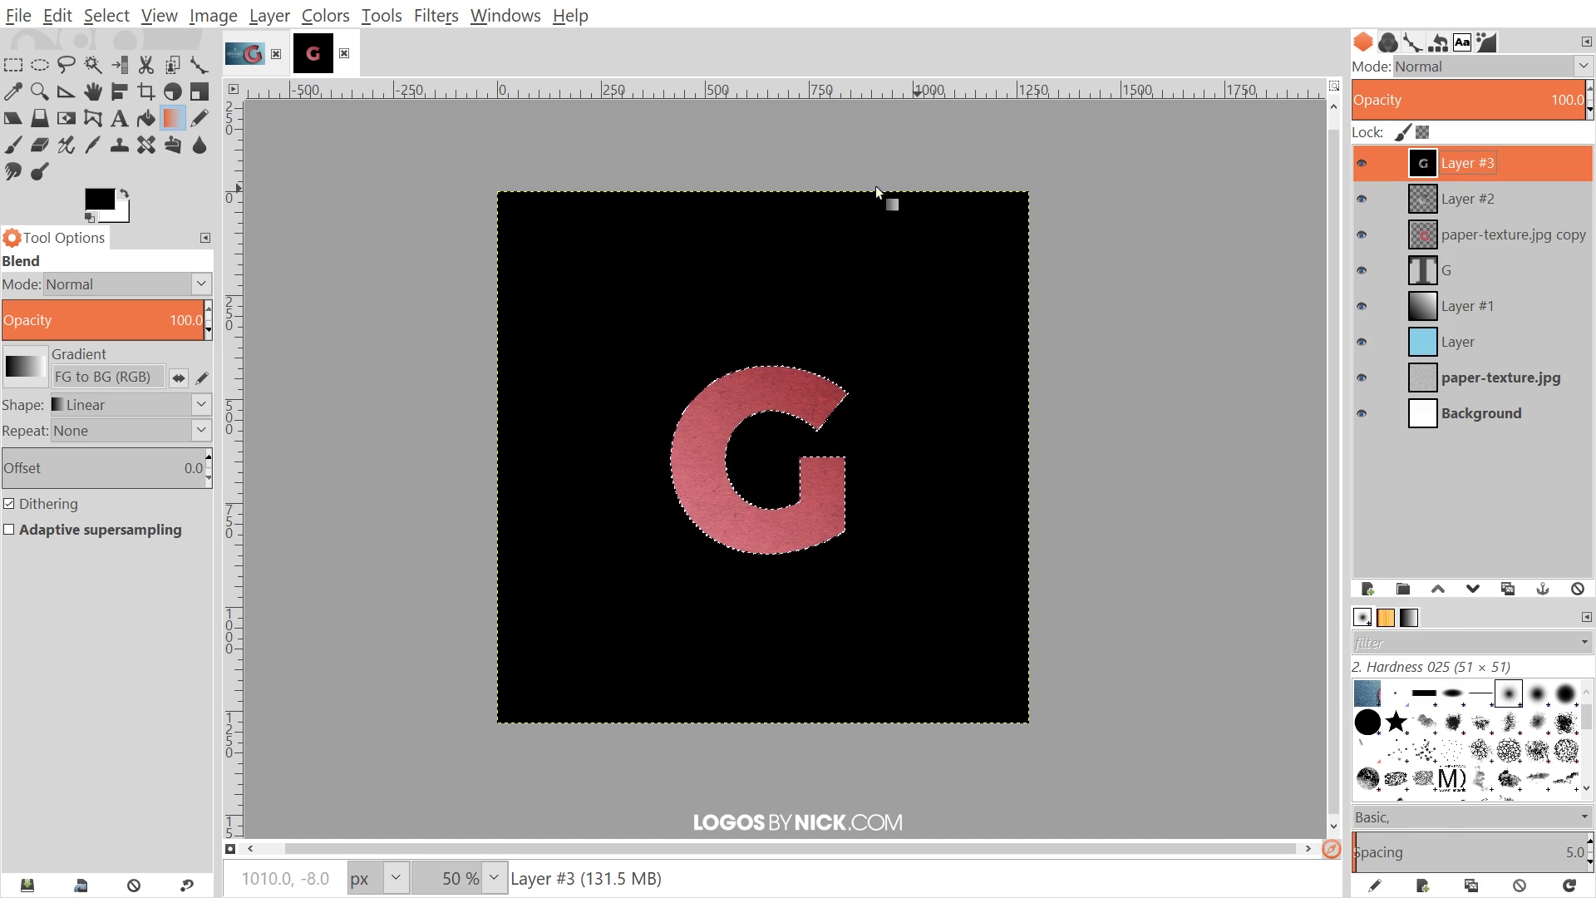
left_click(107, 15)
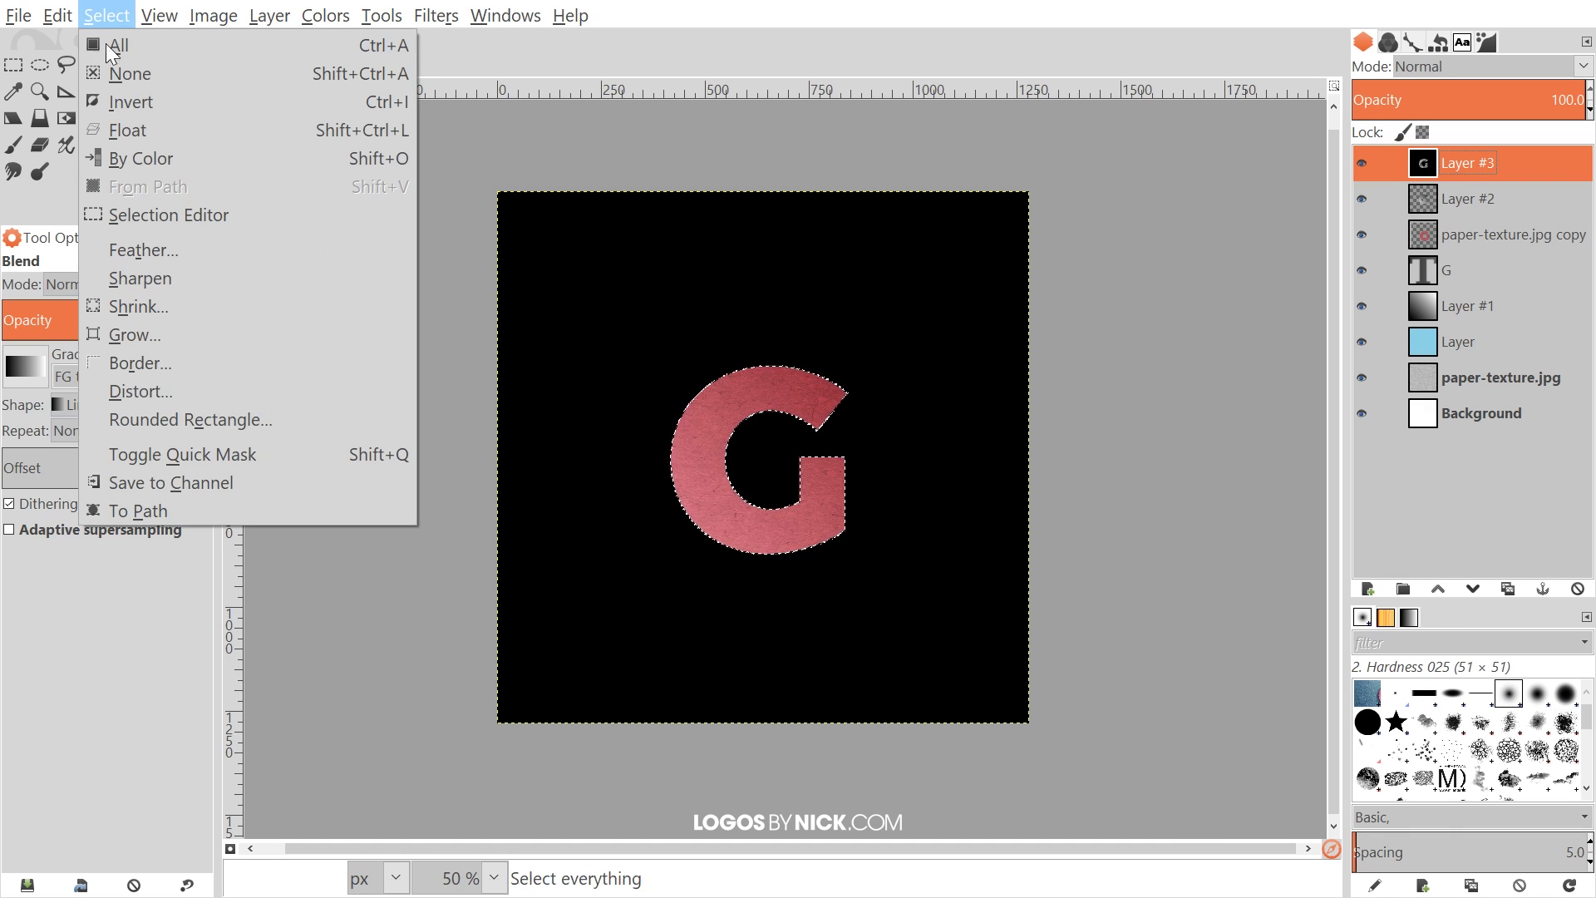
left_click(116, 73)
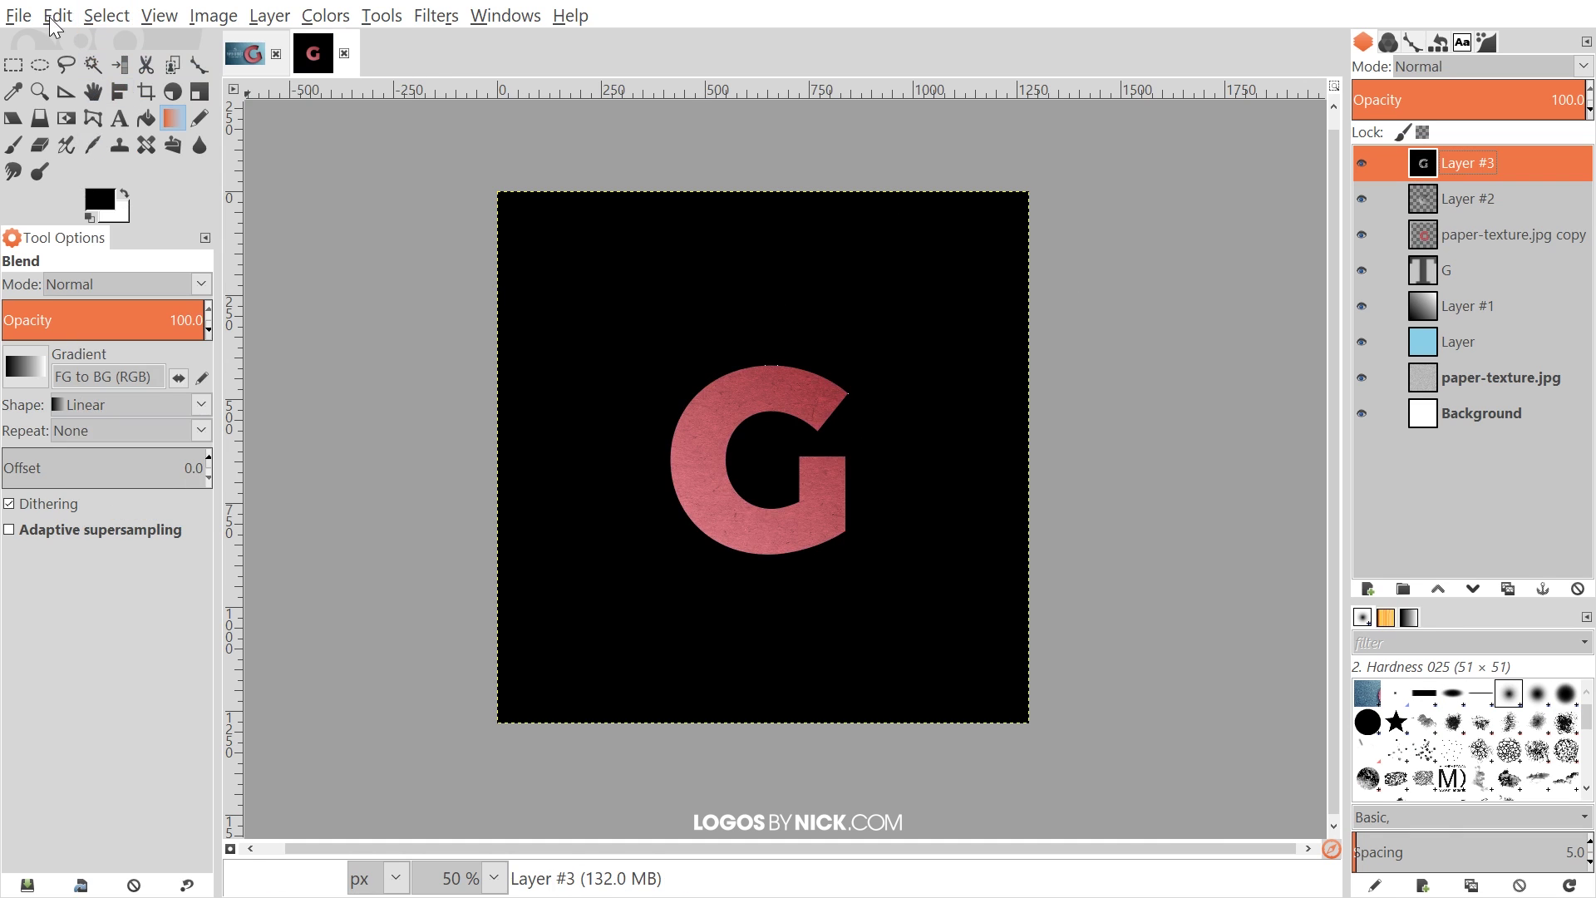
- Reduce Layer #3's opacity to 80.9, shift the layer slightly left and down from the G, and restore its opacity to 100
left_click_drag(1069, 399, 1062, 441)
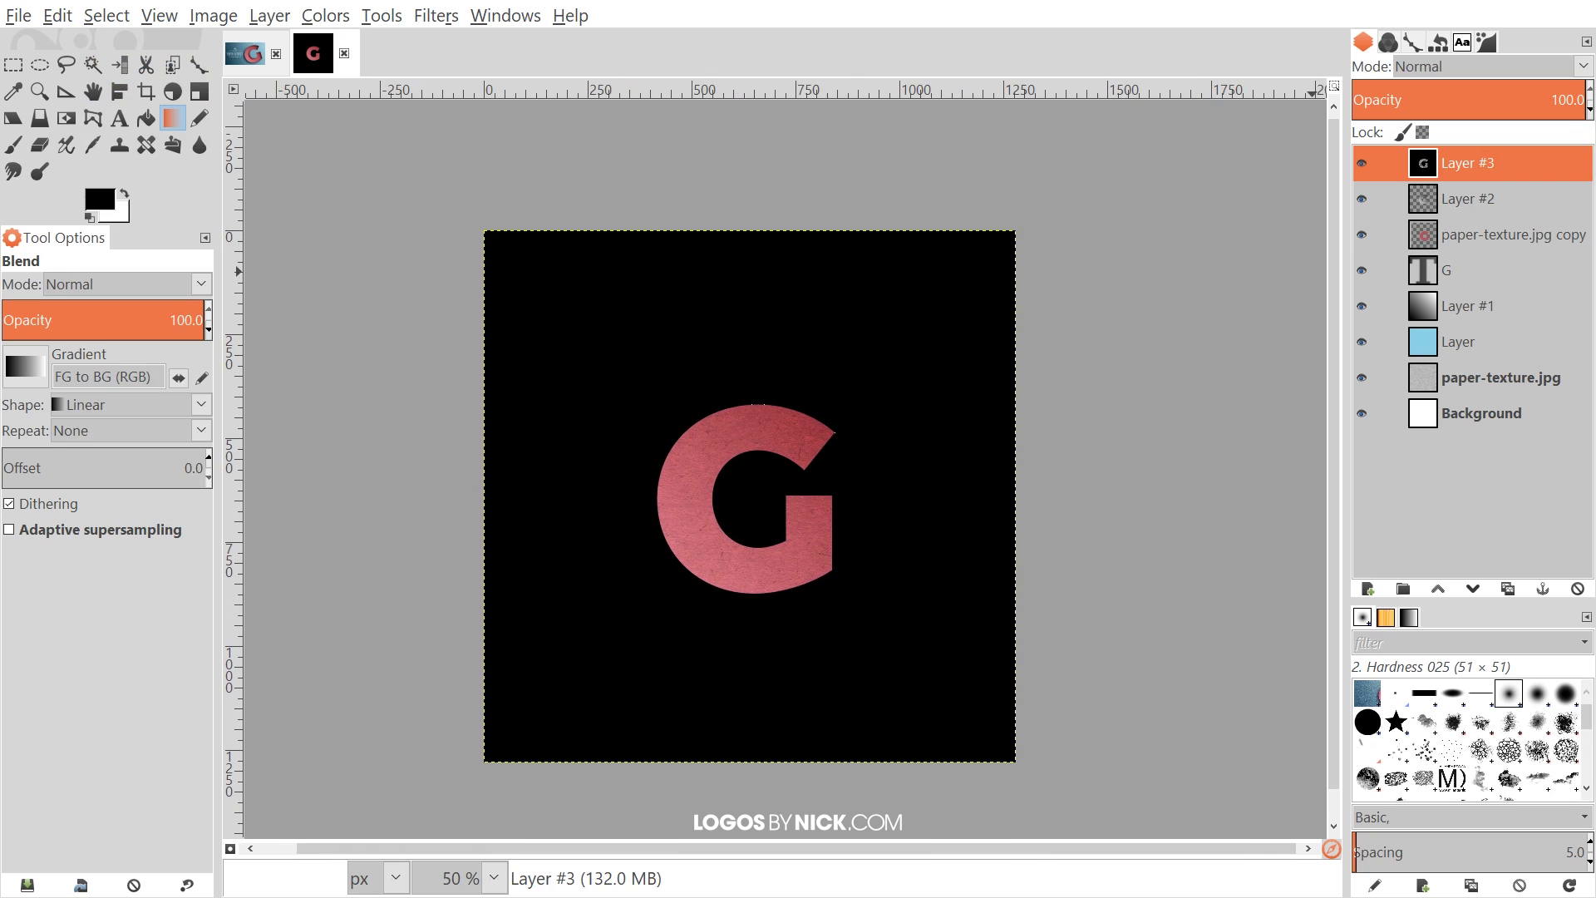
left_click_drag(1559, 93, 1543, 91)
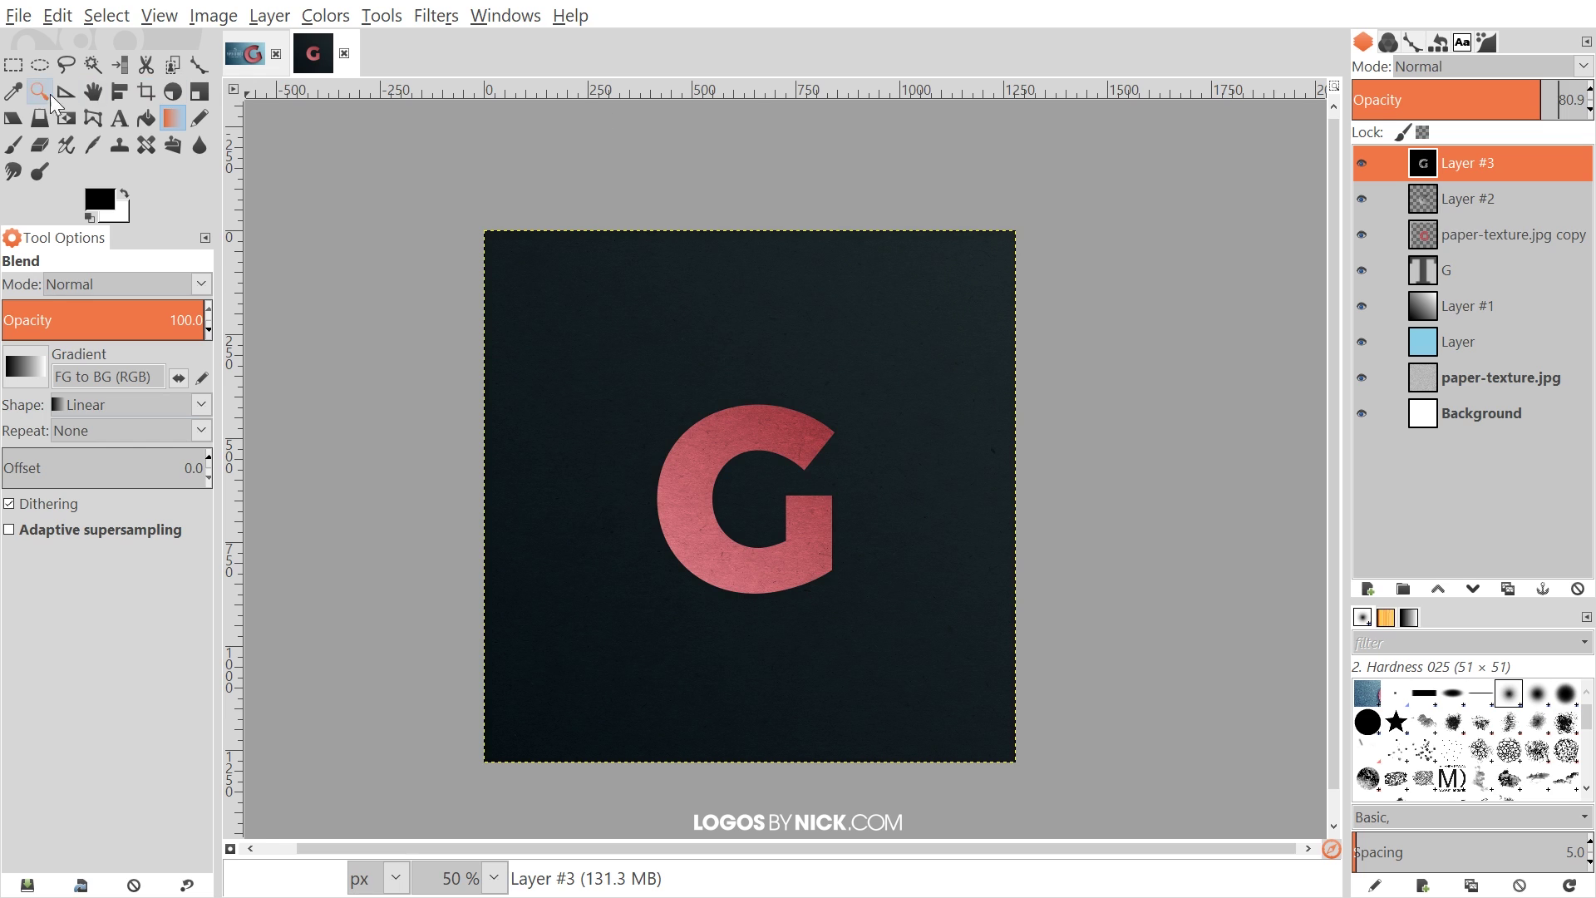
left_click(88, 93)
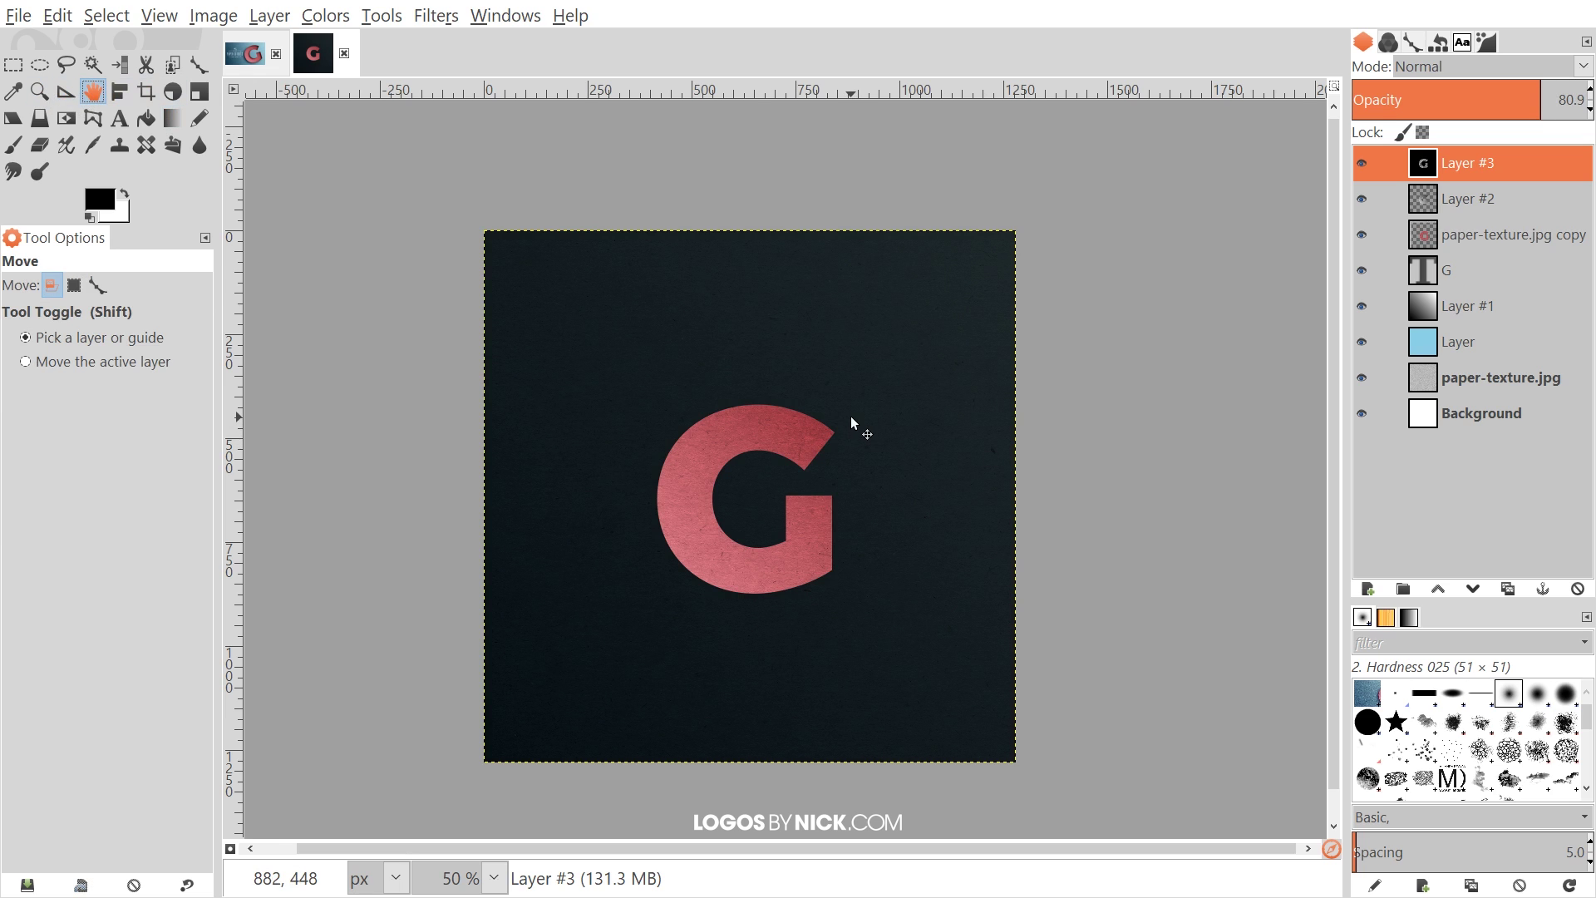
left_click_drag(850, 417, 840, 419)
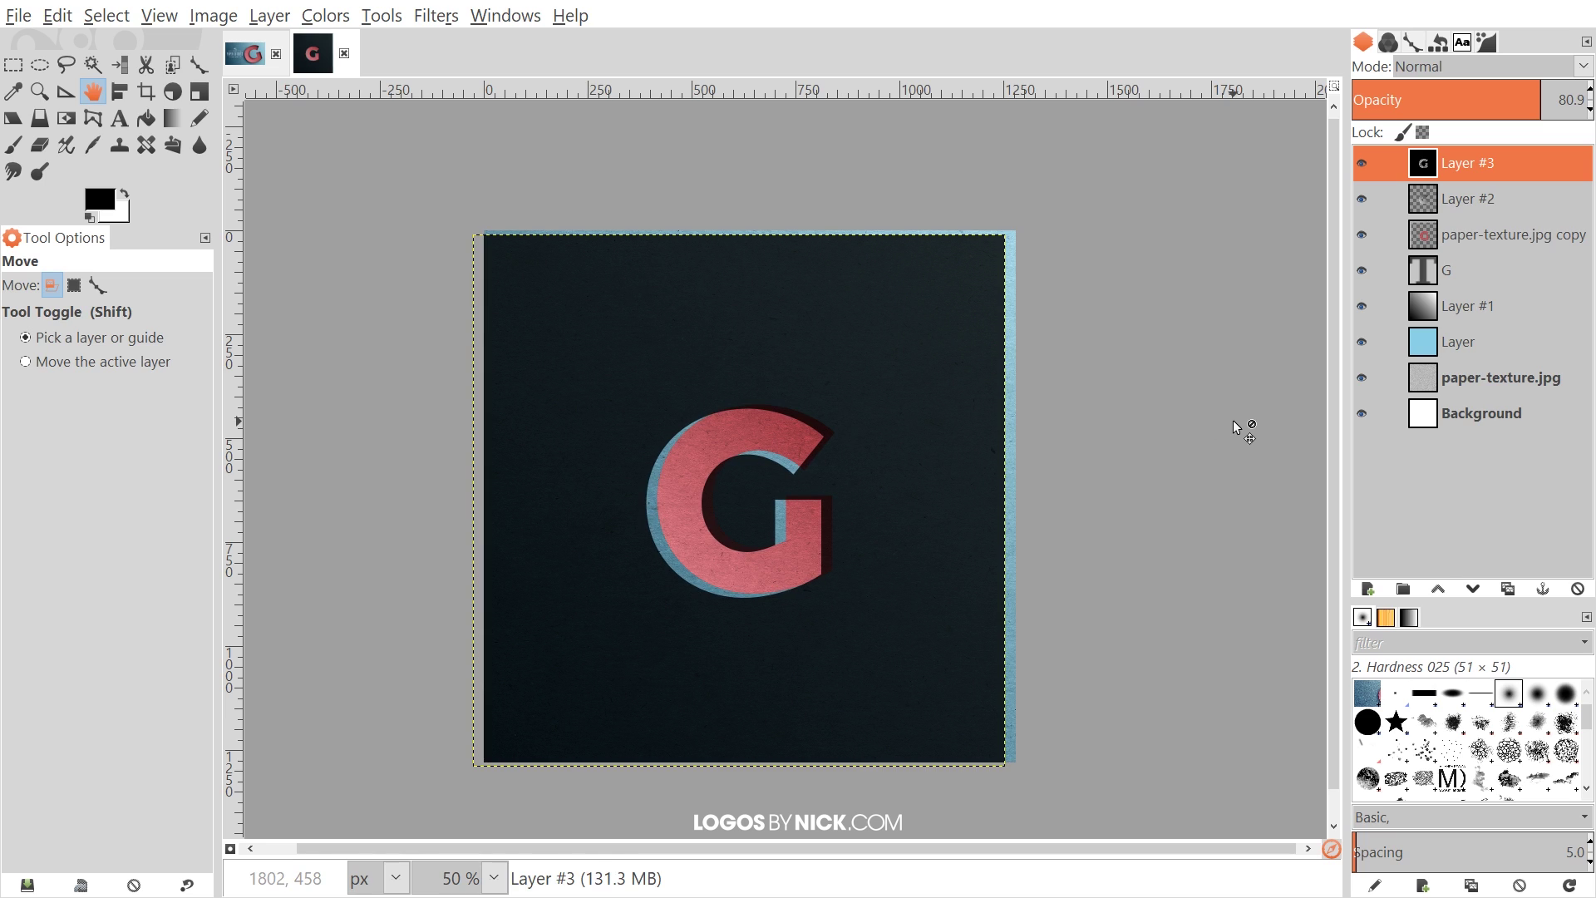
left_click_drag(1545, 98, 1589, 98)
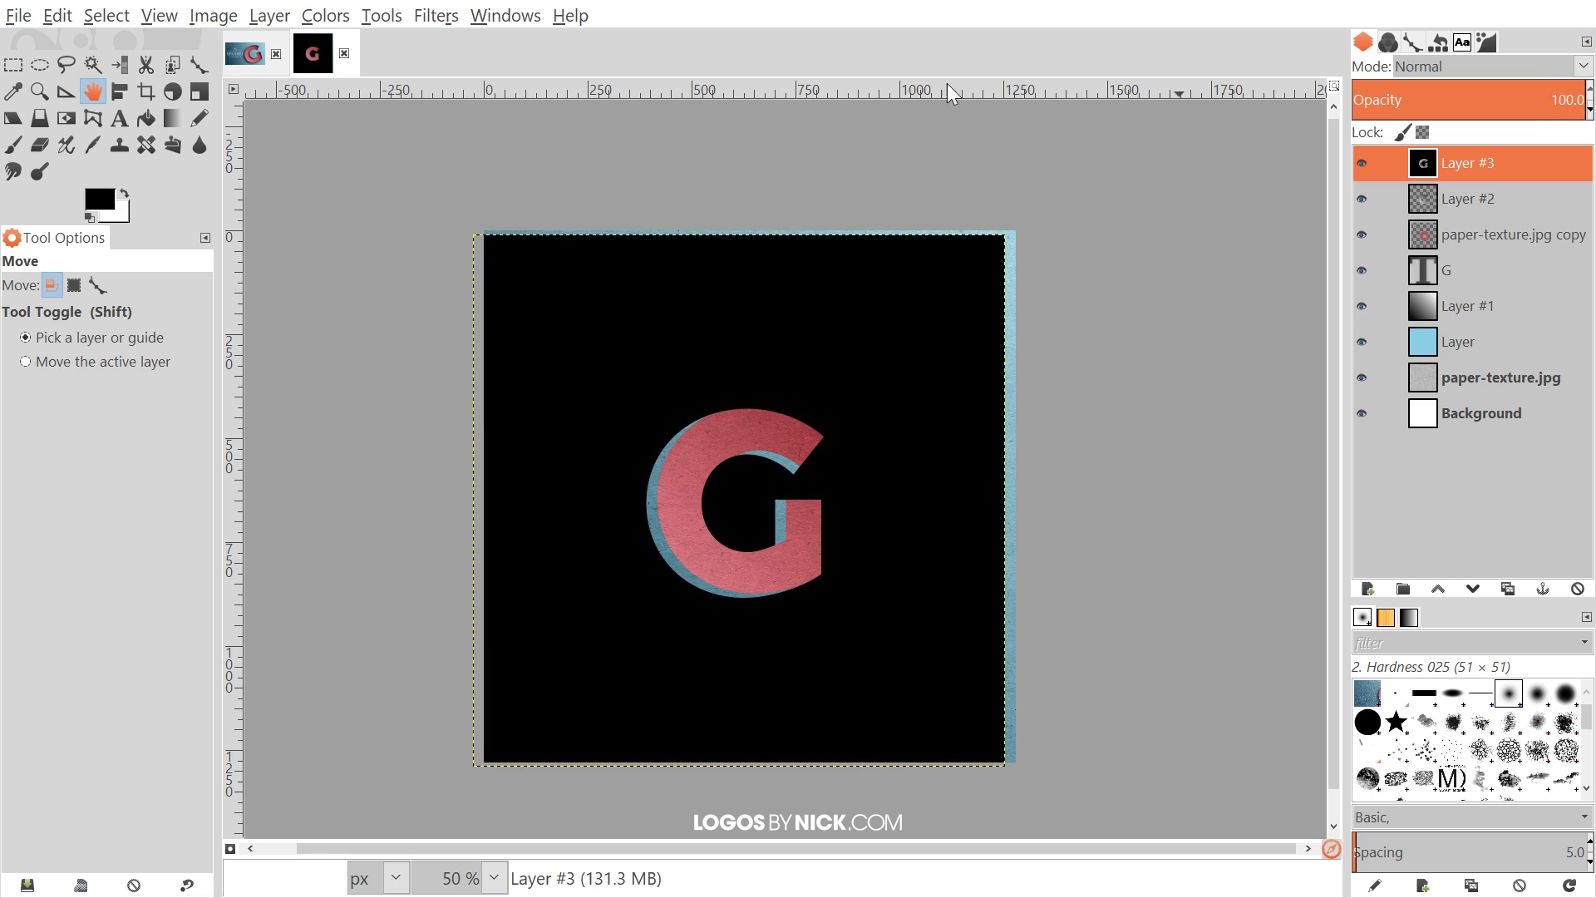
- Apply a Gaussian Blur with a 50 px horizontal and vertical radius to the black Layer #3
left_click(436, 15)
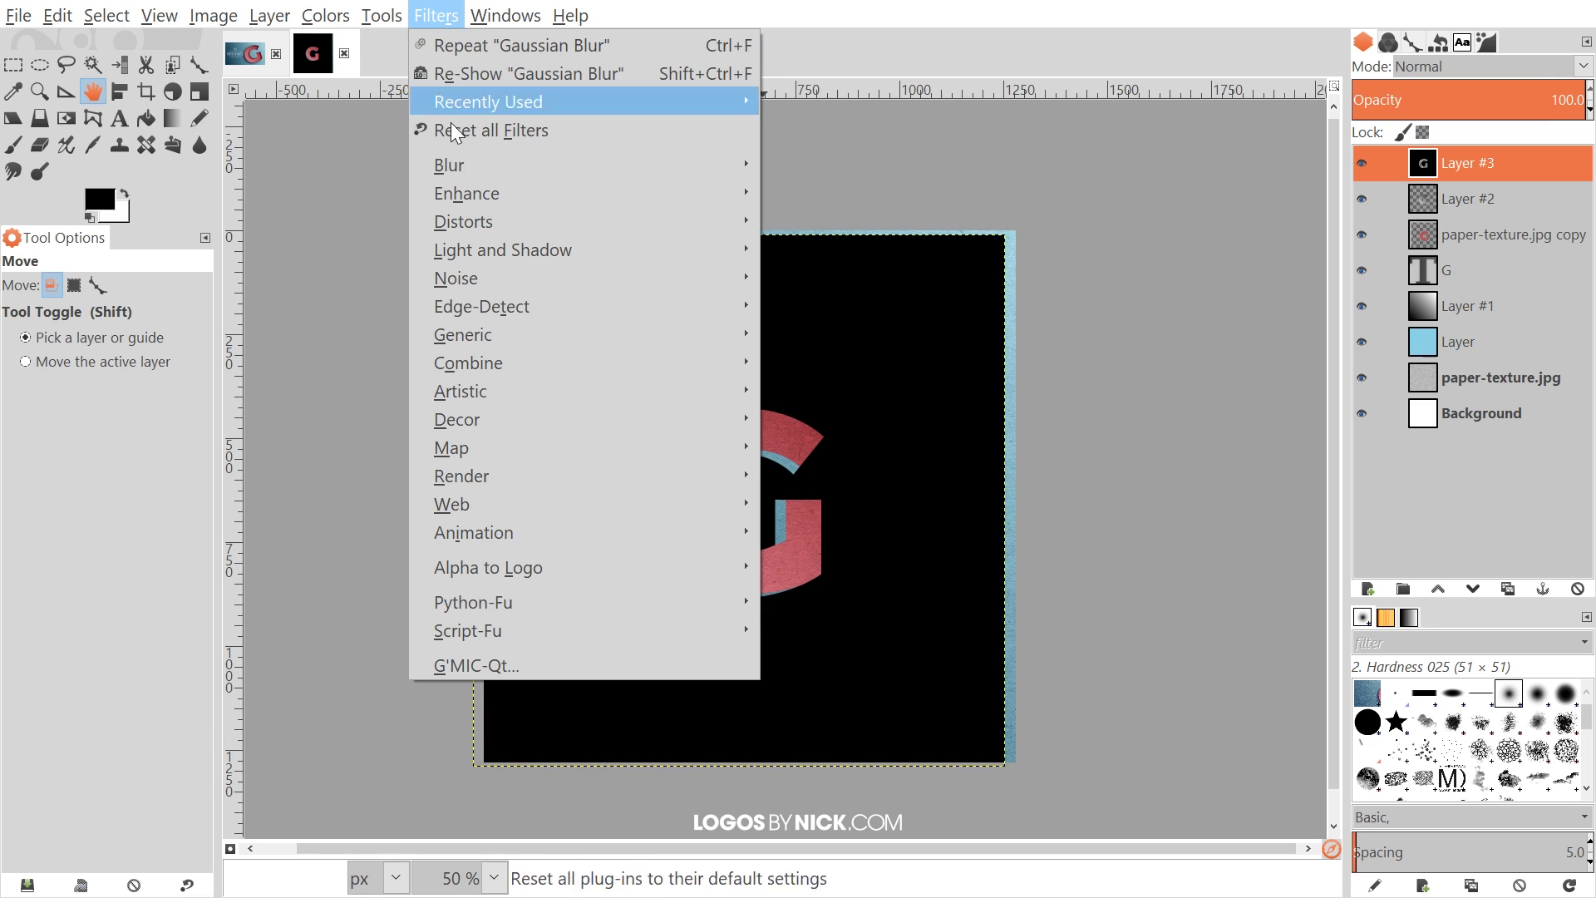
mouse_move(457, 159)
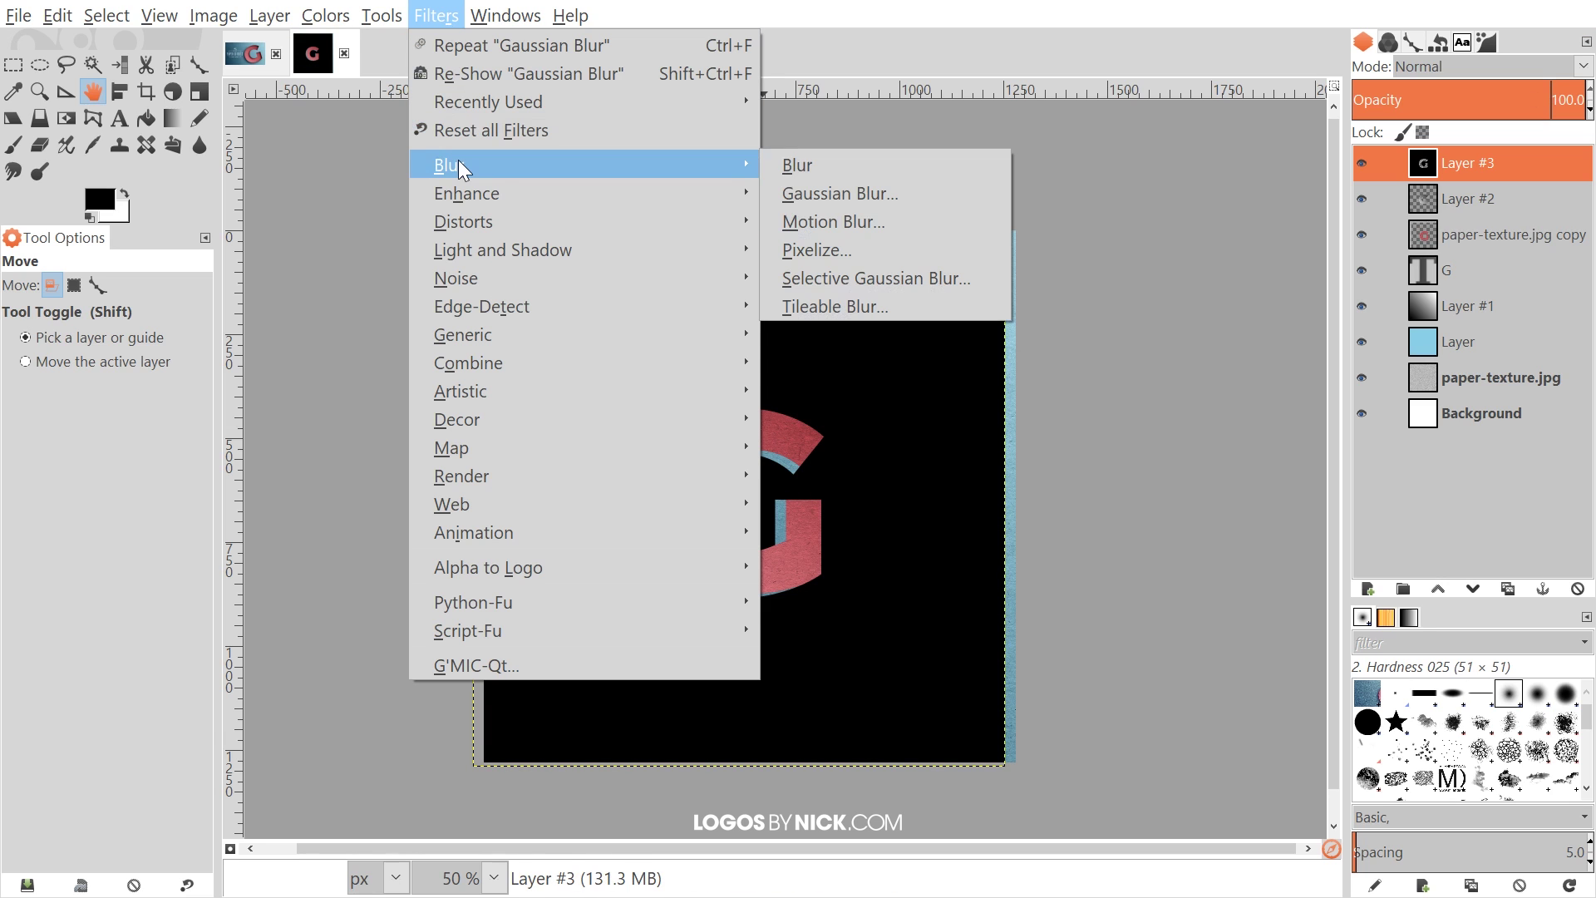
left_click(848, 193)
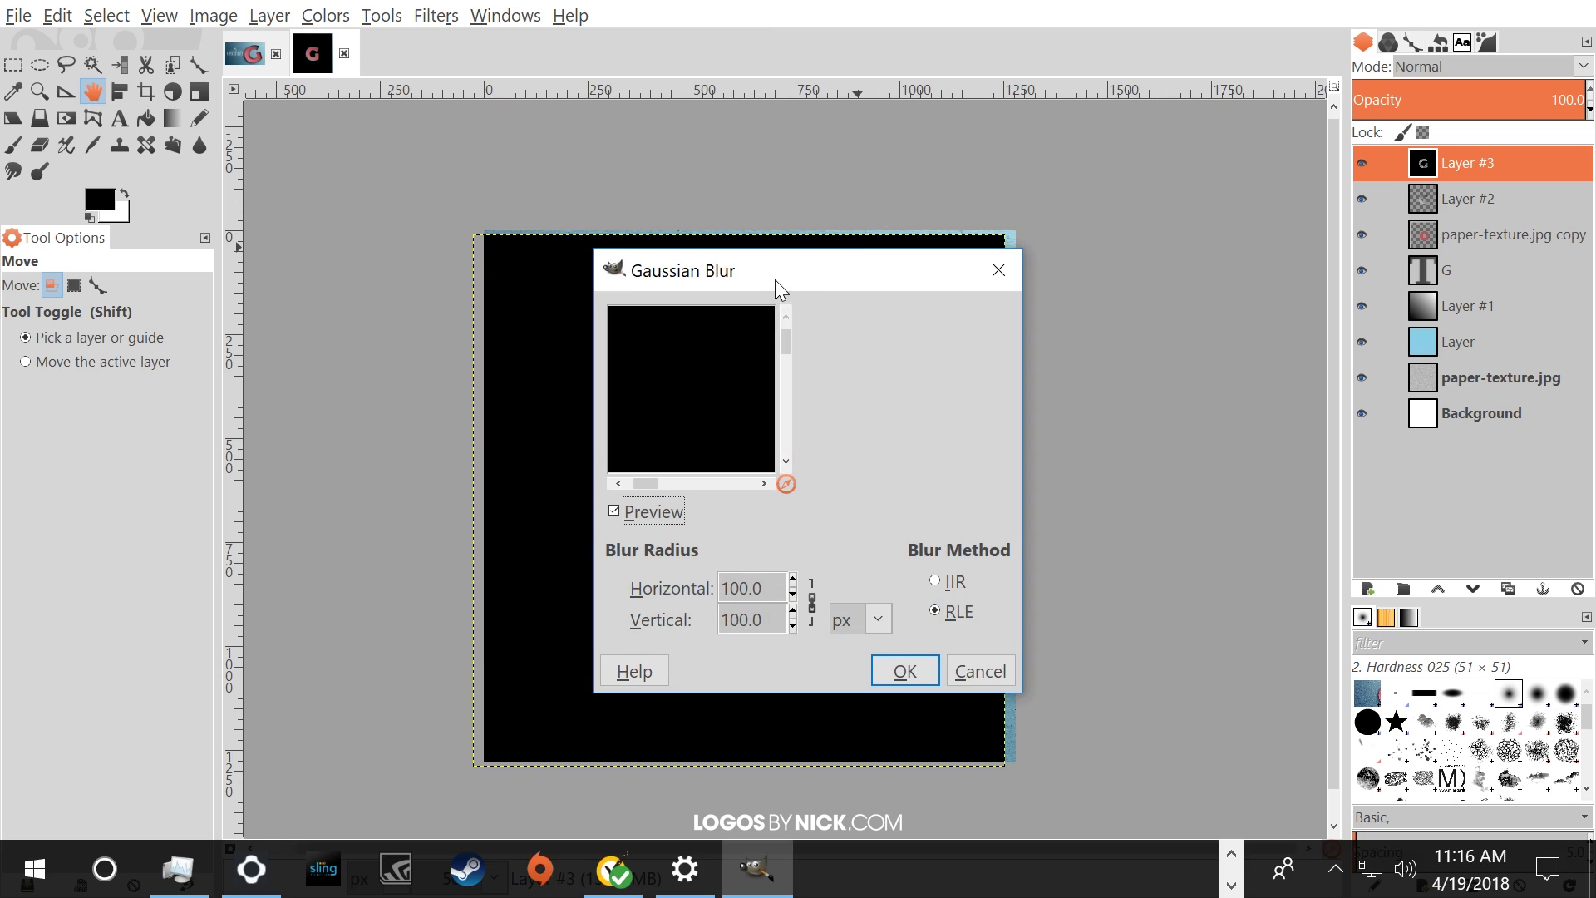
left_click_drag(774, 279, 773, 156)
type("50")
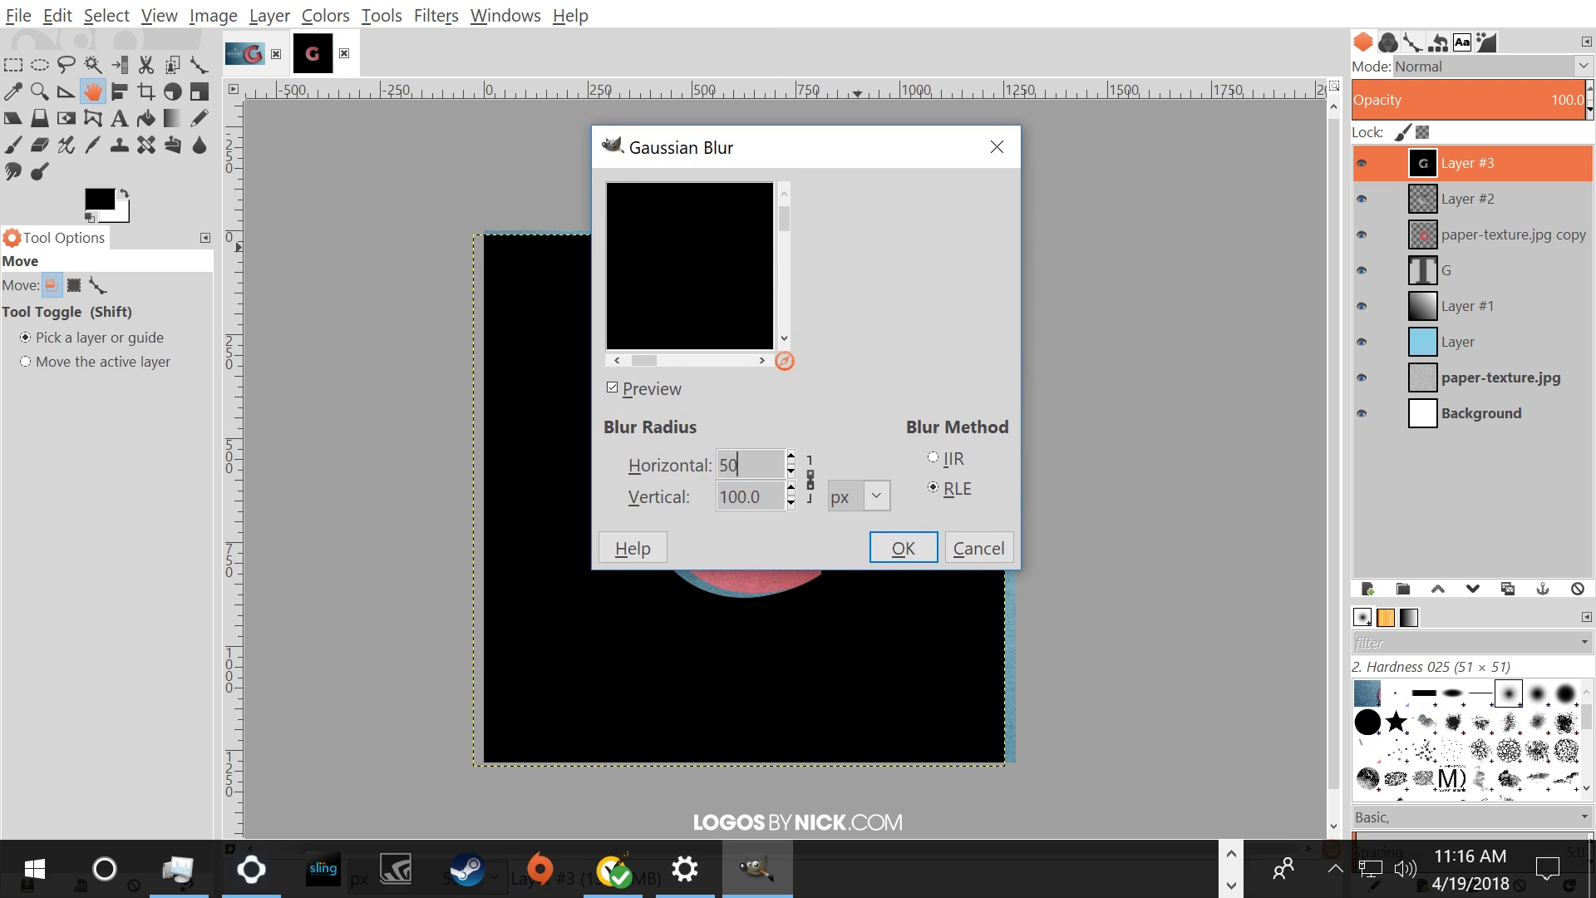
key("Tab")
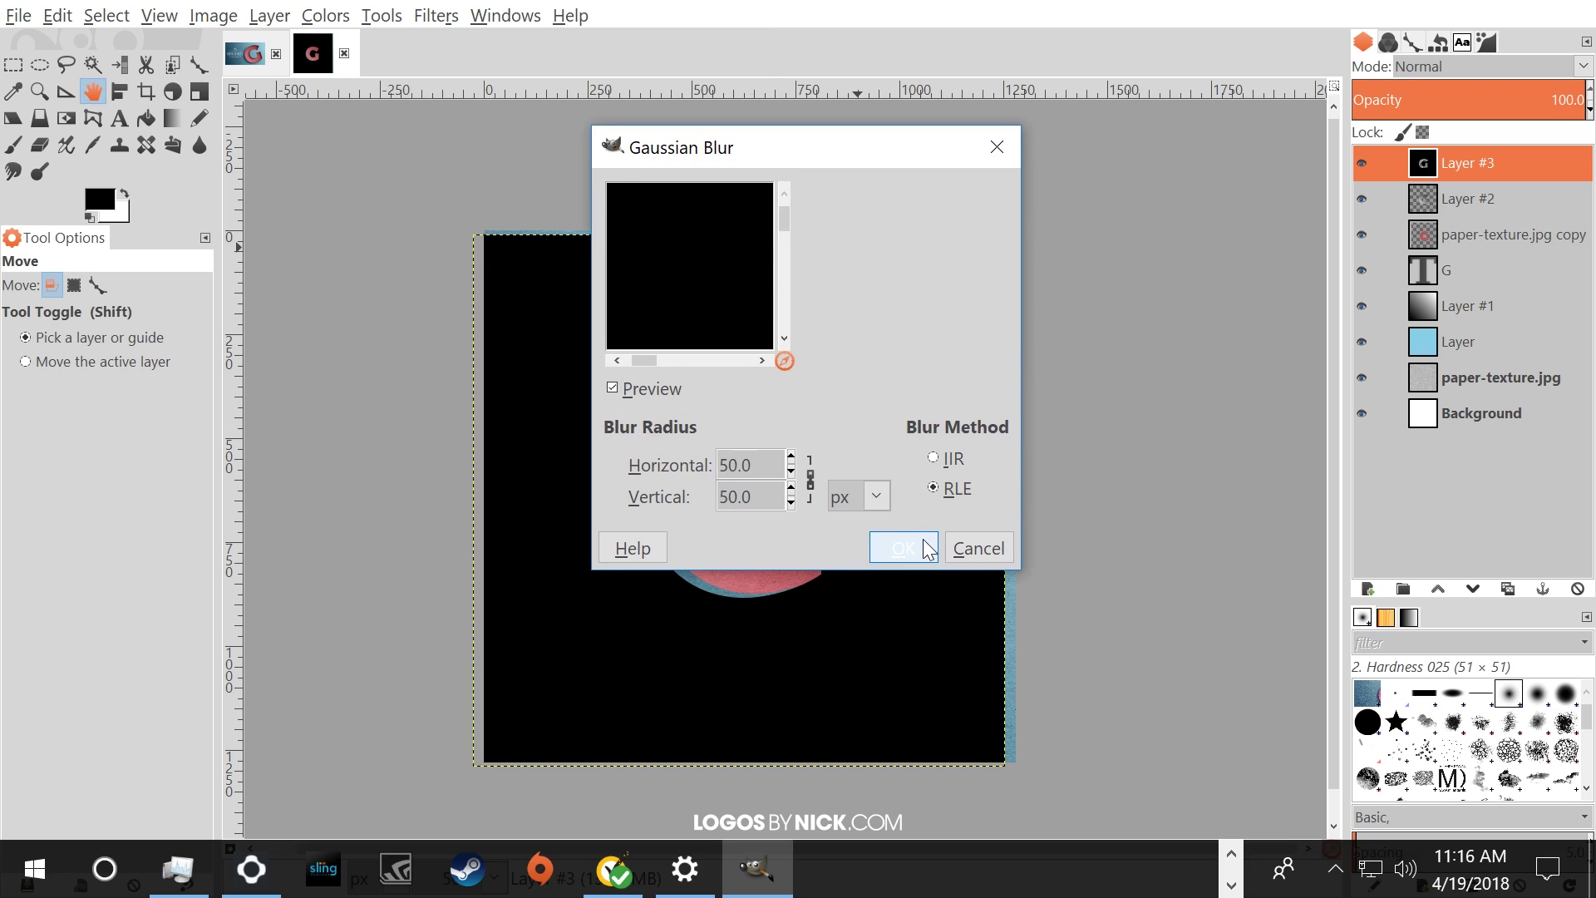
left_click(902, 548)
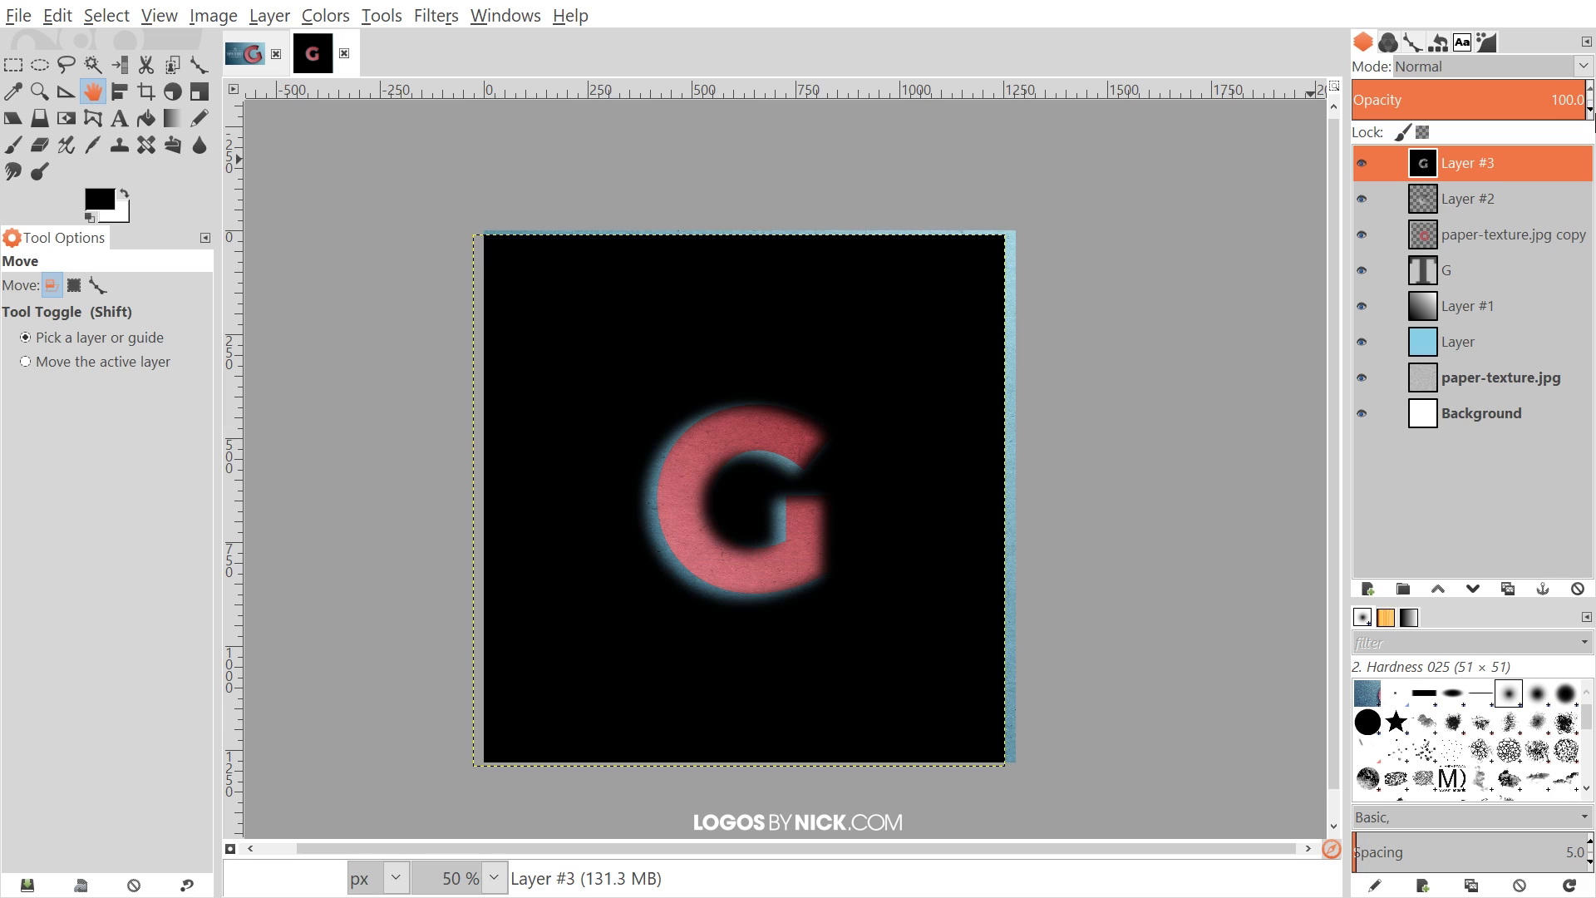
- Set Layer #3's blending mode to Grain merge
left_click(1584, 67)
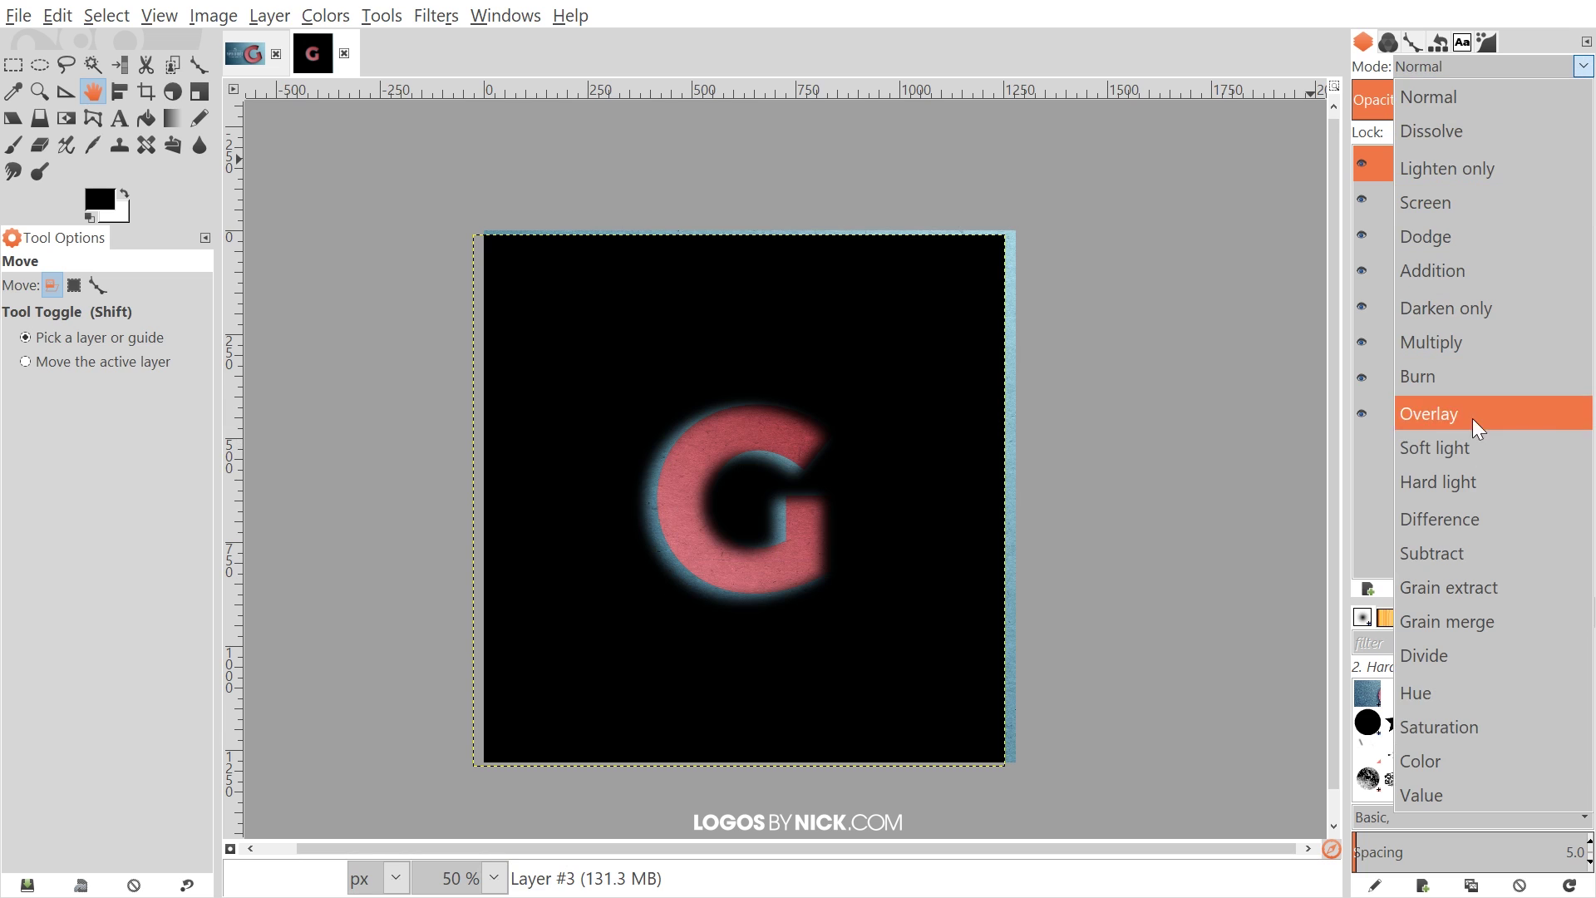
left_click(1469, 625)
left_click_drag(802, 233, 820, 243)
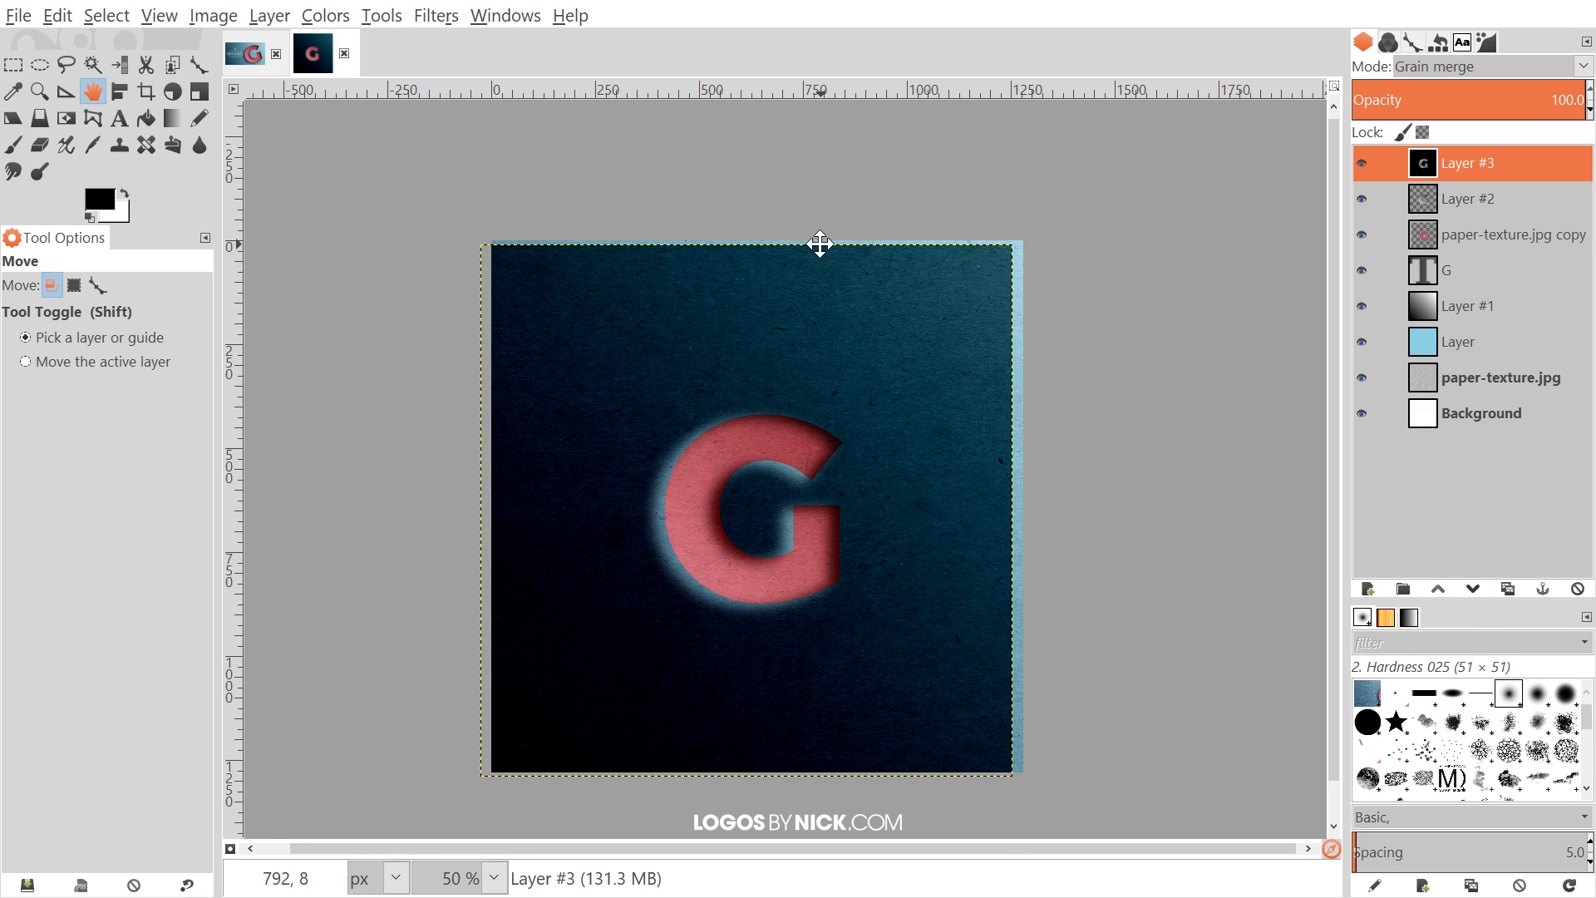
- Delete everything on Layer #3 outside the G shape, using Layer #2's inverted alpha selection, and clear the selection
right_click(1464, 198)
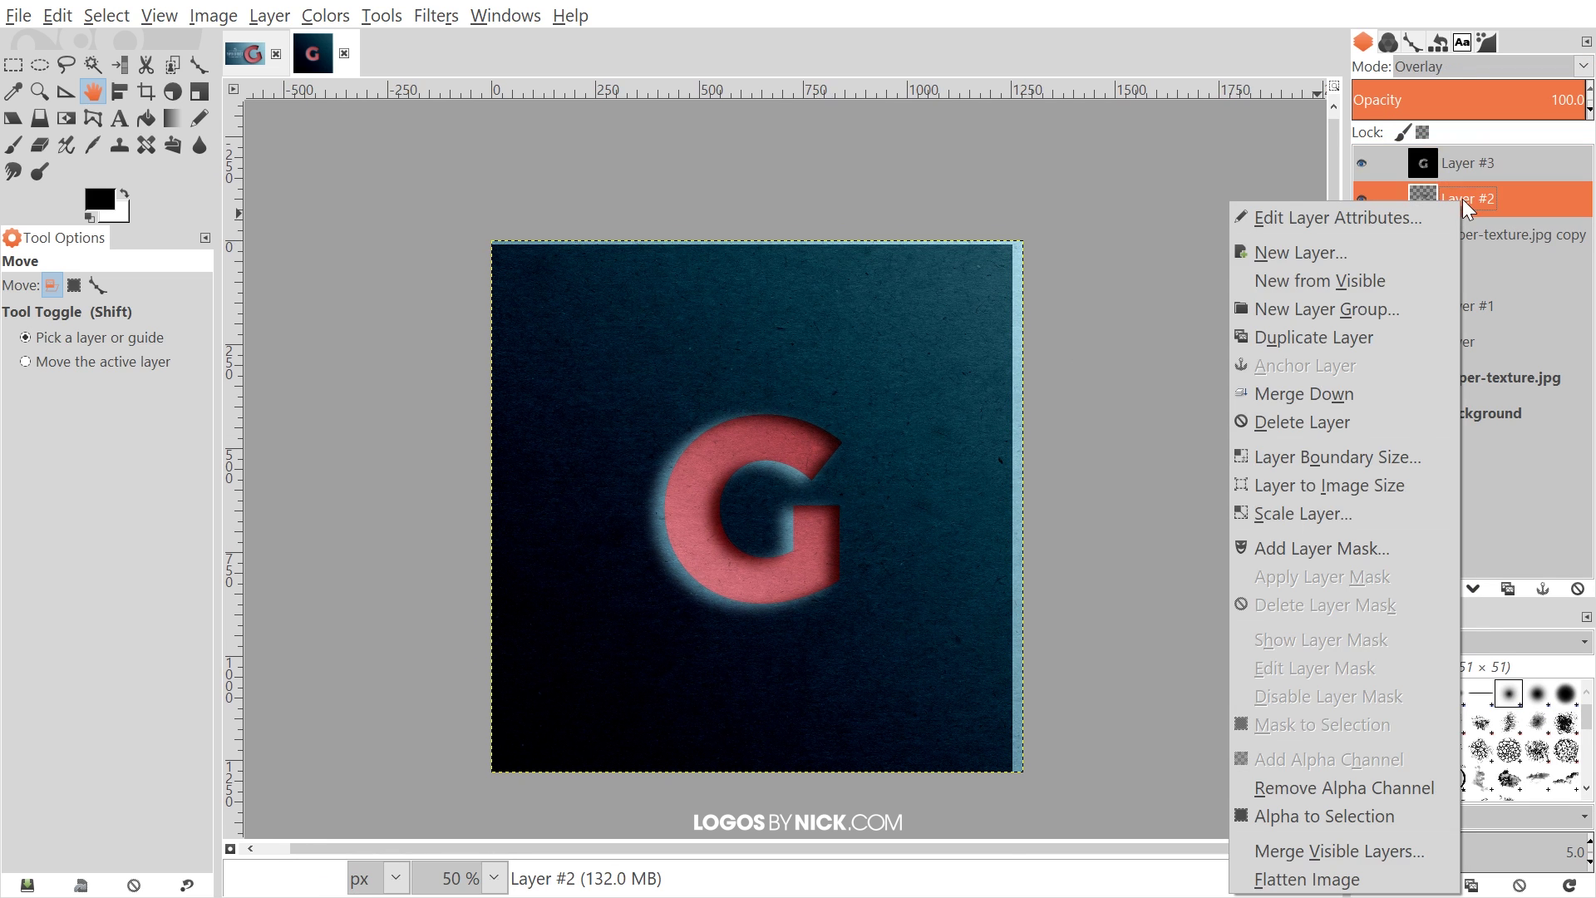
left_click(1284, 826)
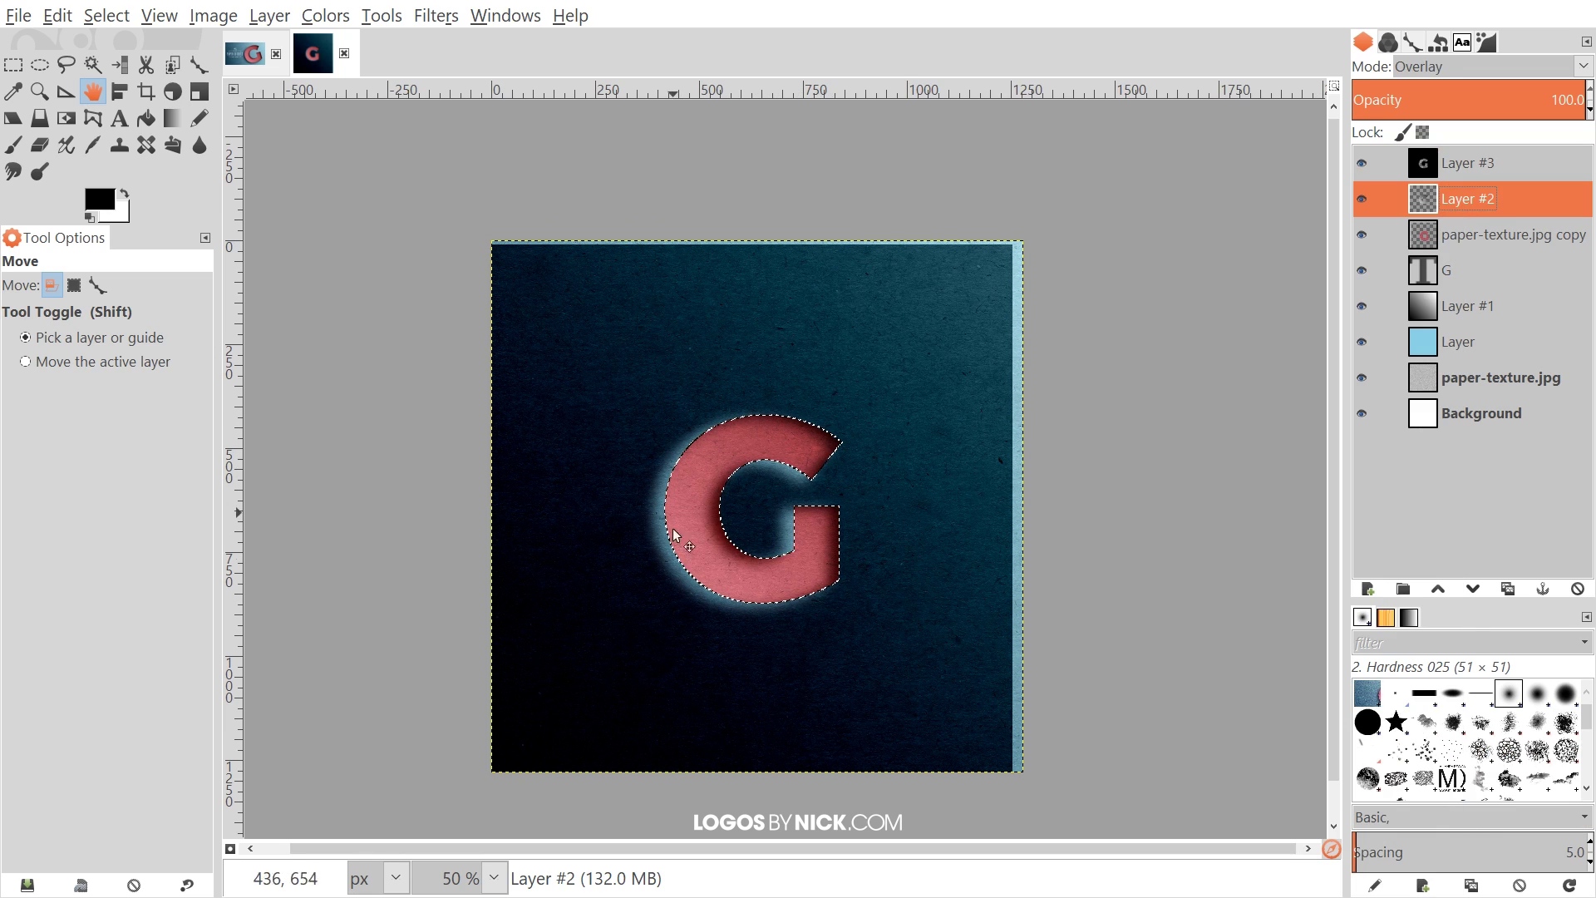
left_click(1483, 163)
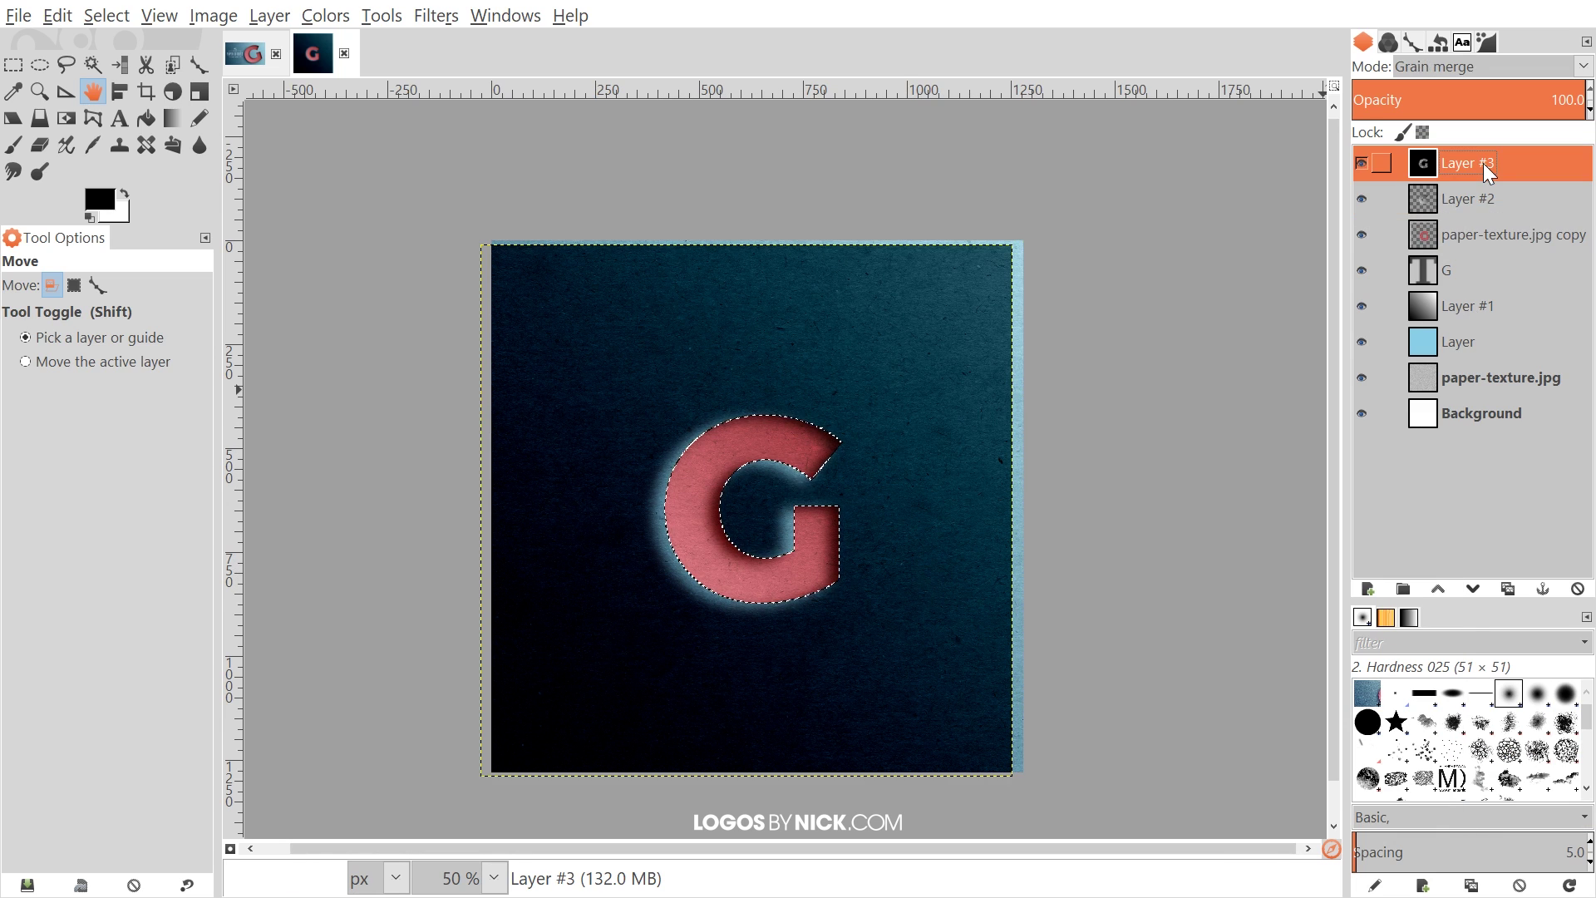
left_click(104, 15)
left_click(135, 102)
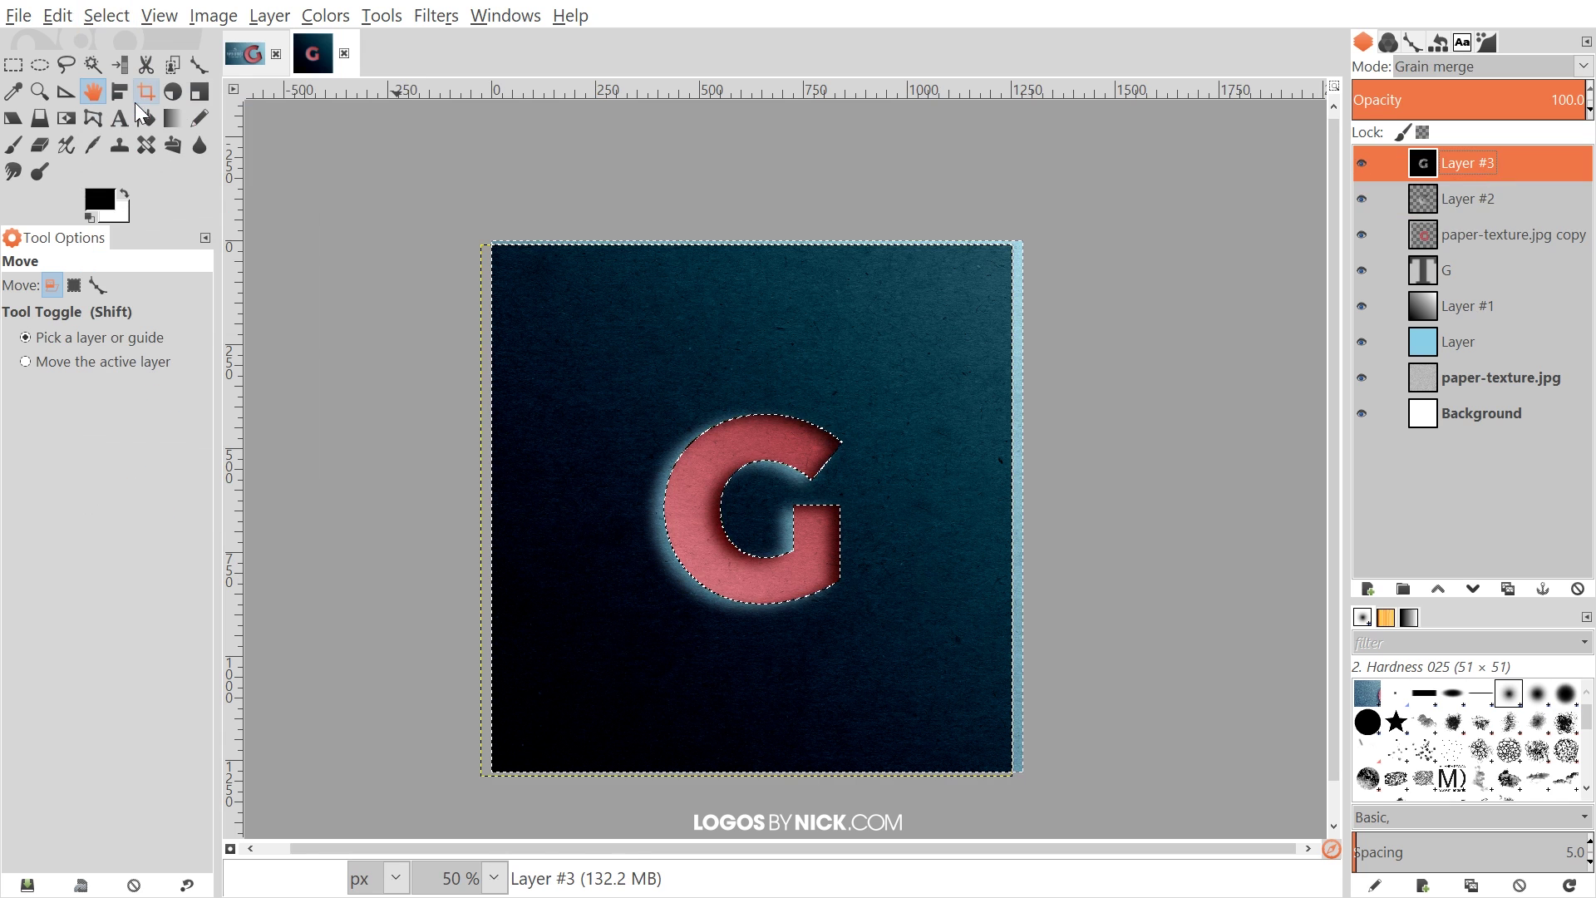
key("Delete")
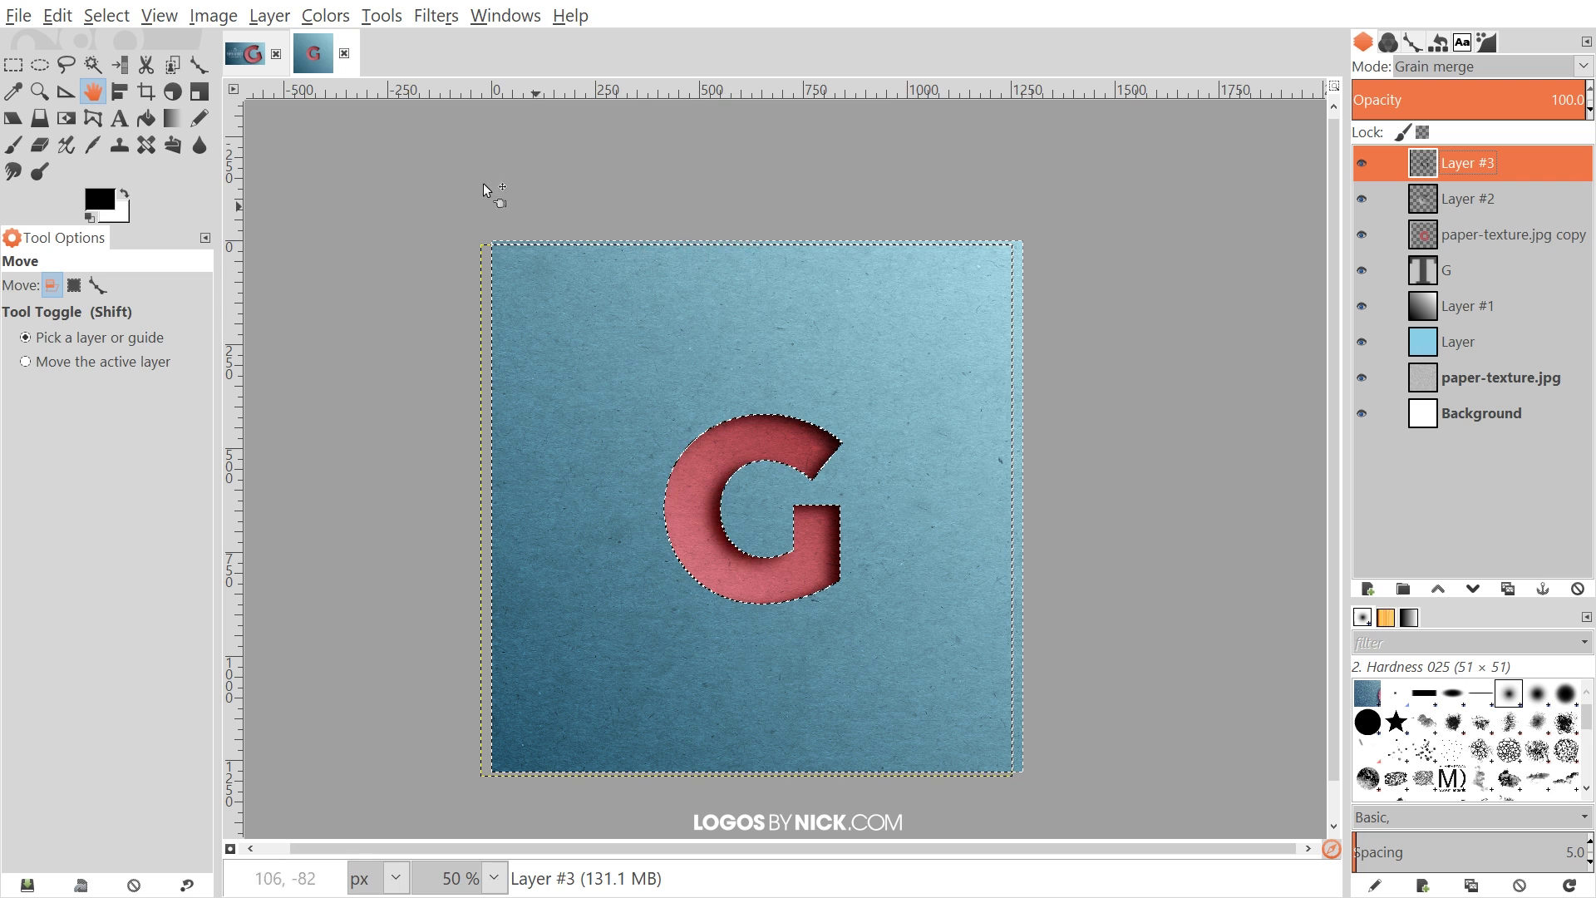
left_click(106, 15)
left_click(124, 71)
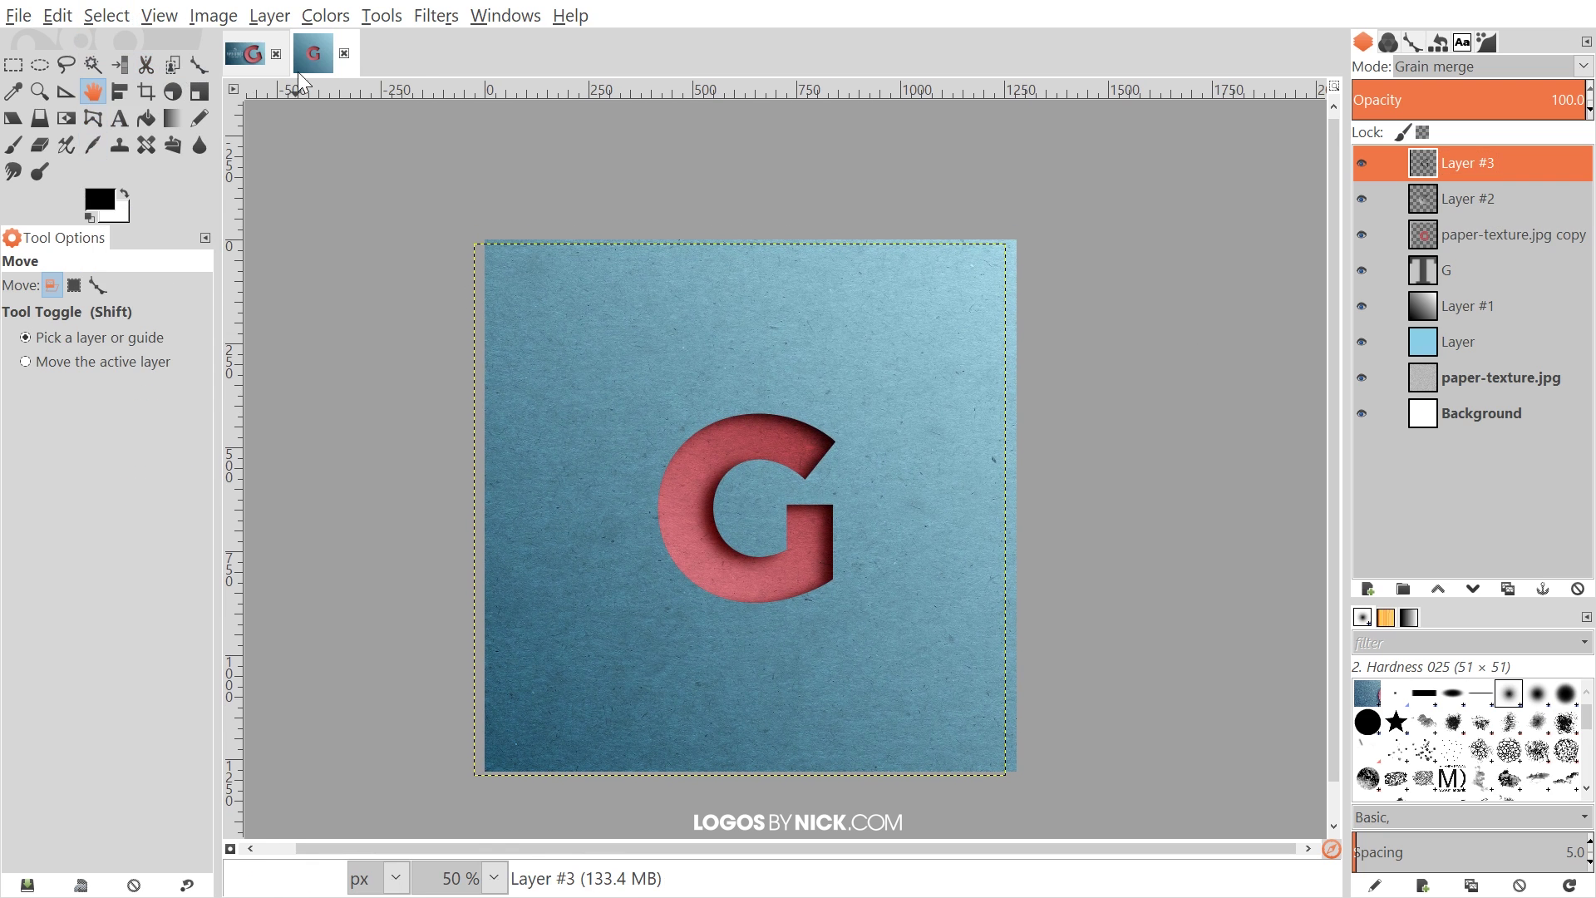
- Compare with the thumbnail image, add a transparent 1280 × 1280 px layer directly below paper-texture.jpg copy, and hide the G text layer
left_click(241, 54)
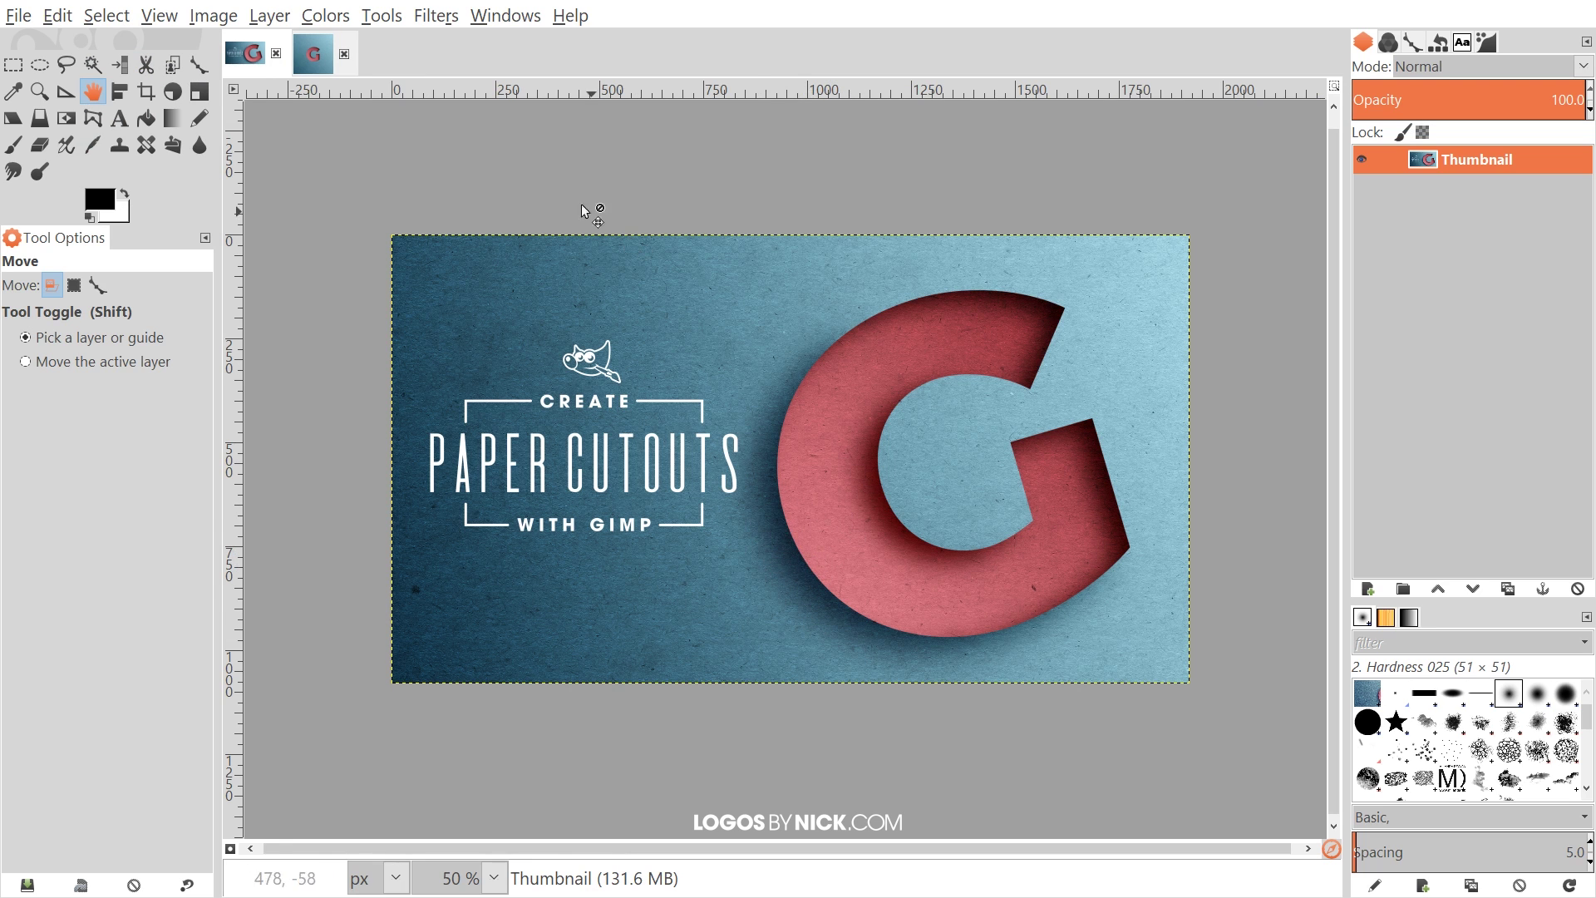
left_click(312, 59)
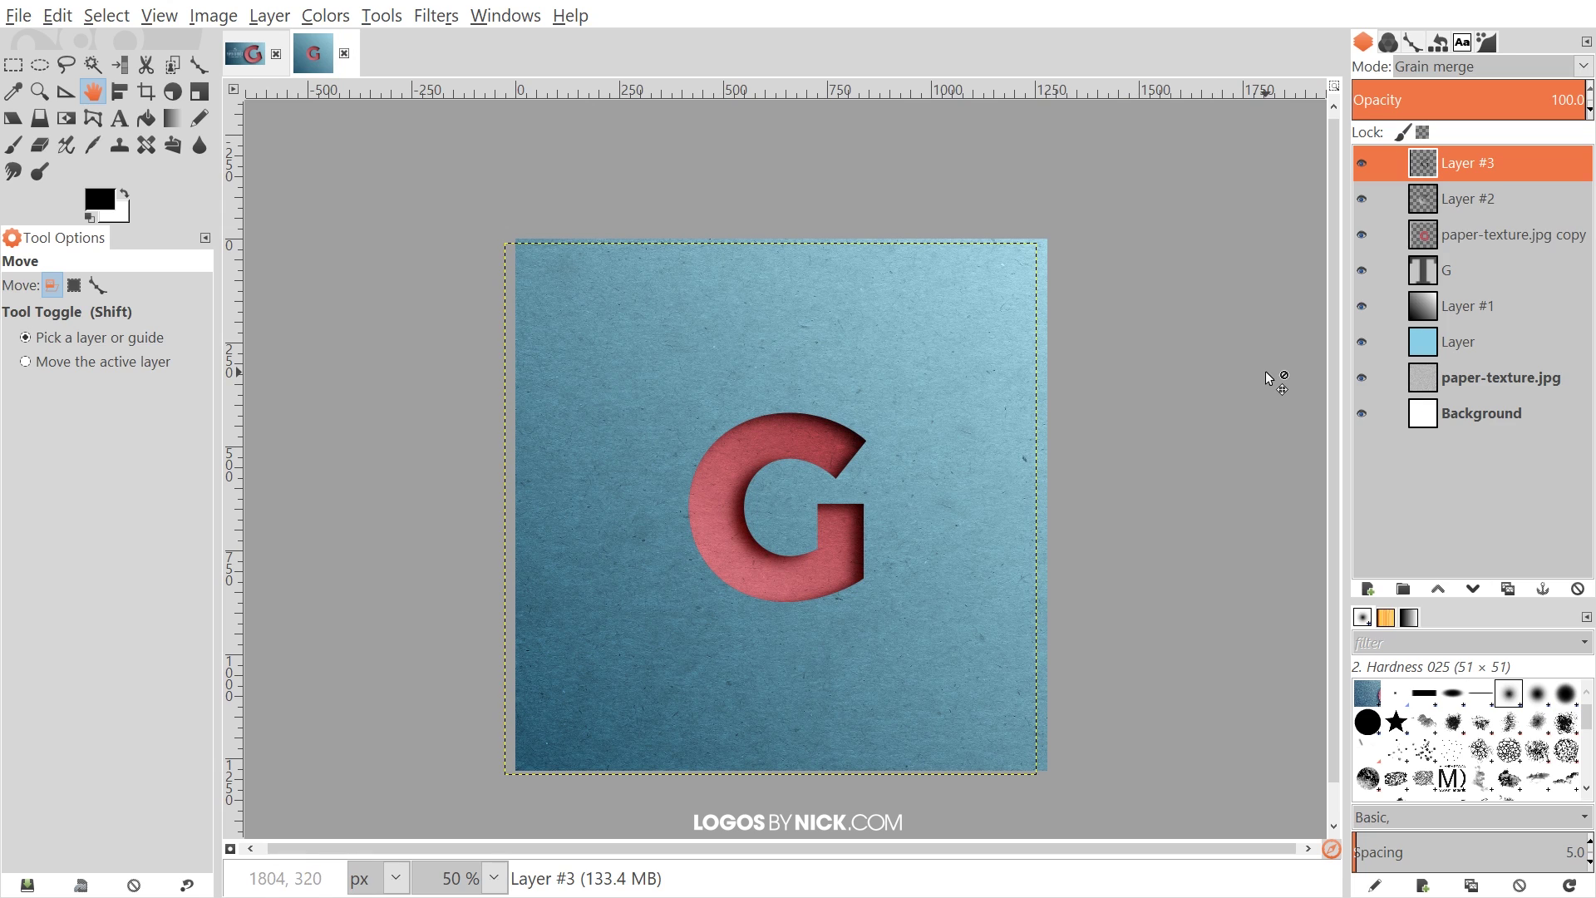
left_click(1368, 588)
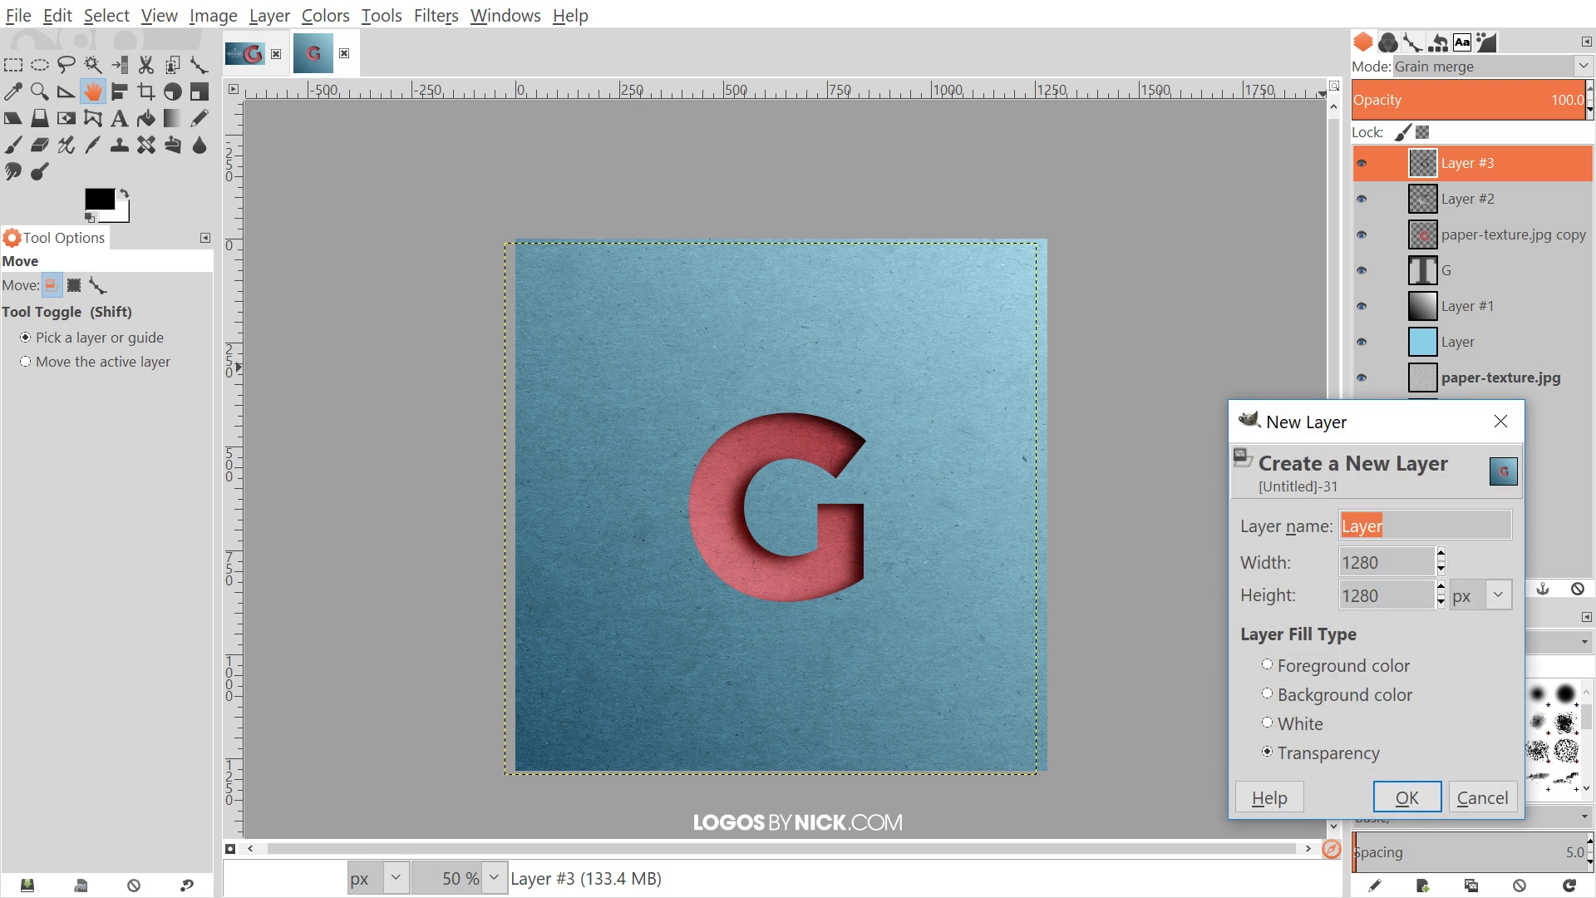
left_click(1403, 794)
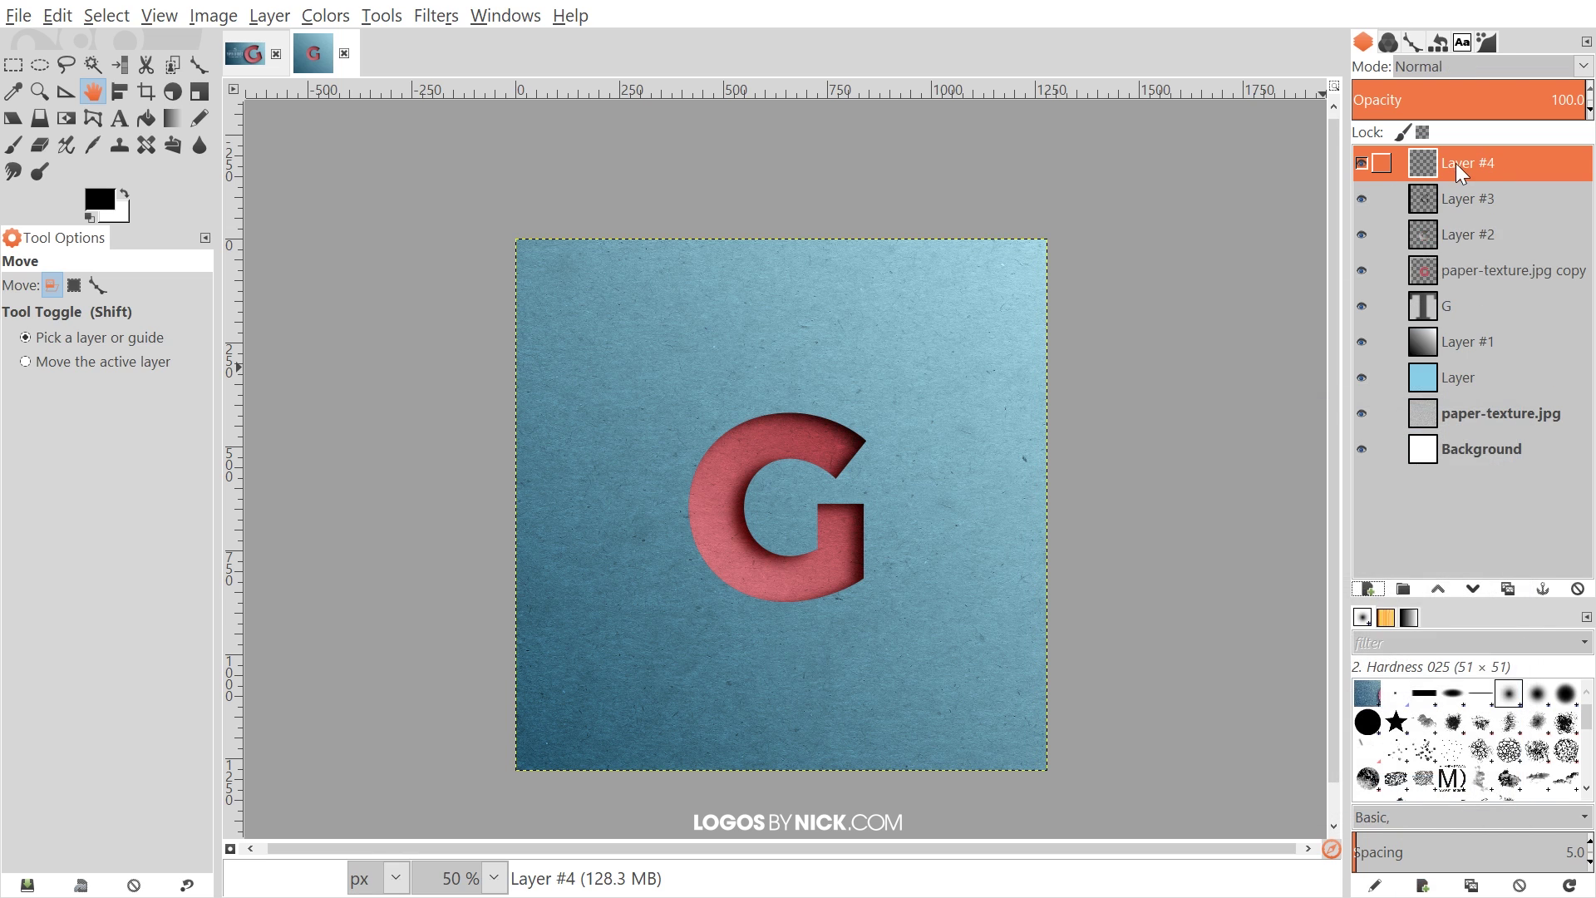
left_click_drag(1454, 161, 1445, 294)
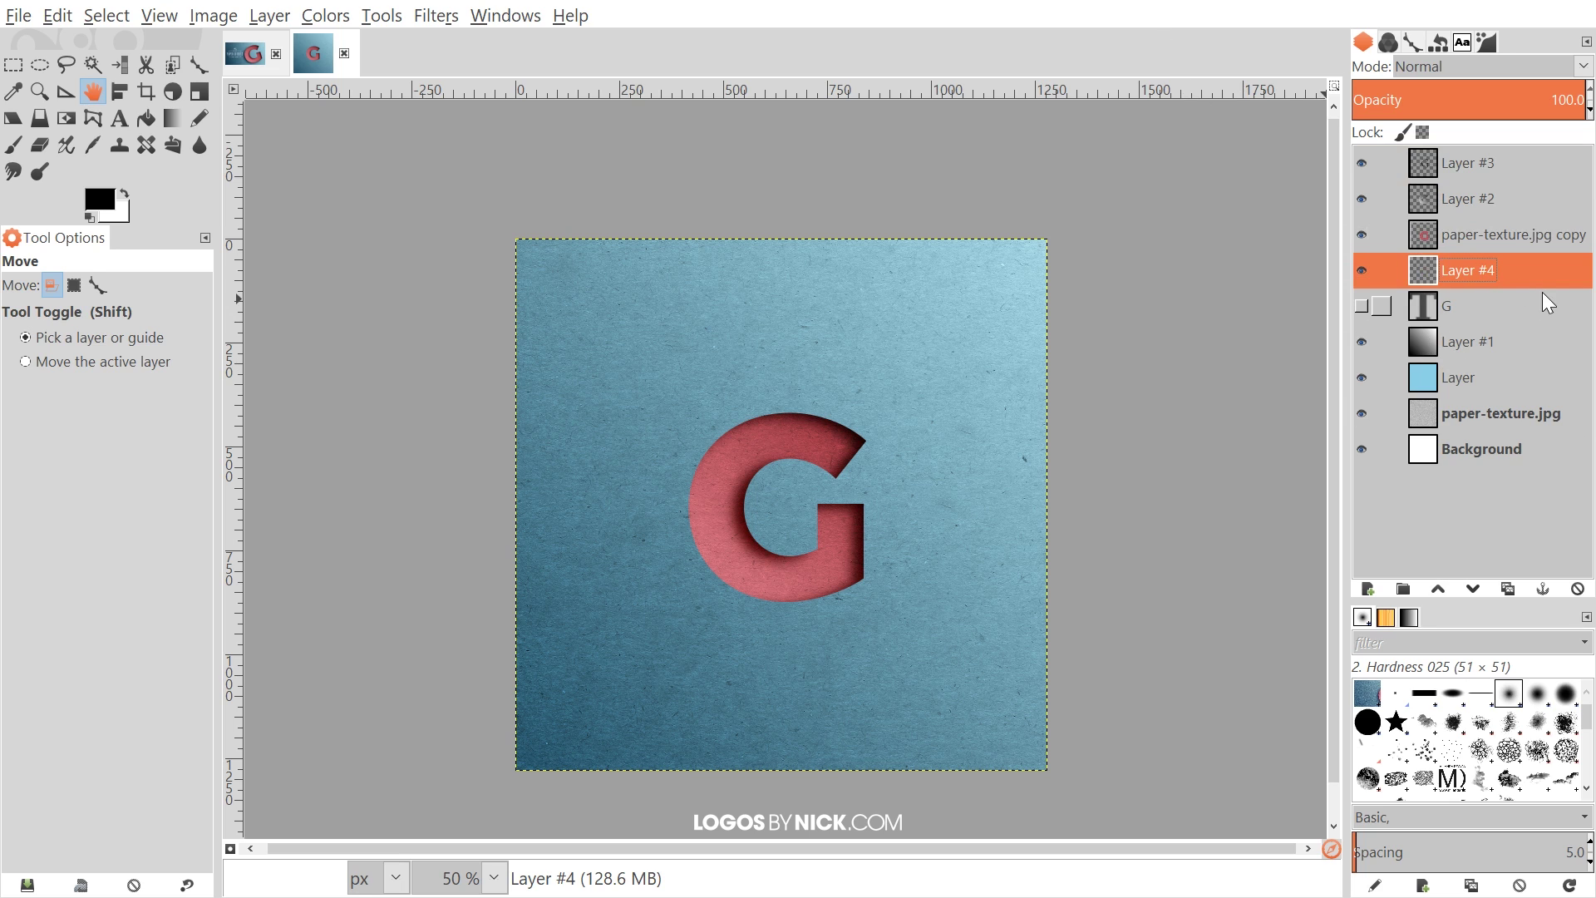
- Fill the G shape on Layer #4 with the black foreground color, using paper-texture.jpg copy's alpha as the selection, and deselect
right_click(1453, 236)
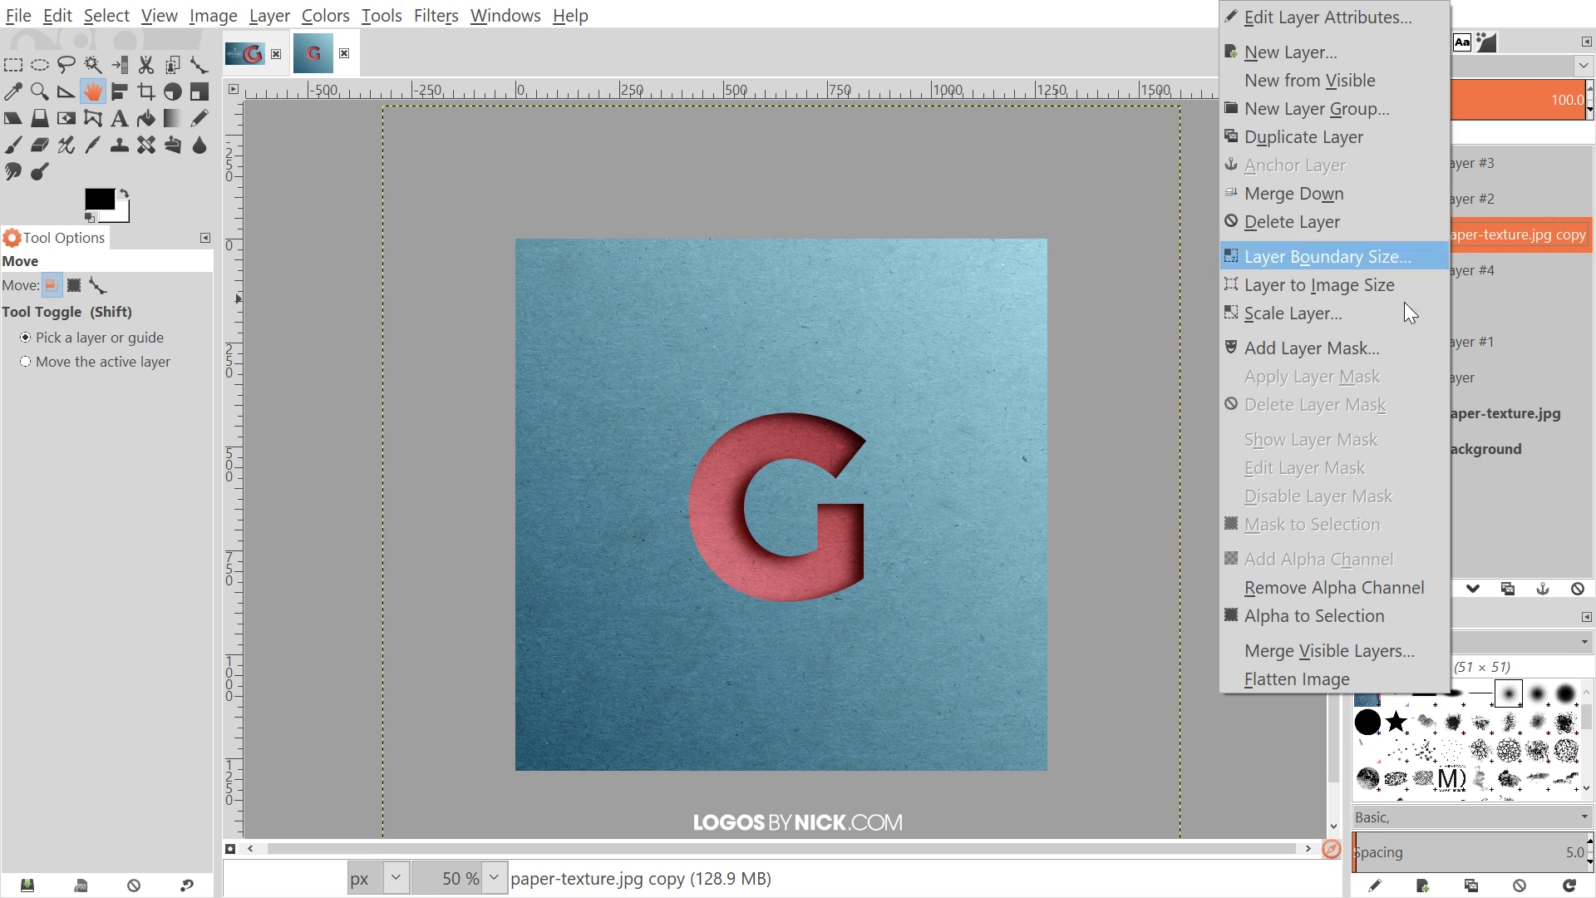
left_click(1305, 617)
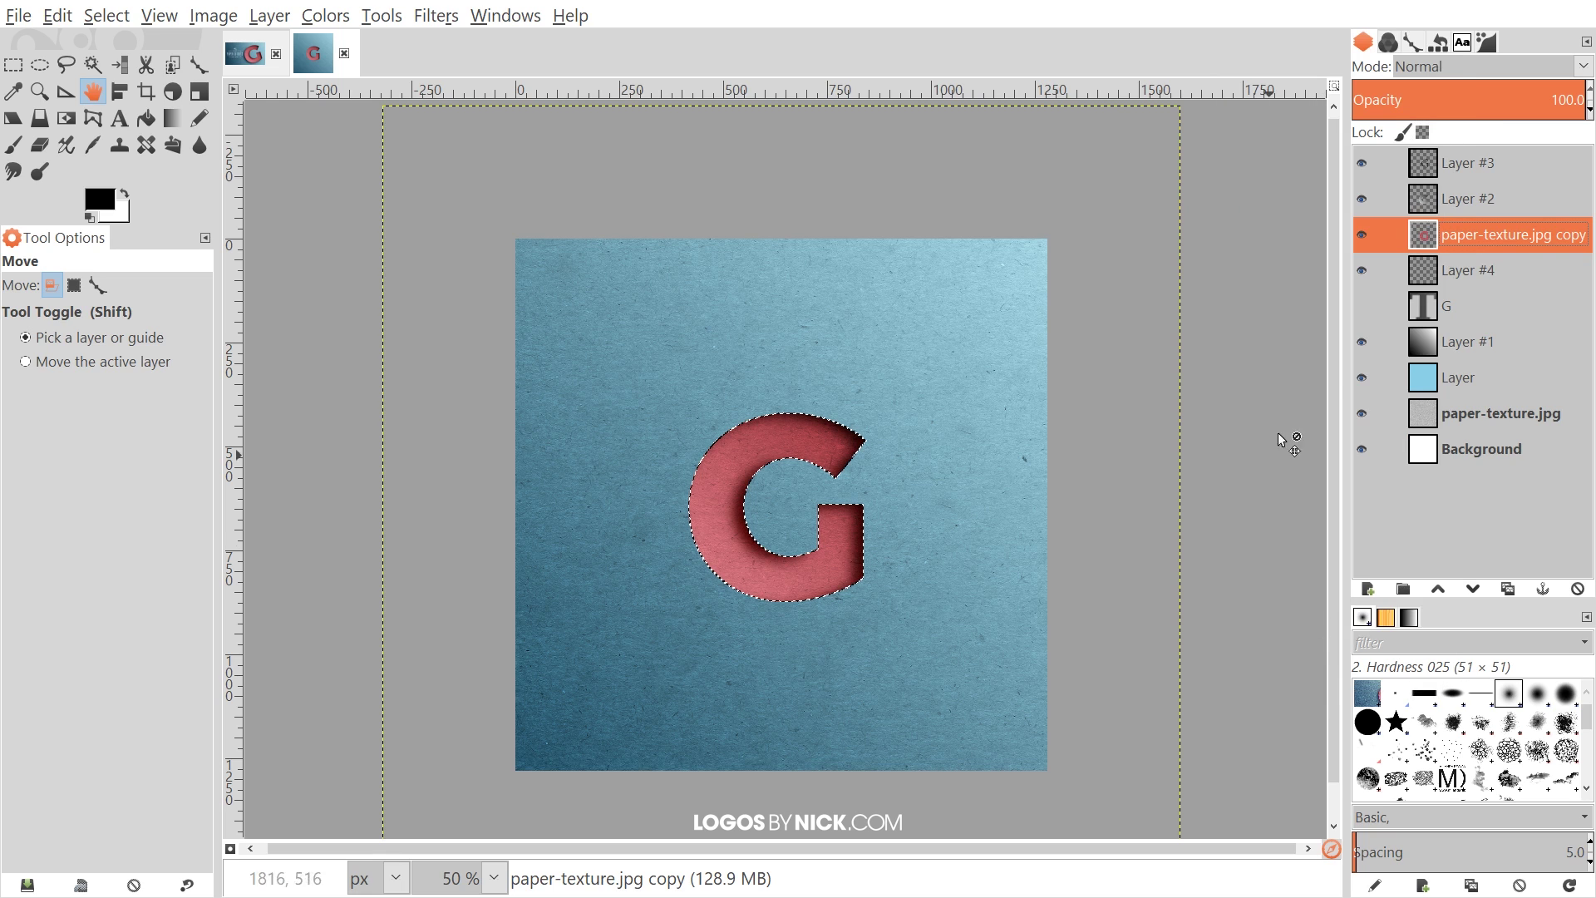
left_click(1467, 269)
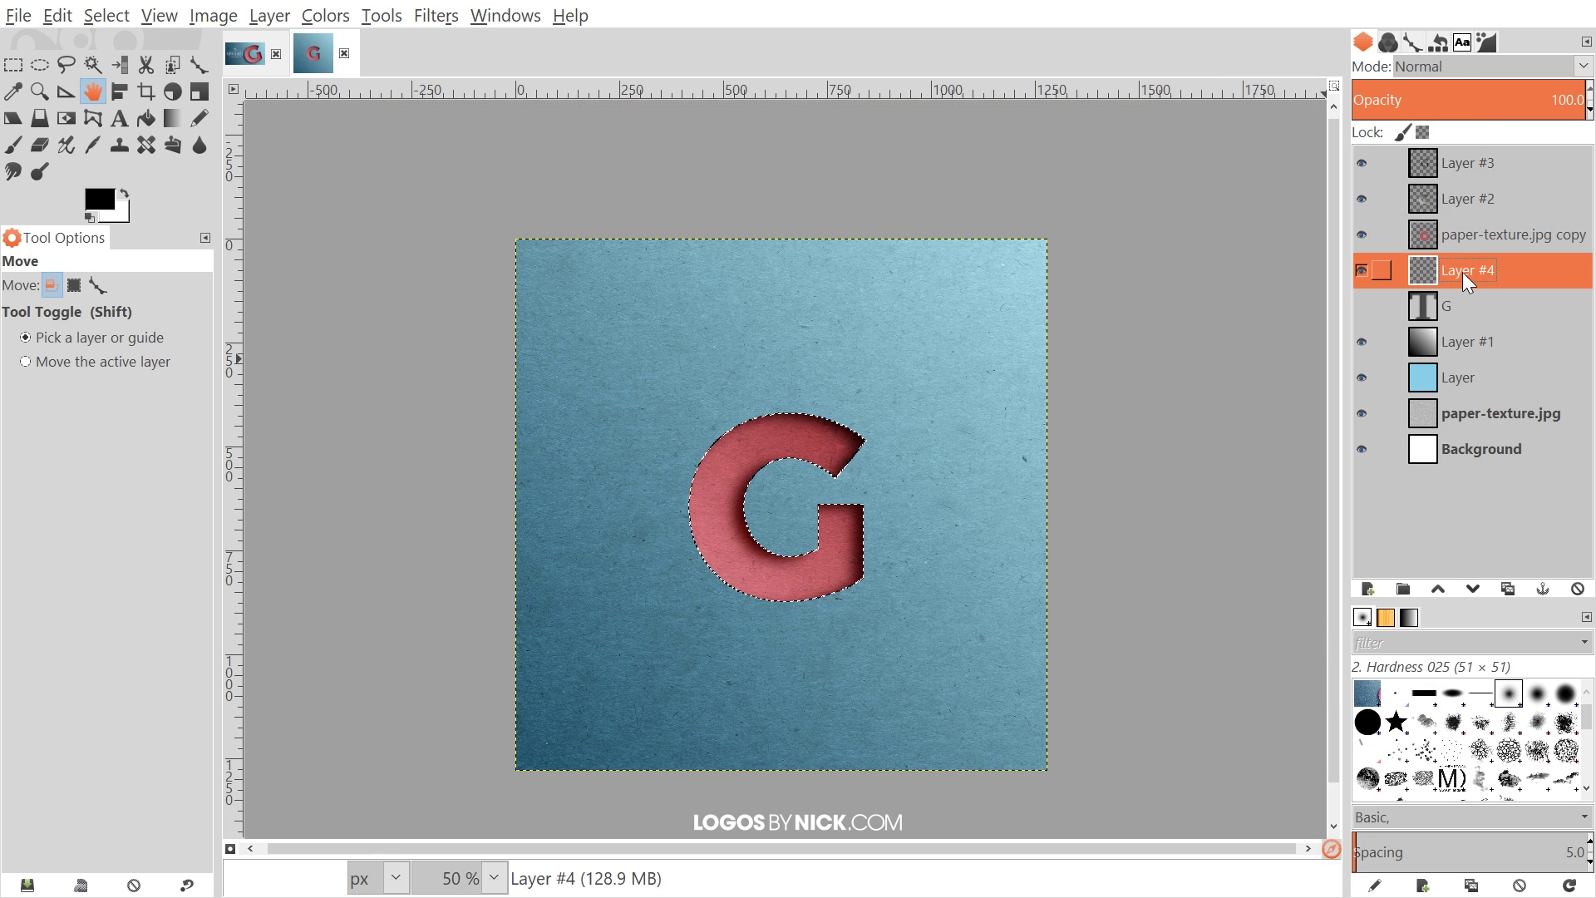
left_click(55, 17)
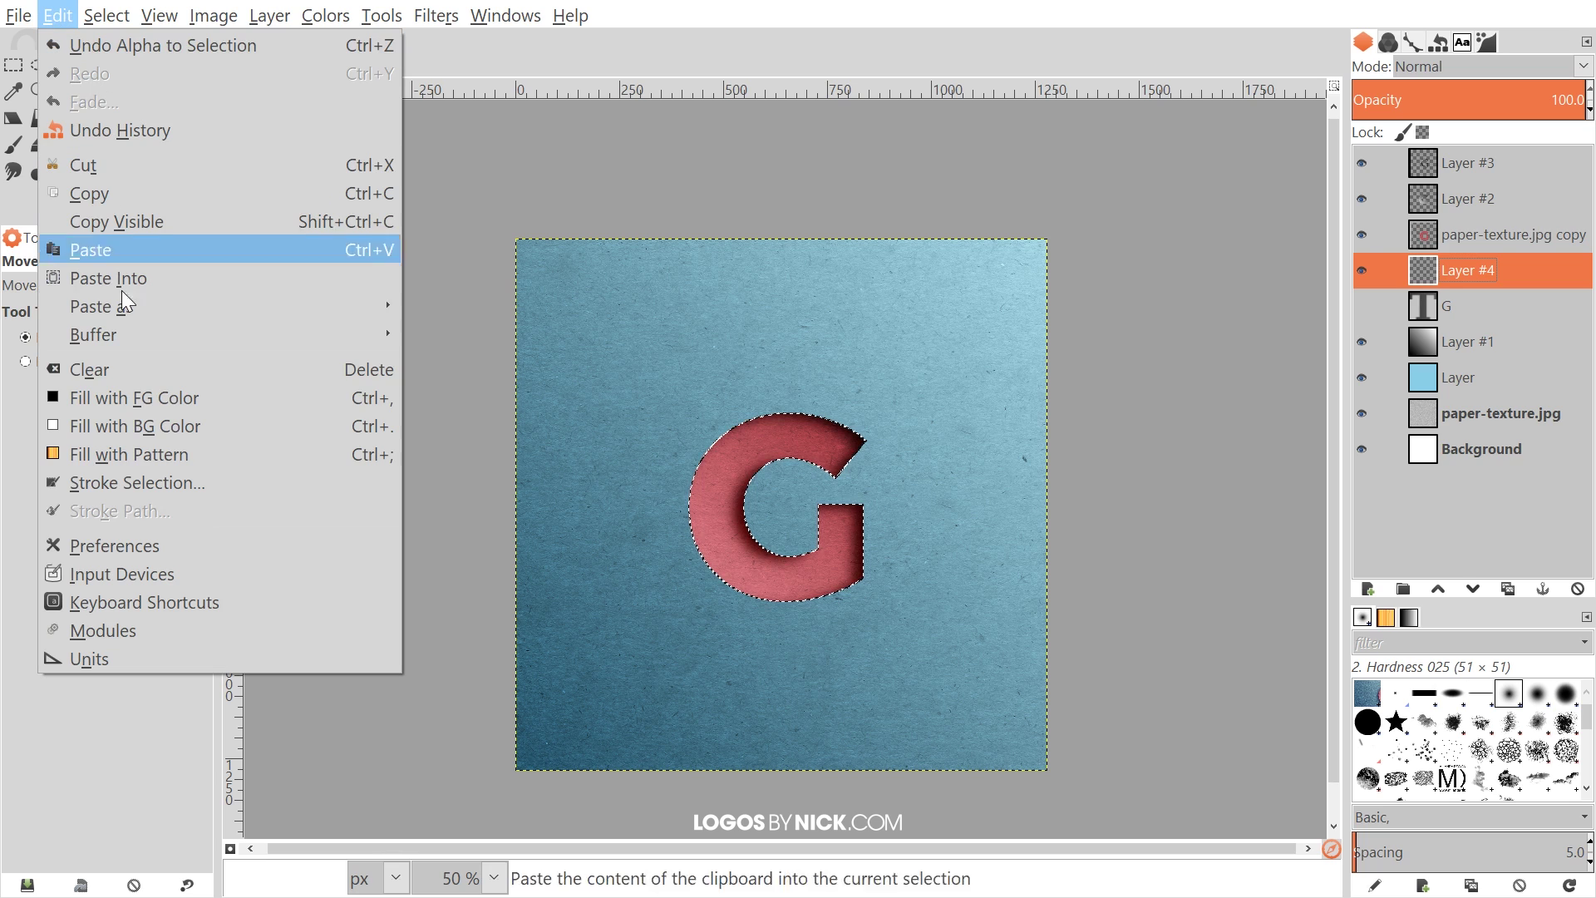
left_click(138, 397)
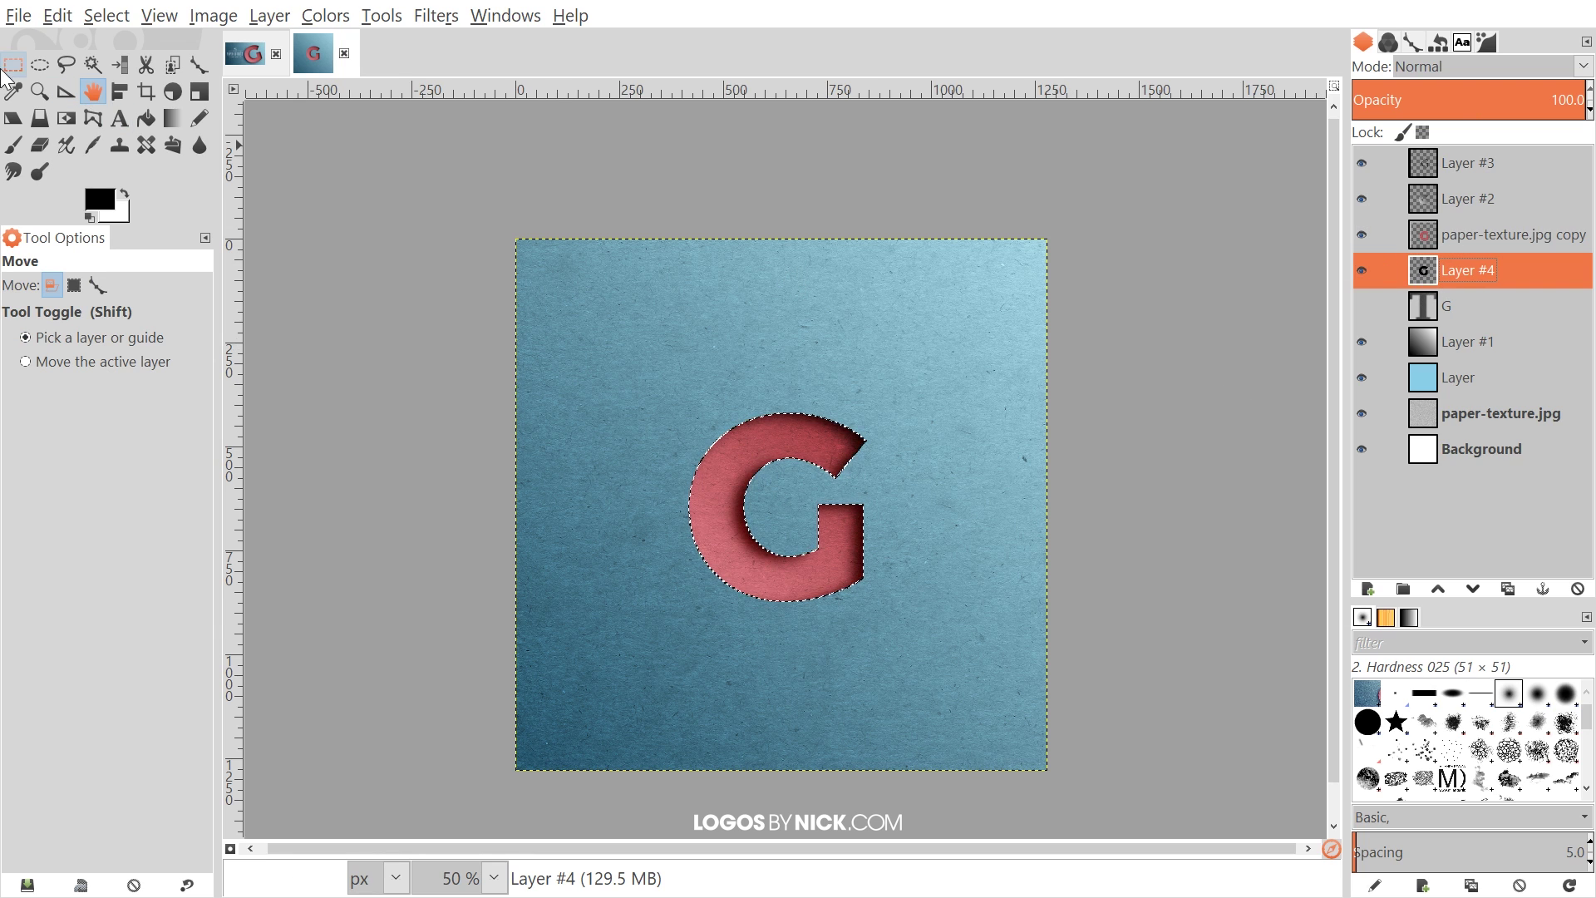
left_click(121, 18)
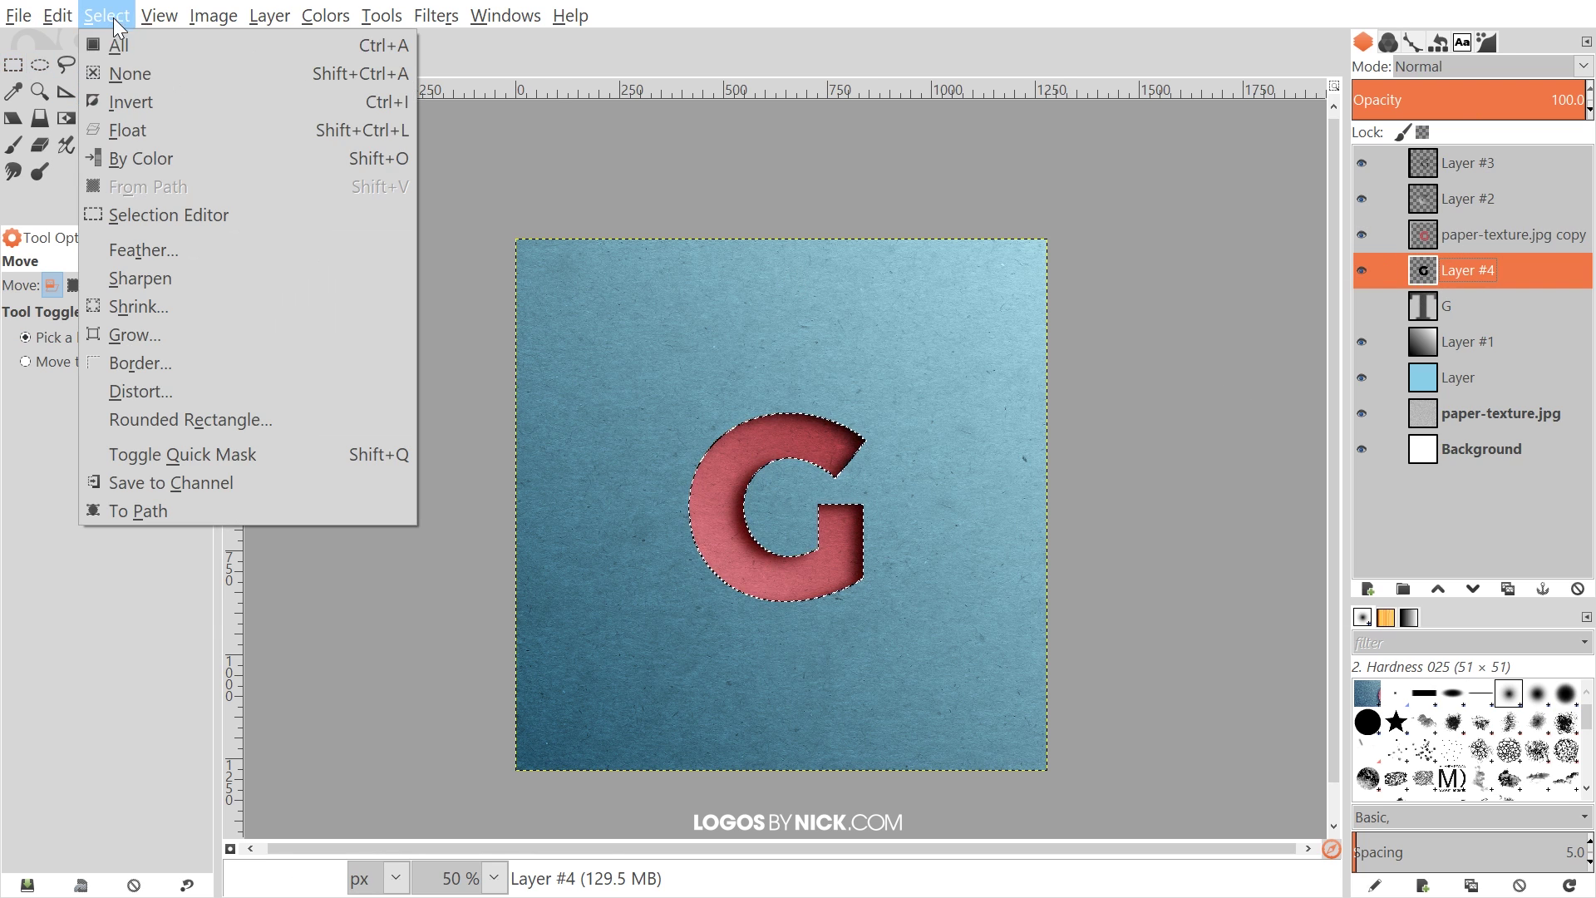
left_click(124, 73)
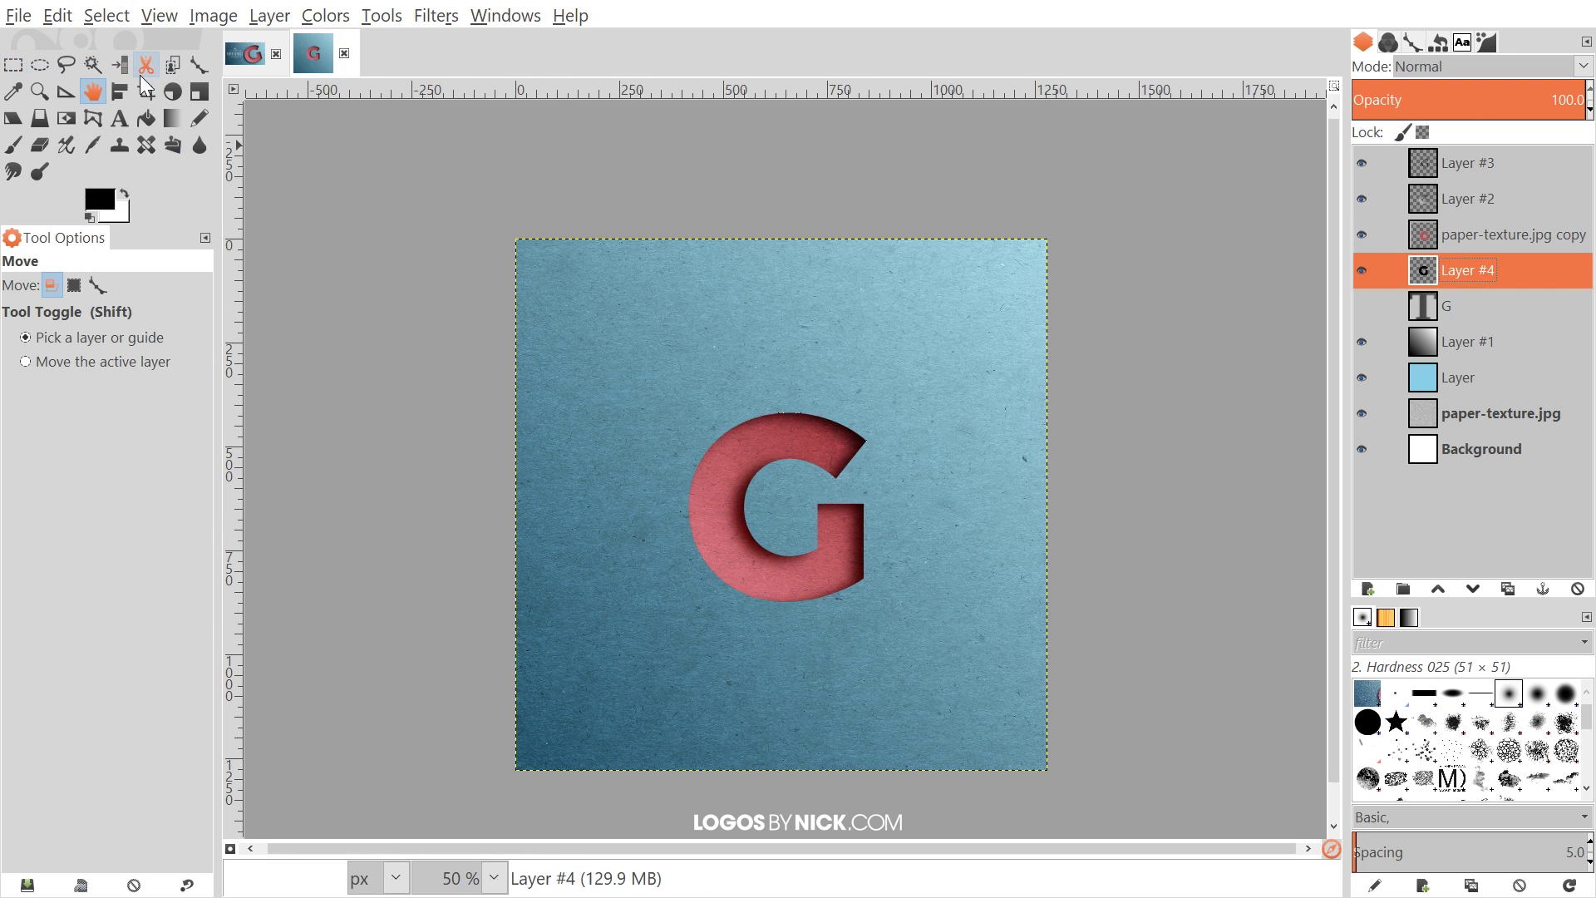
- Apply a Gaussian Blur with a 100 px horizontal and vertical radius to Layer #4
left_click(452, 21)
mouse_move(487, 159)
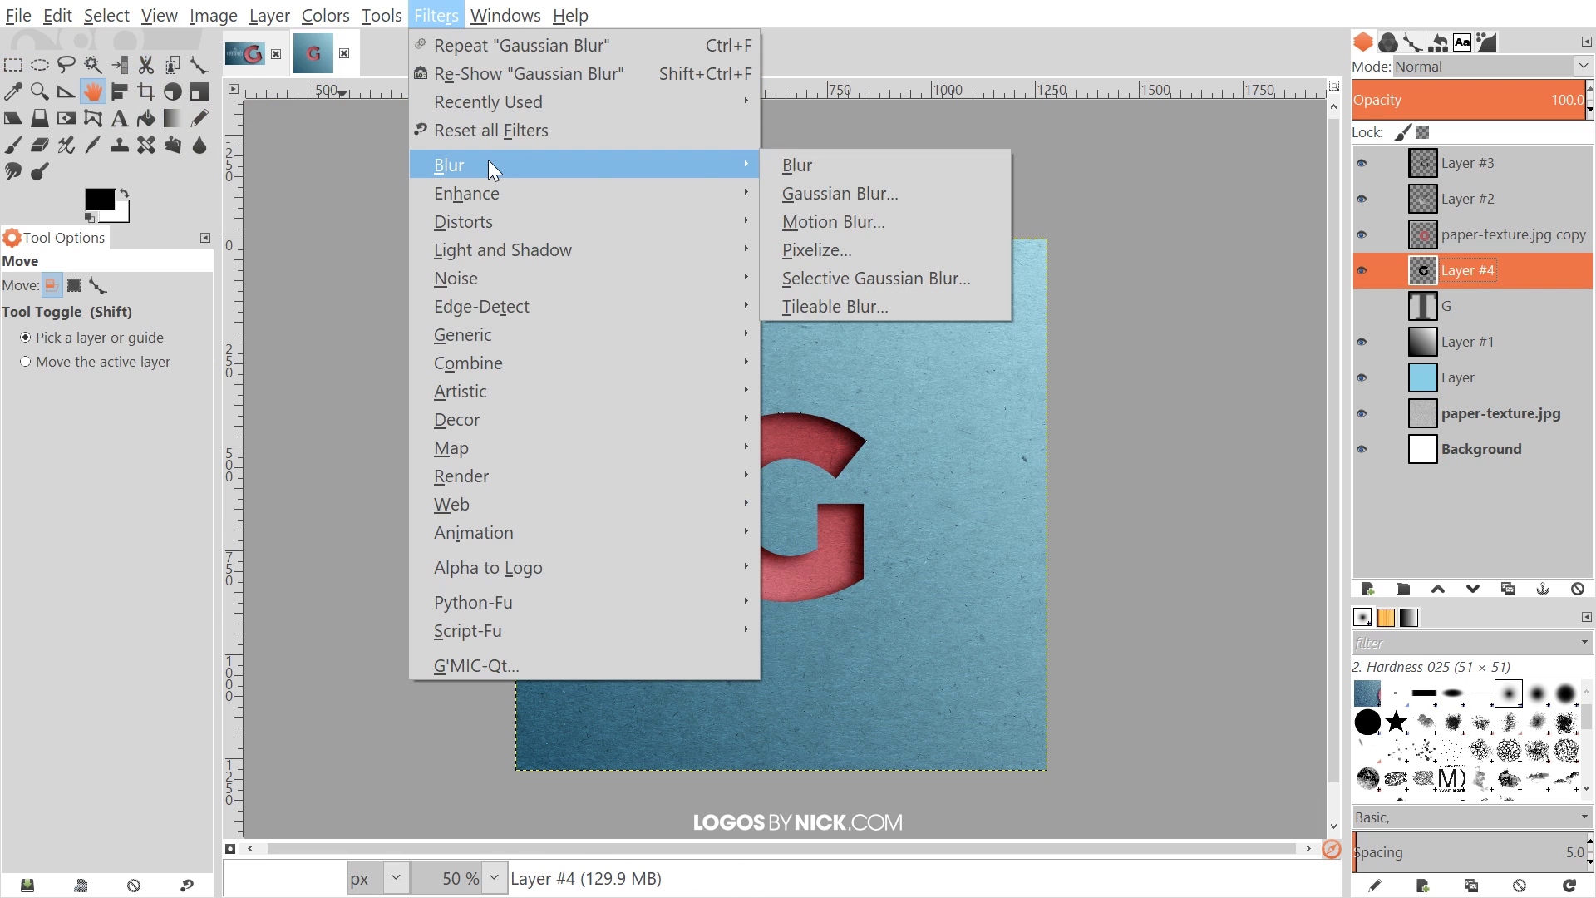
left_click(909, 189)
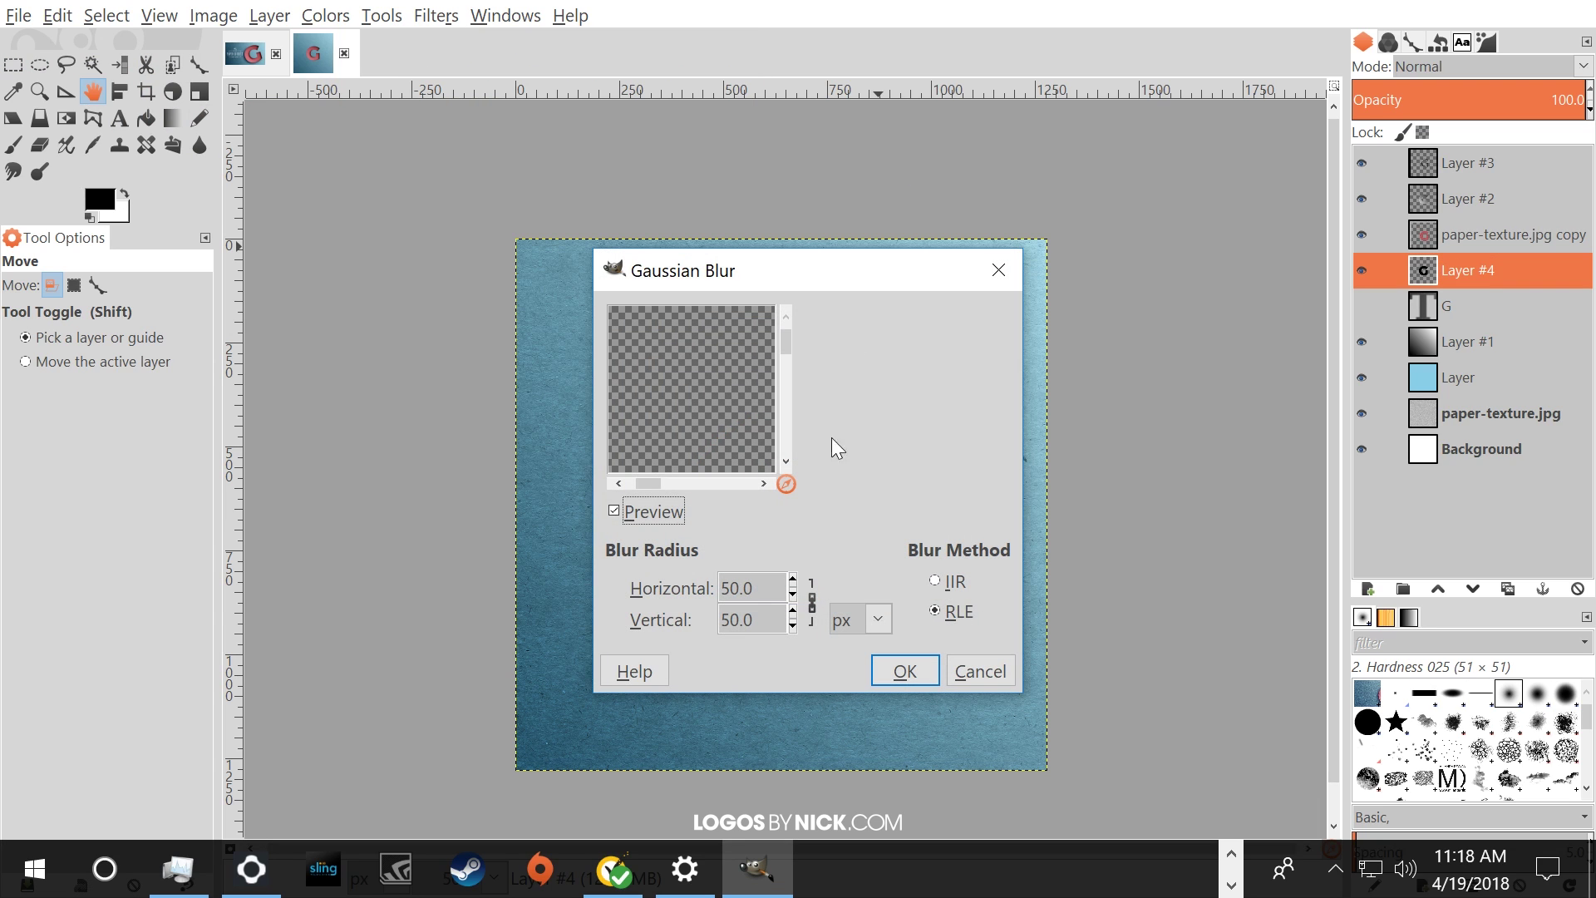
key("Tab")
type("100")
key("Tab")
left_click(905, 670)
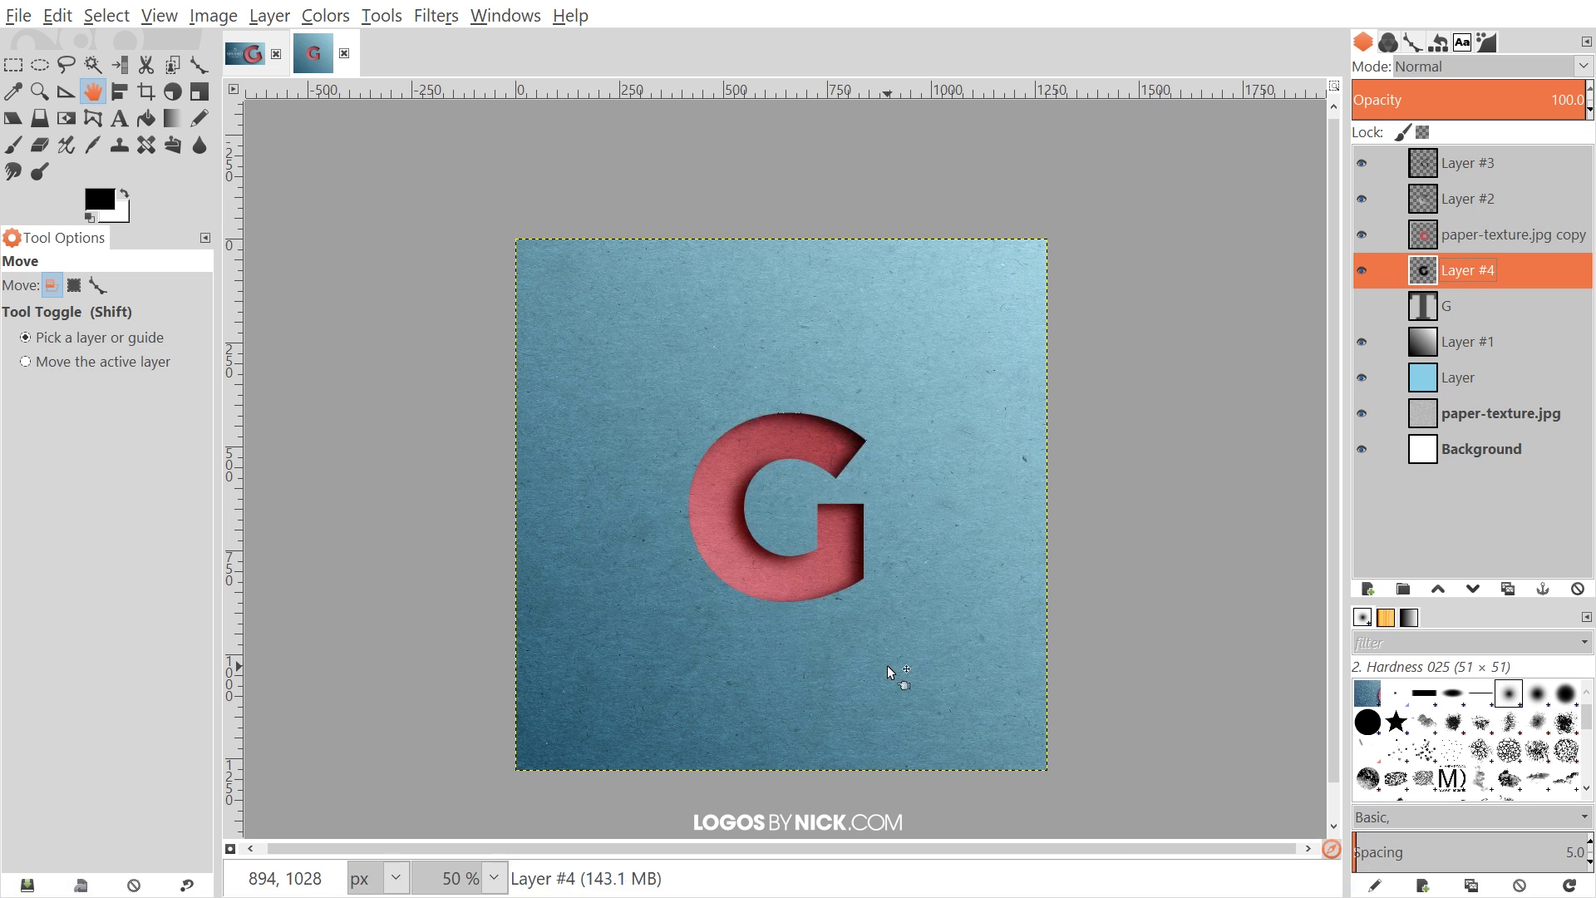
- Shift the blurred shadow on Layer #4 slightly left and down from the G
left_click_drag(835, 667, 841, 563)
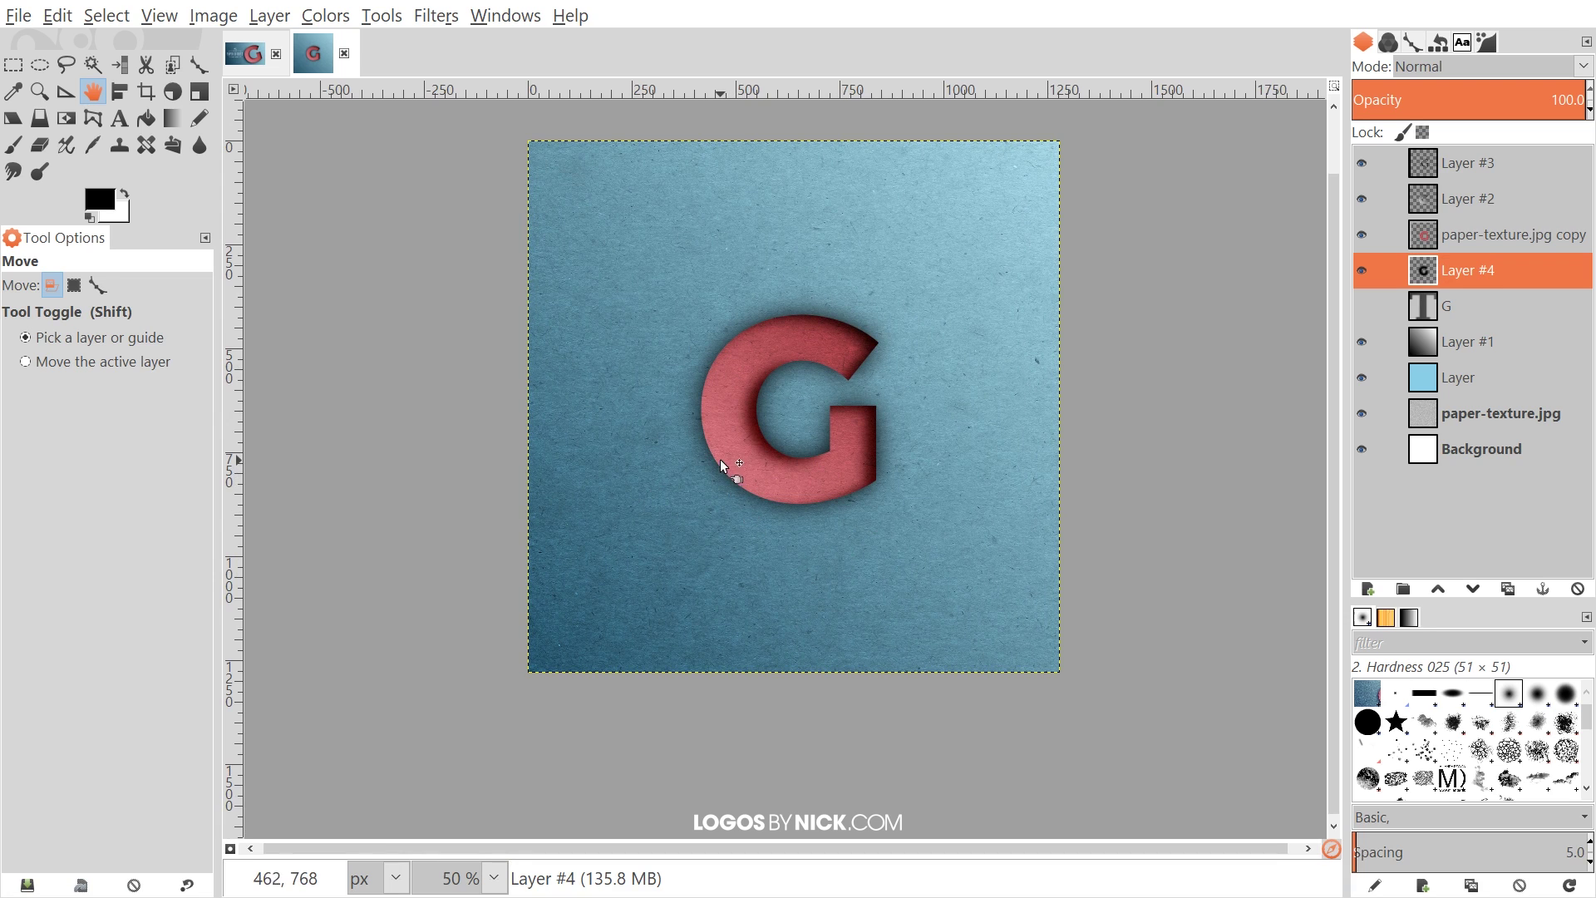
scroll(713, 467, "up", 2, "ctrl")
left_click_drag(723, 481, 801, 421)
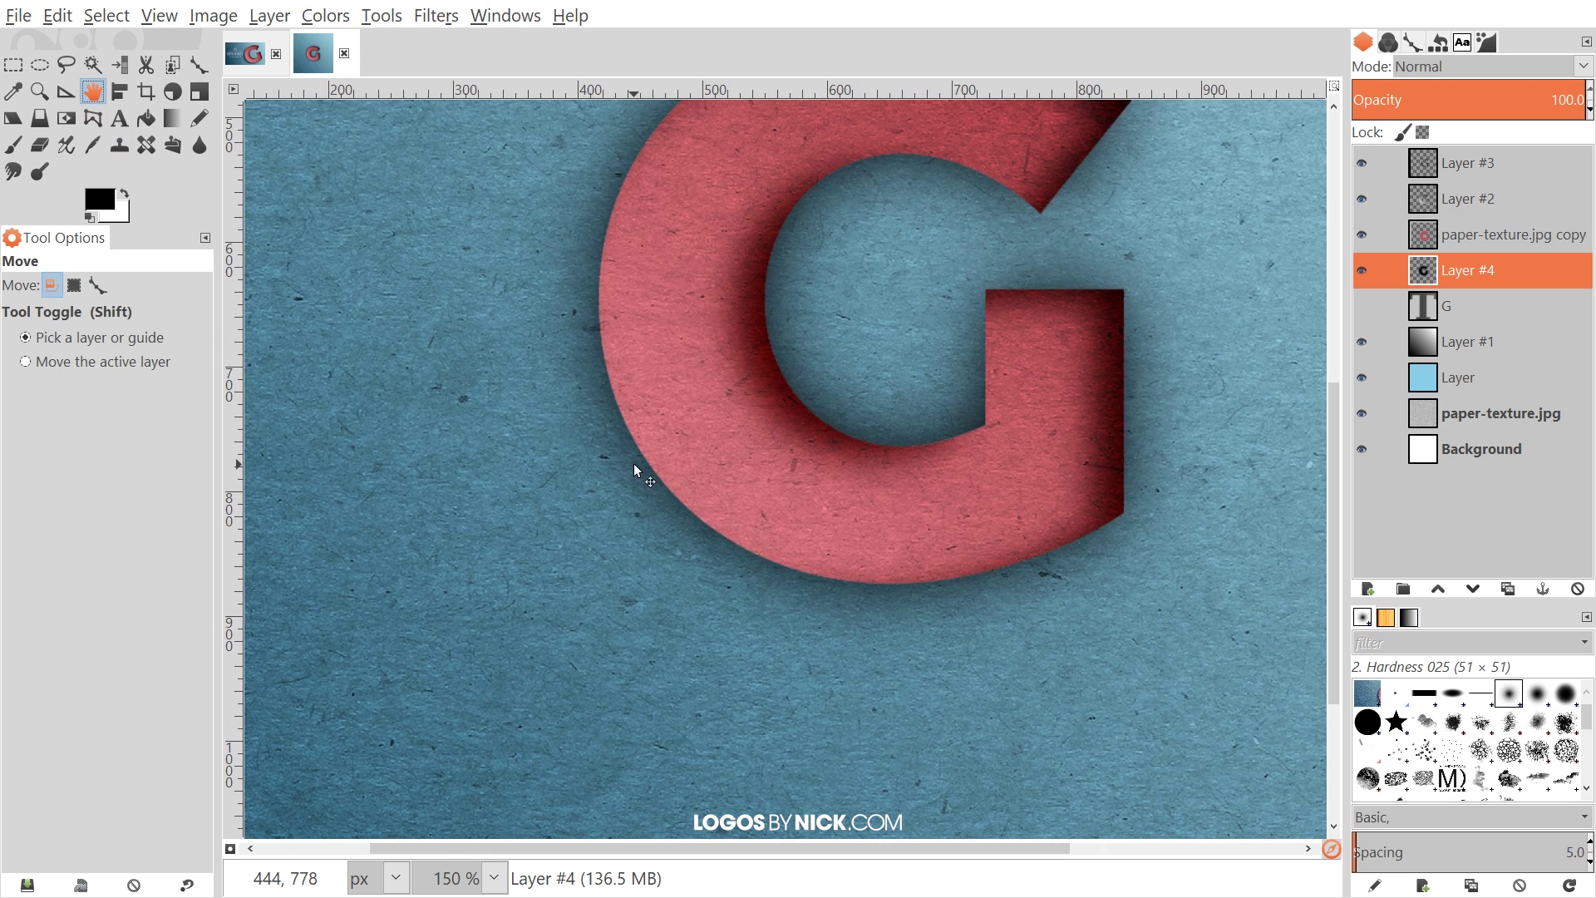
left_click_drag(636, 472, 606, 492)
left_click_drag(975, 448, 881, 607)
key("shift+ctrl+j")
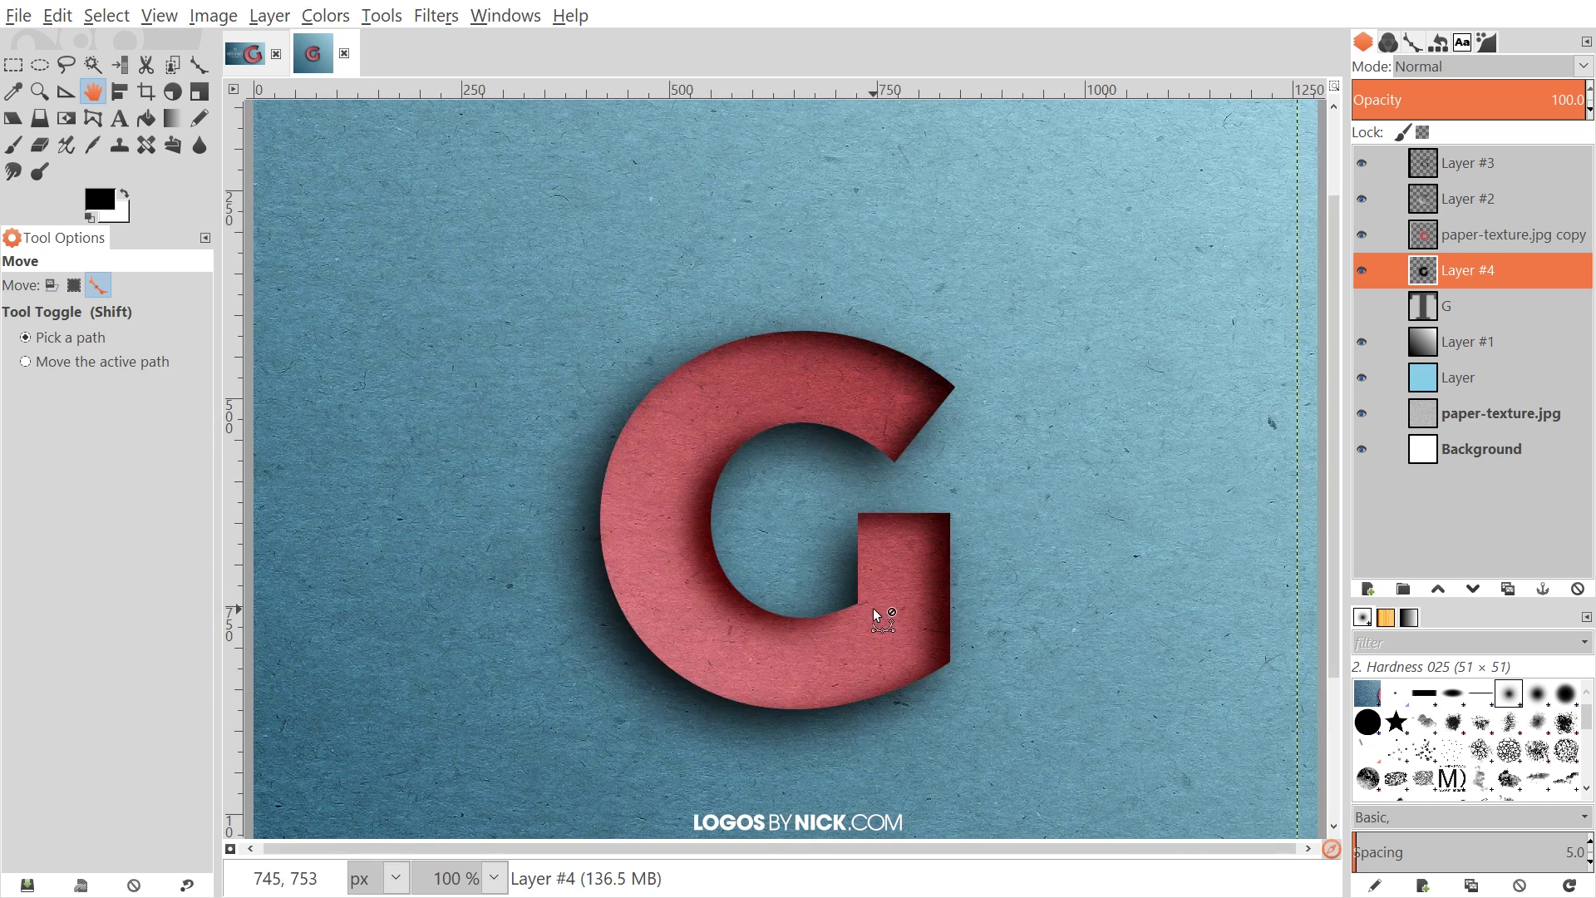
scroll(873, 594, "down", 1)
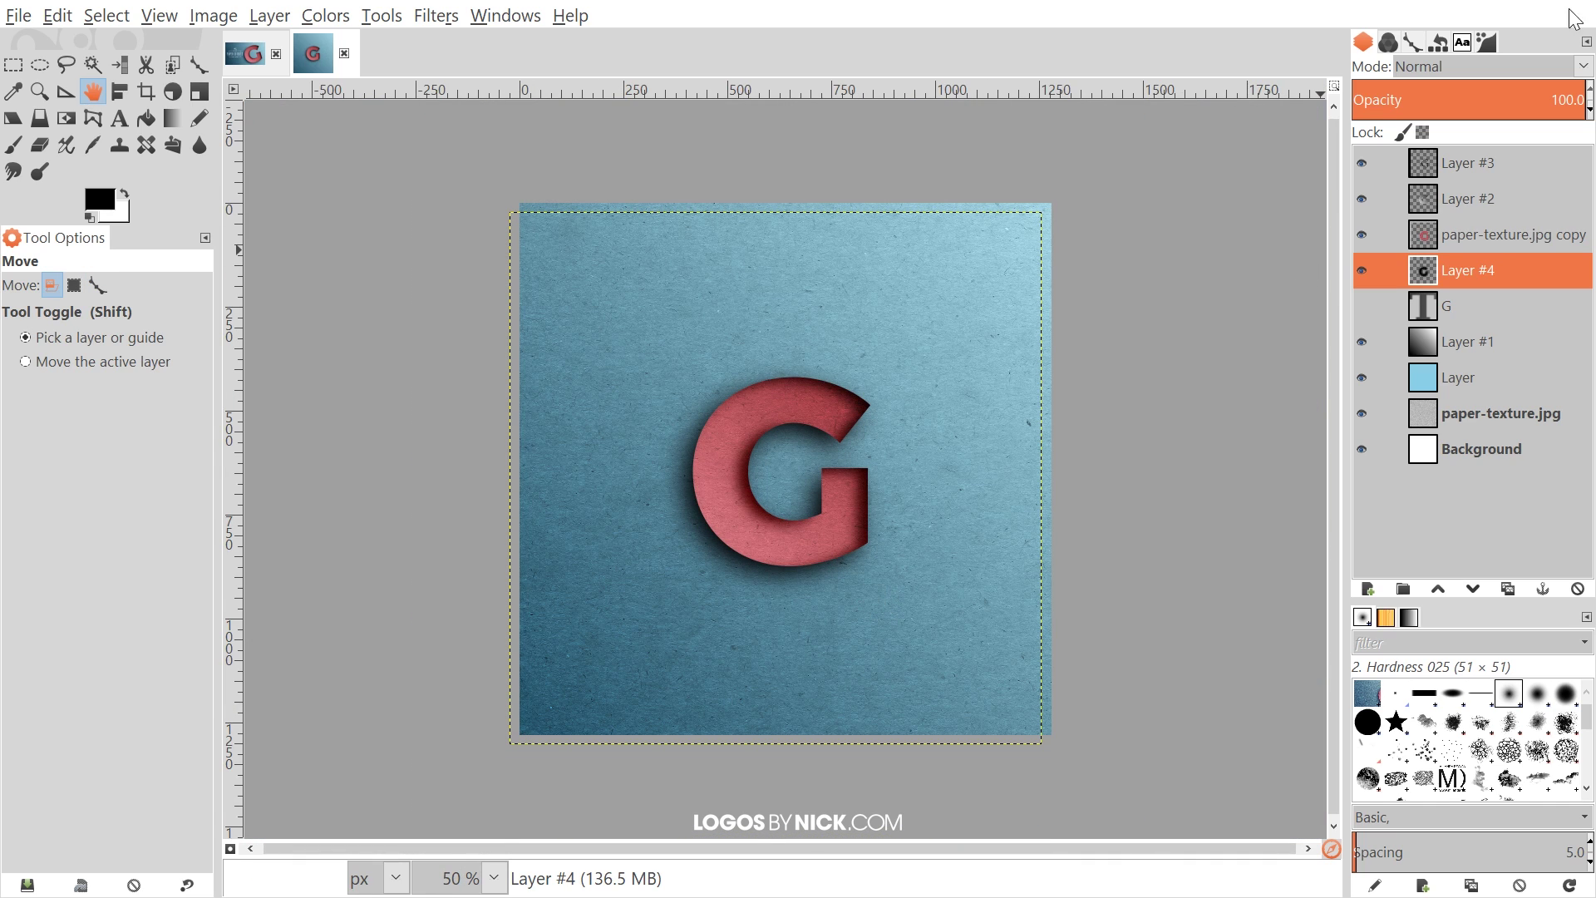
- Set Layer #4's blending mode to Grain merge
left_click(1588, 71)
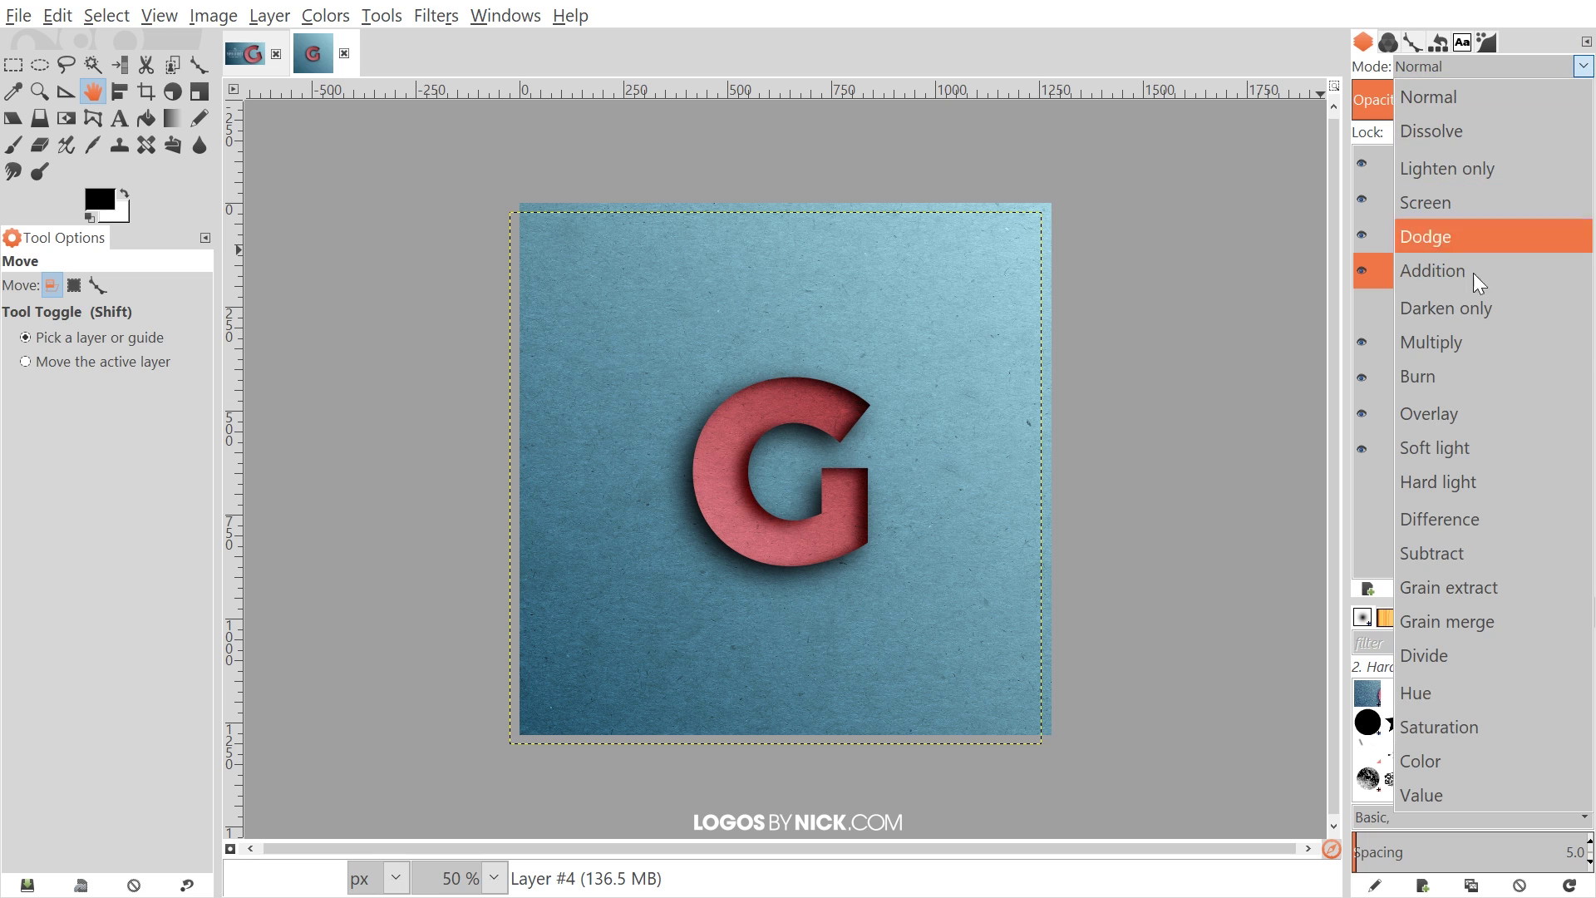
left_click(1440, 625)
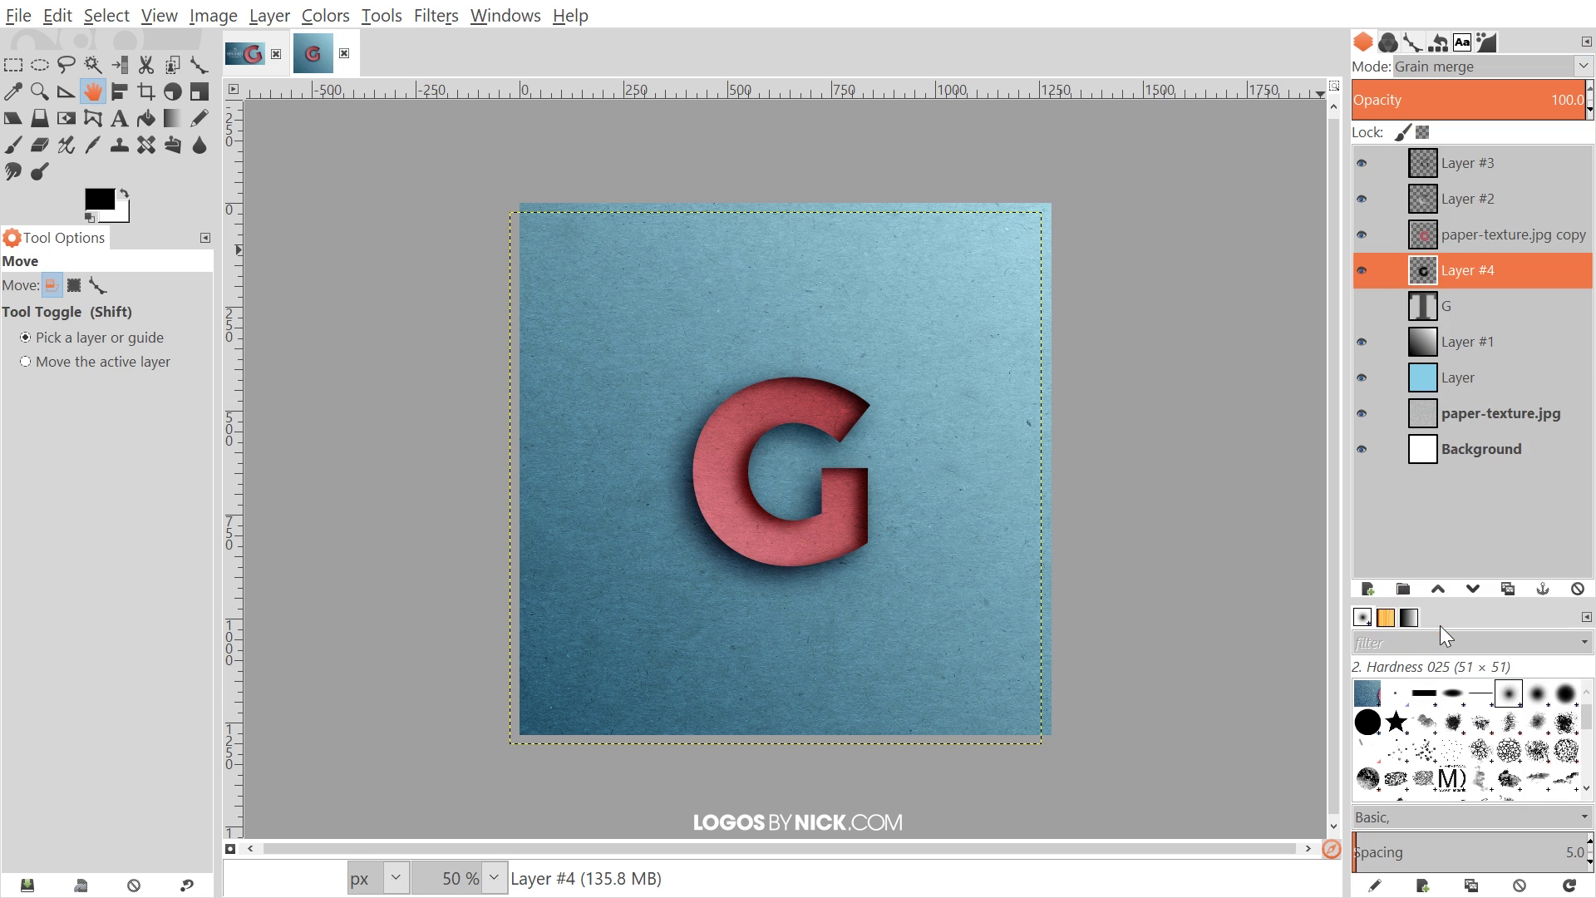
left_click_drag(740, 486, 812, 481)
left_click_drag(841, 559, 794, 503)
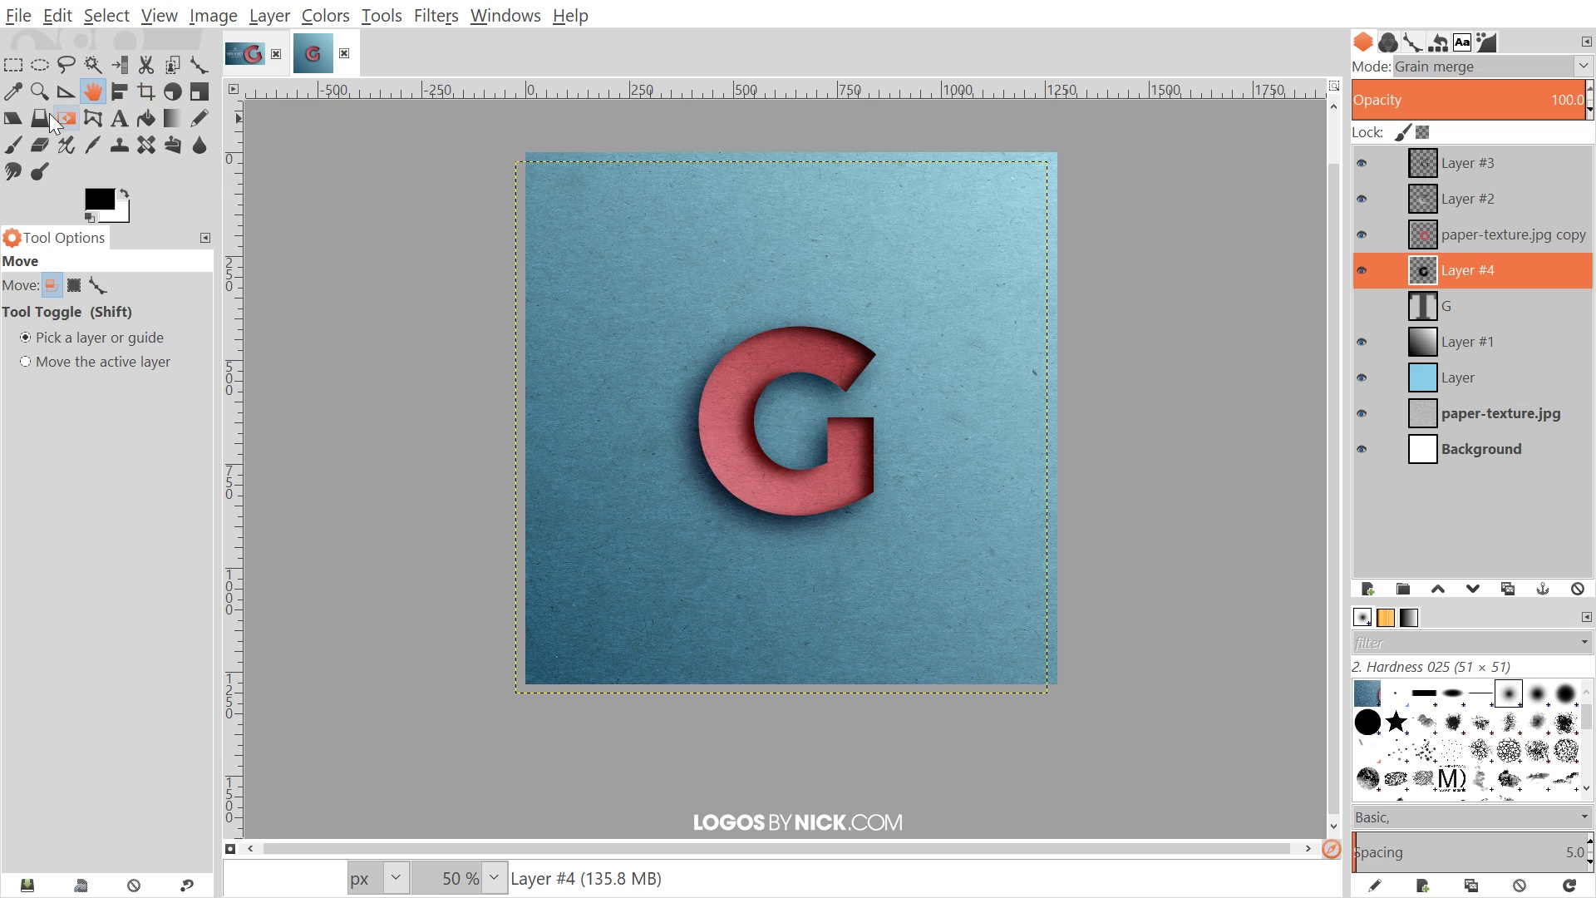
- Erase Layer #4's shadow inside the G's opening and along its right side with a size 186 eraser, and select the Background layer
left_click(39, 145)
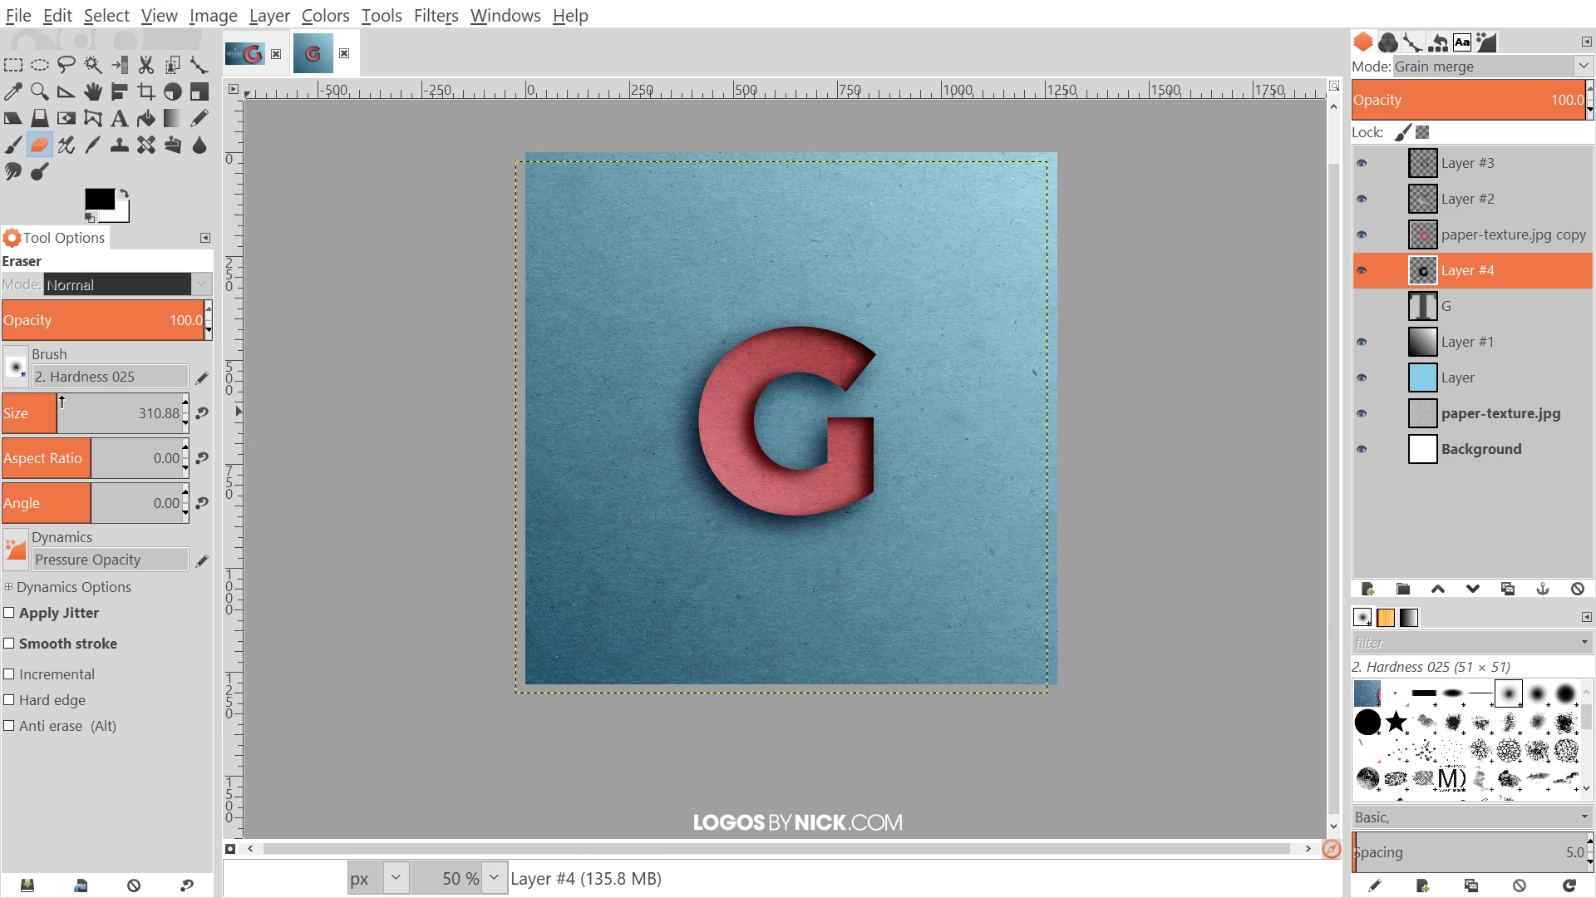
left_click_drag(60, 402, 33, 402)
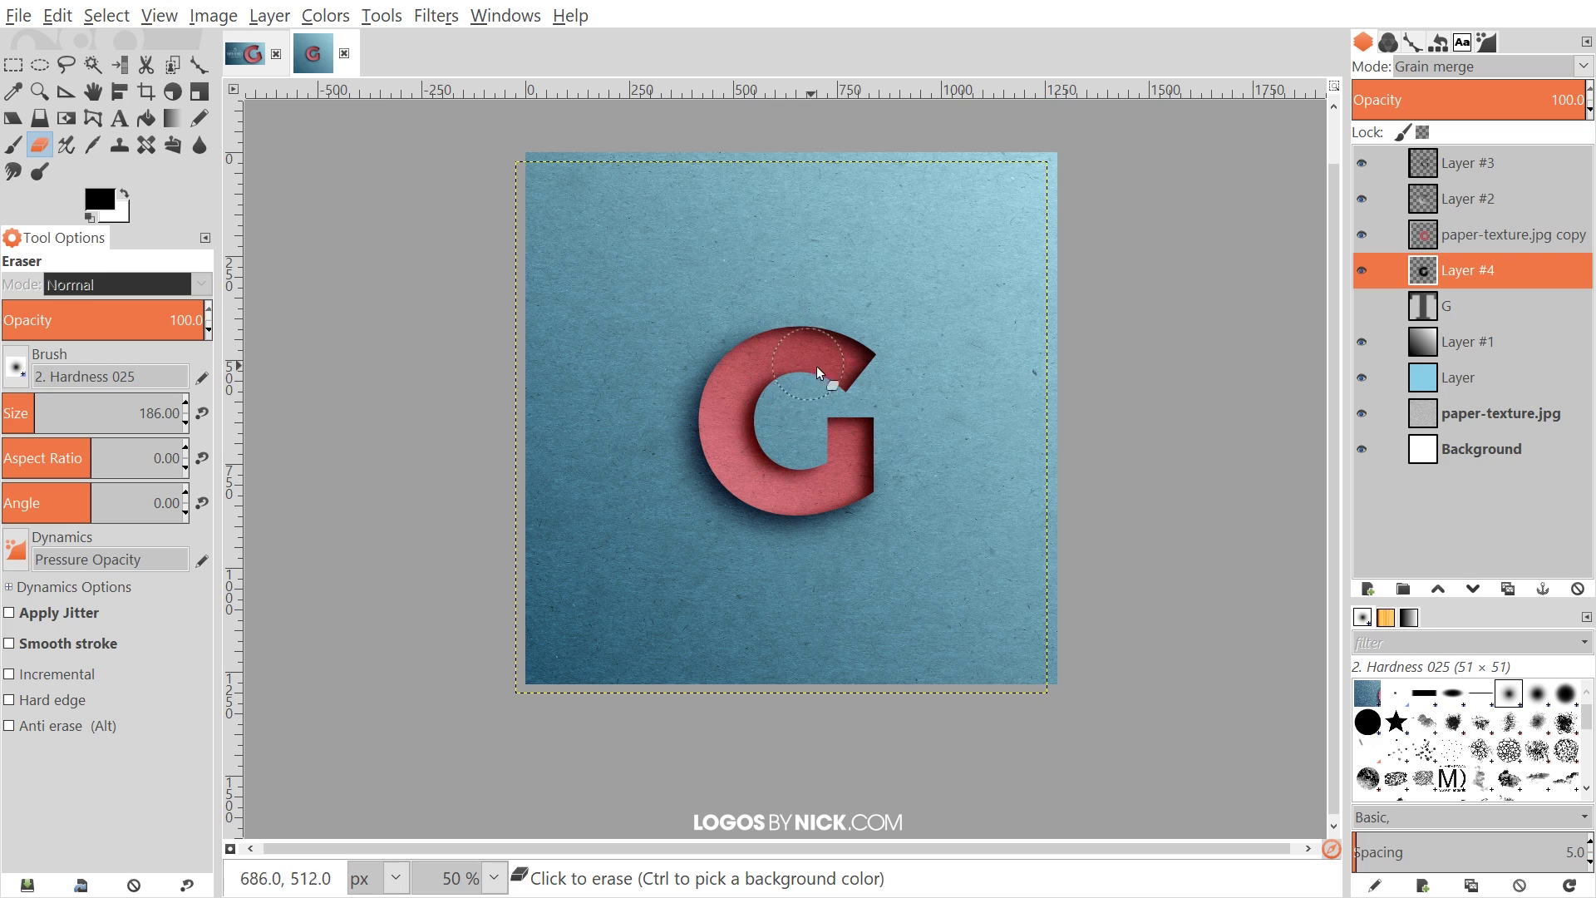
left_click(1492, 448)
scroll(1052, 466, "up", 1)
scroll(1050, 486, "up", 2, "ctrl")
left_click_drag(990, 498, 1009, 612)
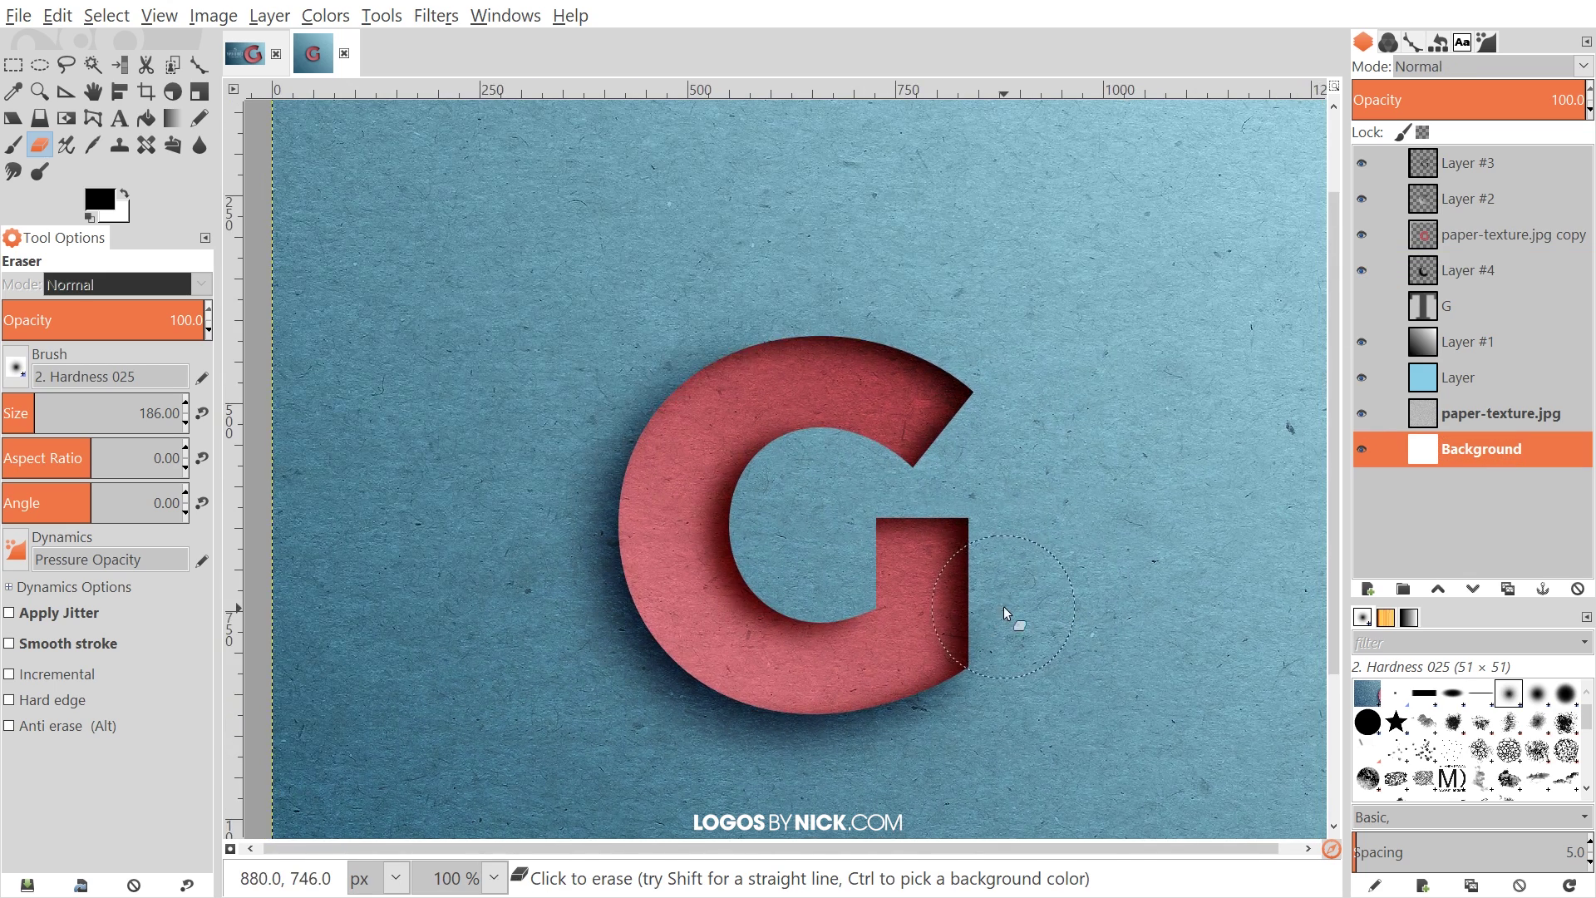
scroll(1009, 613, "down", 1, "ctrl")
scroll(1059, 570, "down", 1, "ctrl")
scroll(1023, 595, "up", 1, "ctrl")
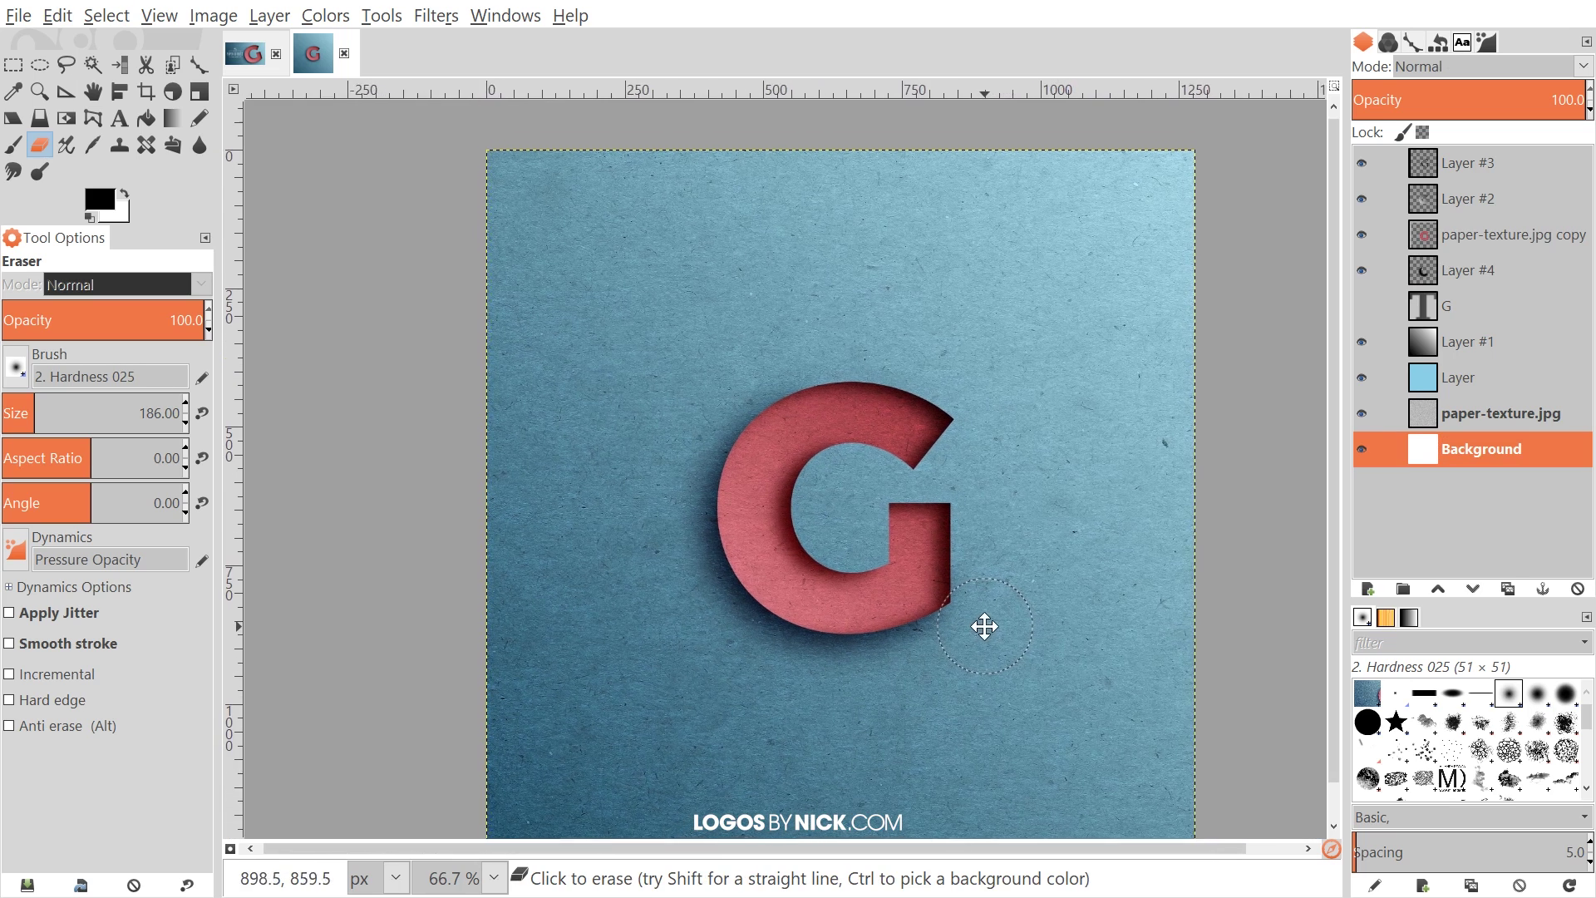